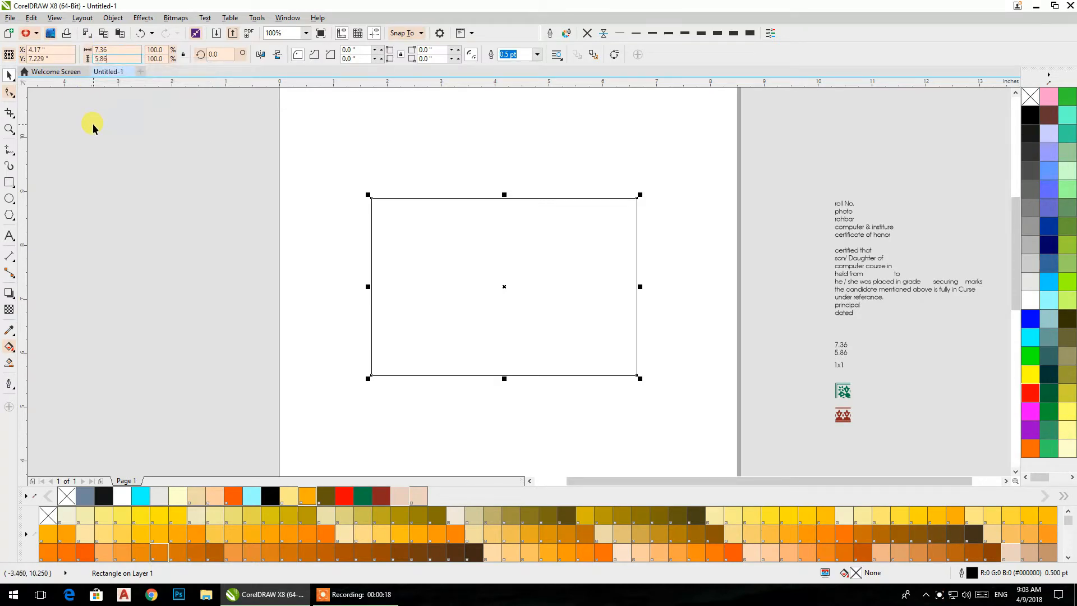
- Resize the rectangle to 7.36 by 5.86 inches and centre it on the page
key(Return)
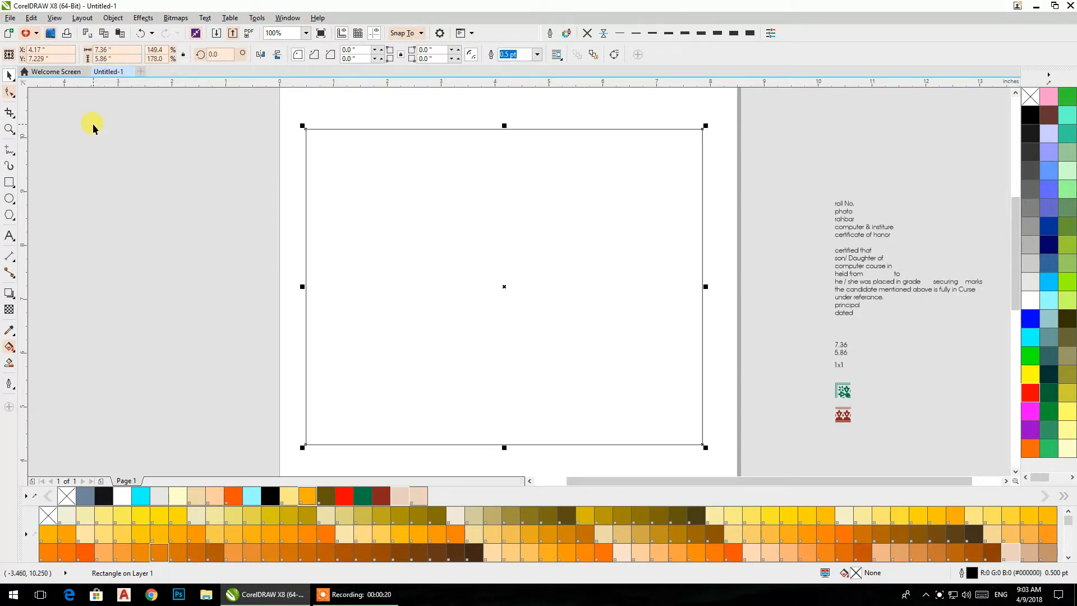
key(p)
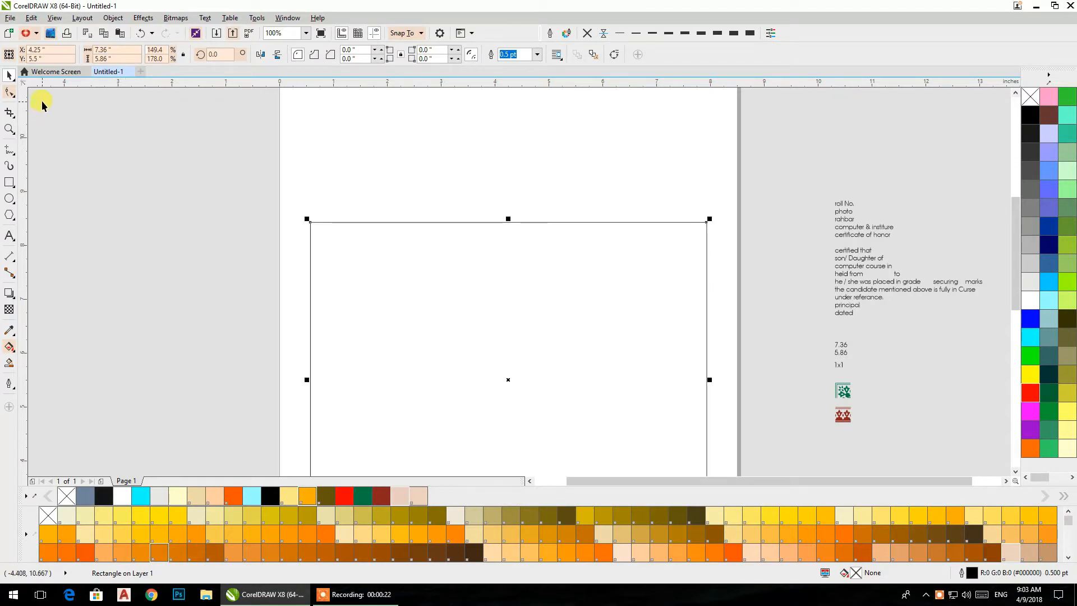
key(shift+F2)
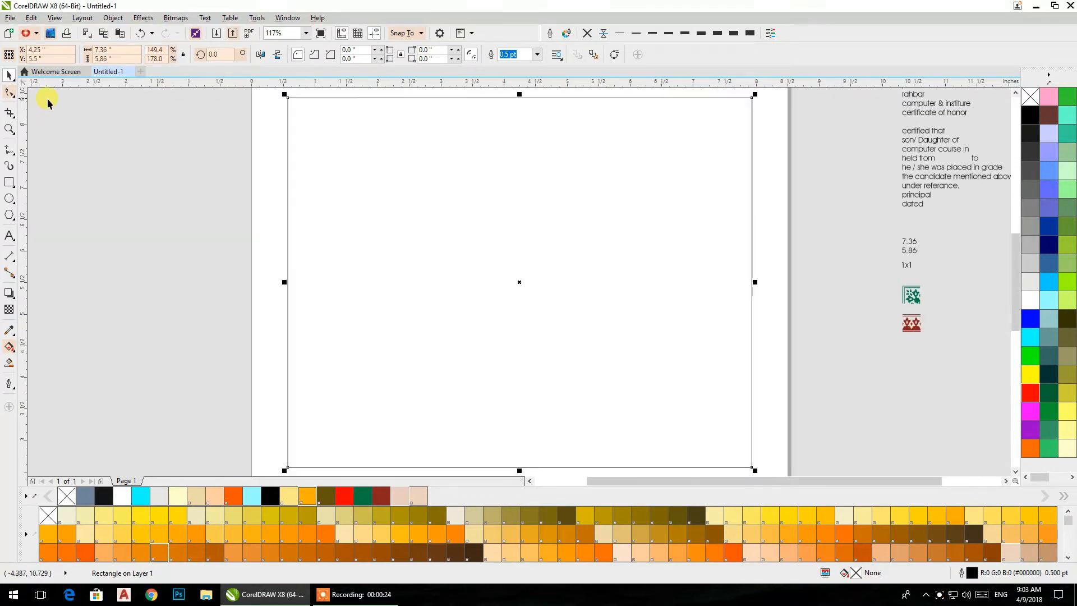
click(115, 130)
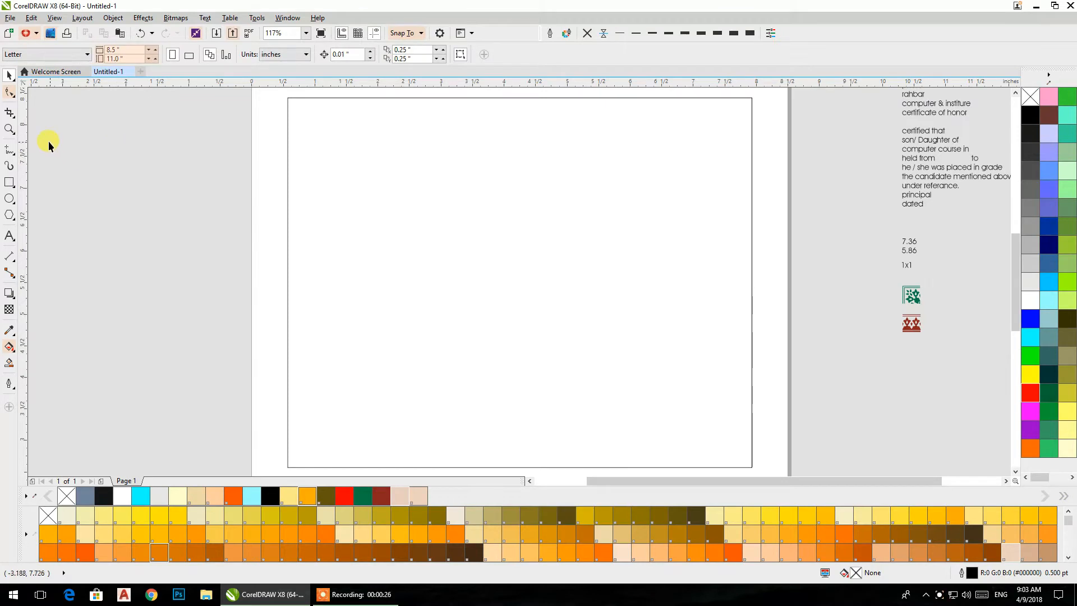
- Apply PANTONE 13-4-1 C to both the fill and the outline of the centred rectangle
click(398, 197)
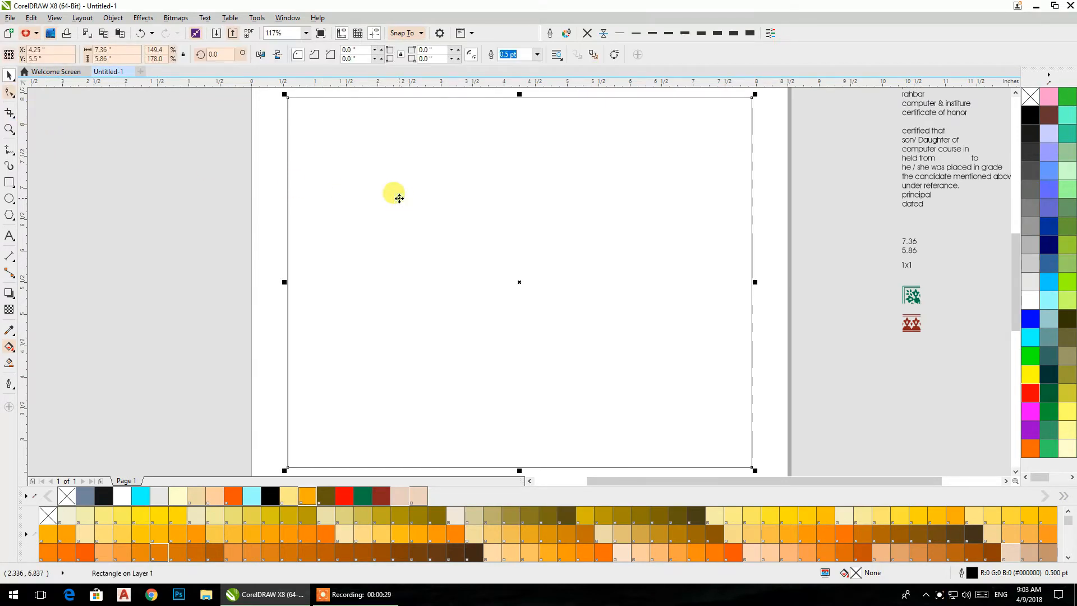
click(1008, 557)
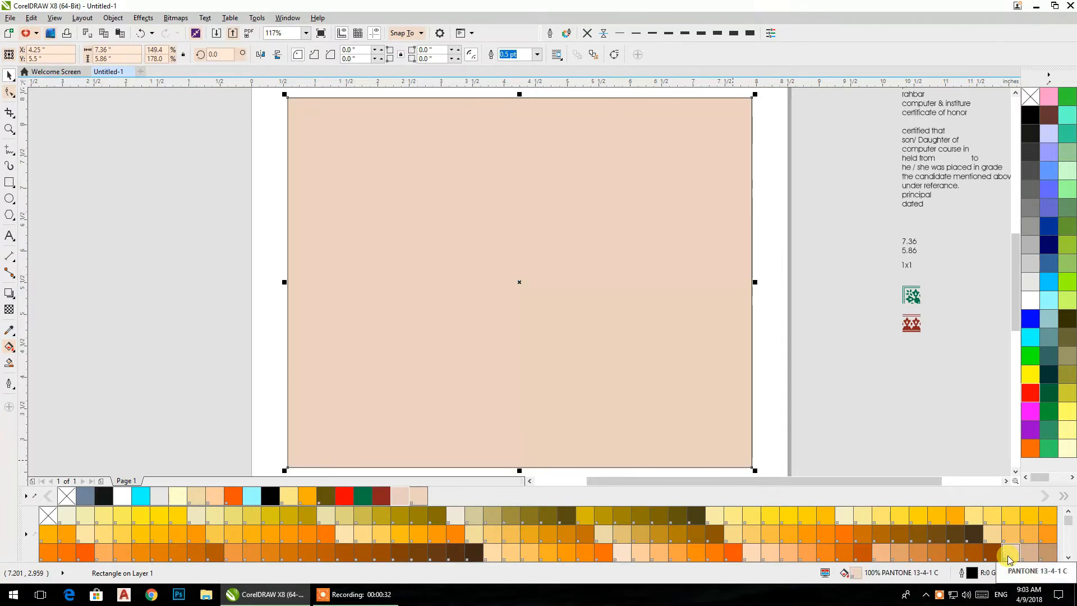
right_click(1008, 557)
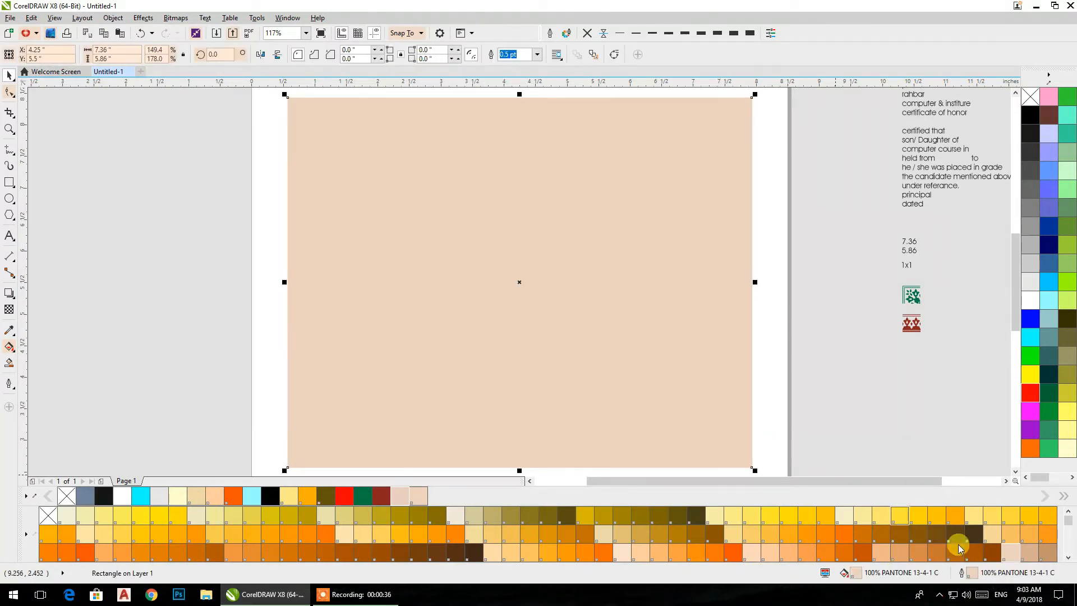
double_click(975, 574)
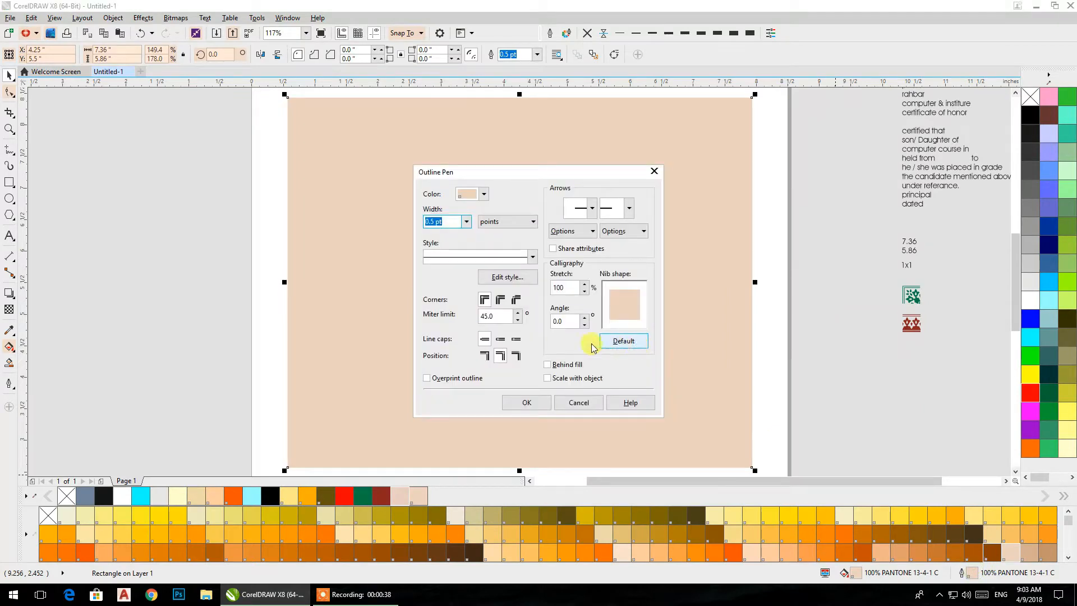
click(584, 402)
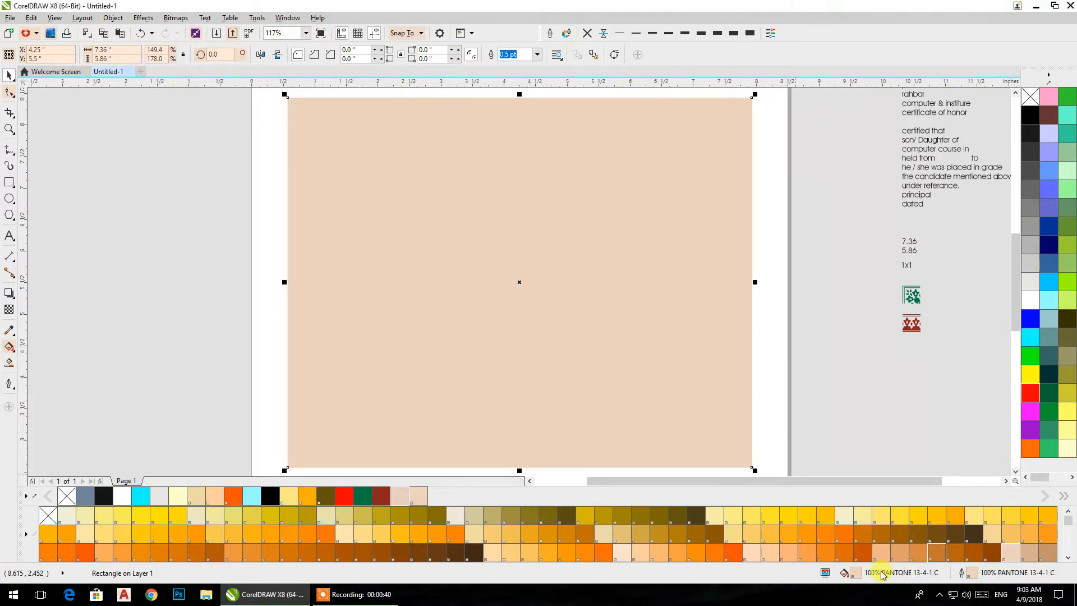
- Change the rectangle's fill to RGB 240, 216, 200 and remove its outline
double_click(856, 573)
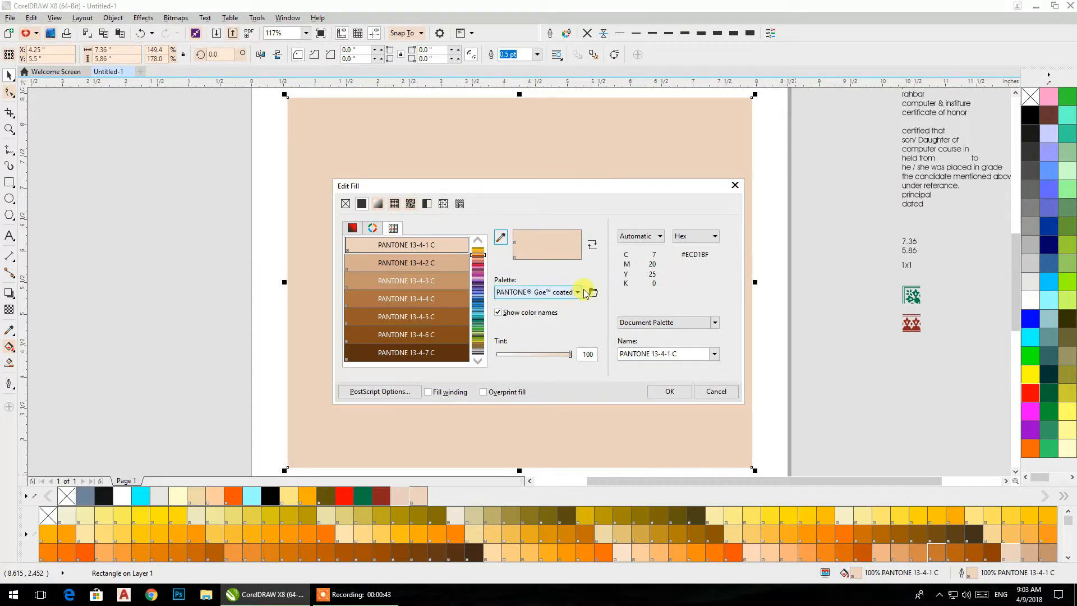
click(353, 229)
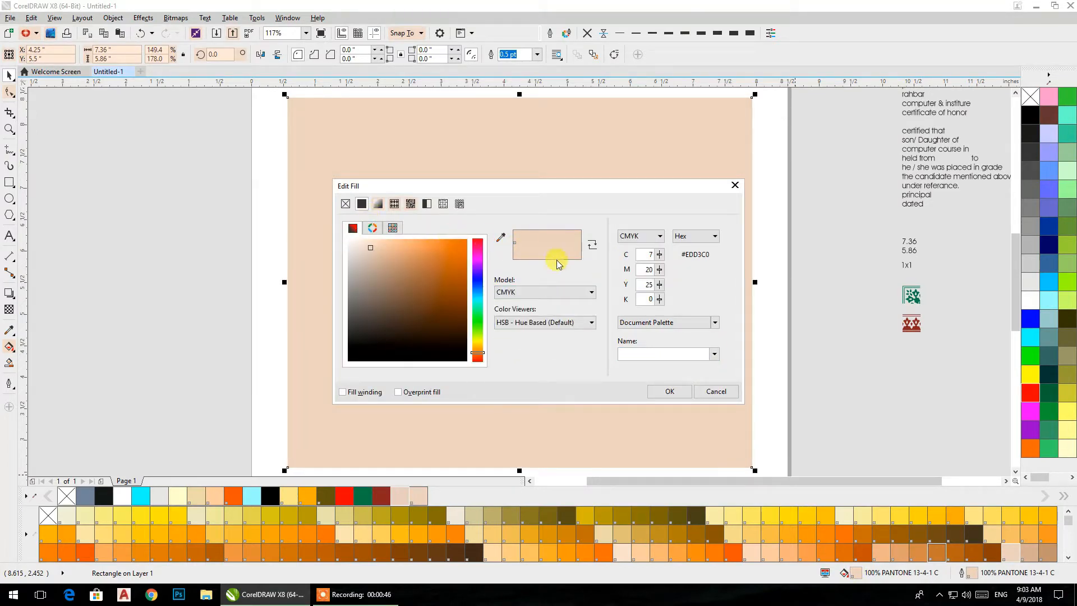
click(540, 292)
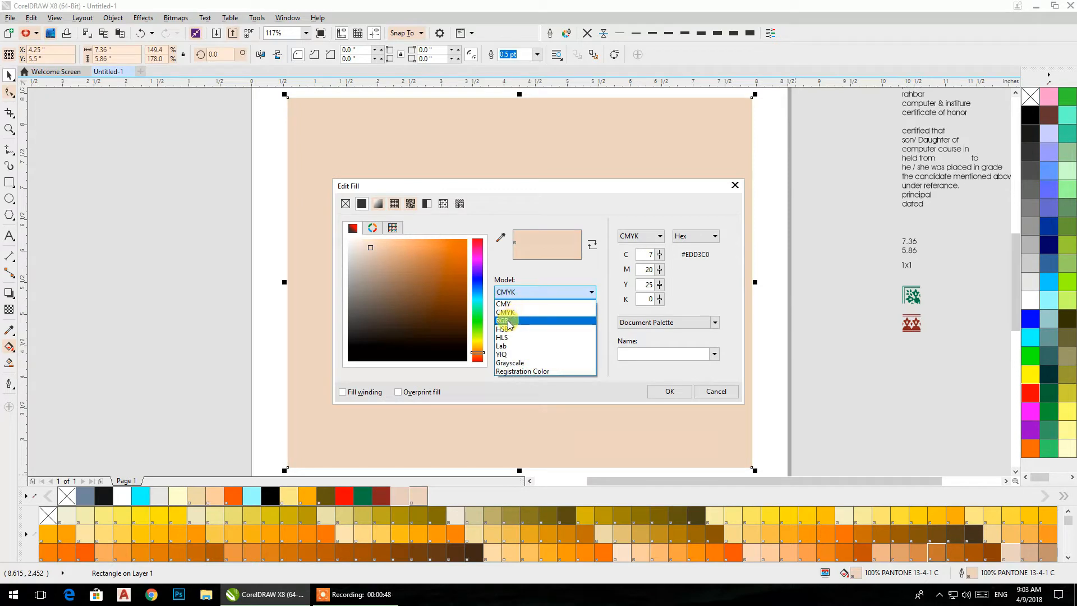
click(509, 322)
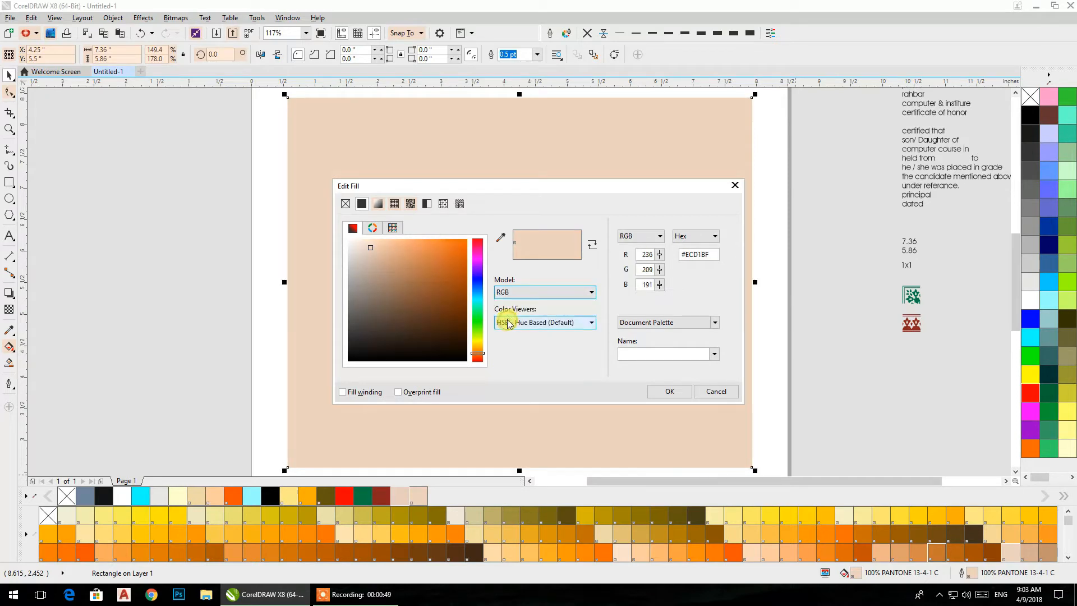
click(369, 249)
drag(369, 251, 369, 246)
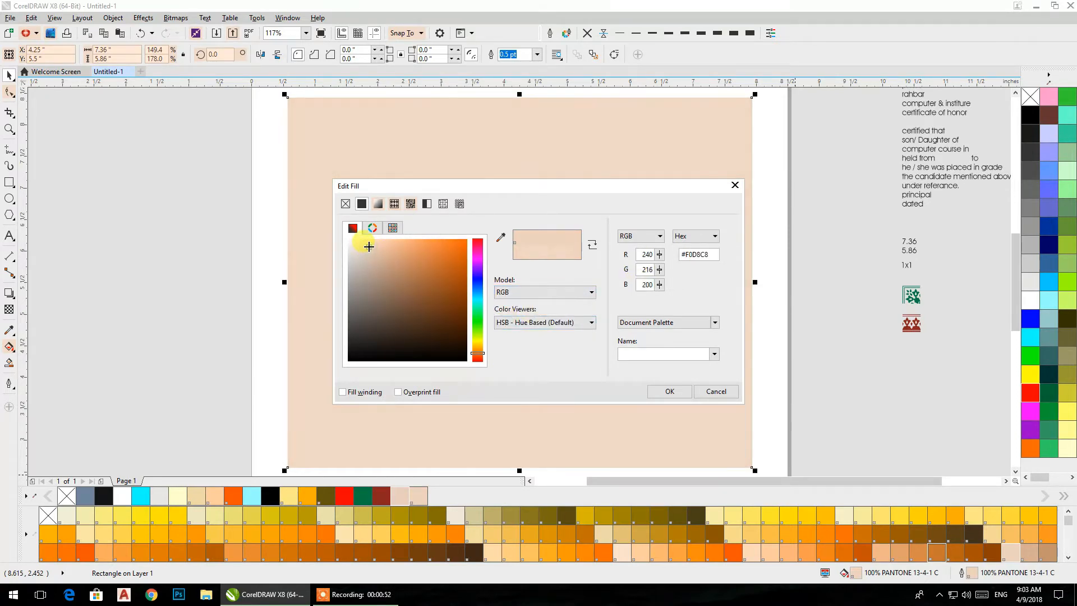
click(668, 392)
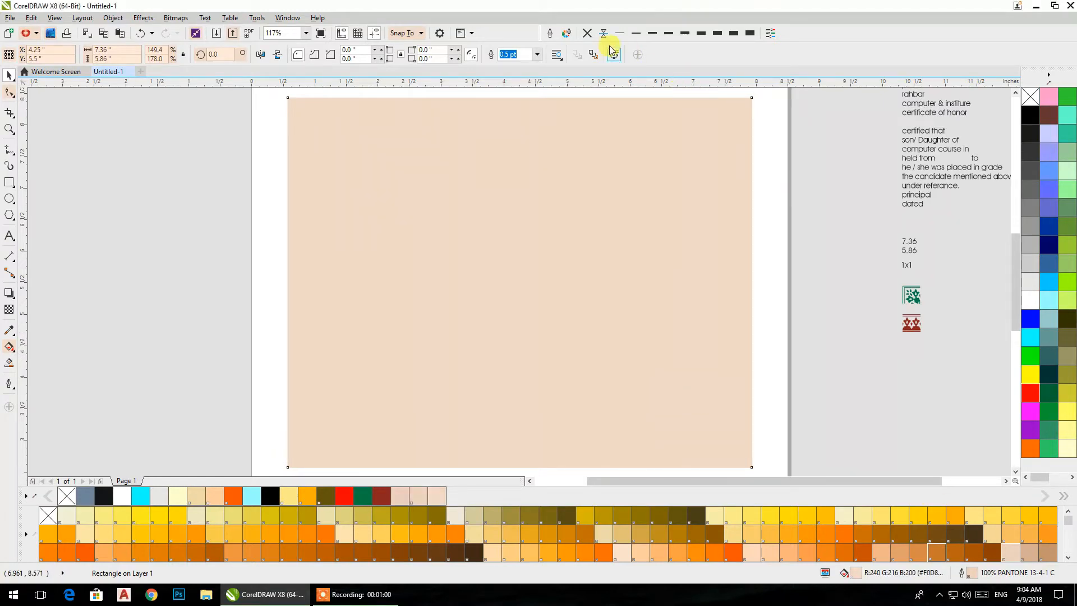
click(587, 33)
click(843, 277)
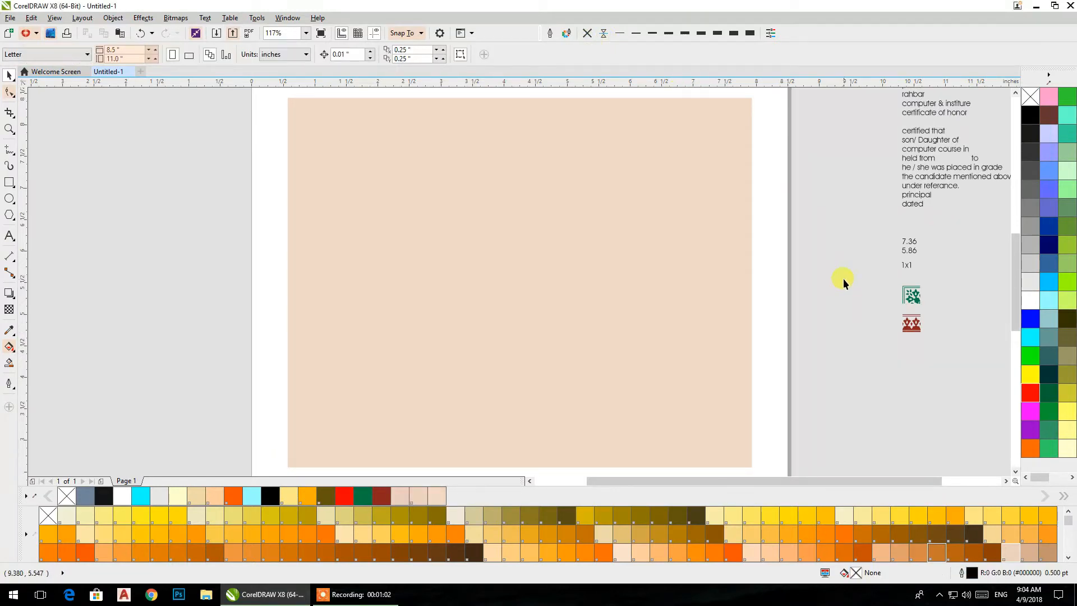
- Move the green corner ornament and the red border ornament into the empty area below the text notes
scroll(739, 275, down, 3)
drag(735, 277, 571, 270)
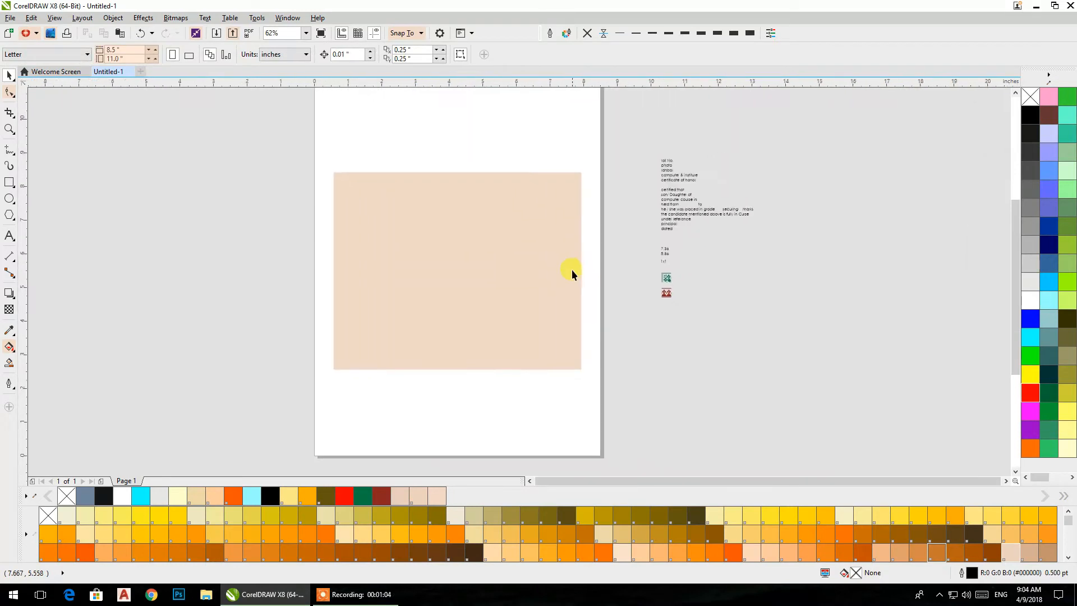
scroll(338, 274, up, 1)
drag(746, 279, 397, 180)
drag(650, 183, 609, 294)
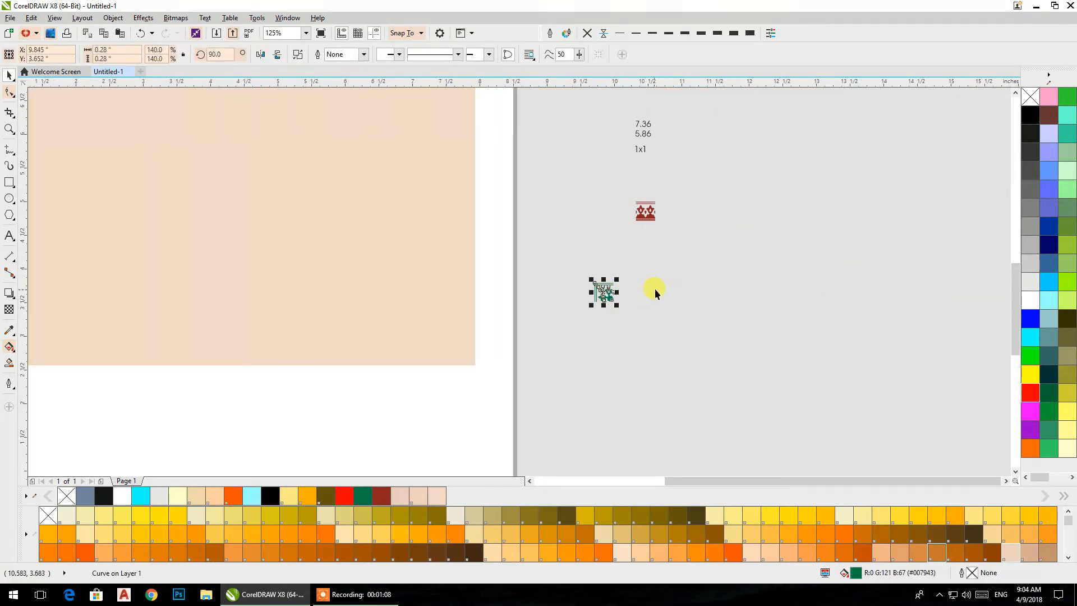
drag(648, 218, 649, 317)
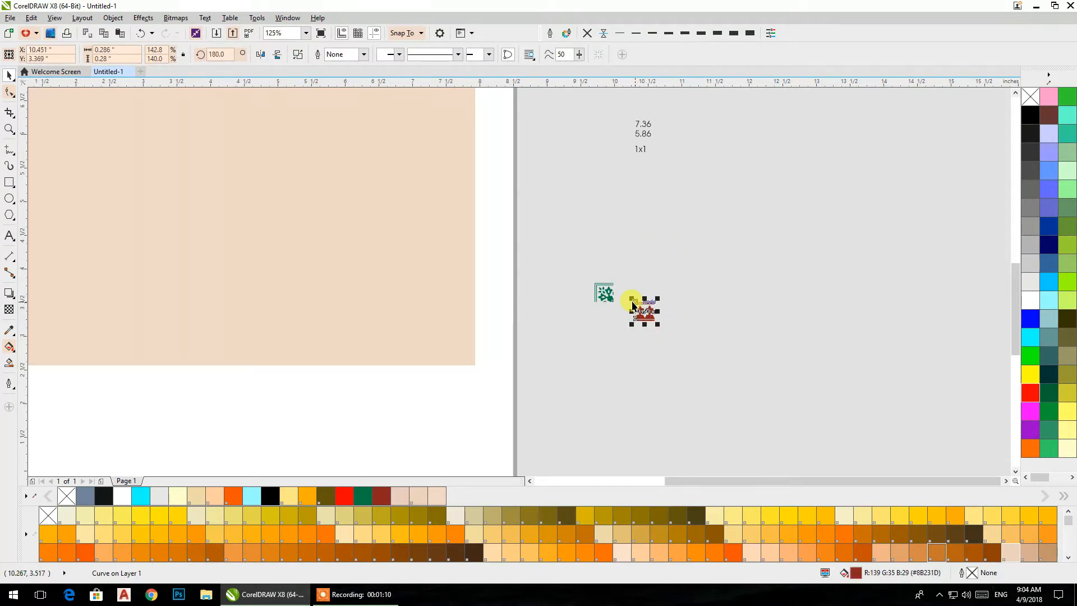
scroll(631, 302, up, 1)
scroll(630, 305, down, 2)
click(555, 207)
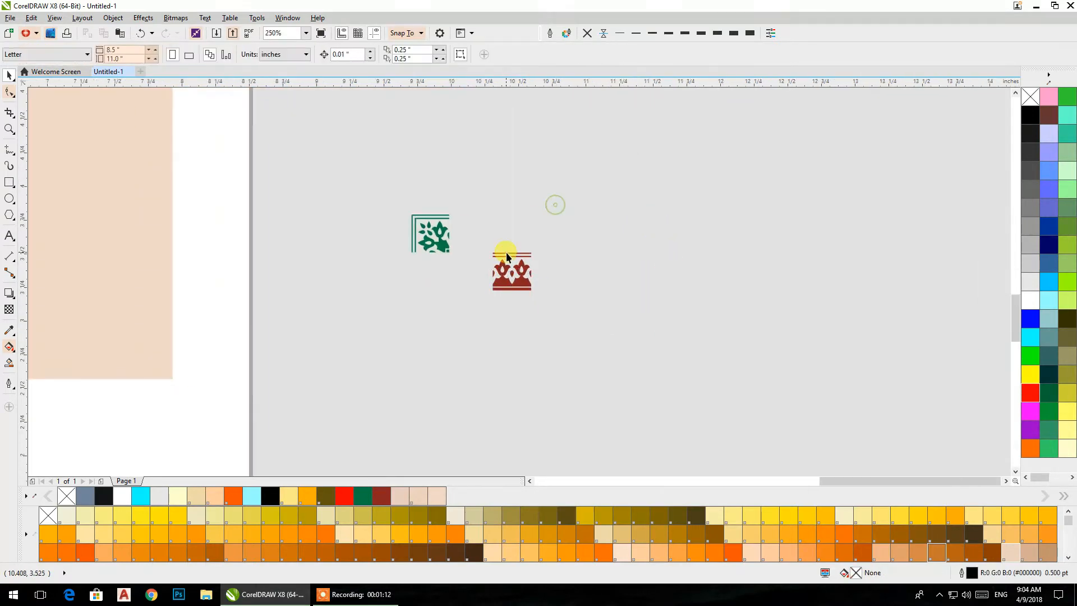
- Place a copy of the beige rectangle on the pasteboard beside the page, with no fill and a black outline
scroll(507, 256, down, 1)
drag(423, 240, 819, 355)
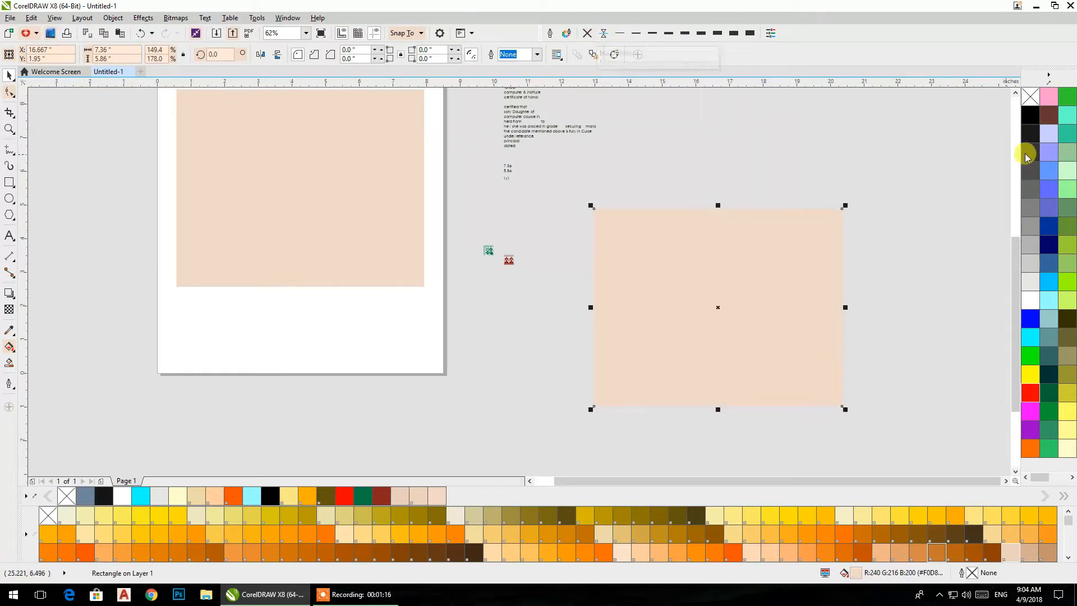
right_click(1034, 108)
click(1034, 106)
click(900, 190)
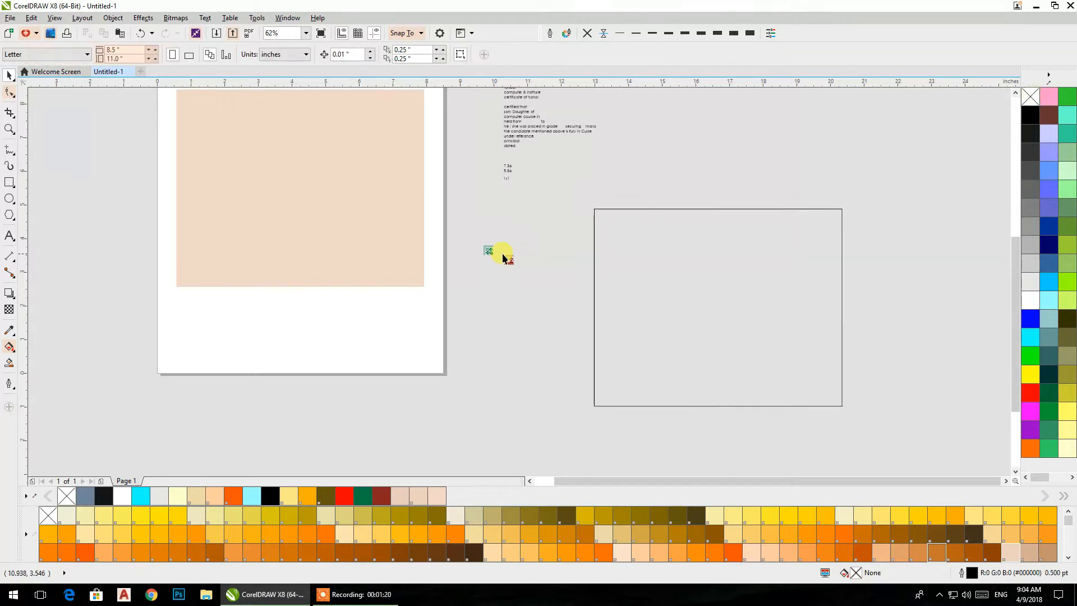
- Move the green and red ornaments inside the outlined rectangle, near its upper-left corner
scroll(499, 259, up, 2)
drag(483, 252, 706, 183)
drag(524, 260, 768, 182)
scroll(751, 171, up, 3)
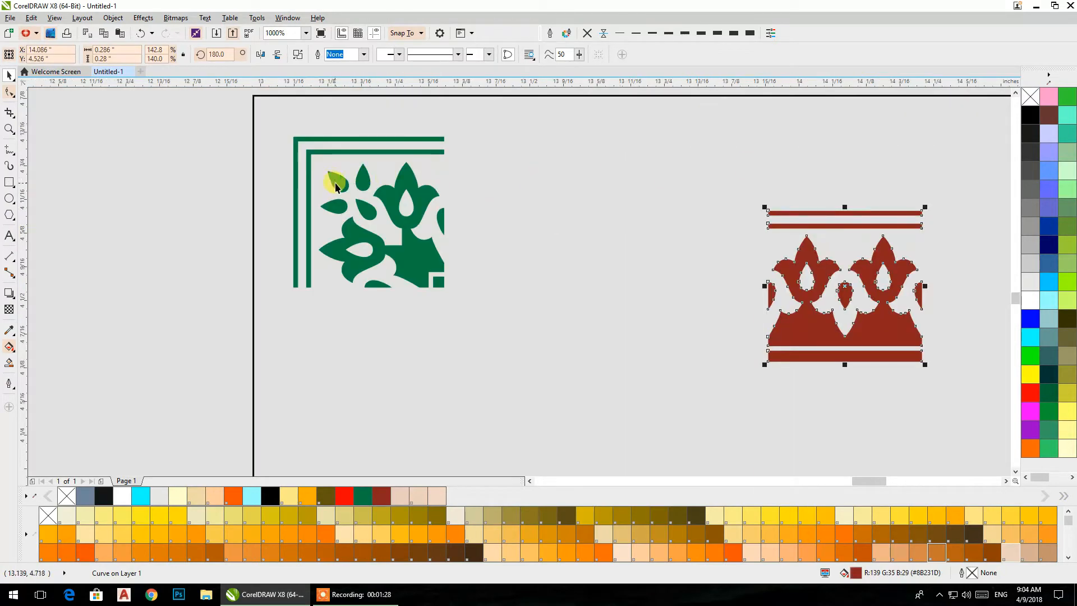
- Snap the green corner ornament to the upper-left corner of the outlined rectangle
click(289, 188)
click(228, 164)
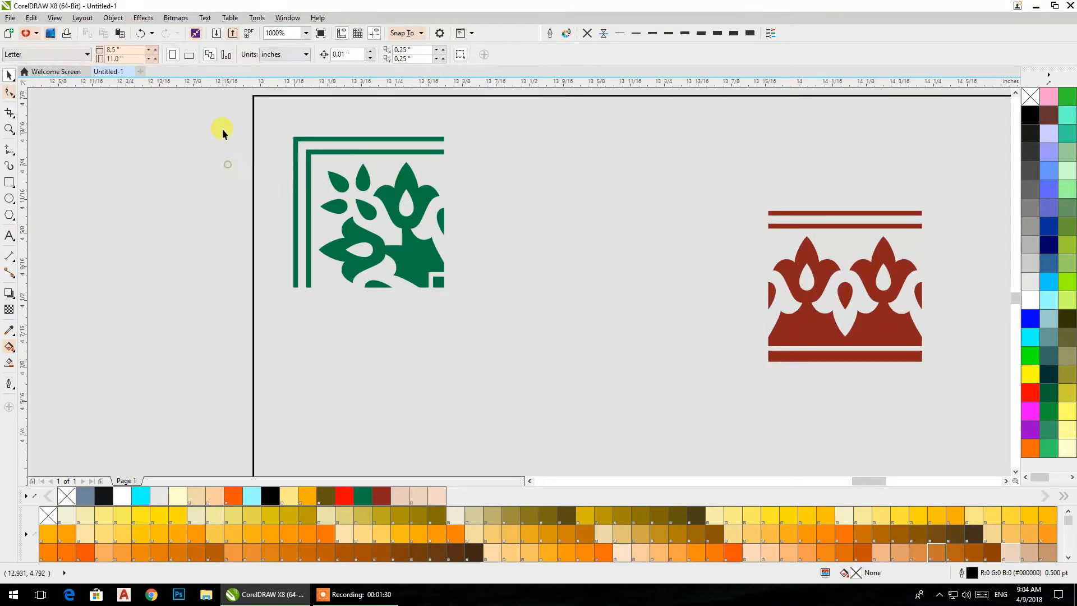
click(254, 127)
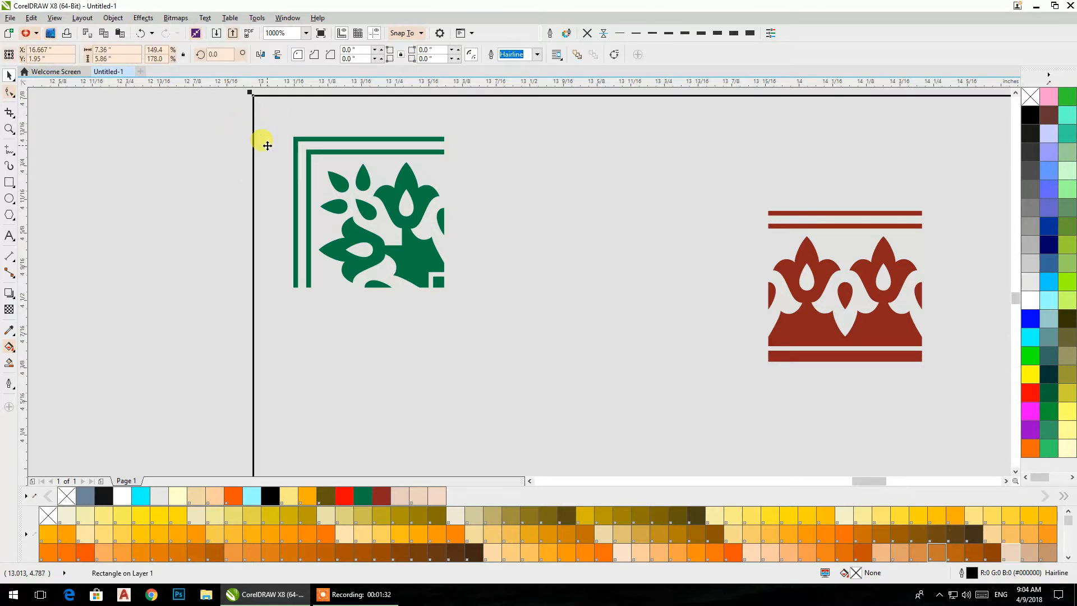
click(214, 159)
click(295, 155)
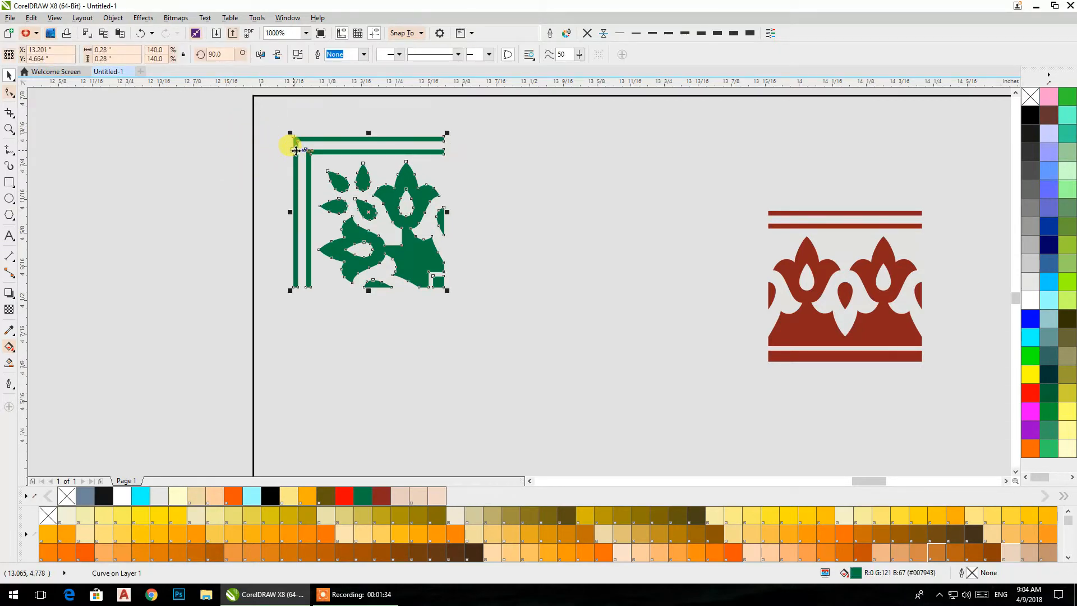
drag(290, 132, 252, 96)
- Mirror the red border ornament vertically and snap it against the right side of the green corner ornament
drag(795, 288, 510, 199)
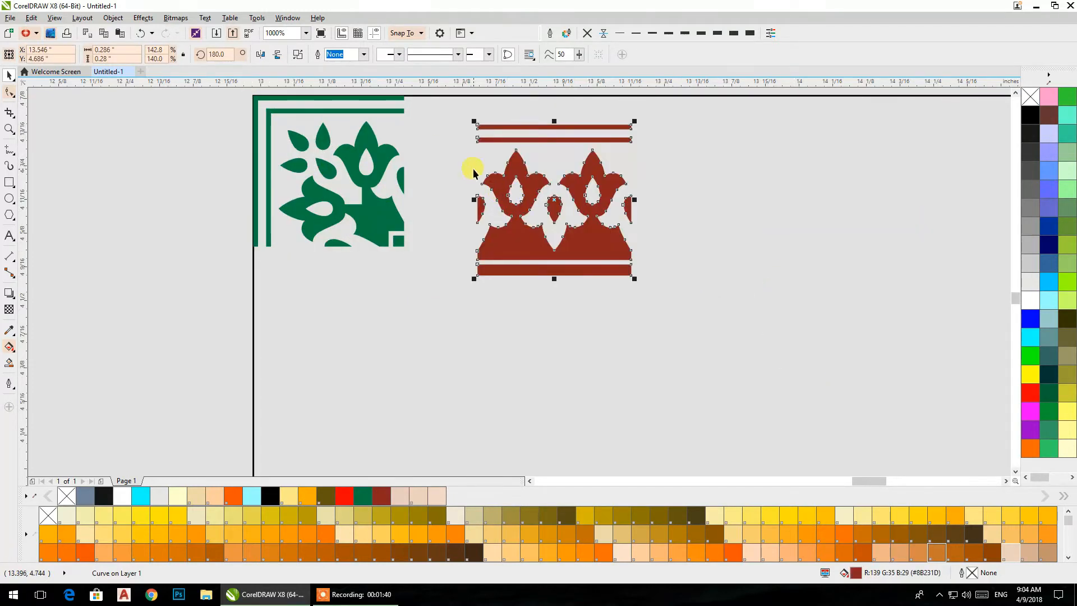
click(277, 54)
drag(473, 120, 420, 186)
click(496, 133)
click(452, 121)
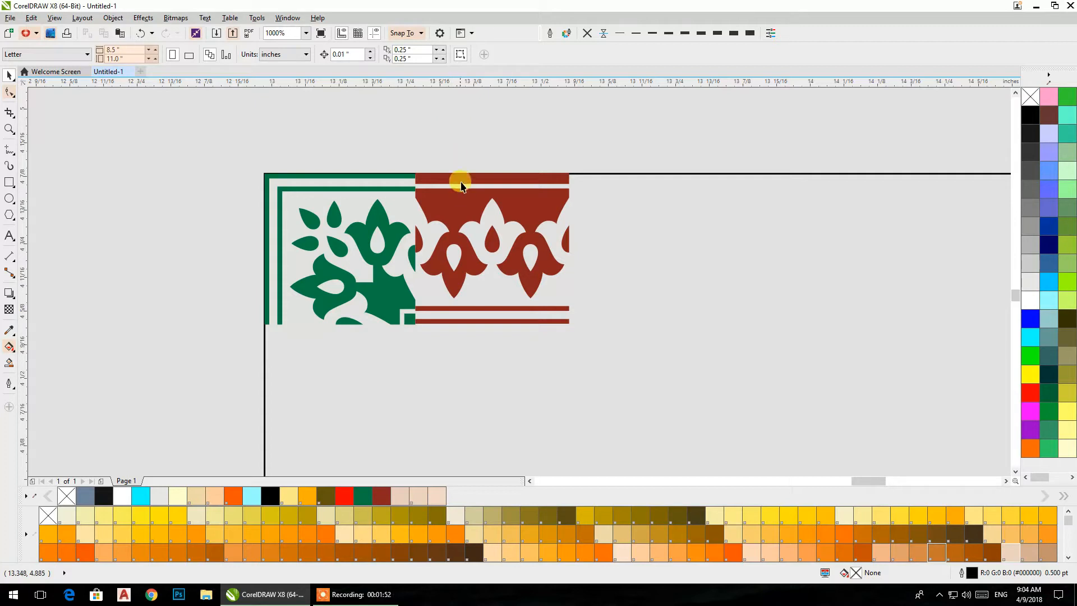
- Mirror the red ornament vertically back upright and align its top edge exactly with the green corner ornament's top edge
click(456, 190)
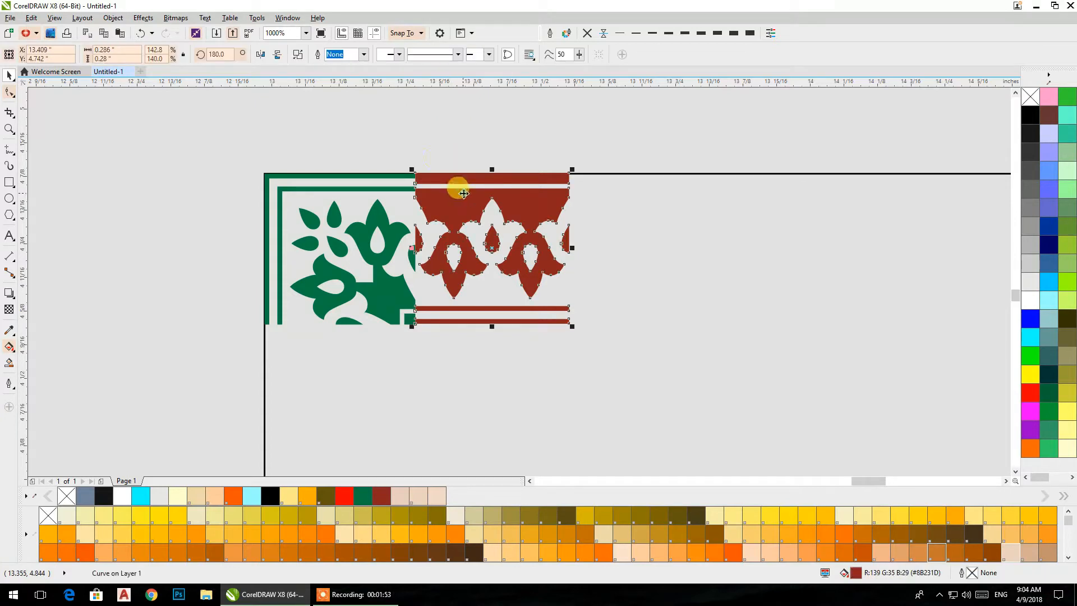
click(273, 55)
click(400, 112)
scroll(412, 172, up, 3)
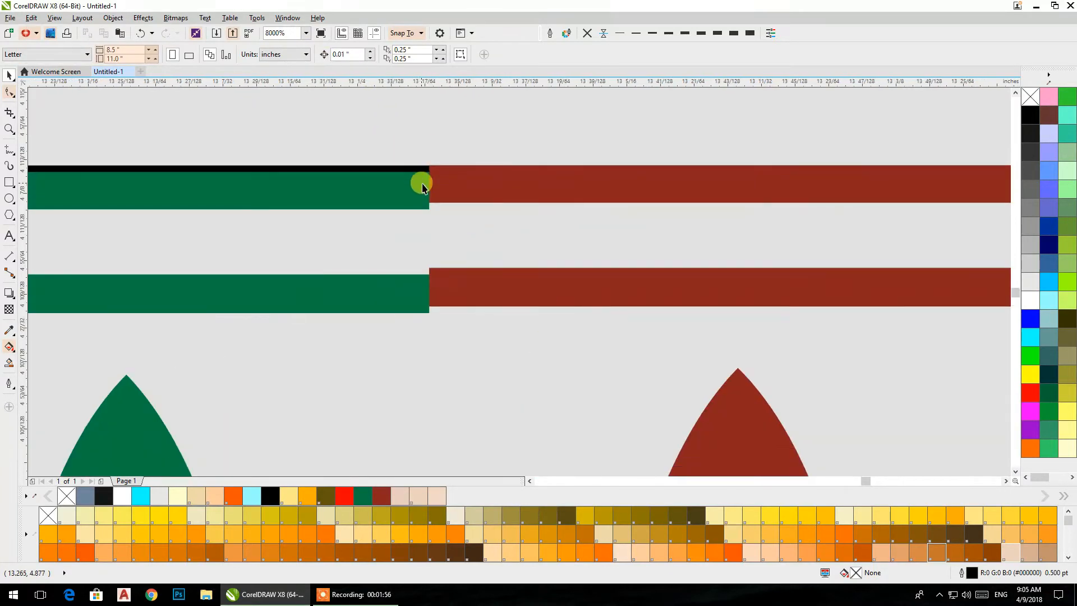
click(433, 179)
scroll(437, 163, up, 2)
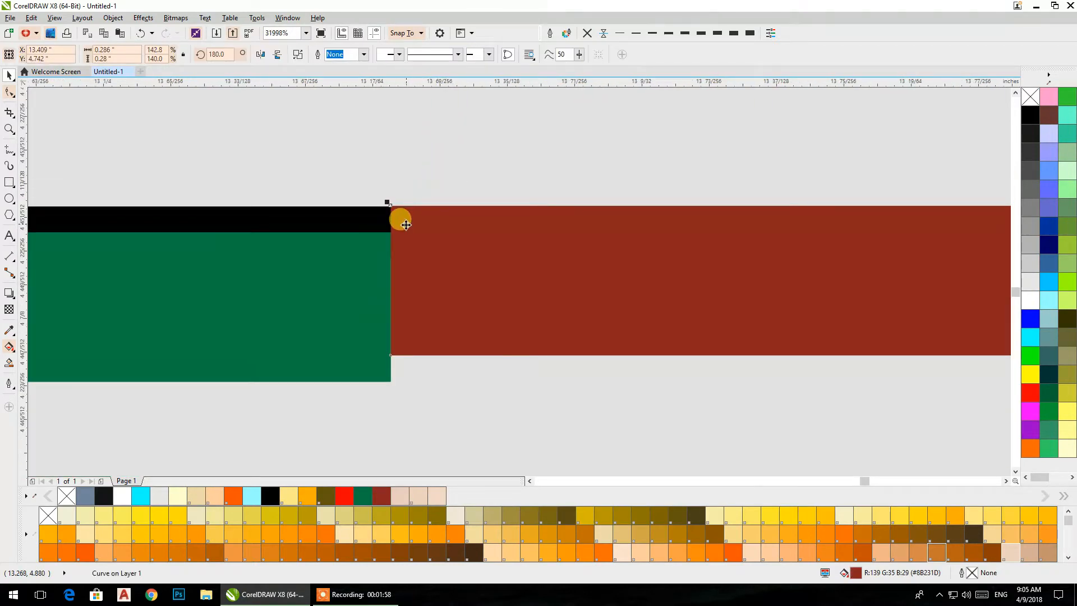
drag(391, 206, 390, 232)
scroll(422, 152, down, 5)
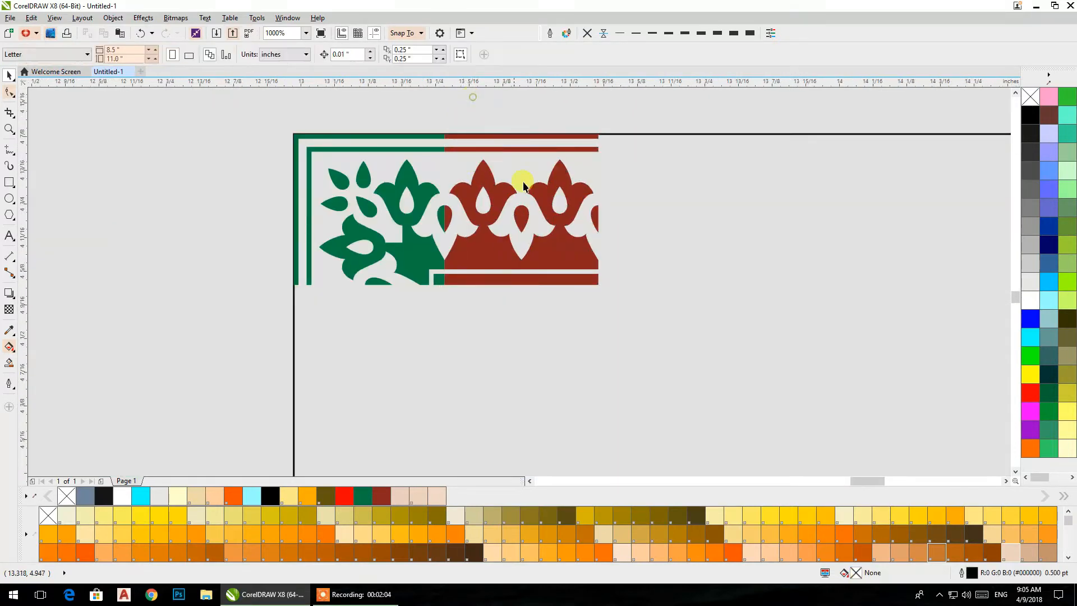
- Duplicate the red ornament end to end along the rectangle's top edge to make a row of four tiles
drag(441, 209, 603, 213)
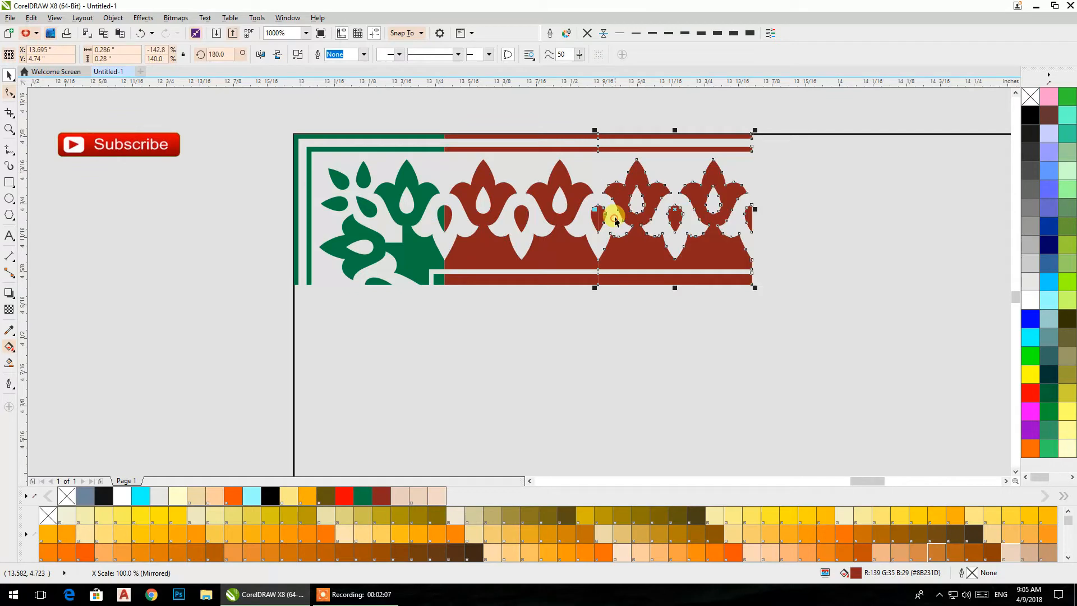
shift+click(535, 230)
drag(443, 209, 805, 215)
scroll(706, 196, down, 1)
drag(706, 195, 332, 201)
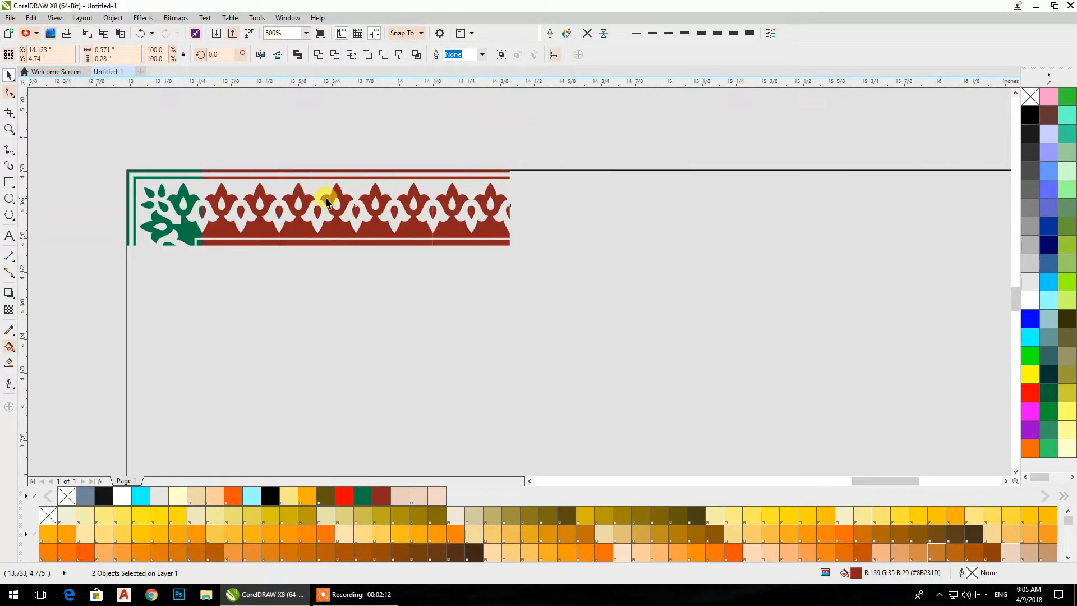
- Extend the red border row to the right by copying its four tiles, and the resulting eight, onto its end
click(568, 133)
drag(570, 116, 194, 275)
drag(201, 209, 596, 205)
scroll(652, 182, down, 1)
drag(767, 148, 424, 236)
drag(421, 191, 748, 172)
scroll(747, 173, down, 2)
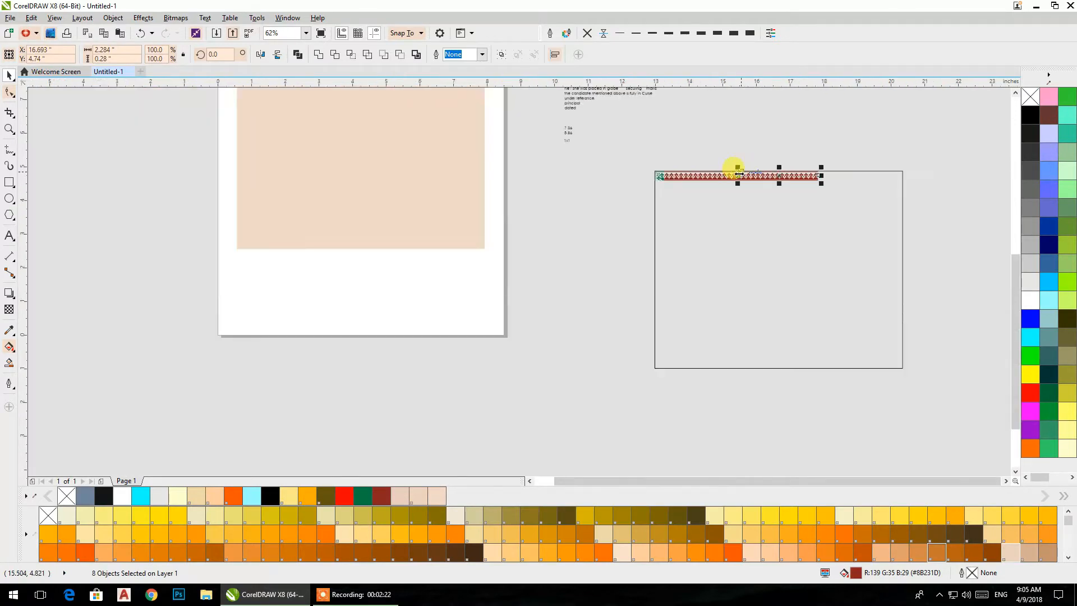
- Extend the red border row along the rectangle's top edge by copying its last eight tiles onto its right end
scroll(547, 223, up, 2)
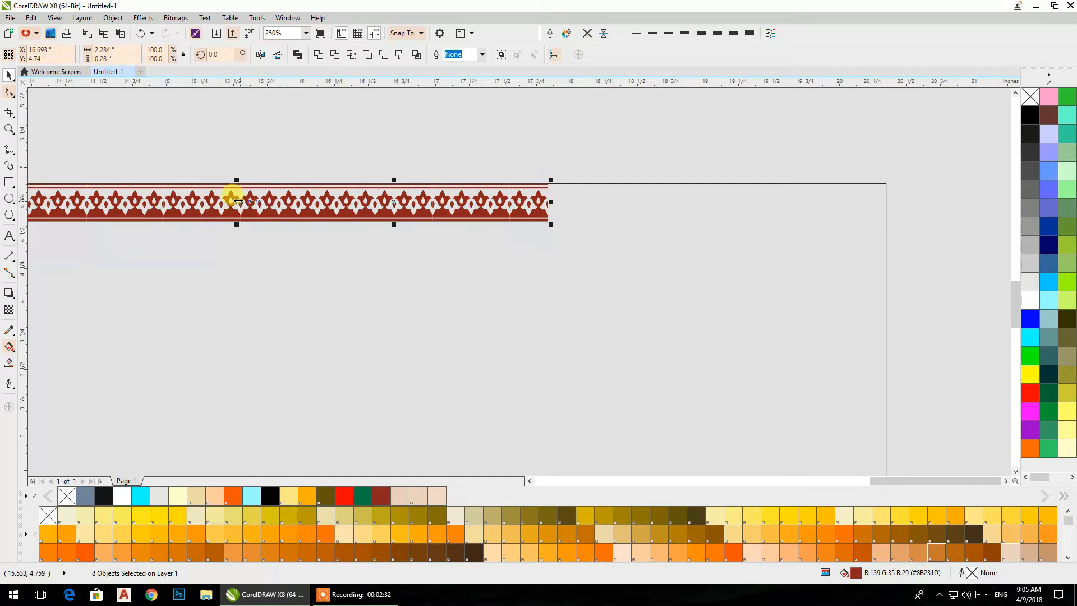
drag(239, 201, 615, 205)
click(599, 139)
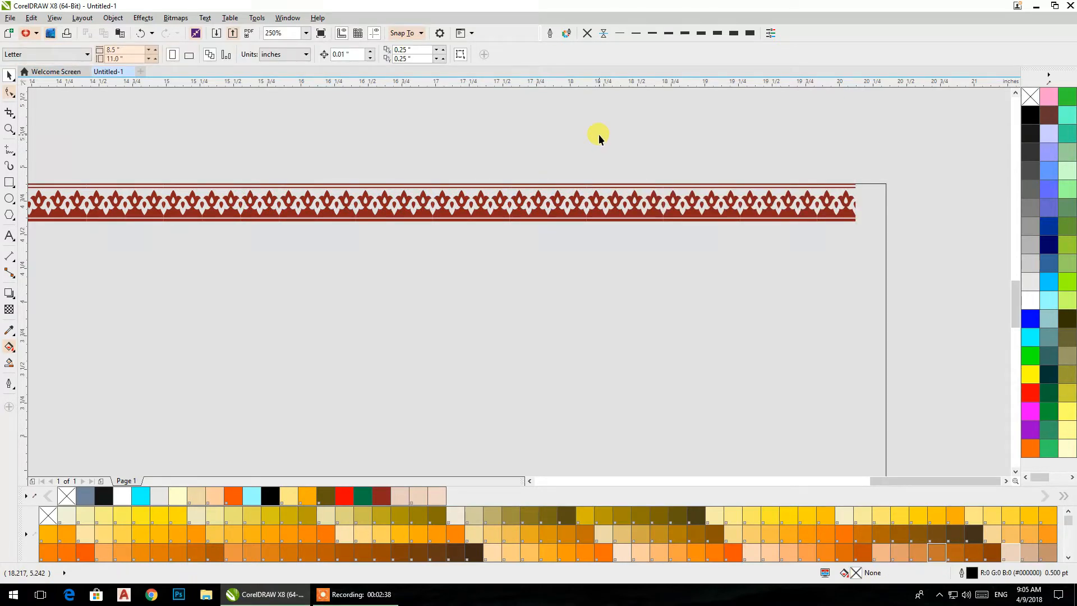
- Copy the top-left green corner ornament, mirror the copy horizontally, and move it to the right end of the red row
scroll(598, 133, down, 3)
scroll(244, 170, up, 3)
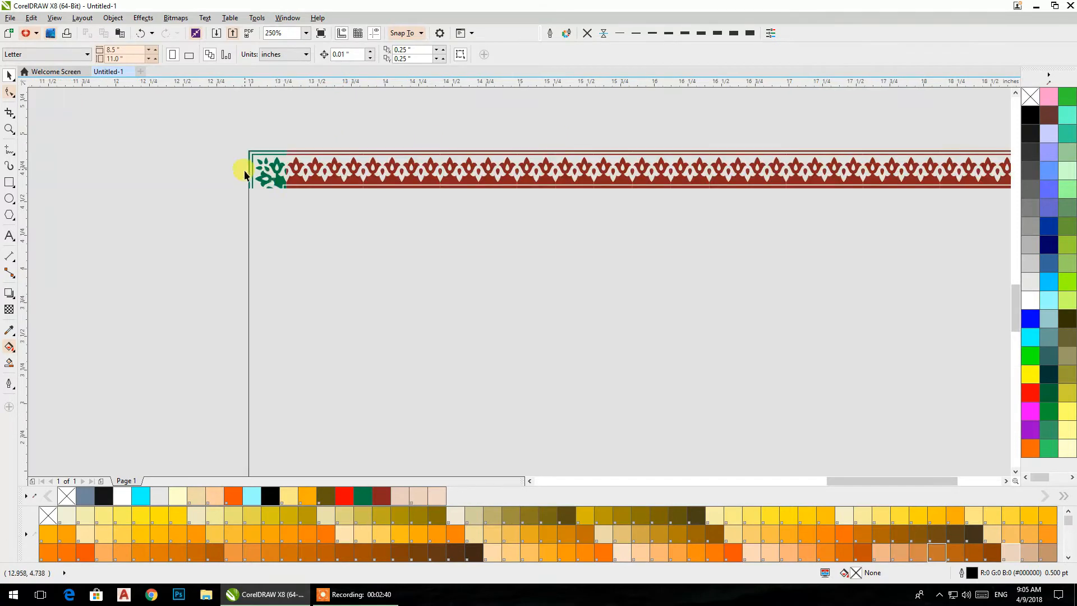
drag(274, 182, 159, 209)
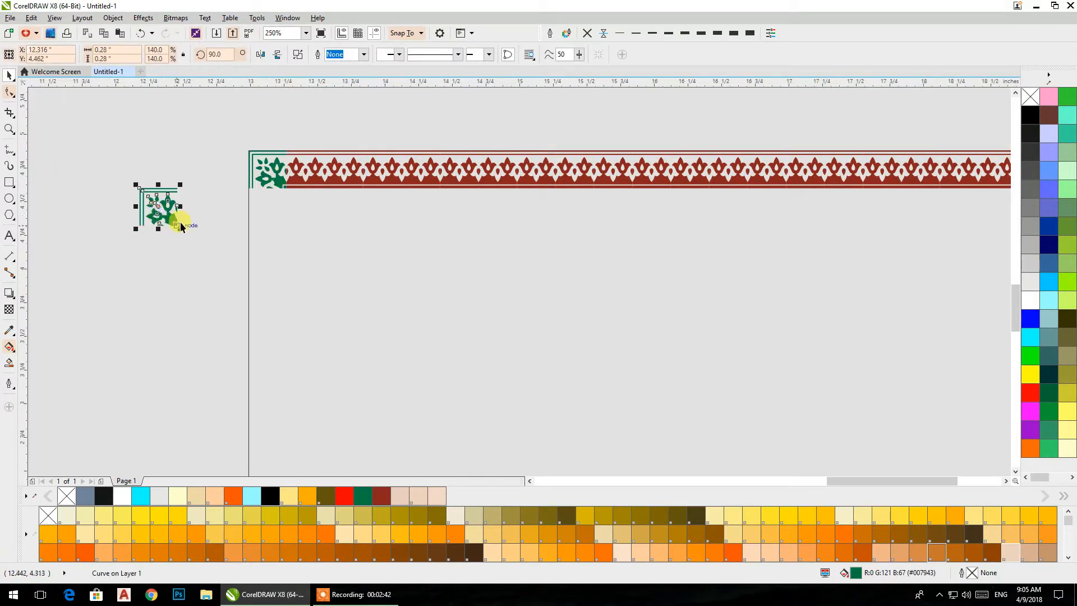
click(260, 55)
drag(157, 203, 194, 214)
scroll(857, 168, up, 1)
drag(216, 149, 681, 271)
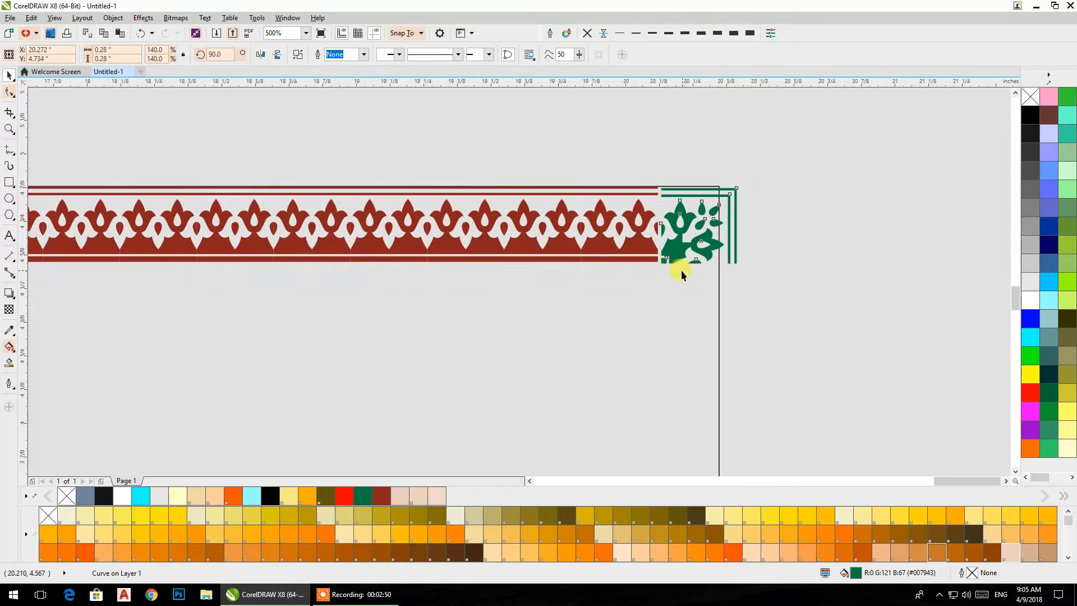
- Snap the mirrored green corner ornament exactly against the right end of the red row, with their outer lines aligned
click(829, 240)
scroll(677, 233, up, 2)
scroll(610, 193, up, 2)
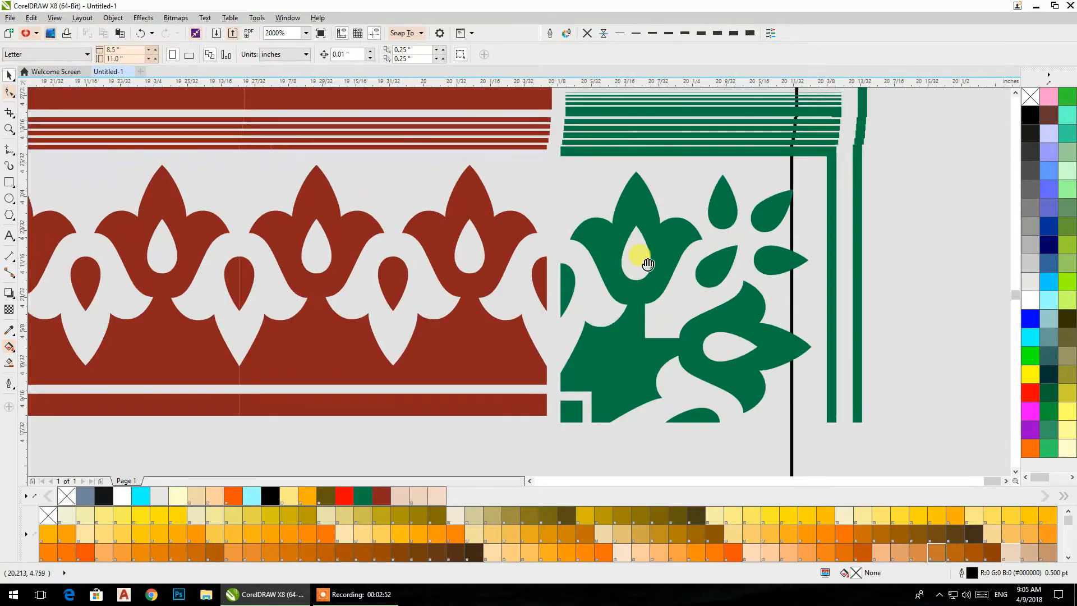
click(558, 155)
drag(565, 157, 548, 150)
scroll(591, 108, down, 2)
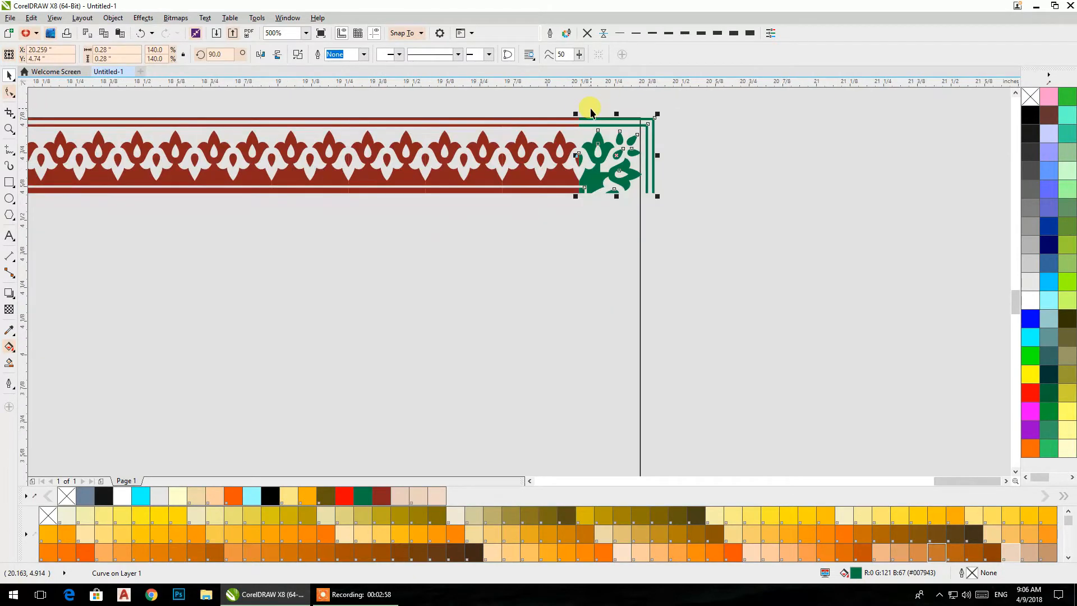
- Copy eleven red tiles from the top row to the empty area below and rotate the copy 90 degrees
scroll(494, 203, down, 1)
drag(493, 203, 706, 204)
scroll(707, 204, down, 1)
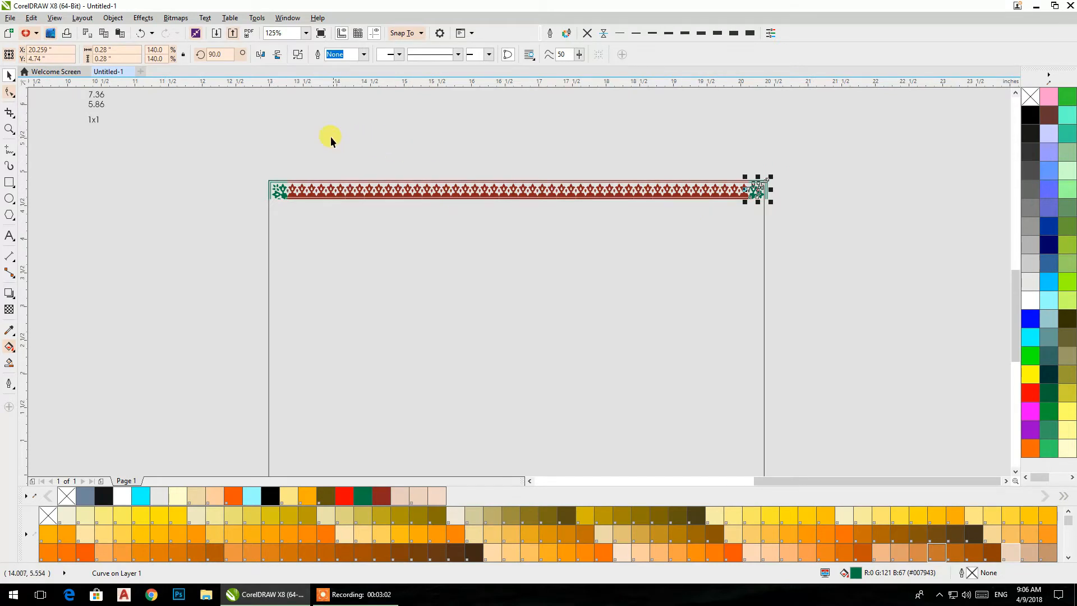
drag(328, 137, 570, 234)
drag(455, 193, 234, 286)
drag(224, 58, 212, 59)
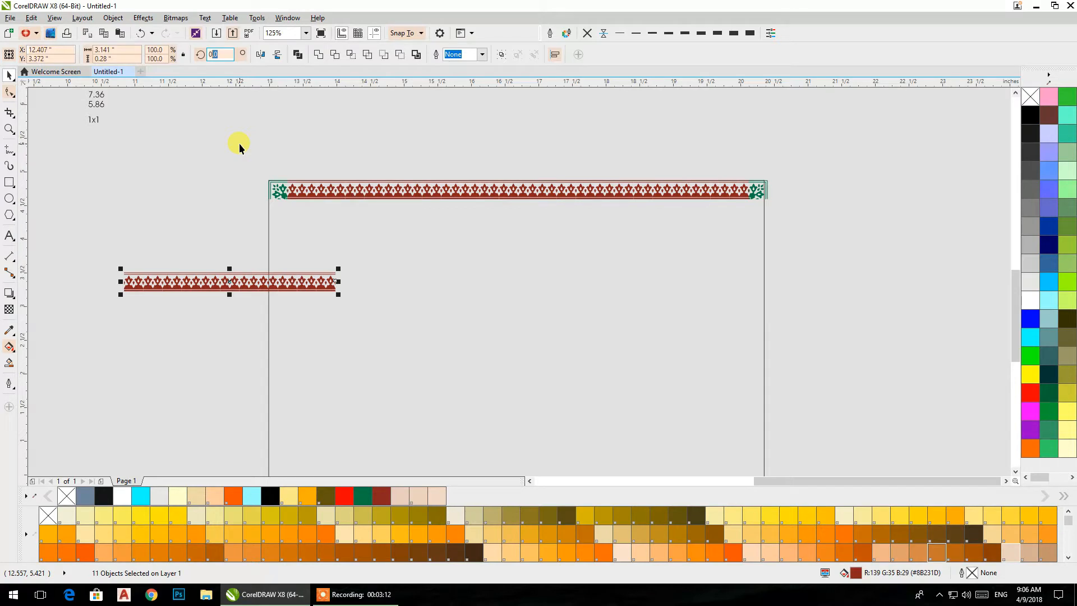
text(90)
key(Return)
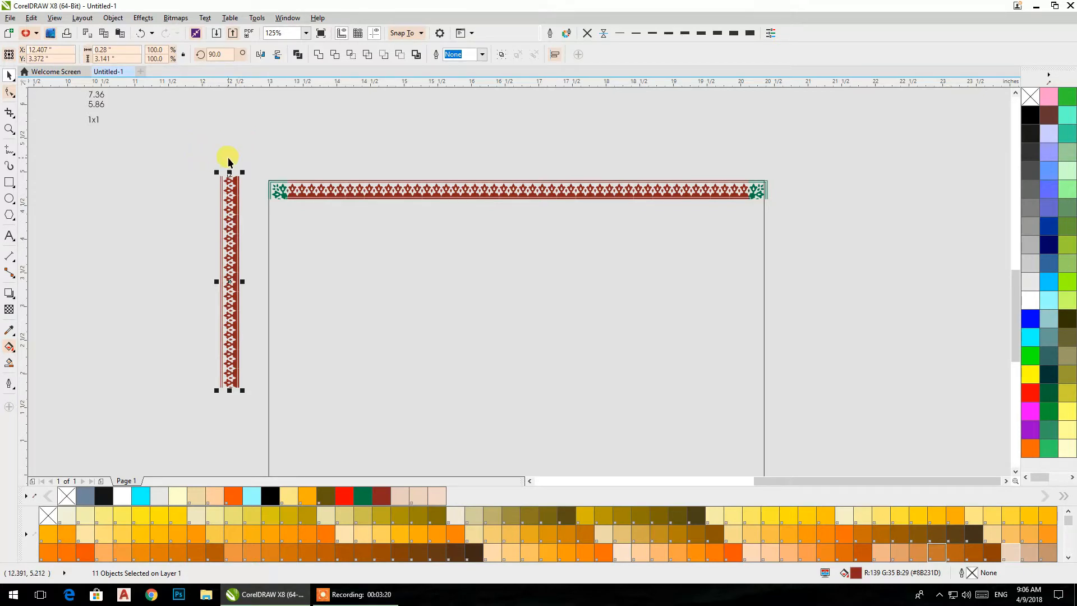
- Move the vertical red strip under the top-left green corner ornament and snap it flush to the ornament's lower edge
drag(232, 179, 250, 231)
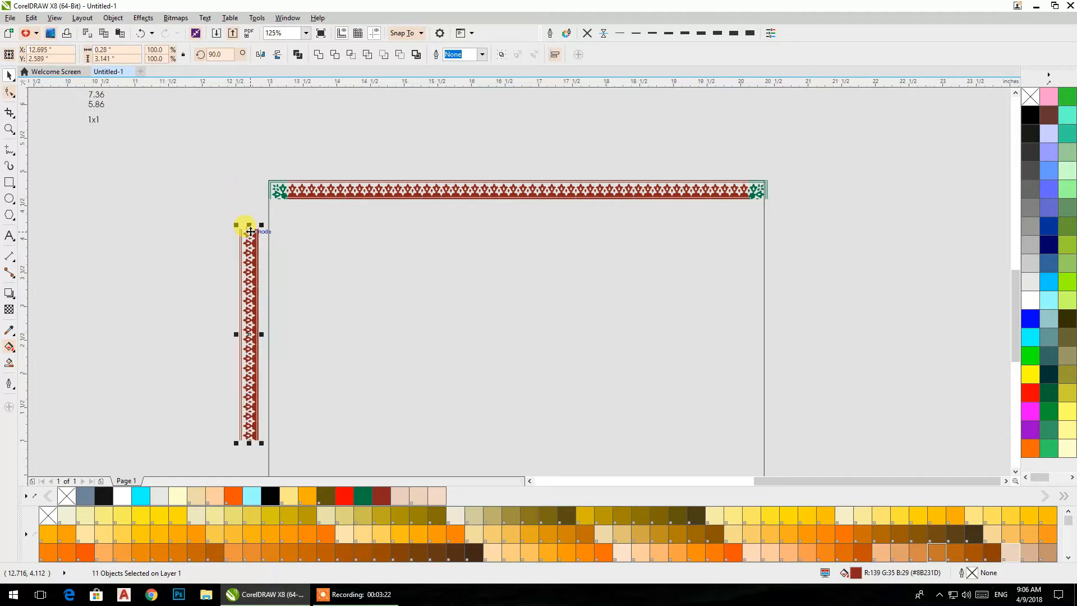
scroll(263, 210, up, 2)
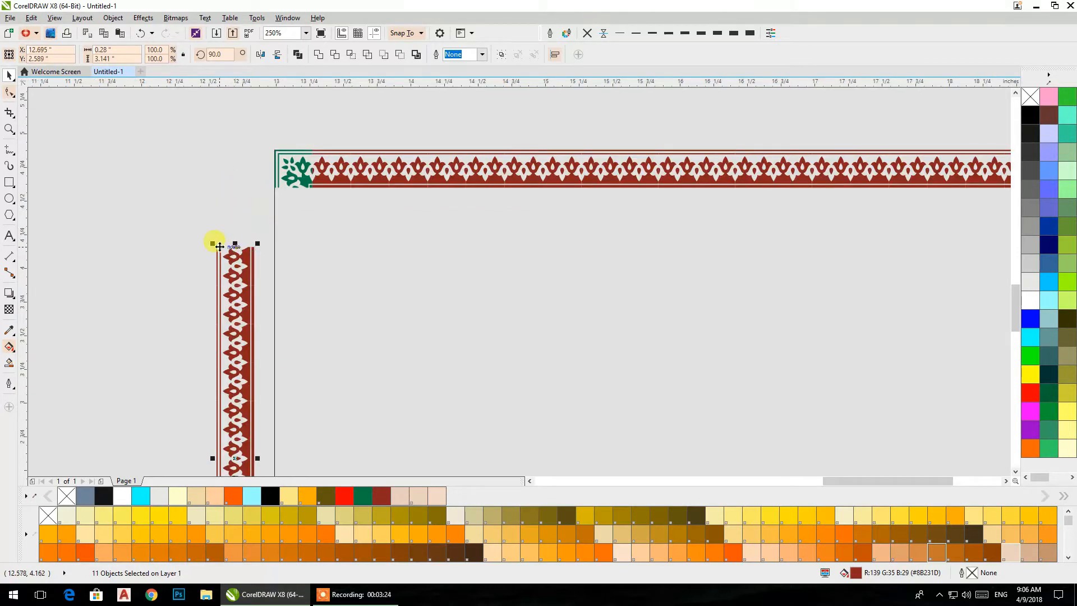
drag(217, 247, 282, 203)
mouse_move(312, 344)
mouse_down()
mouse_move(300, 276)
mouse_move(204, 132)
mouse_move(305, 350)
mouse_up()
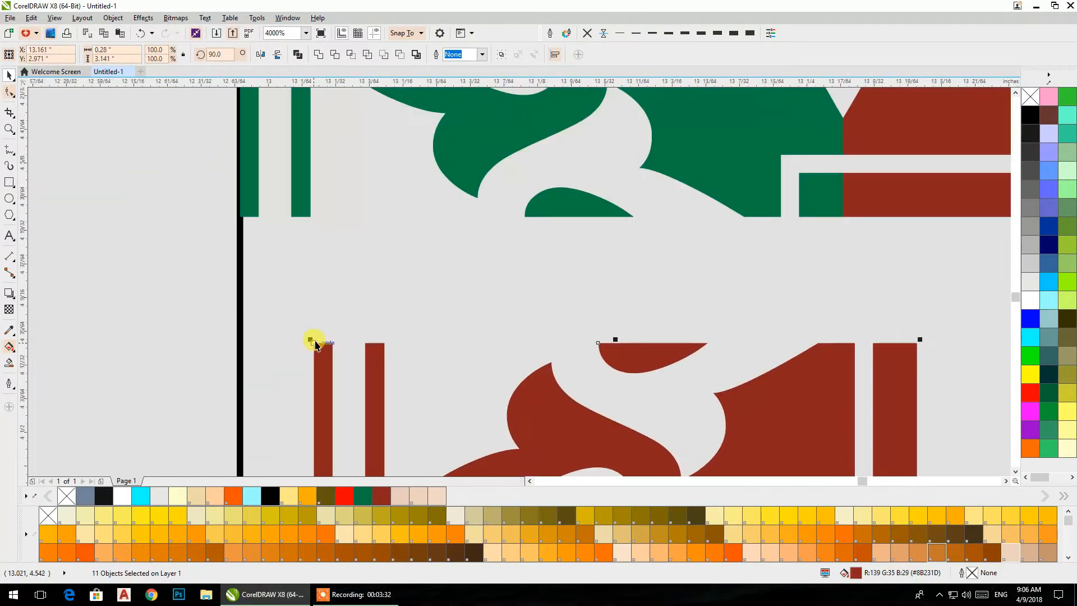
drag(313, 343, 239, 219)
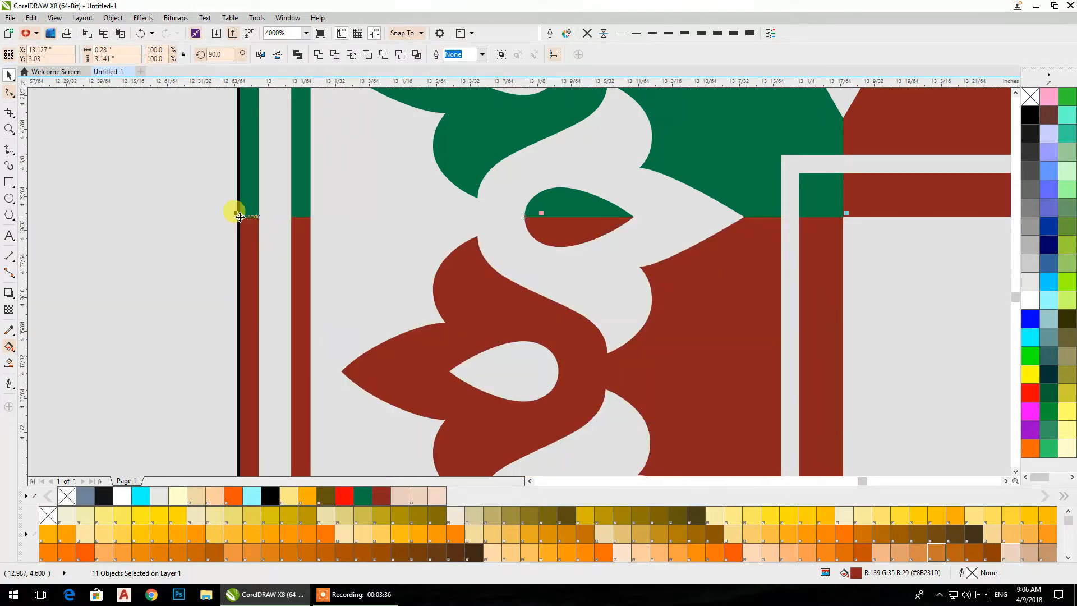
- Extend the left red column almost to the rectangle's bottom edge by copying groups of its lower tiles onto its end
scroll(239, 222, down, 5)
scroll(240, 221, down, 2)
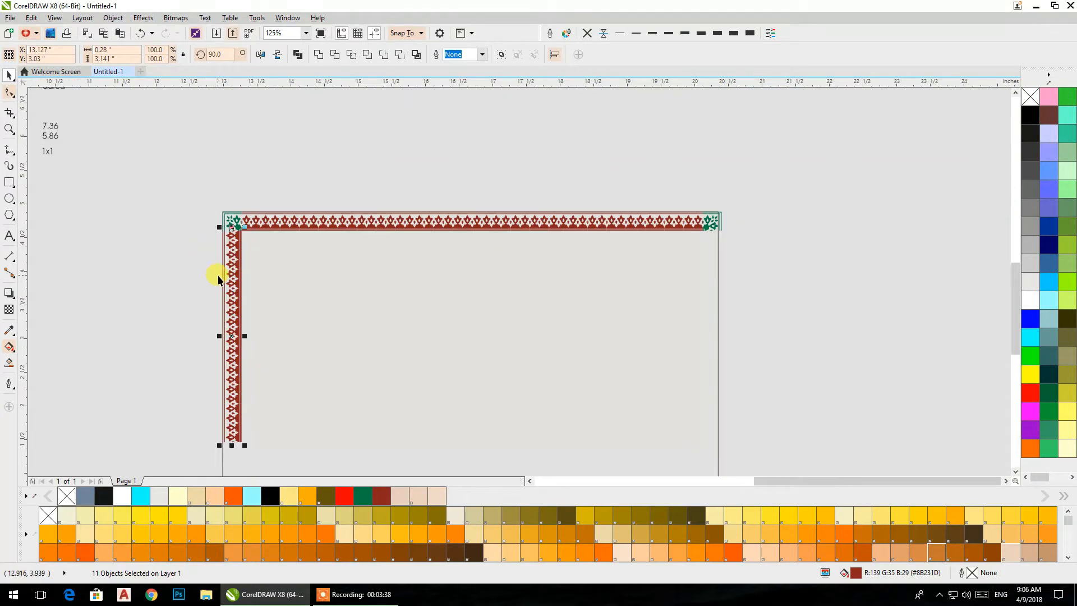
click(218, 153)
drag(232, 194, 396, 392)
drag(359, 233, 392, 143)
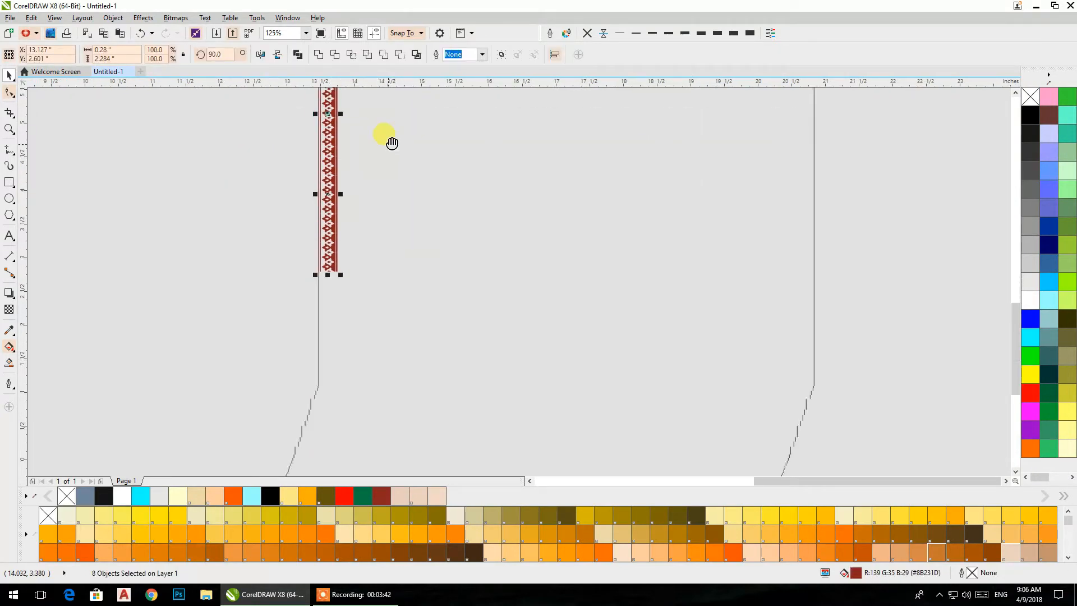
drag(216, 159, 436, 292)
drag(325, 166, 329, 306)
click(246, 323)
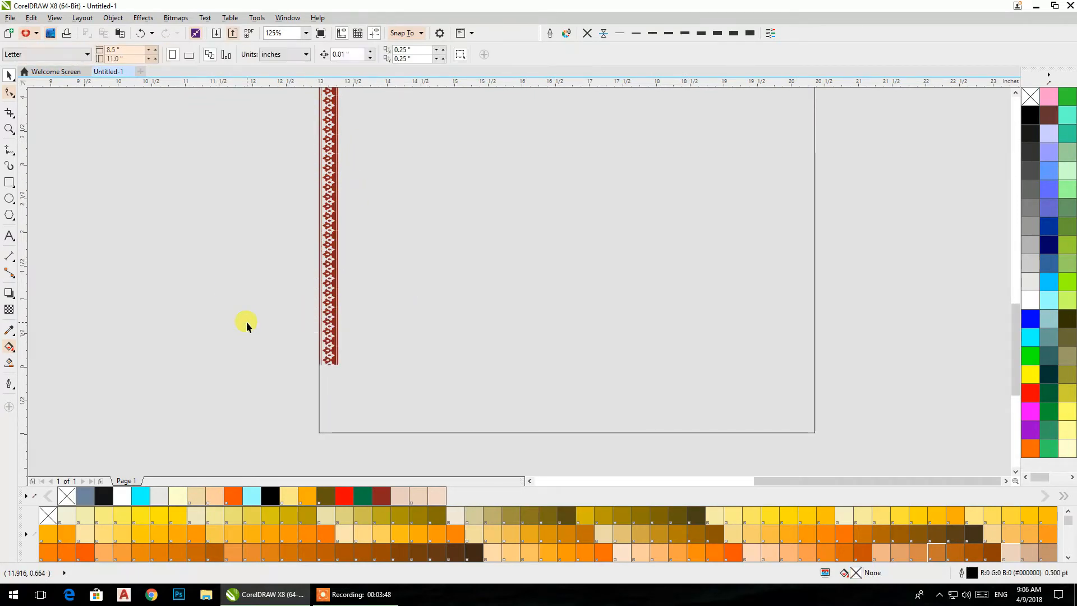
drag(236, 303, 404, 370)
drag(328, 306, 338, 393)
click(264, 318)
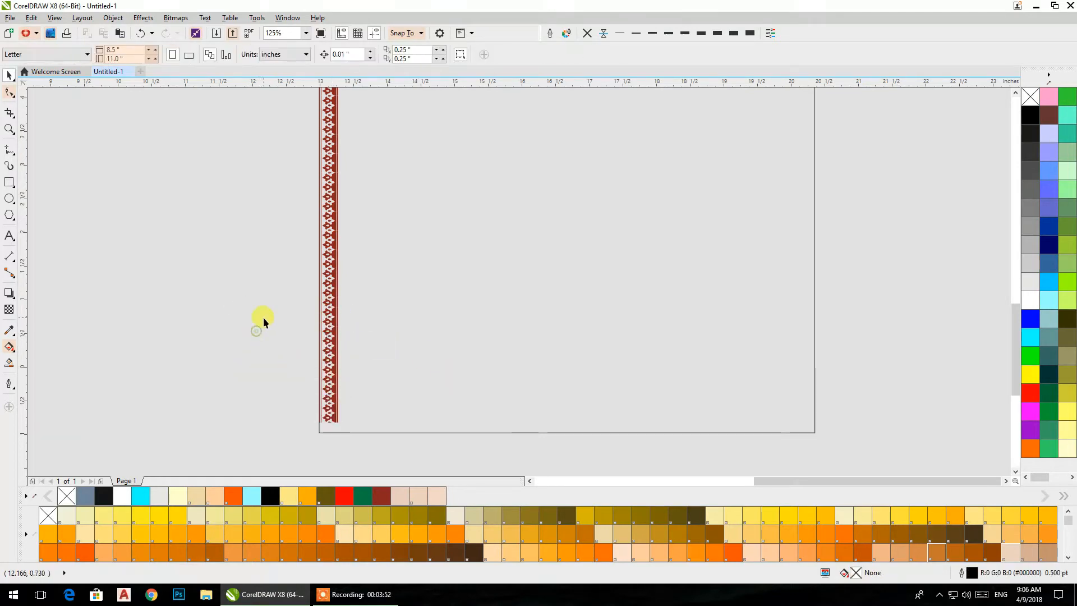
- Copy the top-left green corner ornament below the left red column and mirror the copy vertically
scroll(263, 318, down, 1)
drag(292, 186, 294, 393)
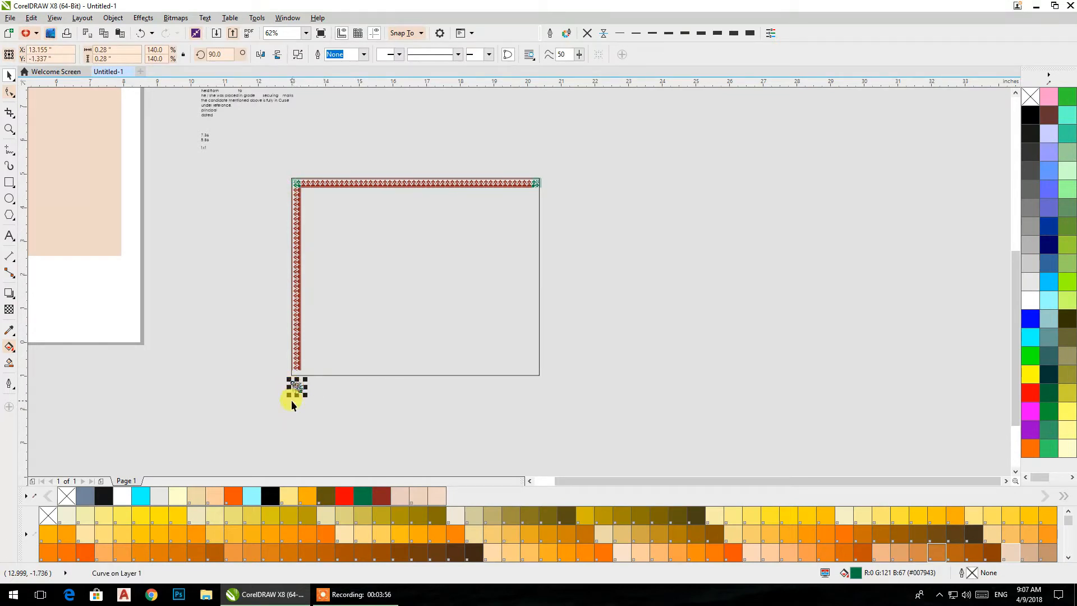
scroll(286, 410, up, 2)
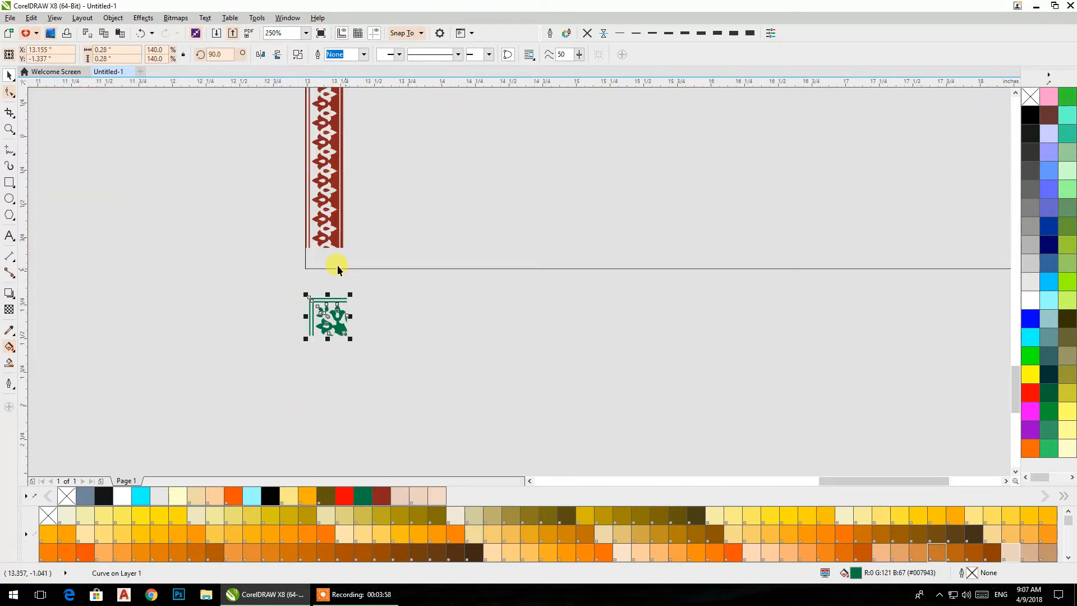
scroll(336, 264, up, 1)
click(276, 54)
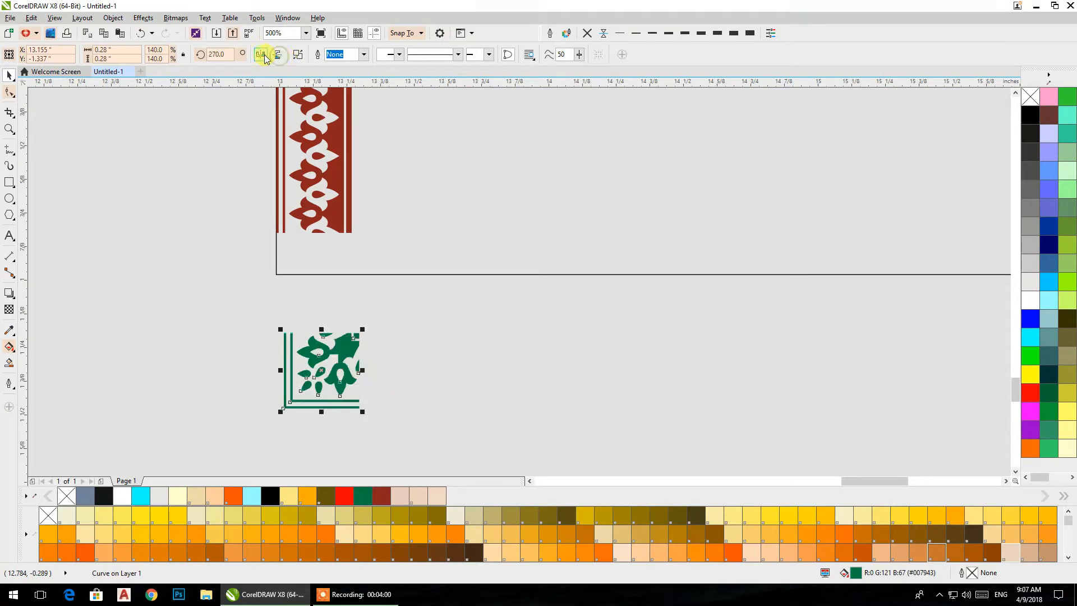
click(276, 55)
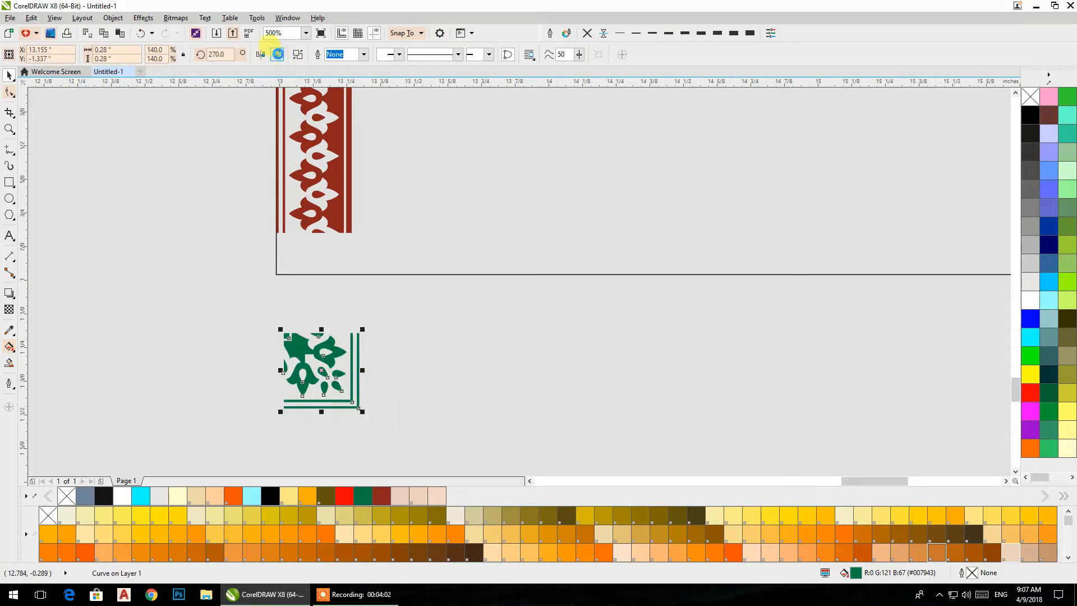
click(276, 55)
click(276, 54)
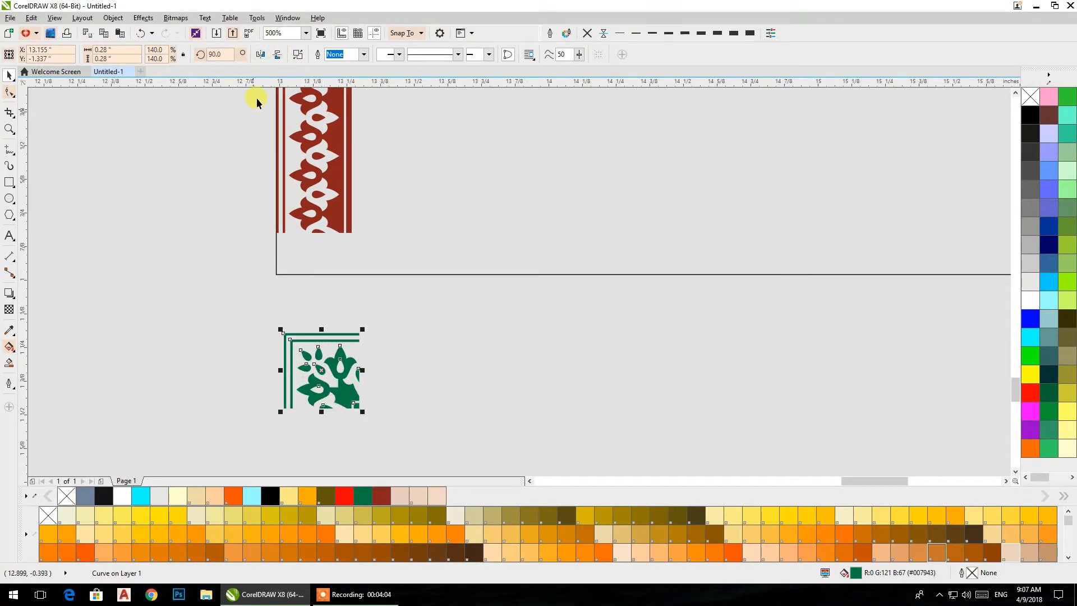
click(277, 55)
- Snap the vertically mirrored green corner ornament onto the lower end of the left red column
drag(285, 333, 276, 233)
scroll(275, 234, up, 3)
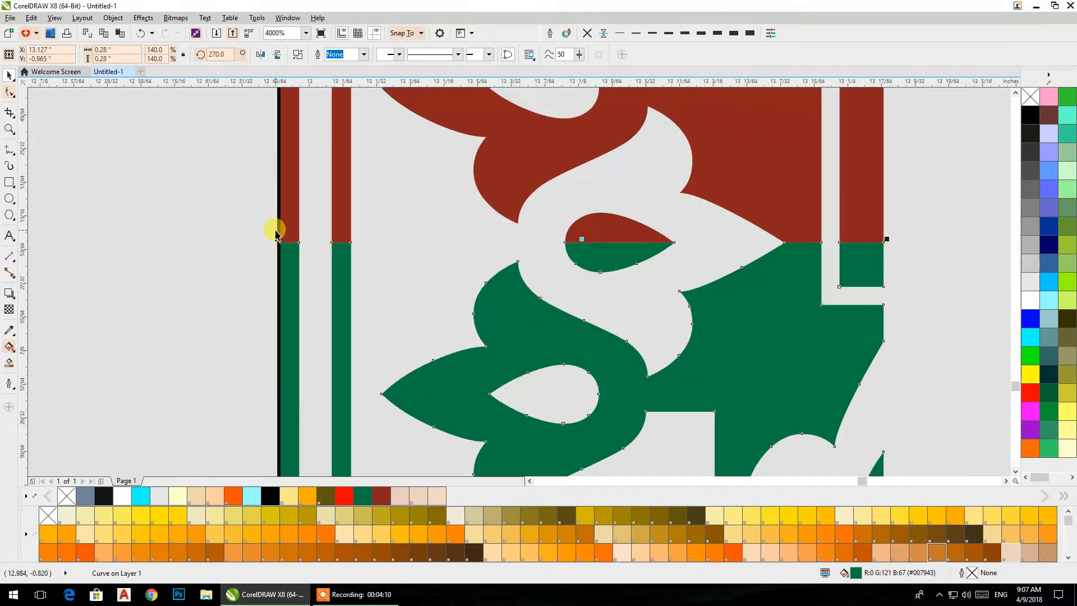
click(178, 233)
- Copy the whole top row of red tiles down to the rectangle's bottom edge and mirror the copy vertically
scroll(177, 217, down, 3)
scroll(180, 213, down, 4)
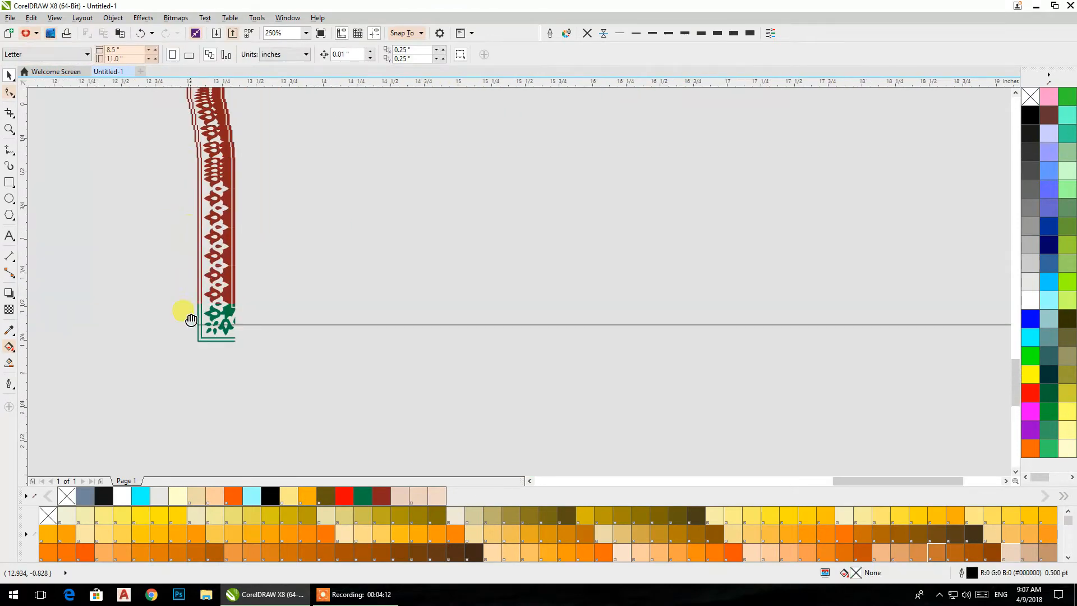
mouse_move(288, 224)
mouse_down()
mouse_move(308, 345)
mouse_move(299, 396)
mouse_up()
drag(335, 205, 323, 417)
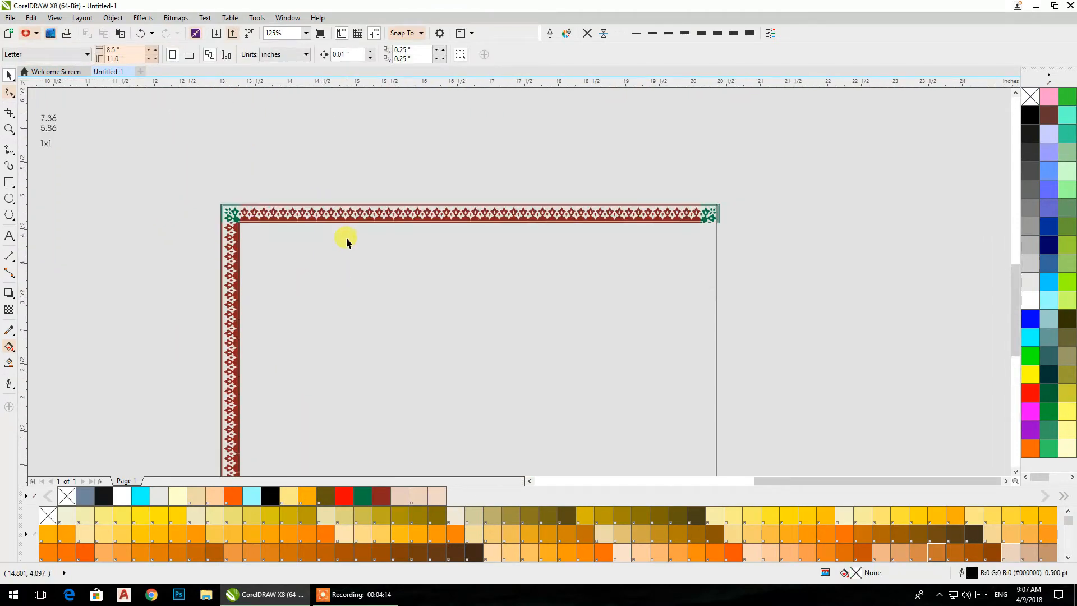
drag(235, 186, 708, 239)
drag(464, 209, 527, 378)
scroll(517, 102, down, 3)
drag(470, 179, 418, 386)
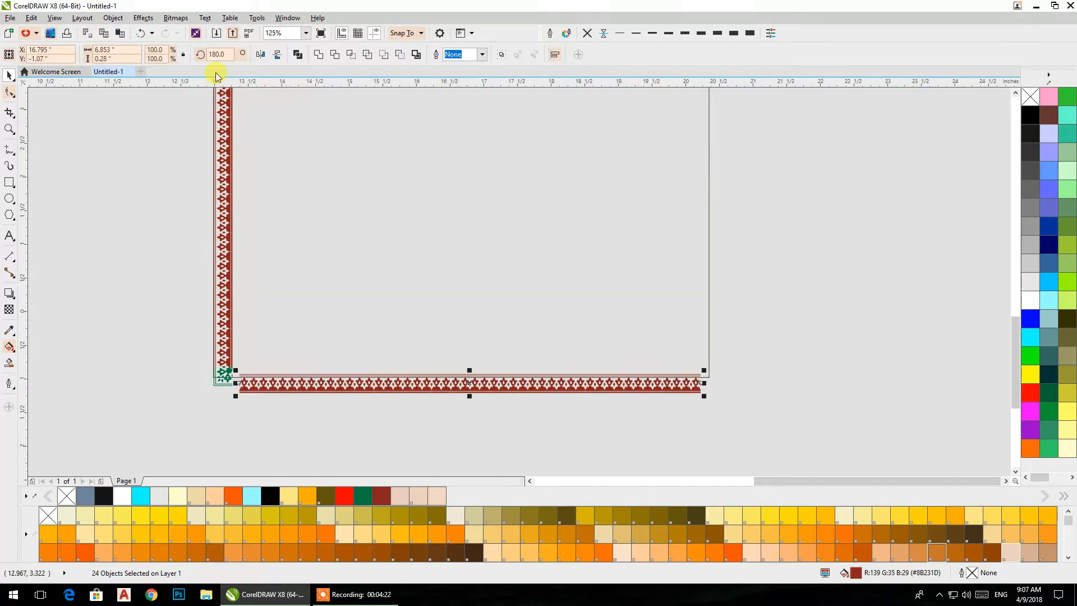
click(278, 53)
- Snap the bottom red row against the right side of the bottom-left green corner ornament, aligning their outer lines
scroll(266, 398, up, 6)
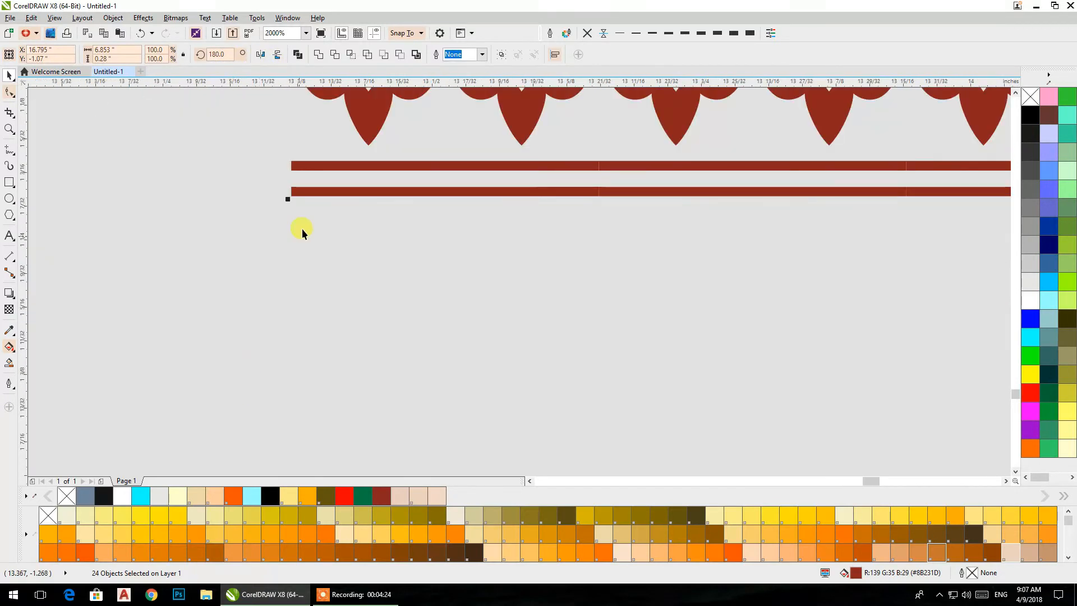
drag(291, 197, 198, 101)
drag(212, 131, 395, 358)
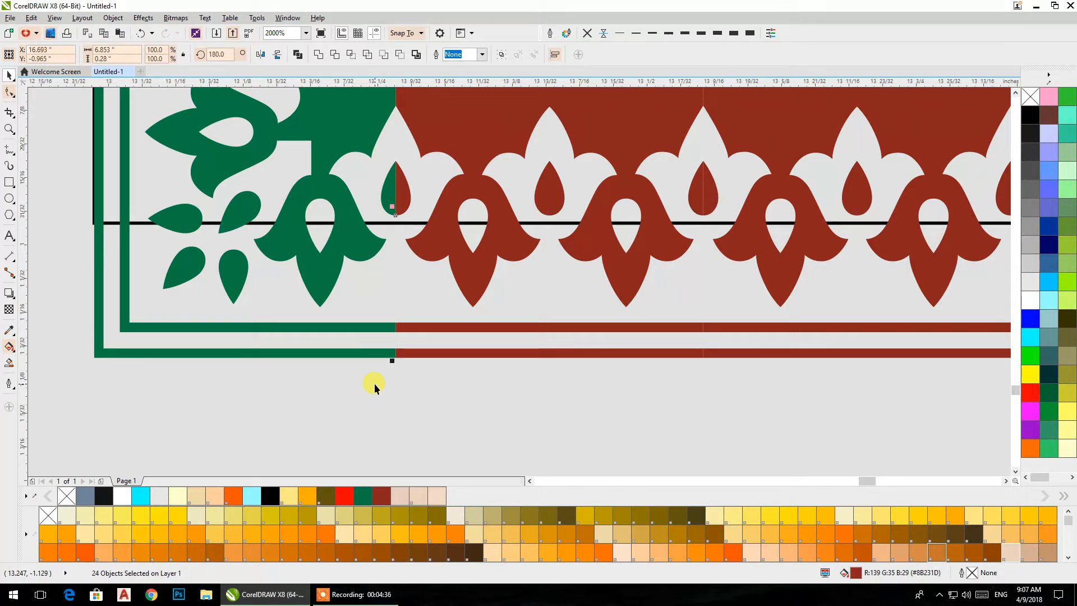
- Copy the bottom-left green corner ornament to the empty area beyond the bottom row's right end and mirror it horizontally
scroll(338, 370, down, 1)
scroll(338, 370, down, 3)
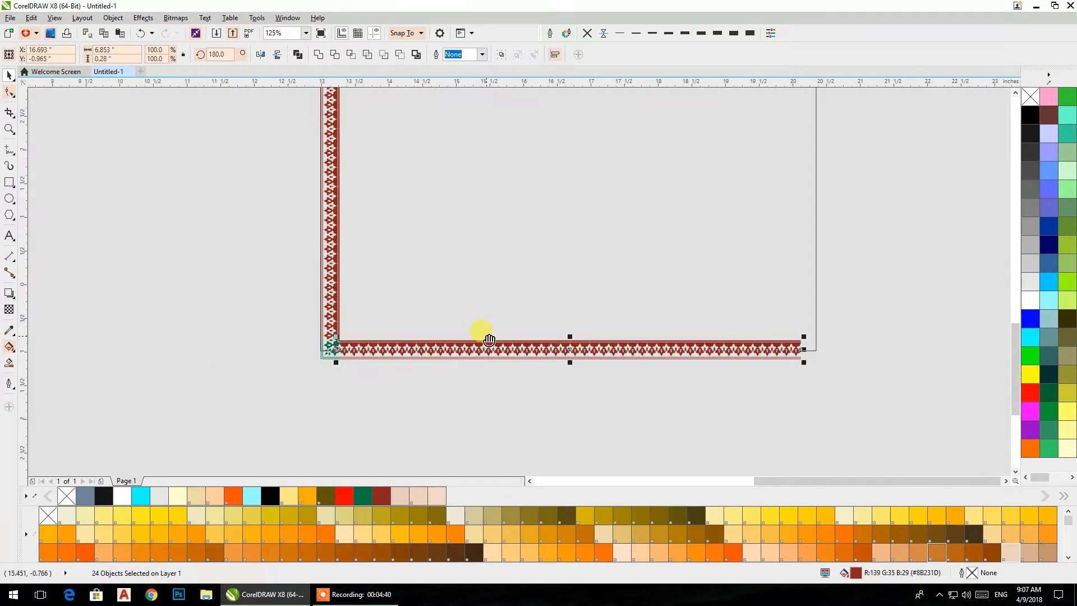
drag(489, 339, 319, 335)
click(183, 396)
click(156, 348)
drag(156, 348, 708, 350)
click(270, 59)
click(675, 386)
- Snap the horizontally mirrored green corner ornament onto the right end of the bottom red row
scroll(692, 365, up, 2)
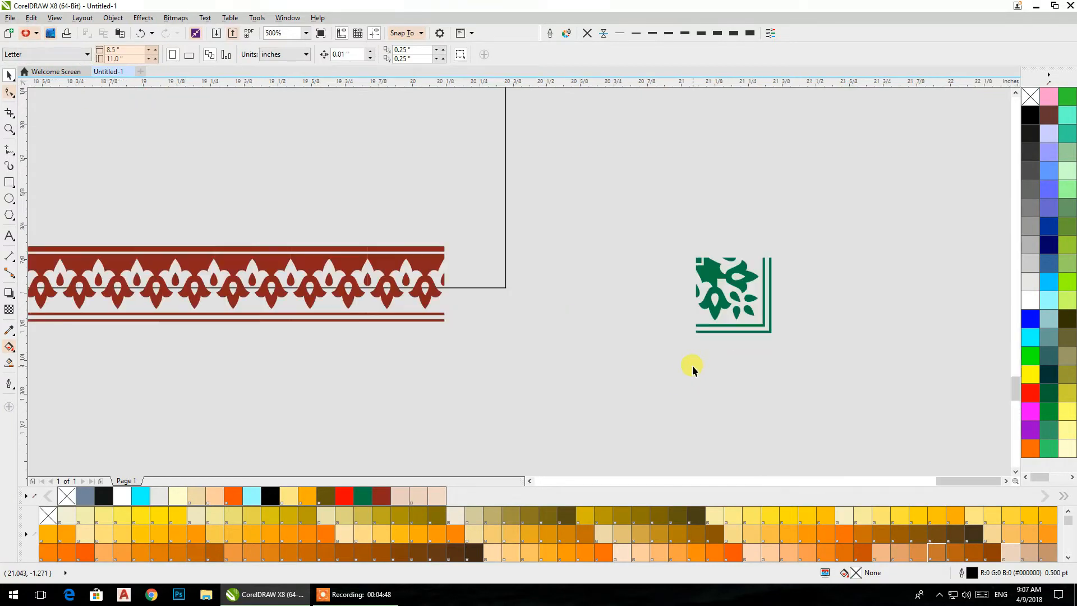
click(699, 327)
click(701, 331)
drag(696, 333, 443, 315)
scroll(442, 314, up, 4)
scroll(442, 315, down, 6)
scroll(498, 294, down, 5)
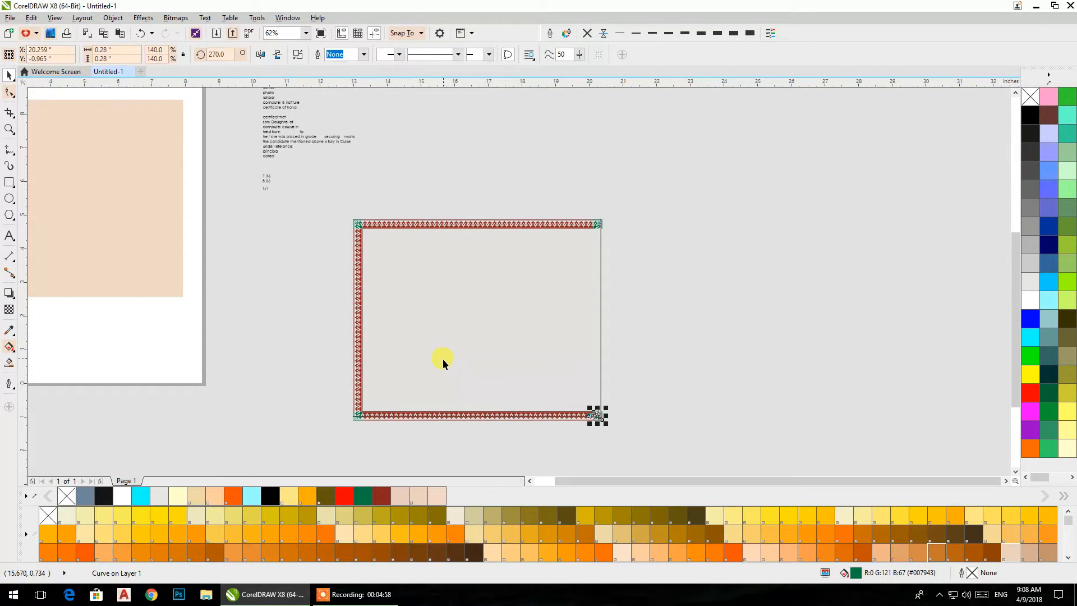
- Make a horizontally mirrored copy of the left red column and move it outside the rectangle's right edge
click(314, 240)
drag(335, 227, 403, 414)
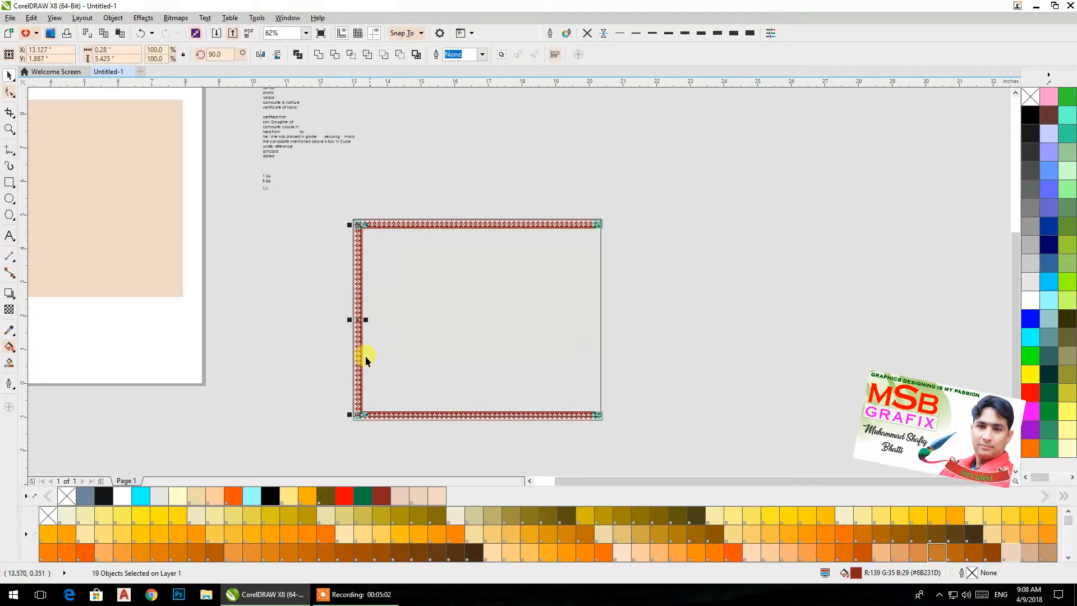
drag(349, 322, 366, 325)
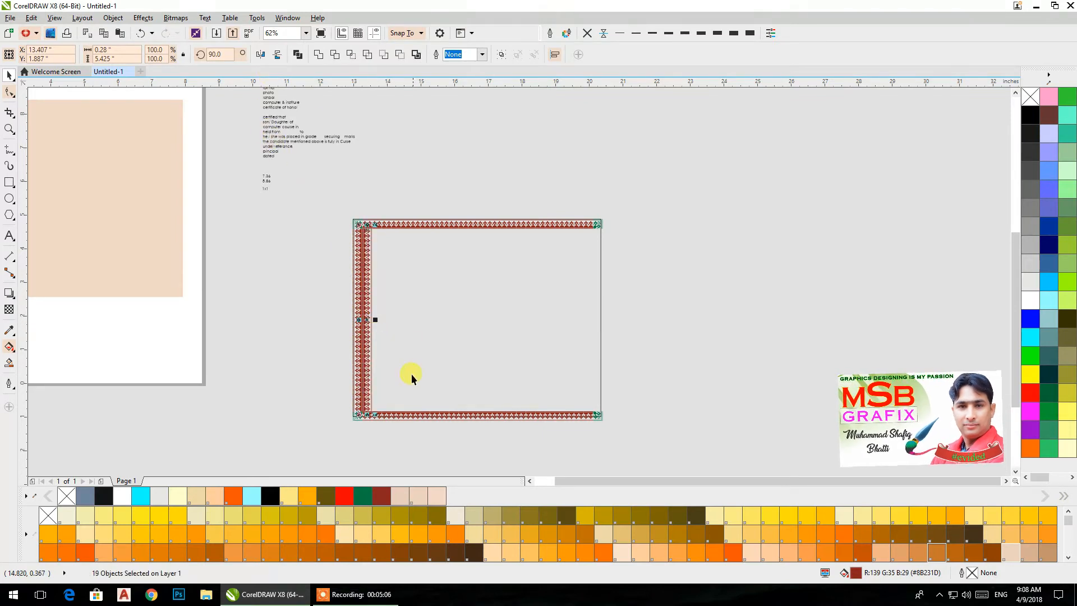
drag(366, 399, 643, 410)
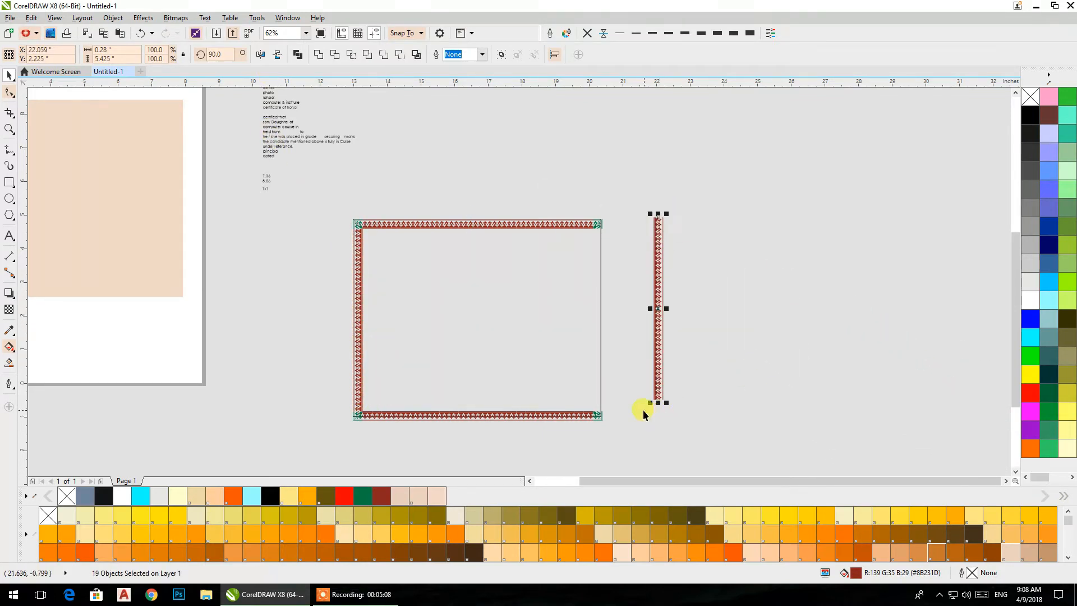
- Try to move the mirrored red column onto the bottom-right green corner ornament and undo the move
scroll(643, 409, up, 5)
drag(727, 331, 316, 400)
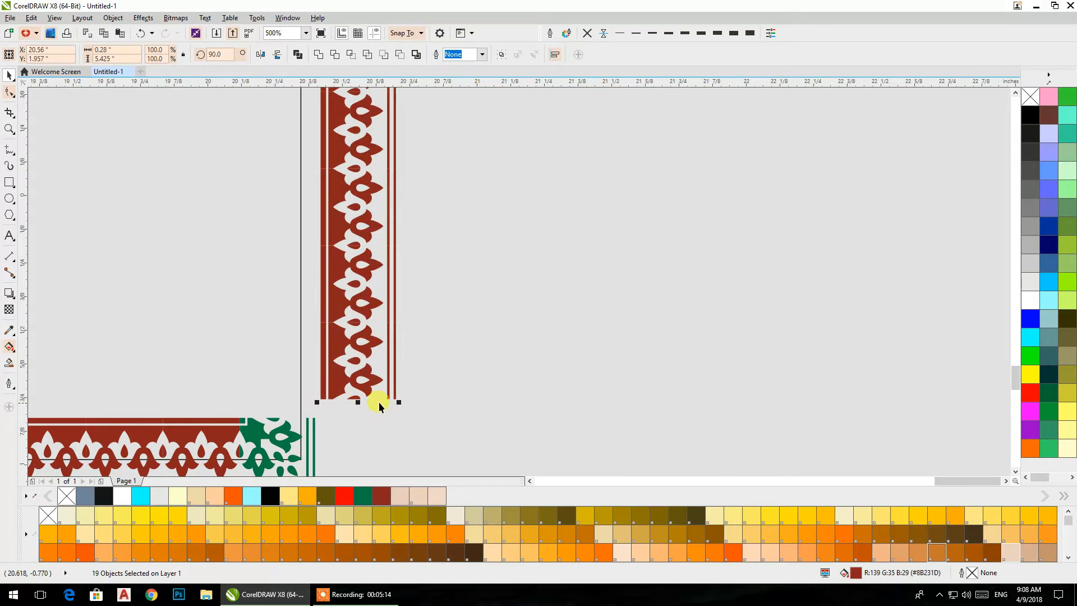
drag(395, 398, 317, 420)
click(405, 349)
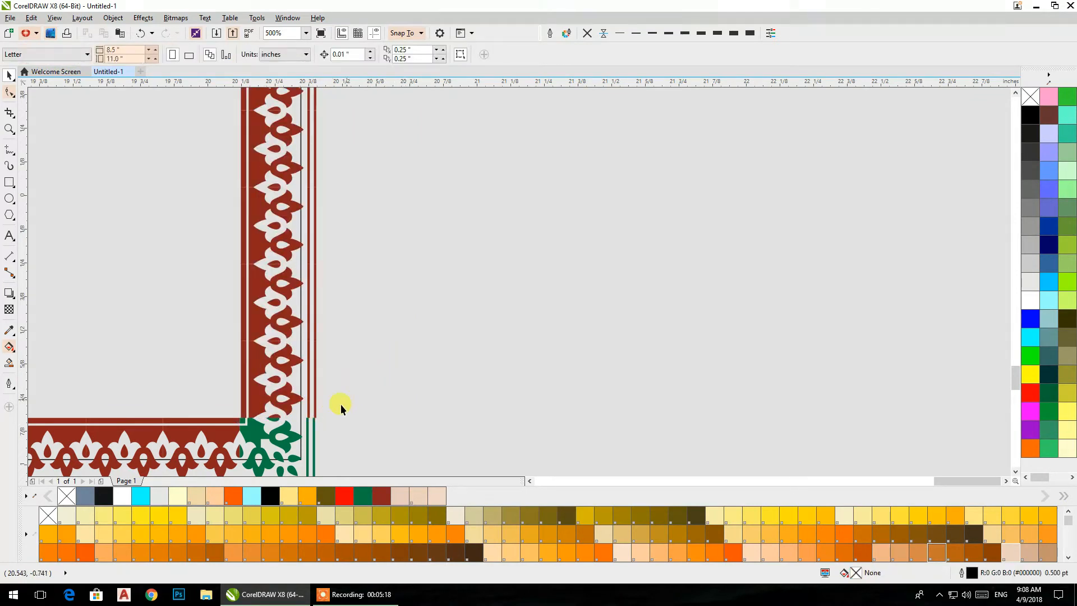
scroll(343, 410, down, 2)
key(ctrl+z)
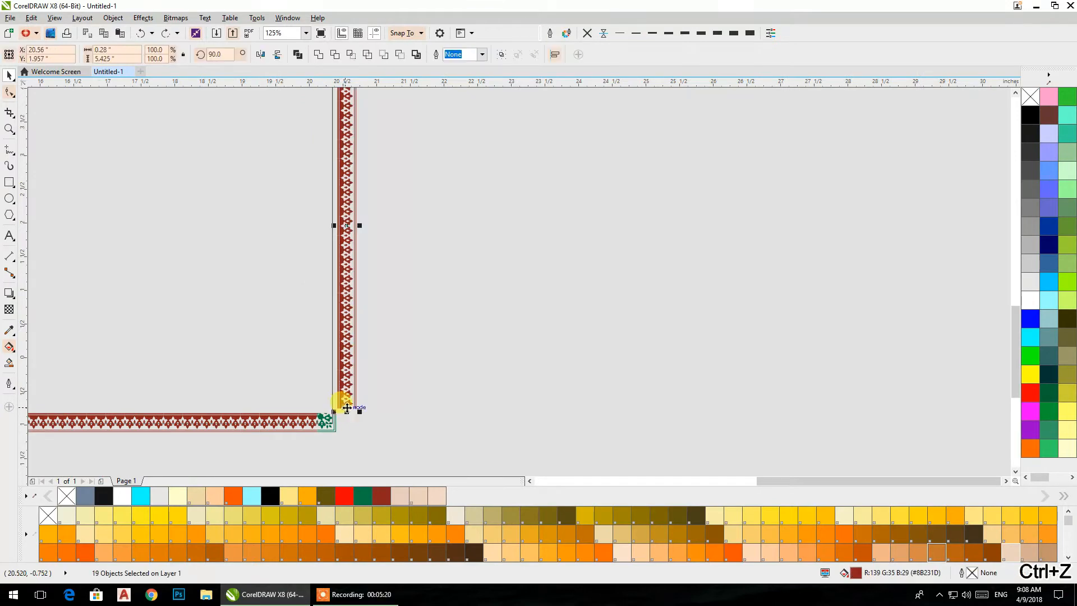
- Snap the mirrored red column onto the top of the bottom-right green corner ornament, aligning their outer lines
scroll(342, 424, up, 3)
scroll(456, 294, up, 2)
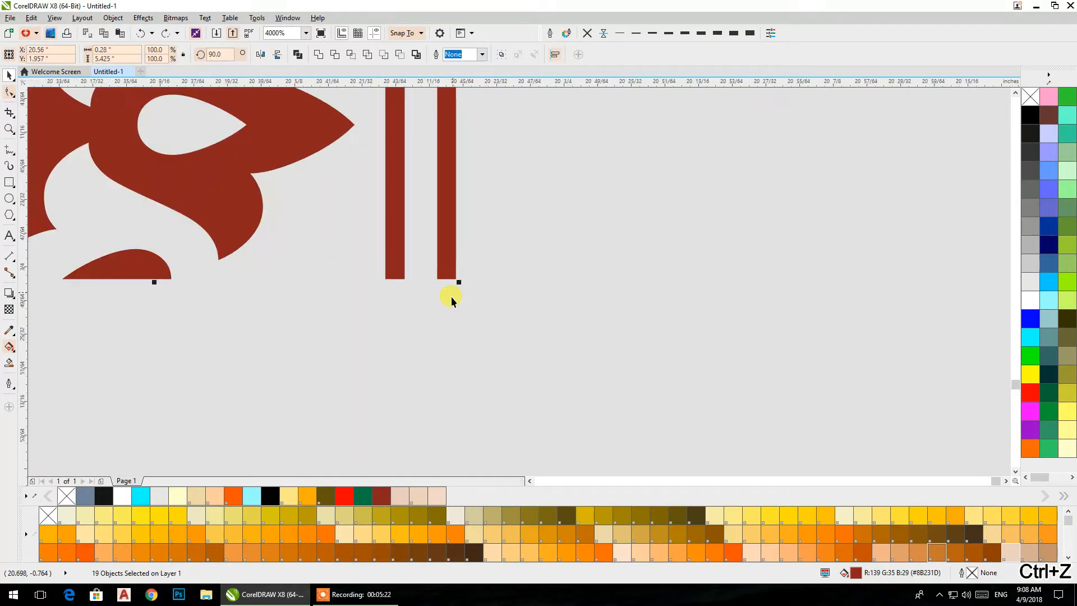
drag(456, 280, 128, 316)
scroll(186, 351, down, 2)
drag(522, 347, 668, 345)
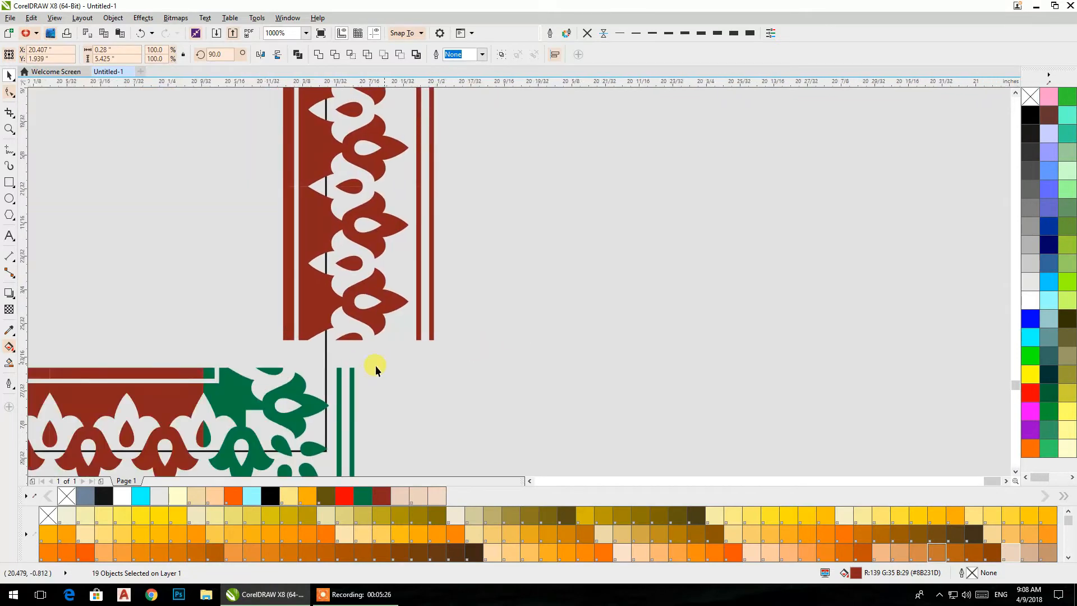
scroll(384, 362, up, 2)
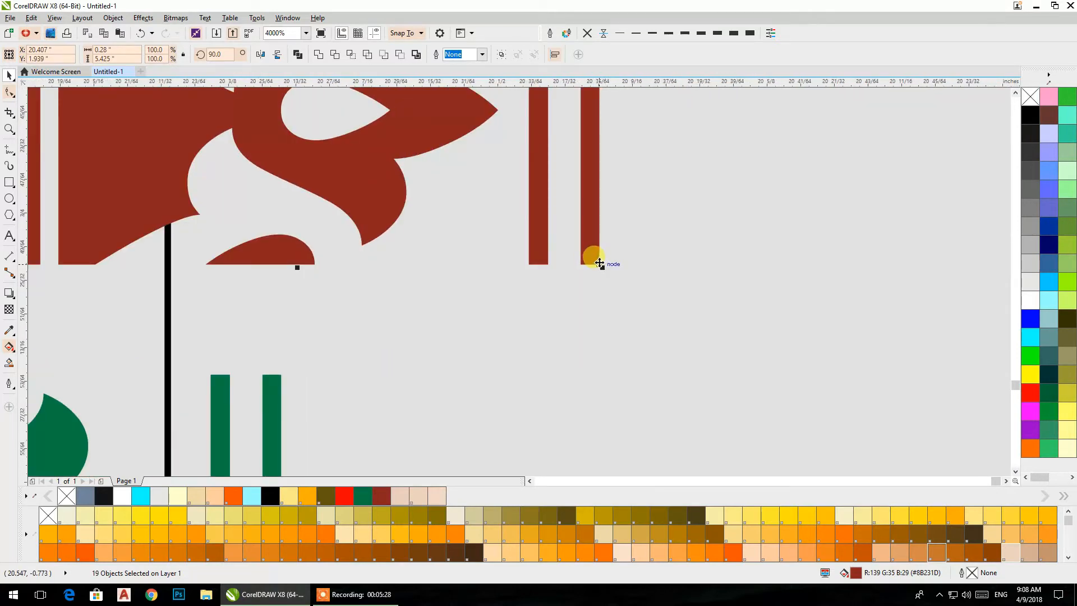
drag(599, 263, 282, 377)
scroll(368, 368, down, 6)
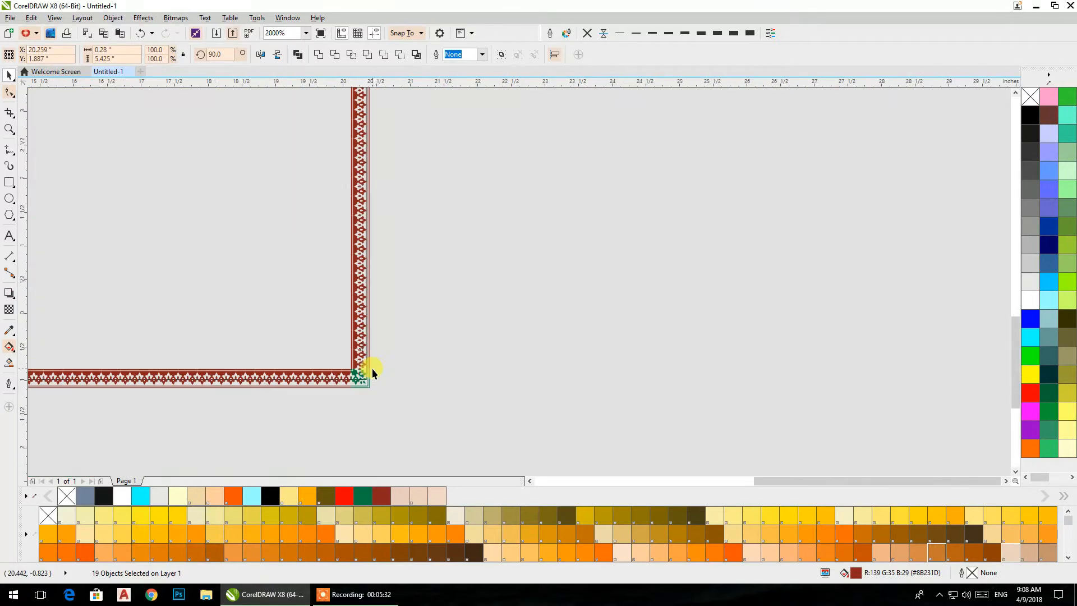
drag(376, 366, 455, 410)
click(543, 385)
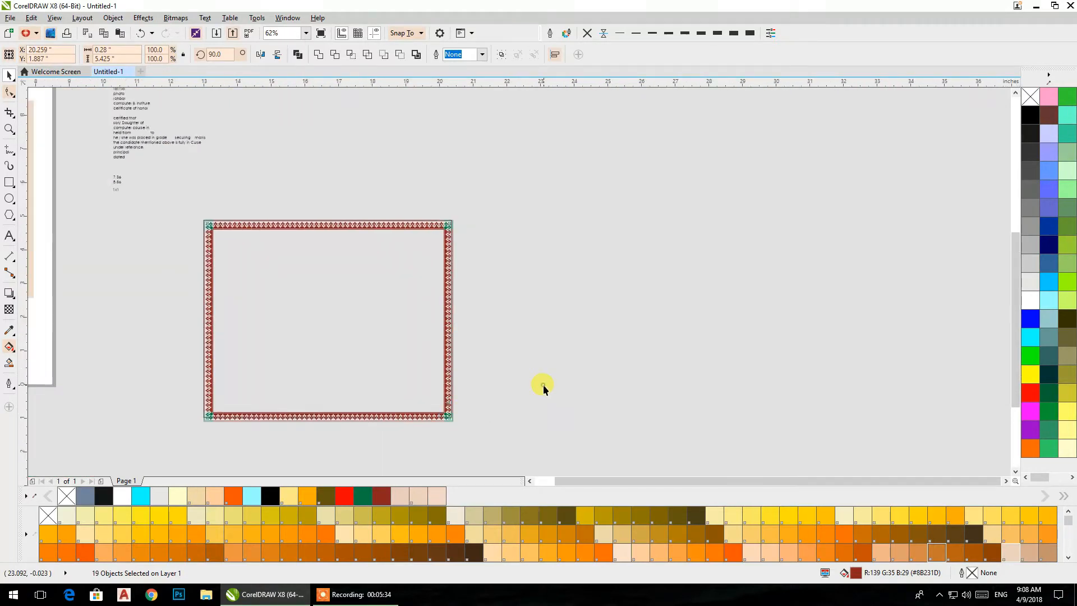
- Move the plain outline rectangle out of the border and fill all border pieces with dark red R139 G35 B29
drag(271, 339, 662, 302)
drag(505, 449, 186, 186)
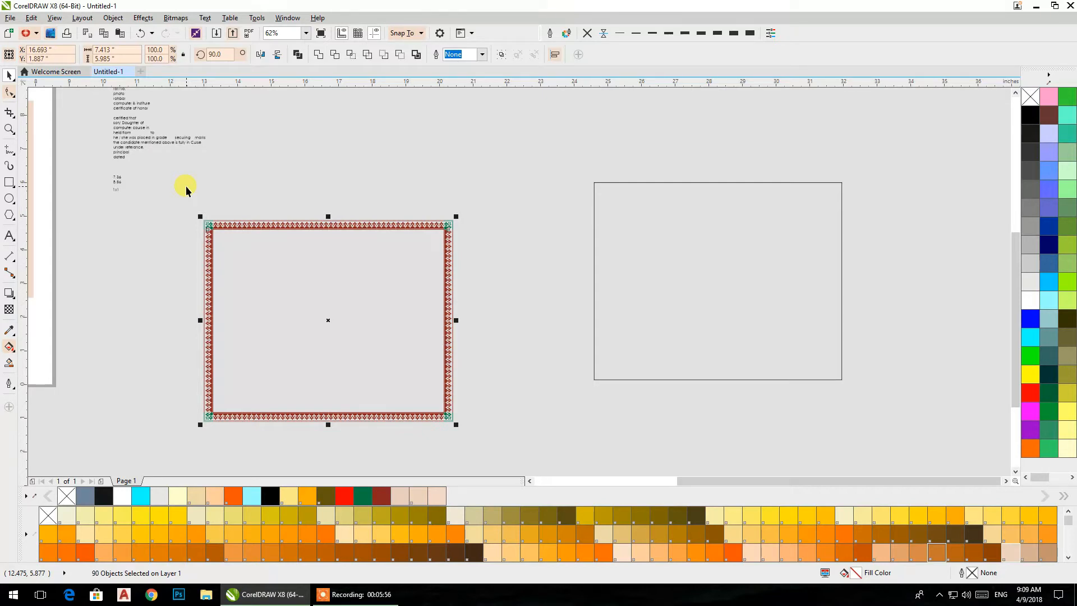
drag(417, 283, 486, 269)
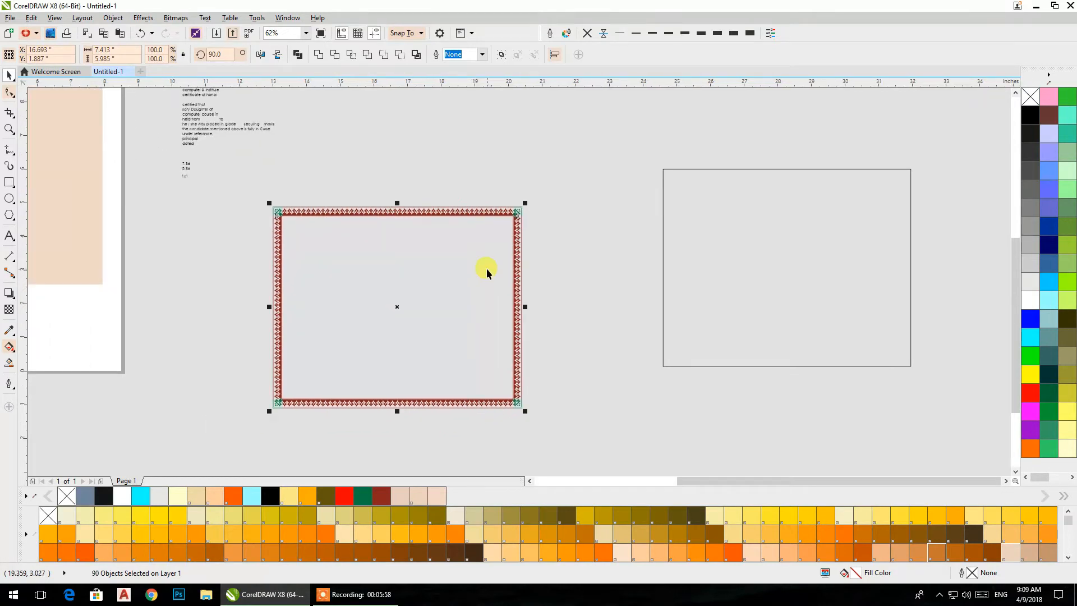
click(382, 497)
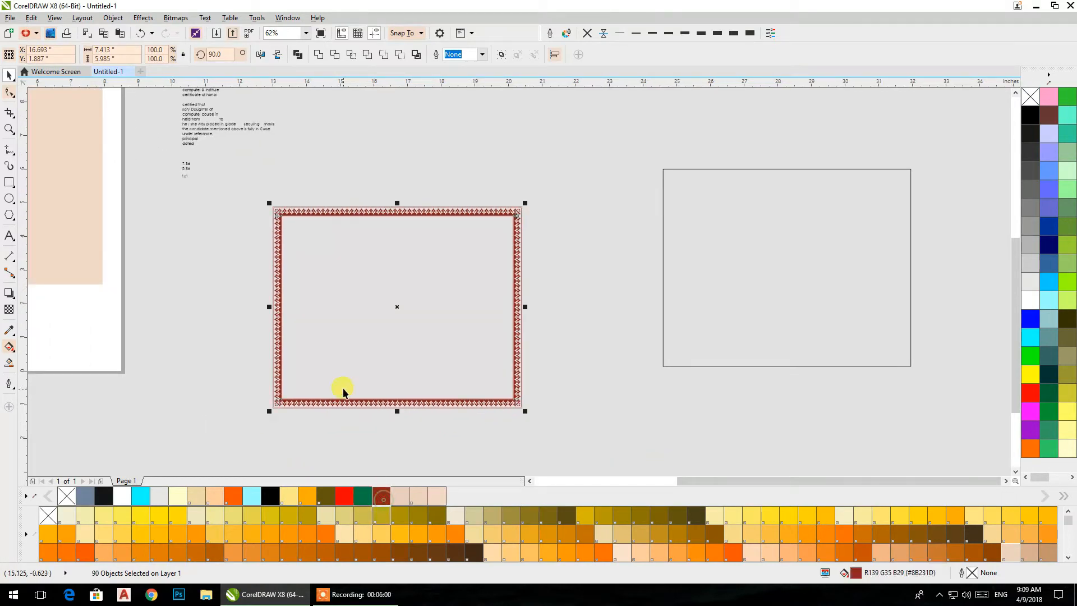
- Group all the border pieces and centre the group on the page over the beige background
key(ctrl+g)
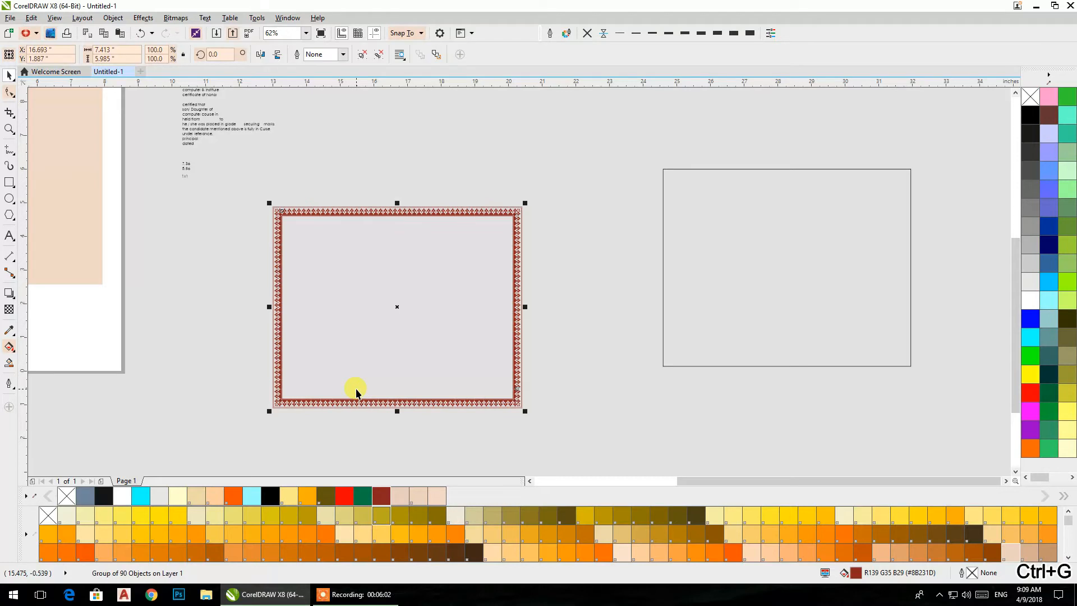
click(628, 419)
scroll(441, 376, down, 2)
drag(437, 378, 503, 377)
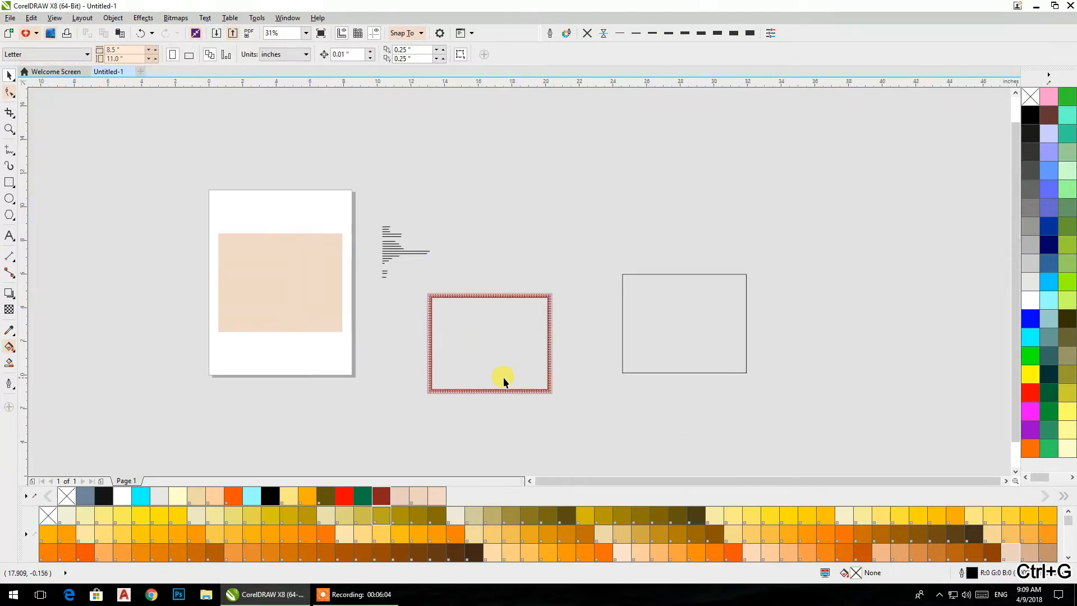
drag(429, 315, 216, 257)
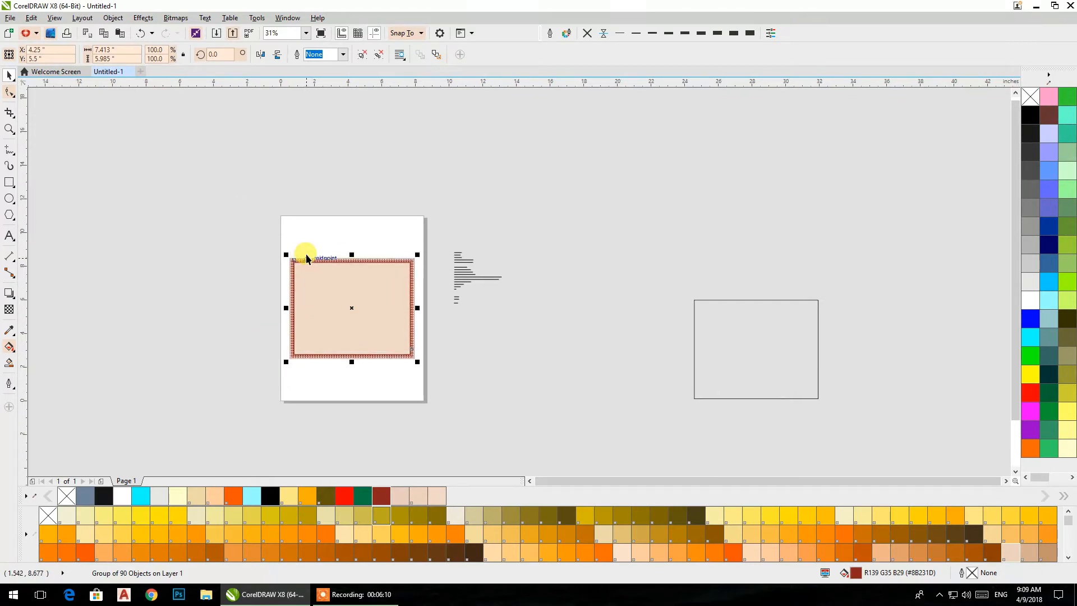
click(212, 278)
- Stretch the beige rectangle's height symmetrically to the border's outer edge, about 5.985 inches
scroll(301, 296, up, 4)
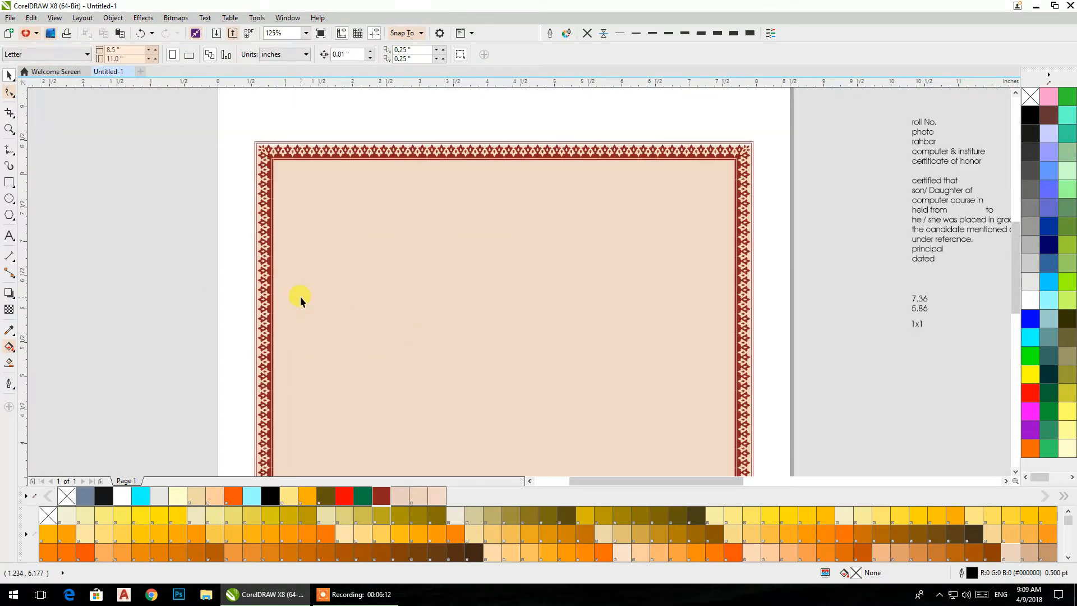
click(301, 296)
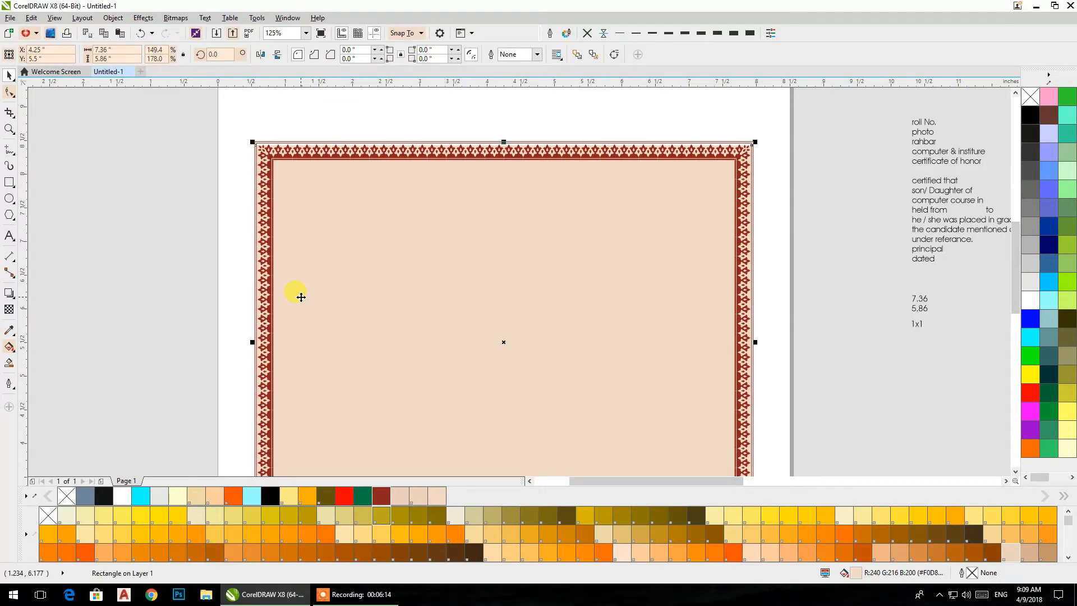
scroll(500, 116, up, 2)
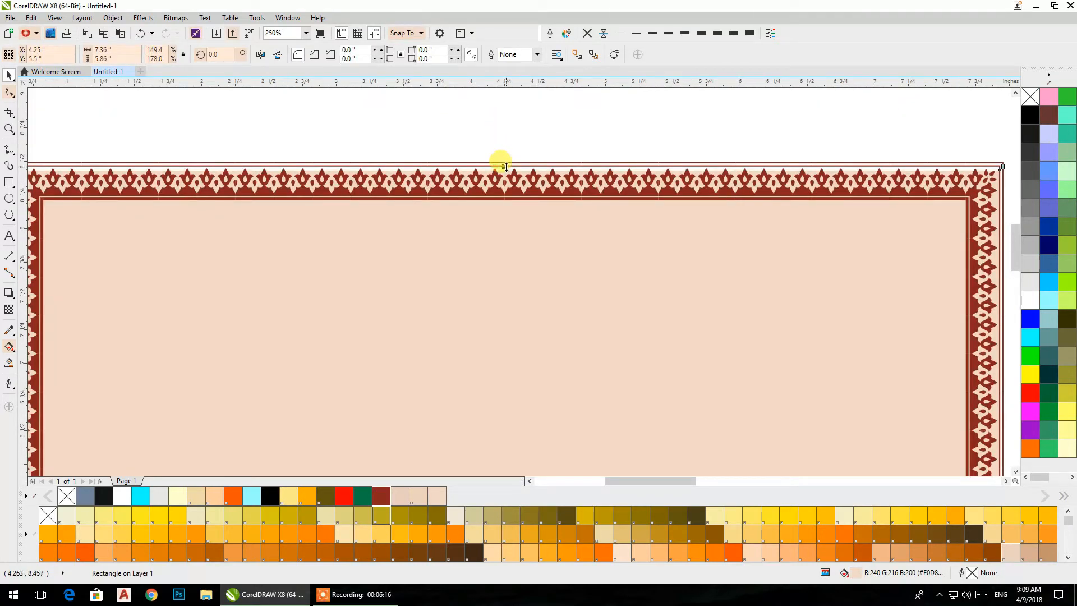
drag(506, 166, 518, 160)
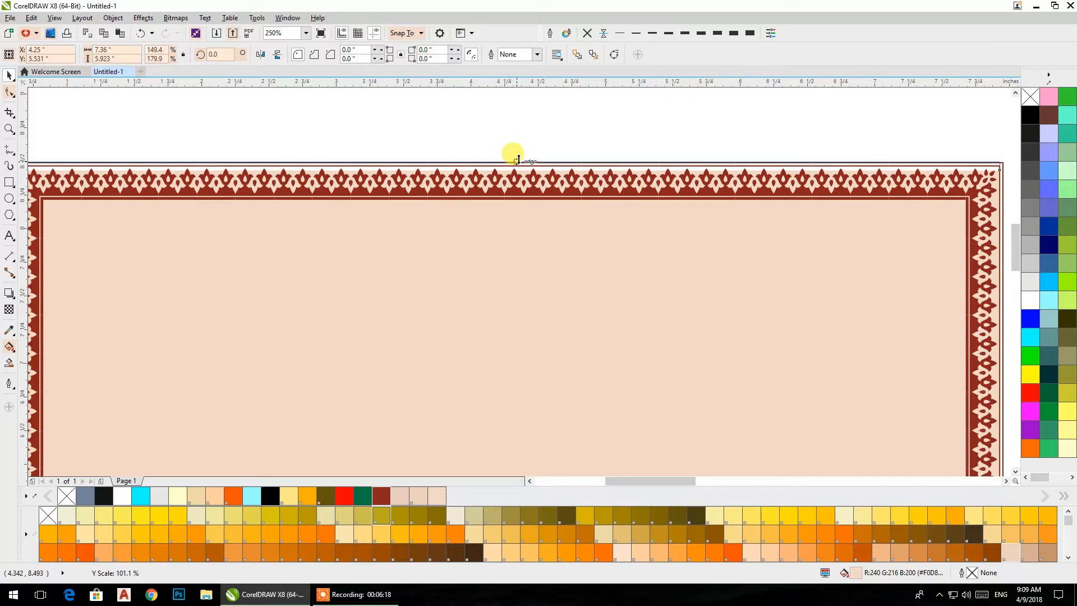
drag(518, 160, 518, 160)
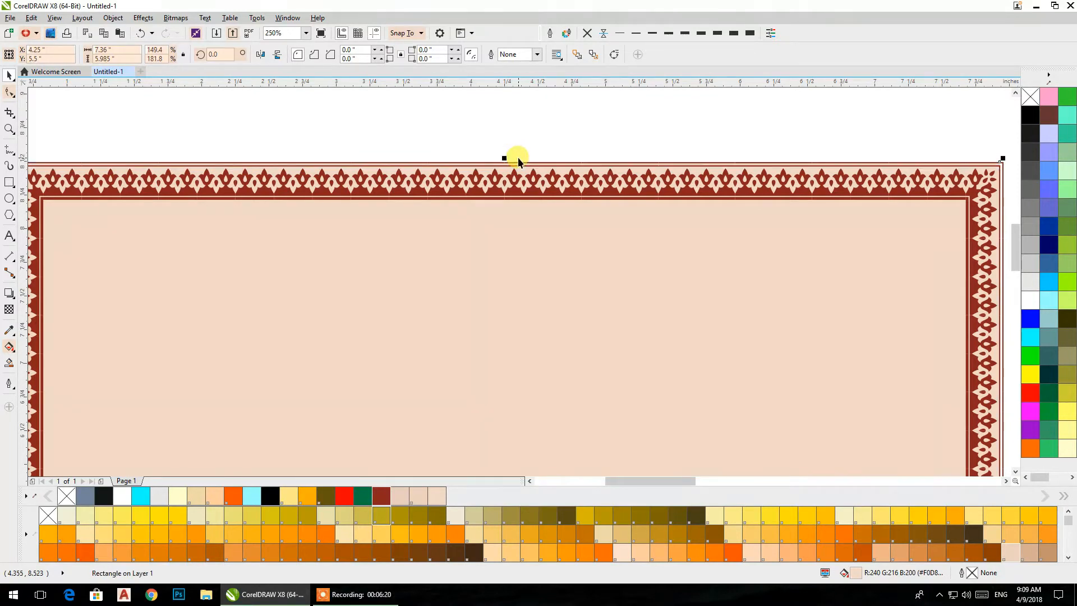
- Stretch the beige rectangle's width symmetrically to the border's outer edge, about 7.395 inches
scroll(519, 160, down, 4)
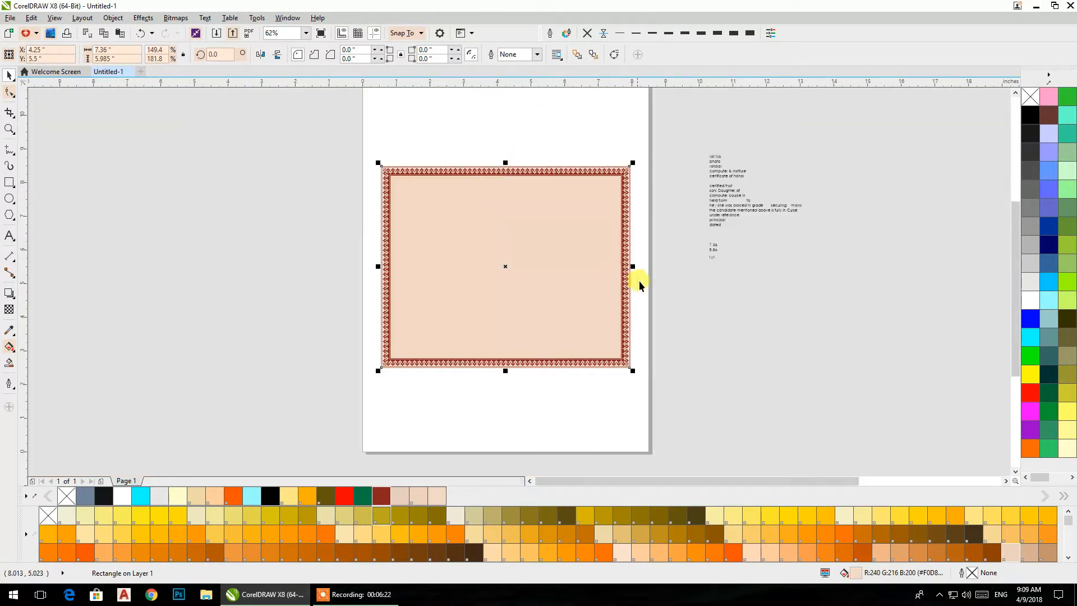
scroll(639, 281, up, 4)
drag(572, 263, 575, 295)
scroll(574, 291, down, 4)
click(492, 403)
scroll(447, 379, up, 4)
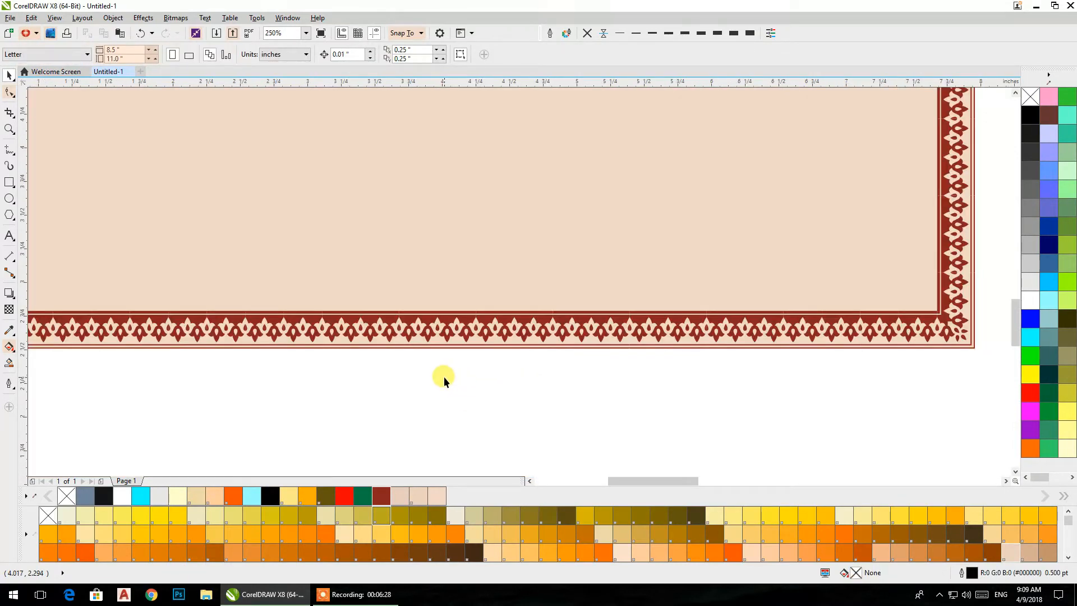
click(453, 289)
mouse_move(974, 346)
mouse_down()
mouse_move(934, 316)
mouse_move(974, 347)
mouse_up()
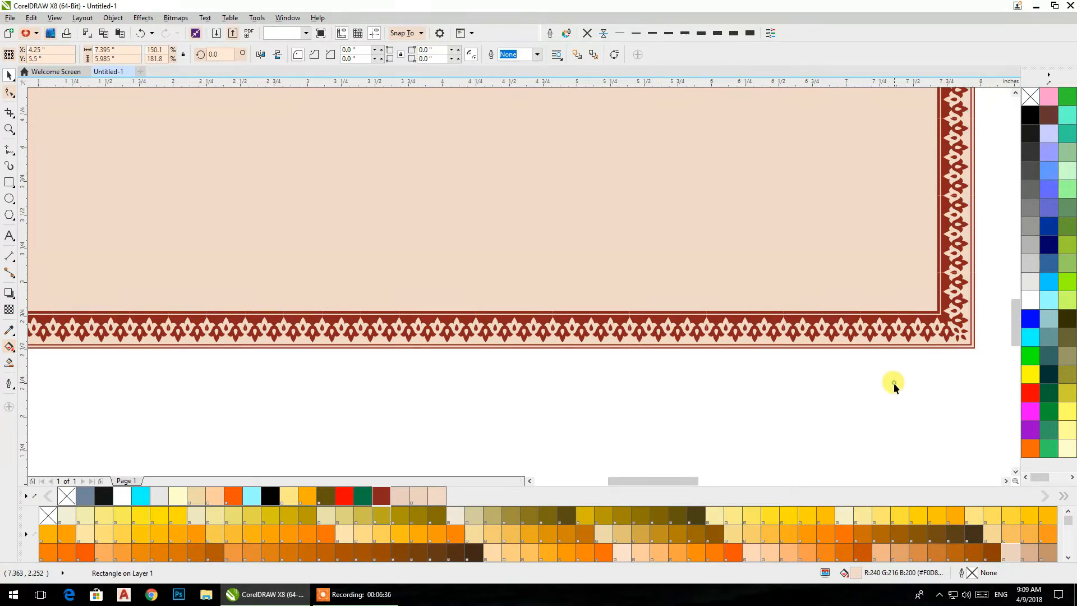
click(894, 382)
scroll(588, 294, down, 2)
click(563, 210)
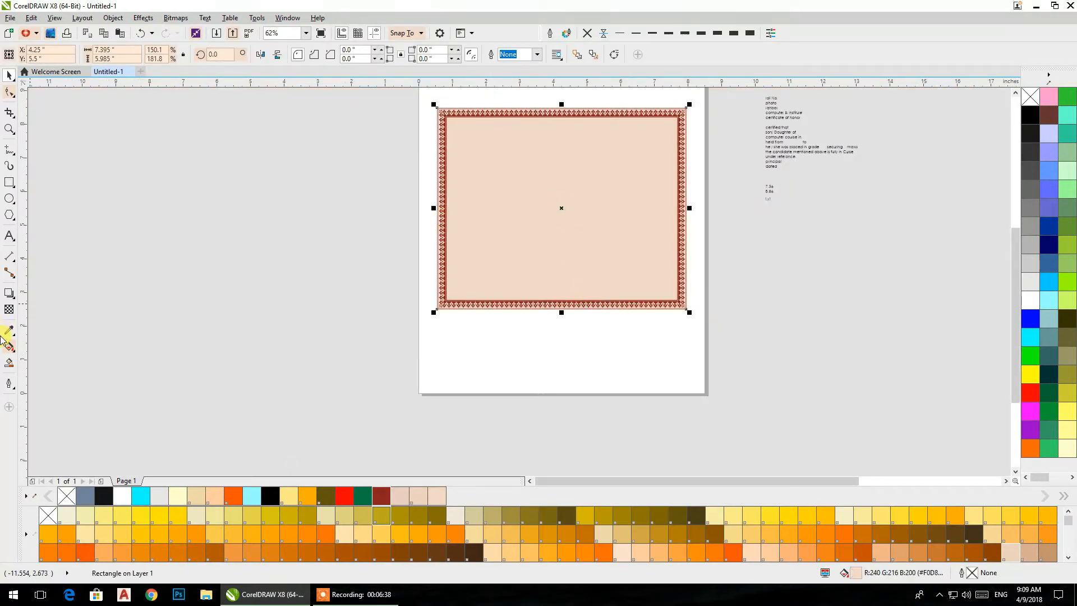
click(14, 298)
click(13, 299)
click(11, 300)
click(306, 284)
click(287, 237)
- Move the beige rectangle off the page to the left and place a copy of the ornamental border over it
drag(568, 229, 238, 308)
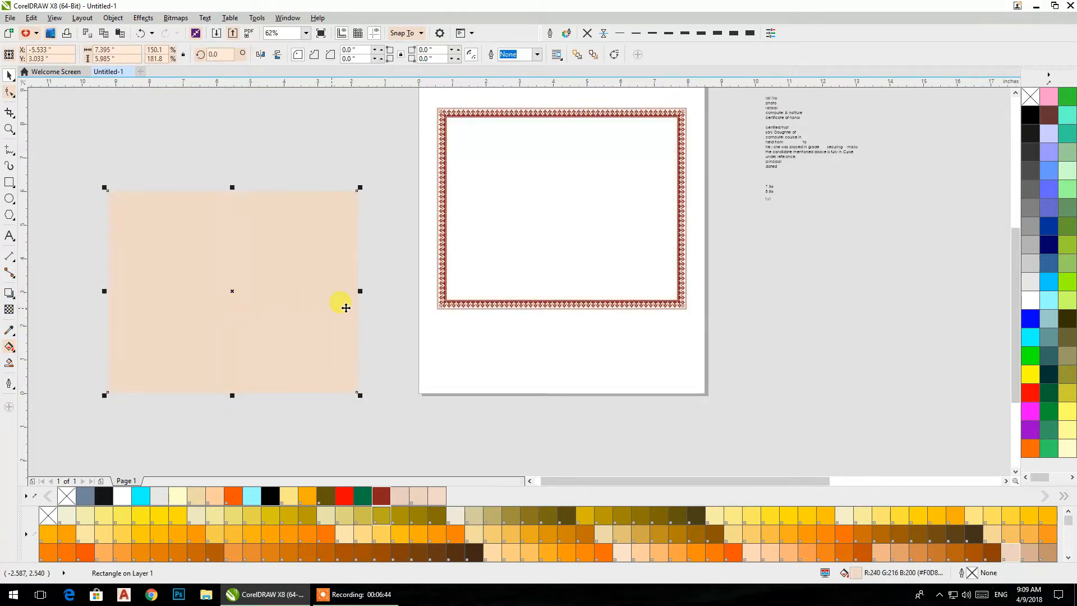
click(459, 329)
drag(446, 304, 147, 362)
drag(143, 284, 109, 311)
drag(106, 315, 101, 309)
click(92, 319)
click(110, 324)
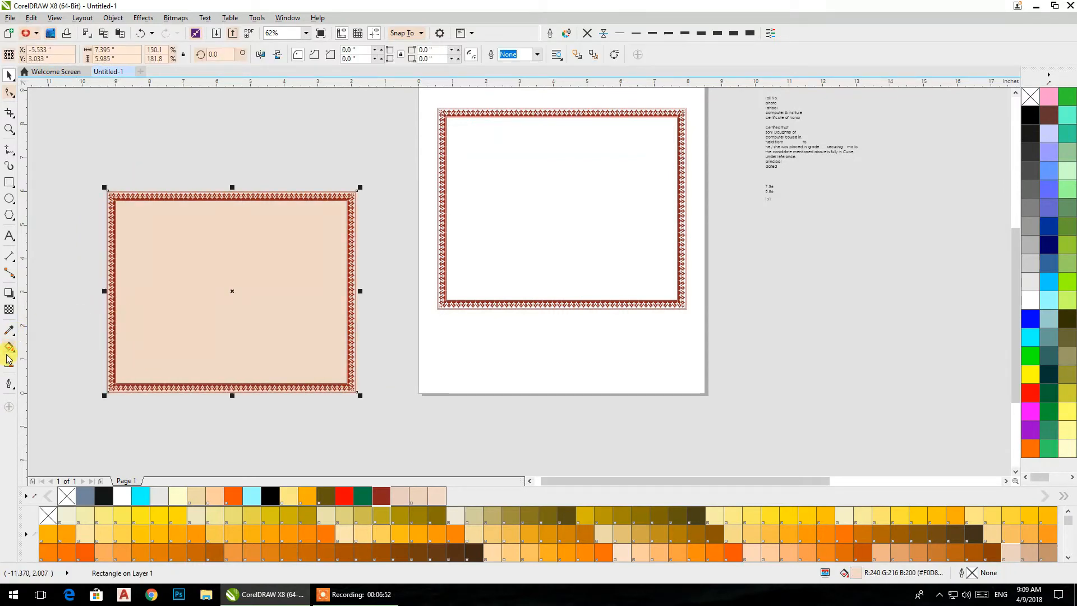
- Apply a one-step inward Contour with an offset of about 0.394 inch to the beige rectangle
click(10, 293)
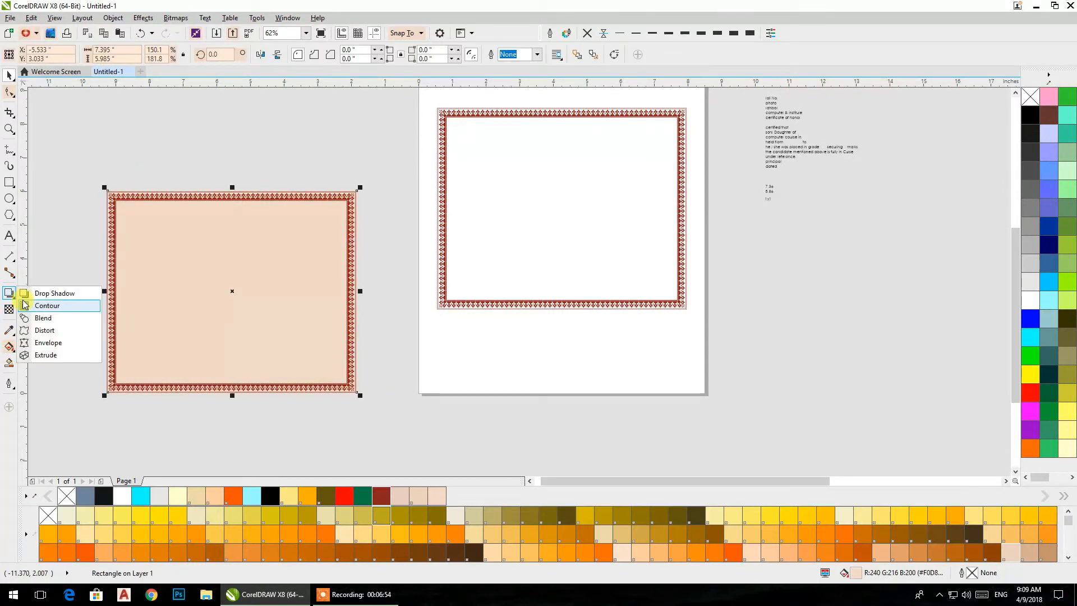
click(40, 306)
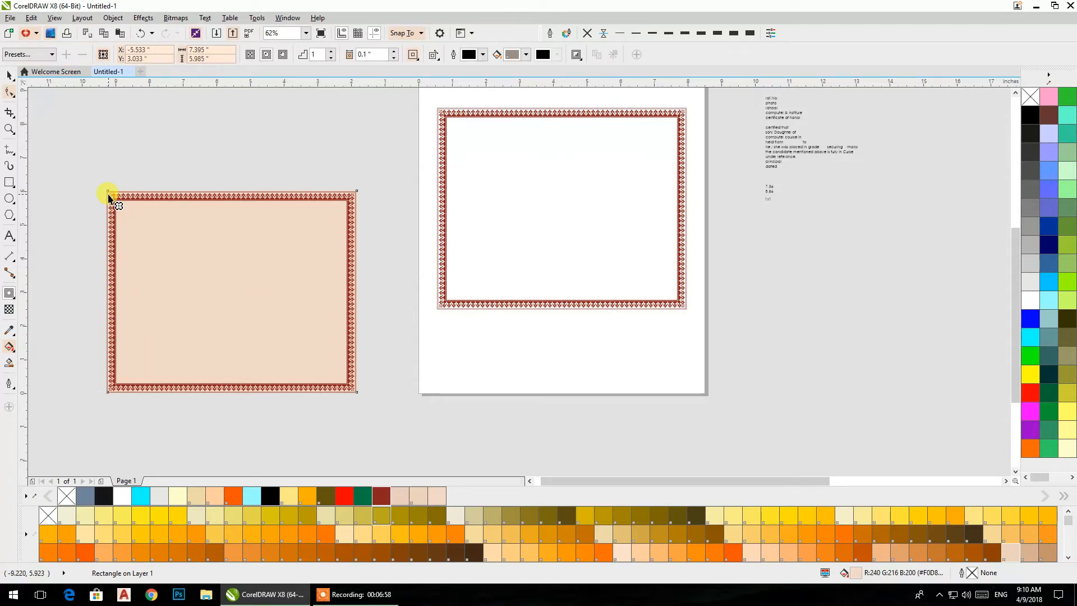
click(15, 297)
click(40, 307)
drag(134, 254, 121, 297)
click(8, 76)
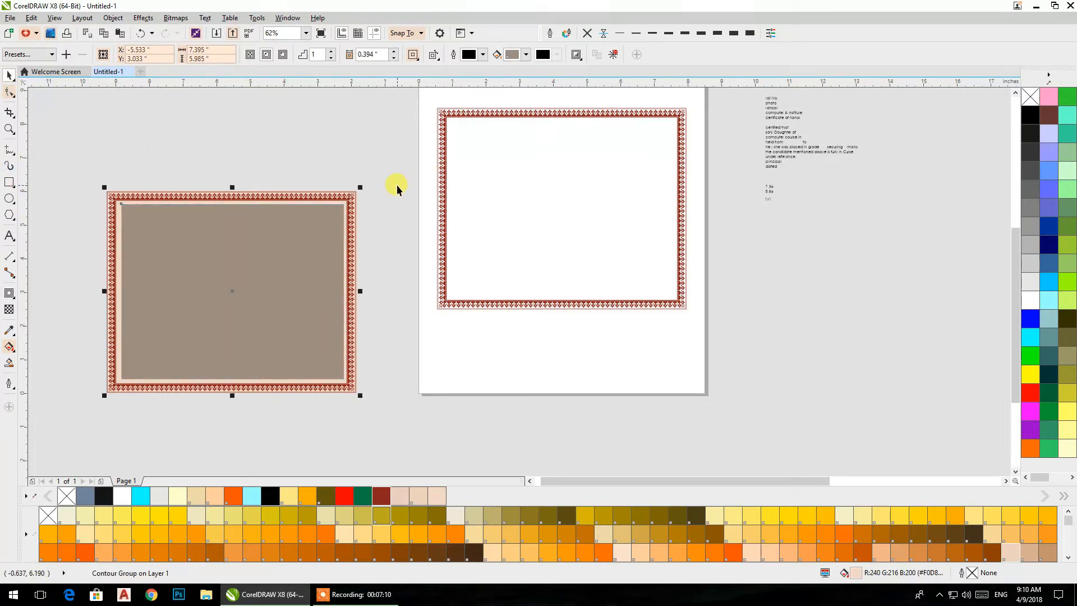
- Break the contour group apart and move the inner brown rectangle upward, clear of the border copy
key(ctrl+k)
click(399, 170)
drag(315, 244, 318, 154)
- Delete the beige rectangle and the border copy beside the page
click(330, 335)
key(Delete)
click(339, 341)
key(Delete)
- Centre the brown rectangle on the page inside the border and replace its fill with a green outline
click(323, 257)
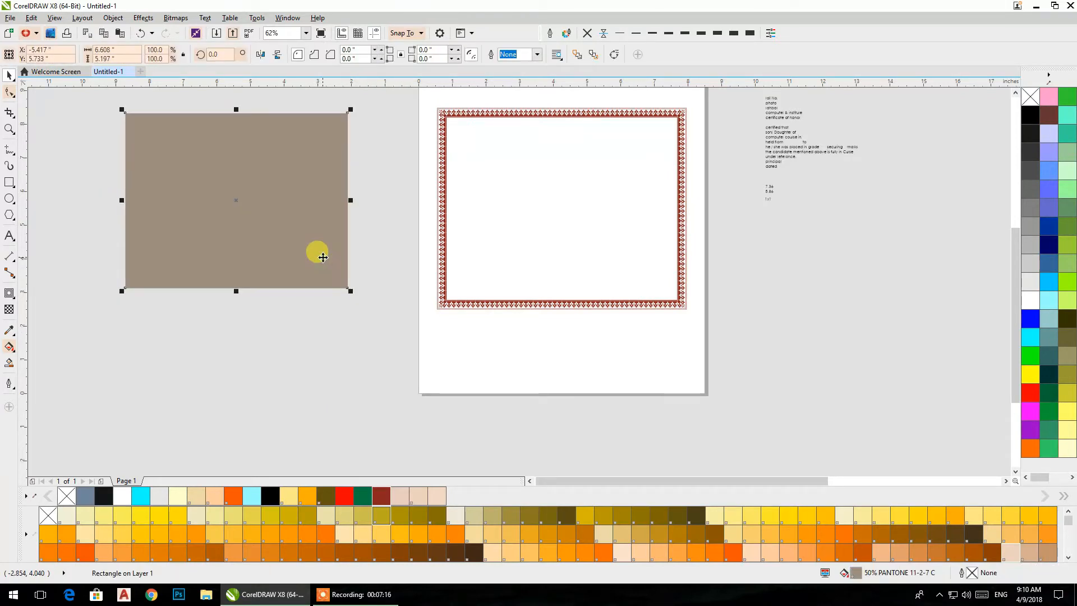
key(p)
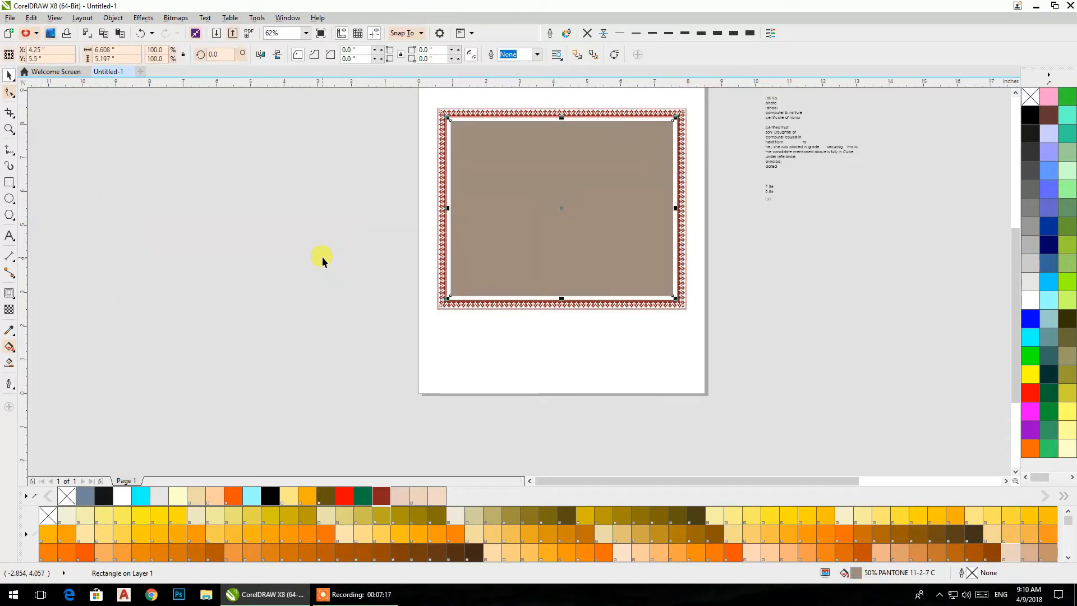
click(1032, 99)
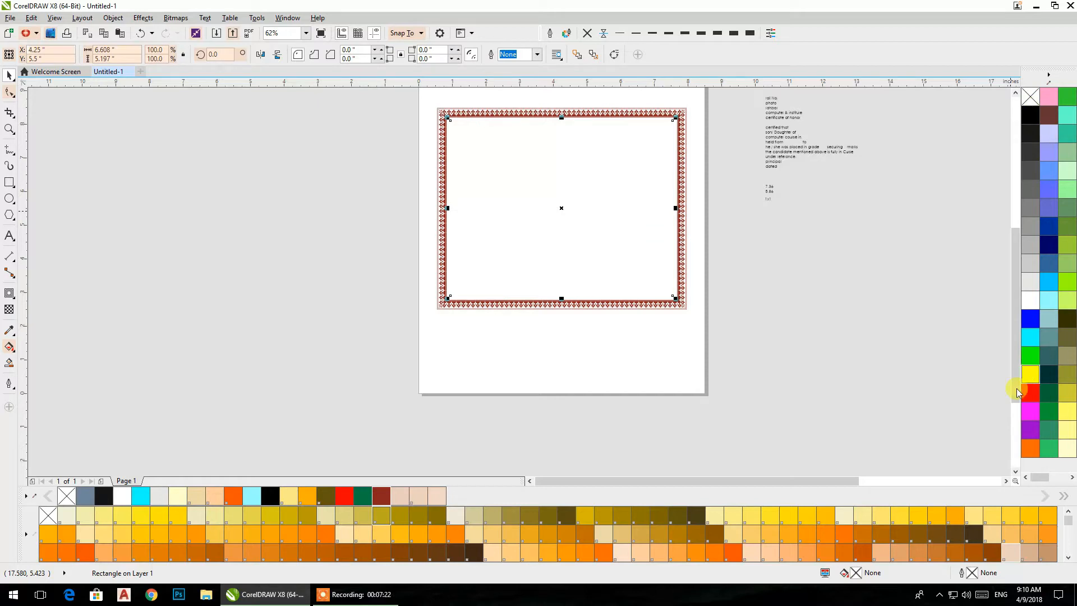
right_click(371, 496)
click(384, 307)
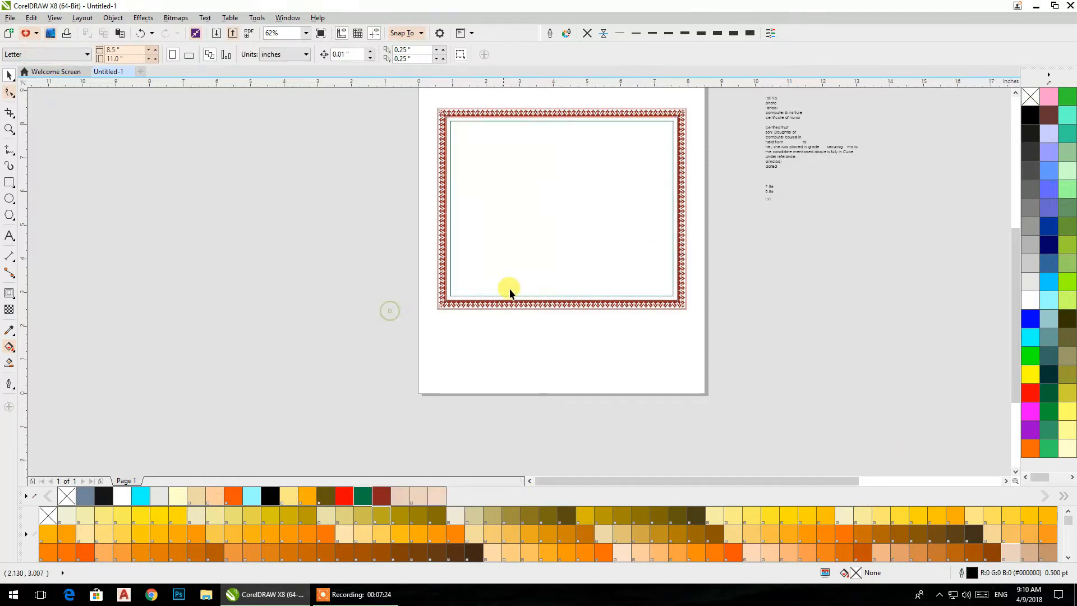
scroll(607, 302, up, 2)
scroll(699, 313, up, 1)
scroll(883, 284, down, 2)
drag(834, 277, 633, 362)
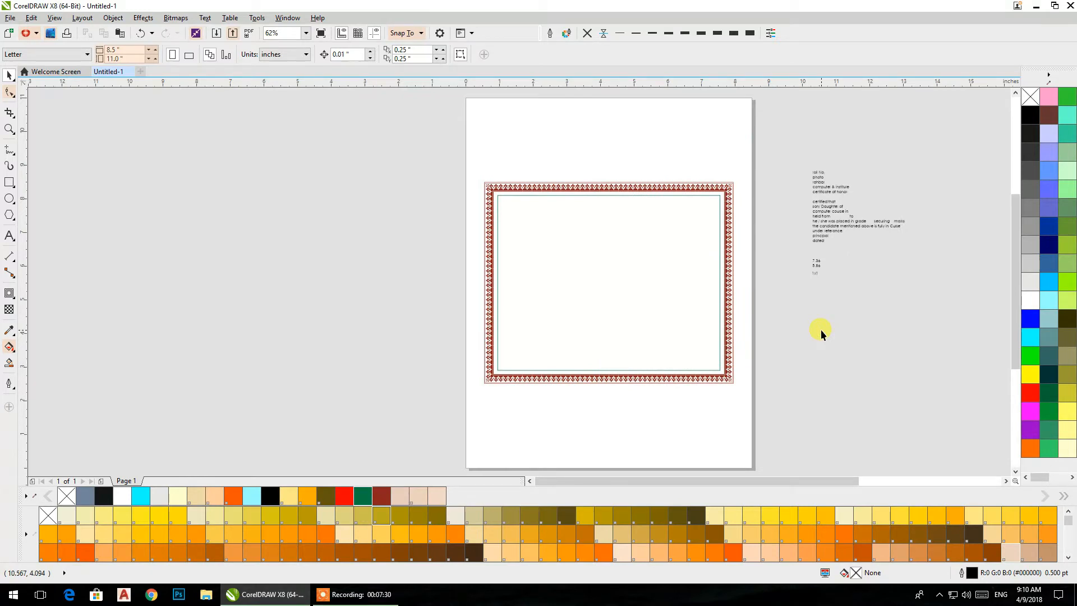
scroll(824, 262, up, 4)
scroll(824, 257, down, 4)
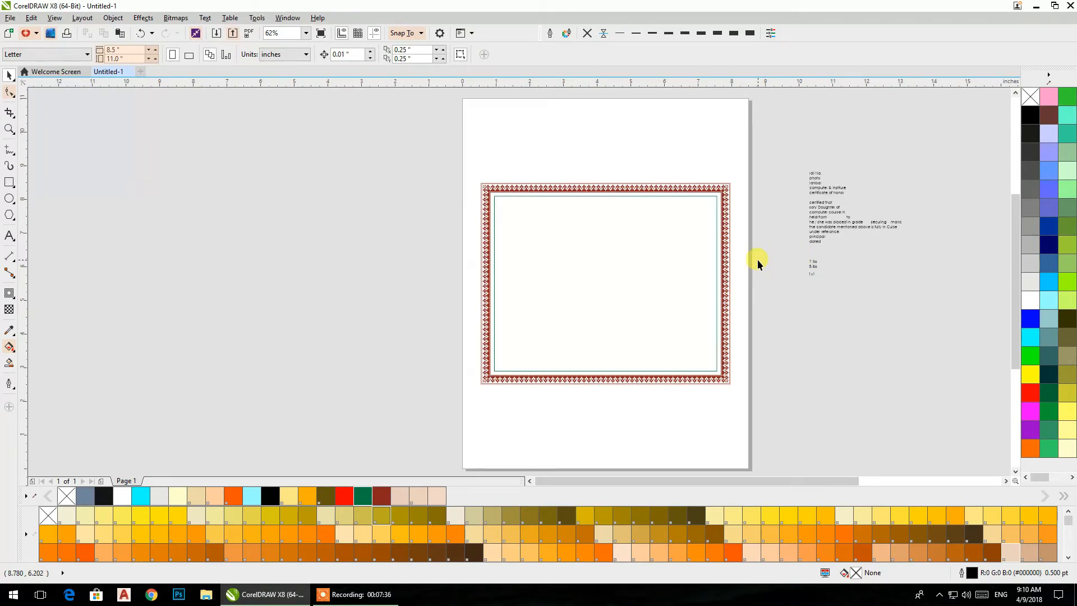
scroll(488, 182, up, 5)
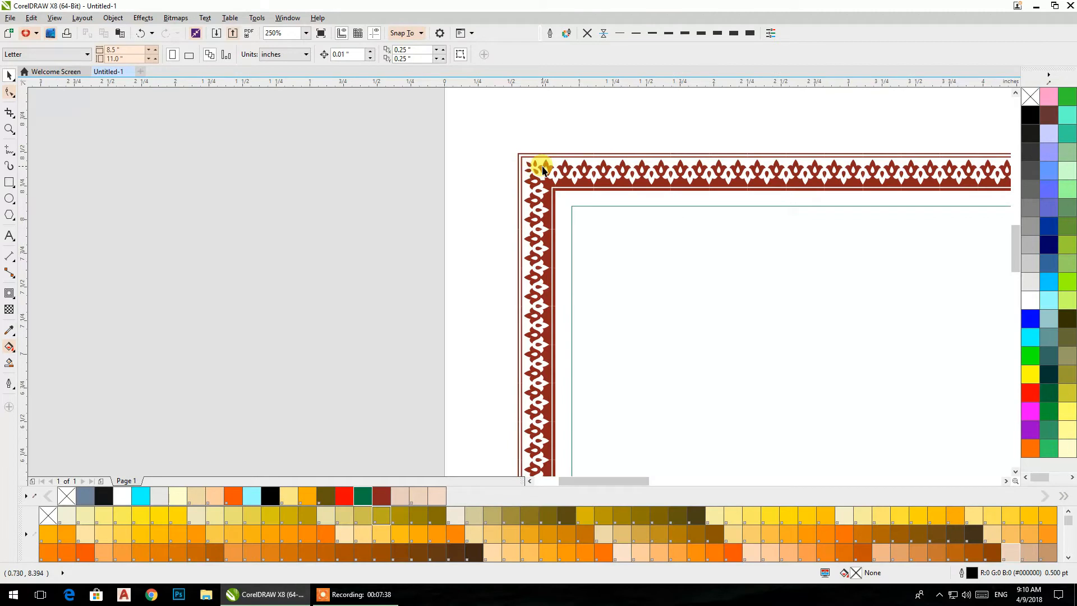
- Enlarge the green outline rectangle about its centre to about 6.80 × 5.35 in, close to the border's inner edge
scroll(543, 170, up, 2)
click(598, 244)
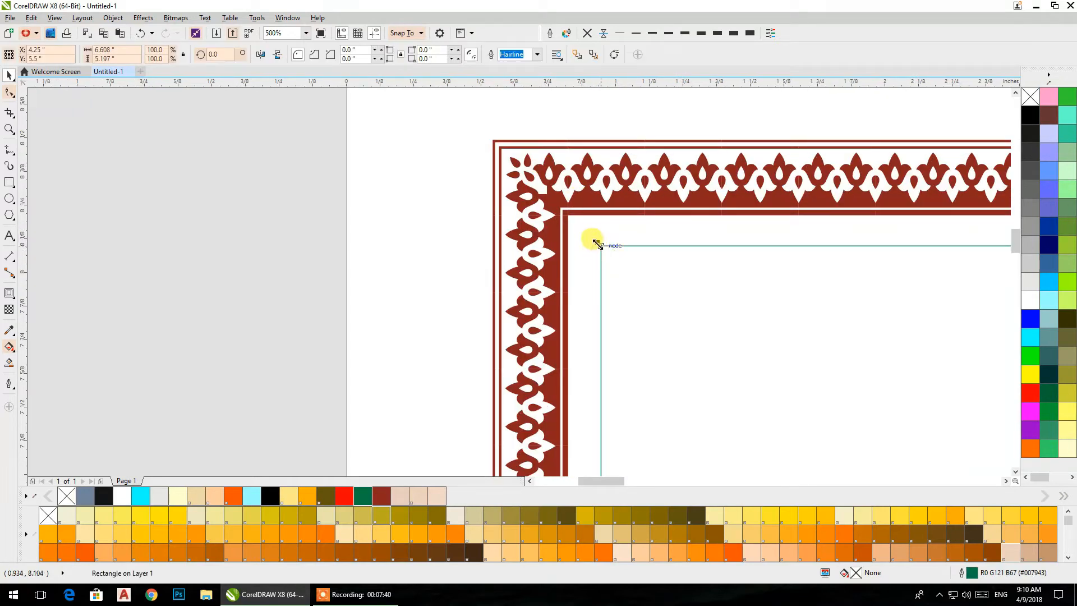
drag(596, 243, 571, 215)
scroll(571, 214, down, 2)
scroll(561, 212, down, 5)
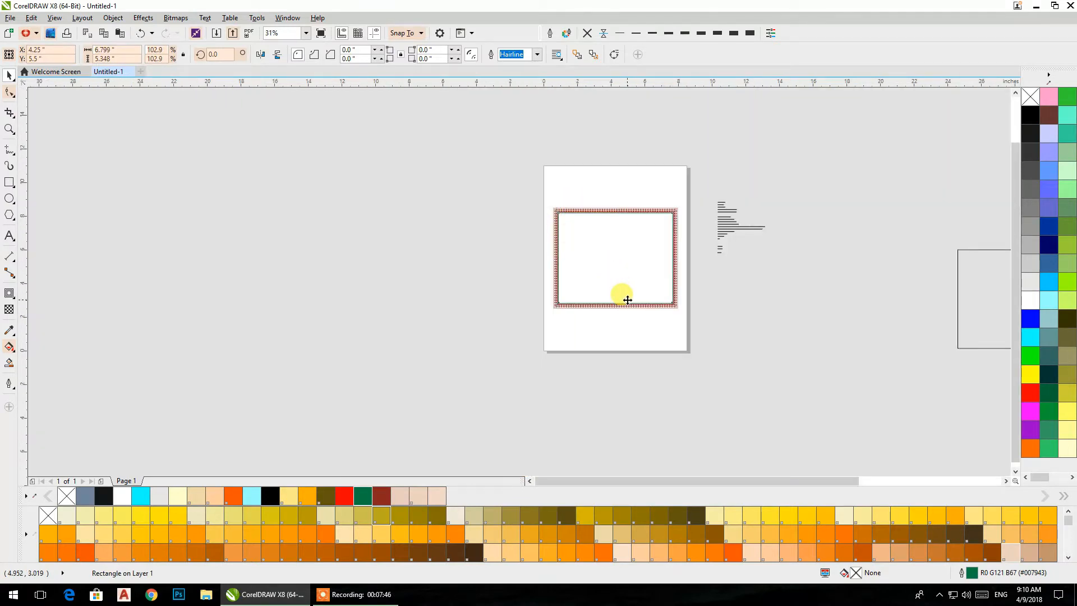
scroll(623, 296, up, 2)
scroll(623, 296, up, 2)
scroll(620, 295, down, 2)
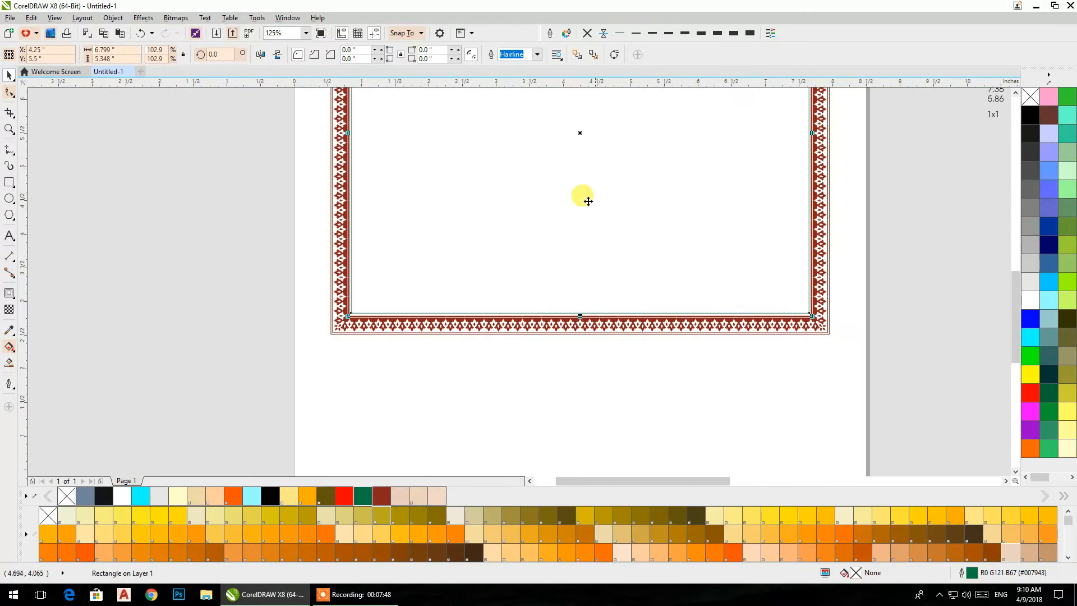
- Set the green rectangle's outline width to 0.75 pt after trying thicker outlines
click(636, 33)
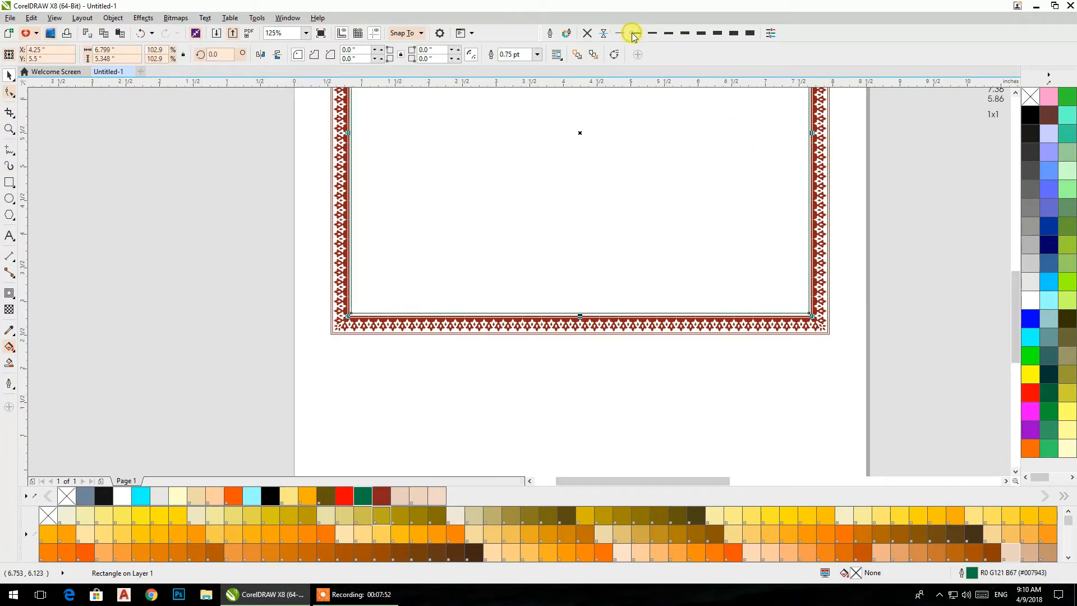
click(650, 33)
click(667, 33)
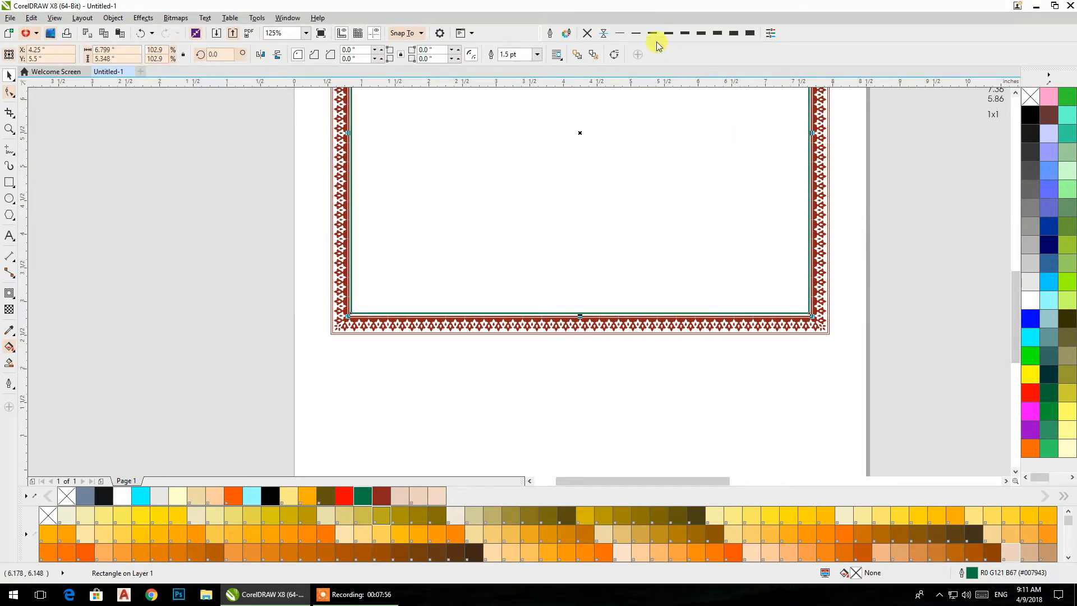
click(637, 37)
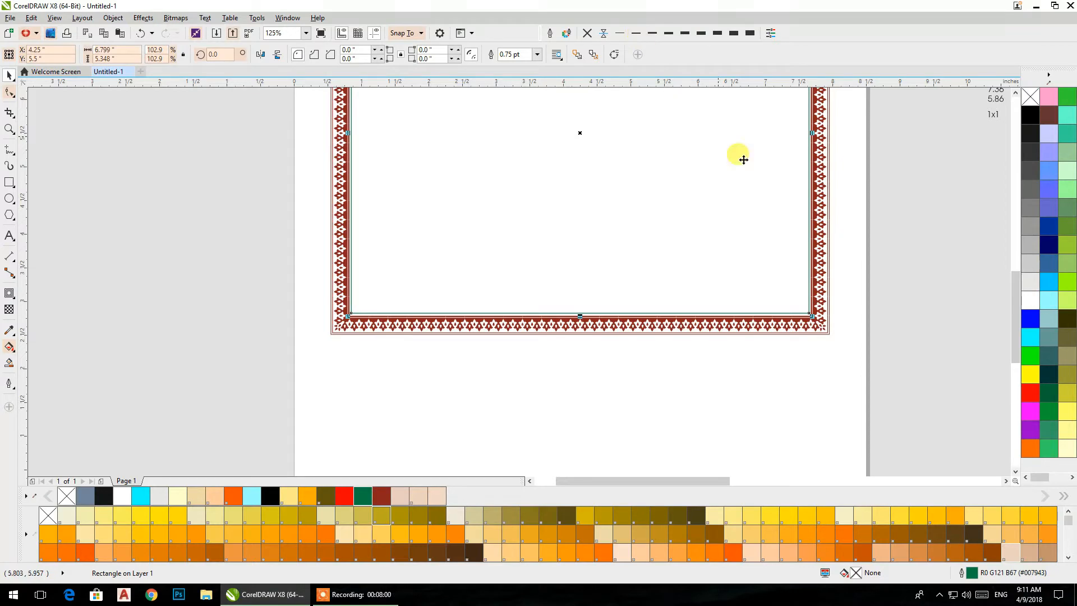
- Fill the green-outlined rectangle with light peach (#F0D8C8)
click(864, 557)
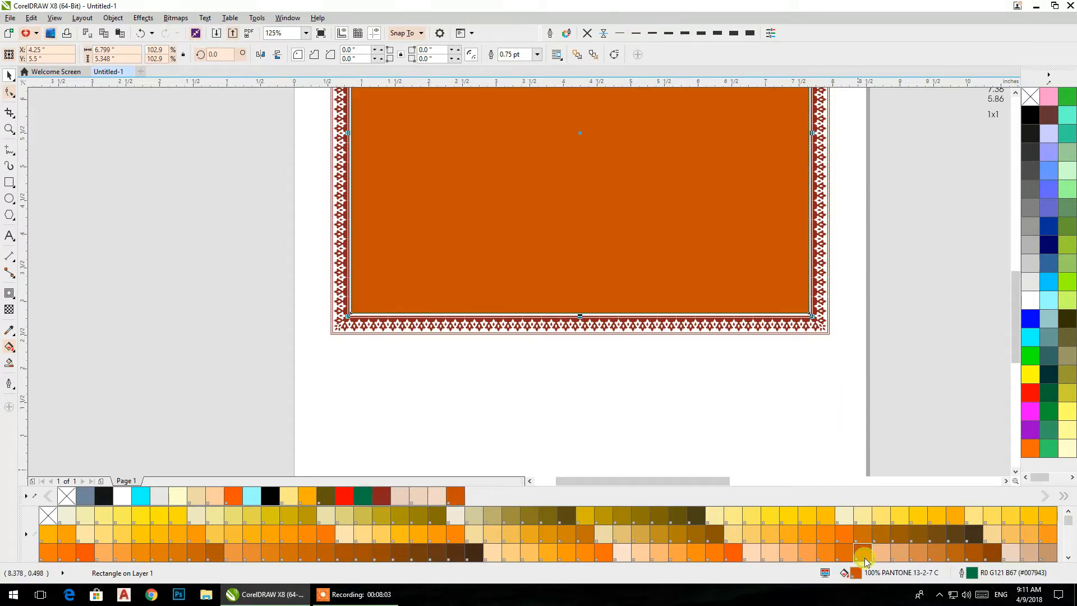
click(437, 498)
click(440, 404)
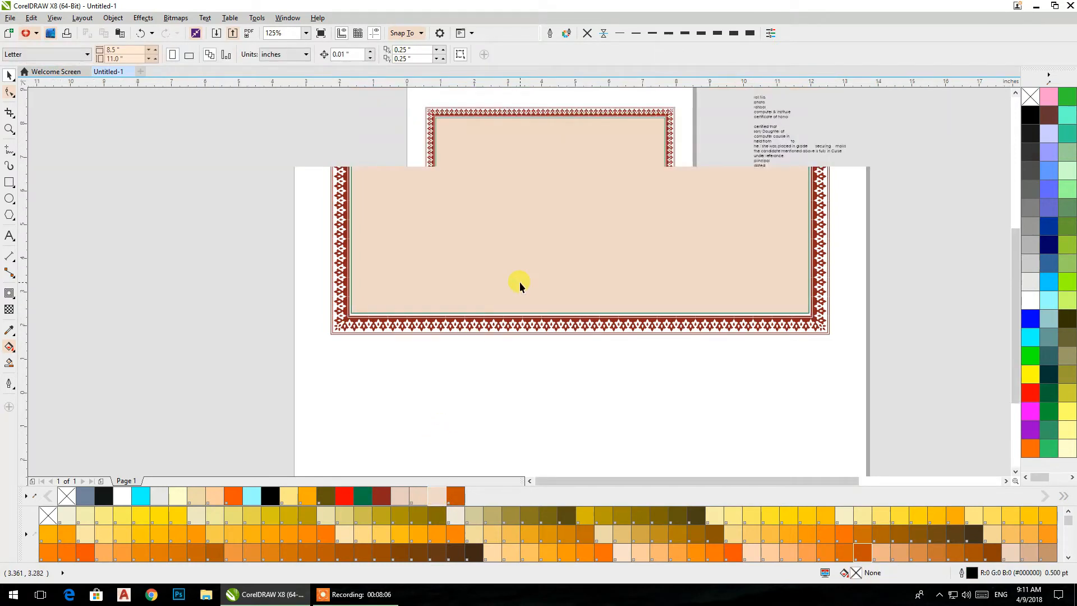
- Thicken the peach rectangle's outline to 3 pt and stretch its height about the centre to about 5.43 in to meet the border
scroll(524, 151, up, 2)
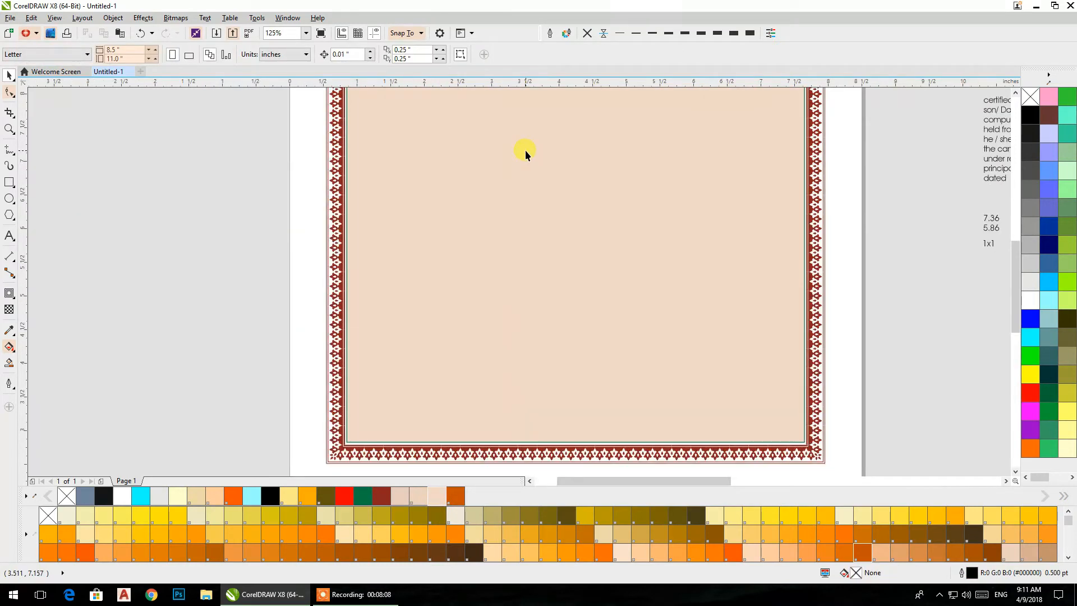
click(525, 150)
click(701, 34)
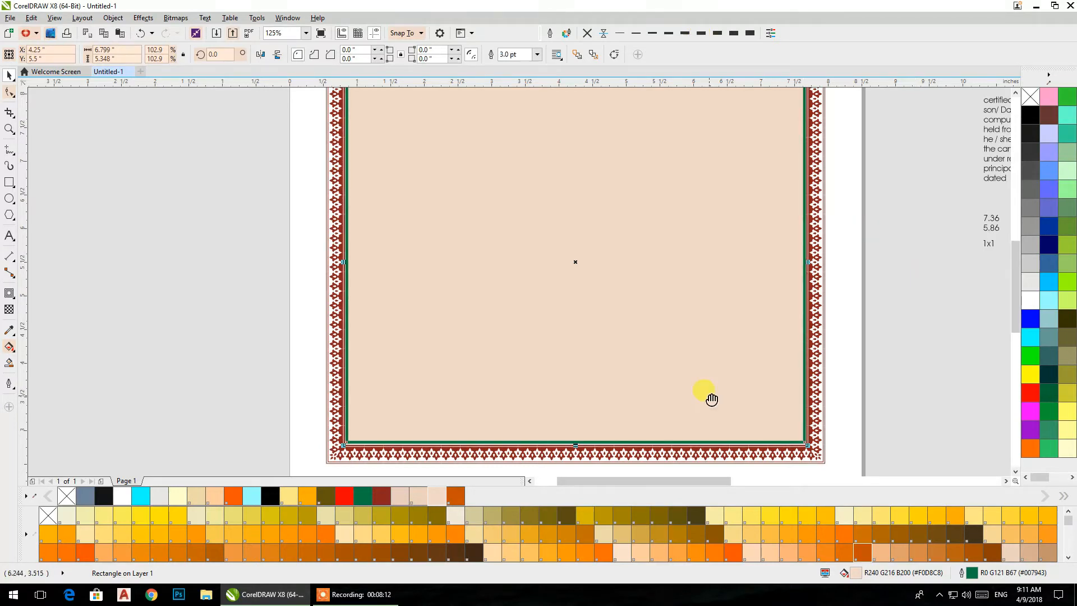
scroll(617, 270, up, 4)
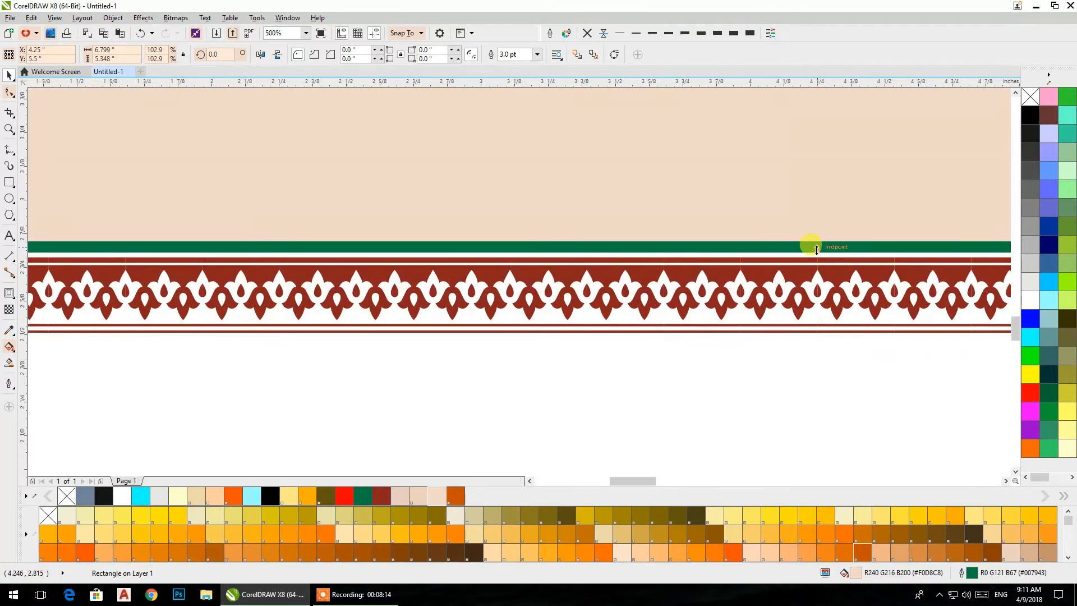
drag(818, 250, 819, 258)
scroll(774, 219, down, 5)
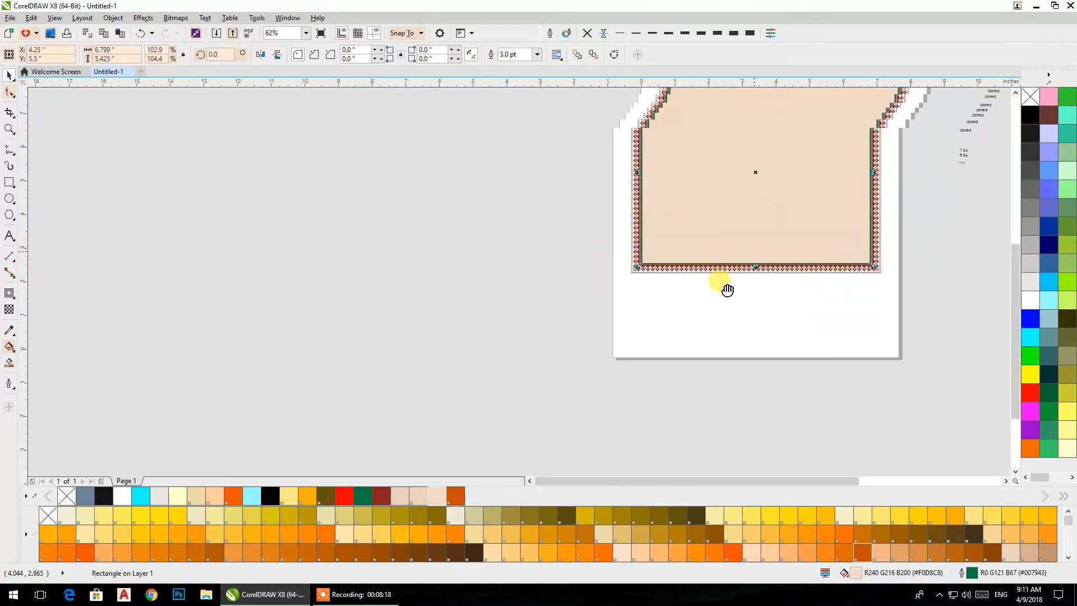
scroll(645, 230, up, 3)
scroll(647, 232, up, 3)
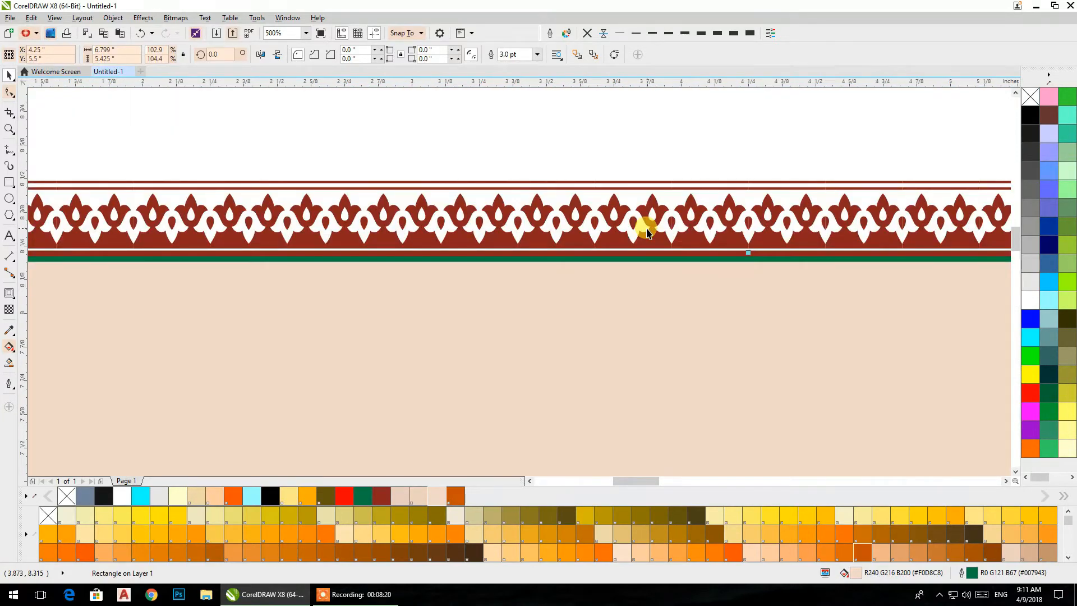
- Undo the rectangle's size, outline and fill changes back to the brown fill without an outline
scroll(647, 232, down, 3)
key(ctrl+z)
key(ctrl+z)
key(ctrl+z)
key(ctrl+z)
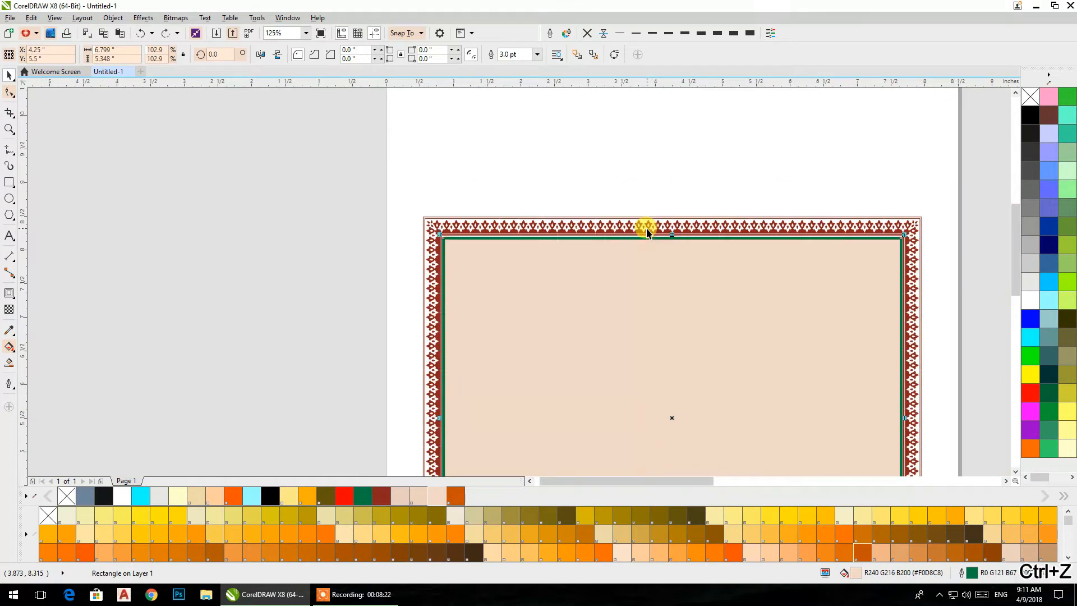
key(ctrl+z)
key(ctrl+z)
key(ctrl+z)
key(ctrl+z)
key(ctrl+z)
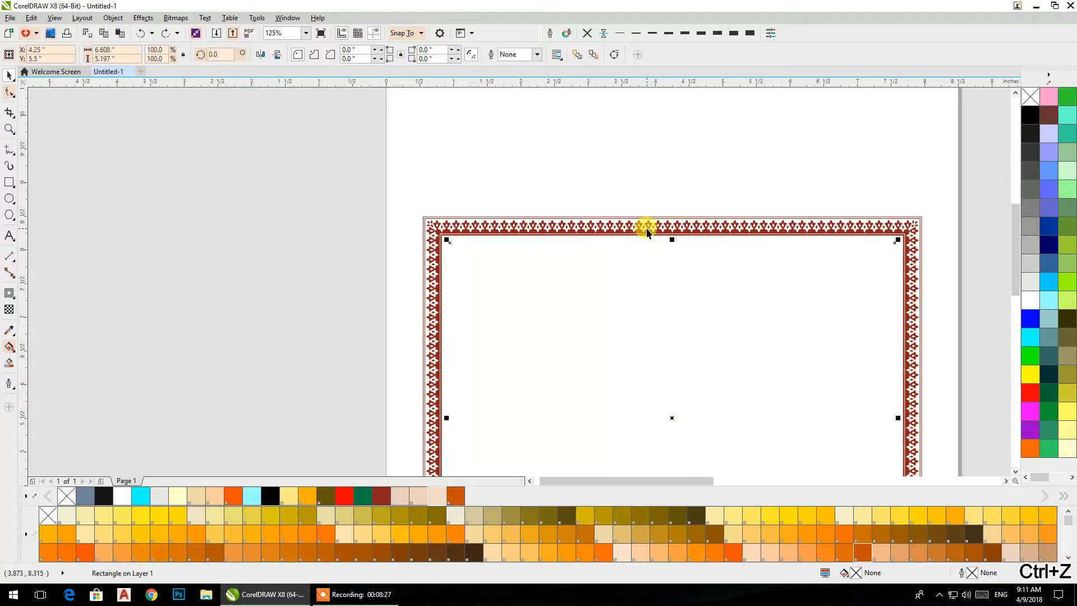
click(142, 32)
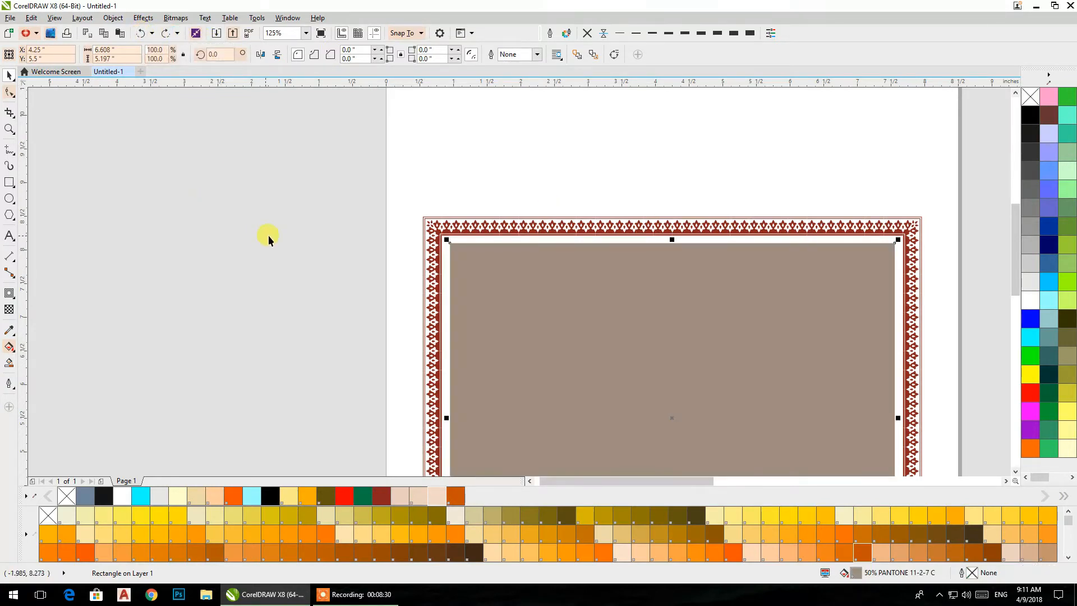
- Apply a one-step outward Contour with an offset of 0.084 inch to the brown rectangle
click(9, 293)
drag(450, 247, 679, 233)
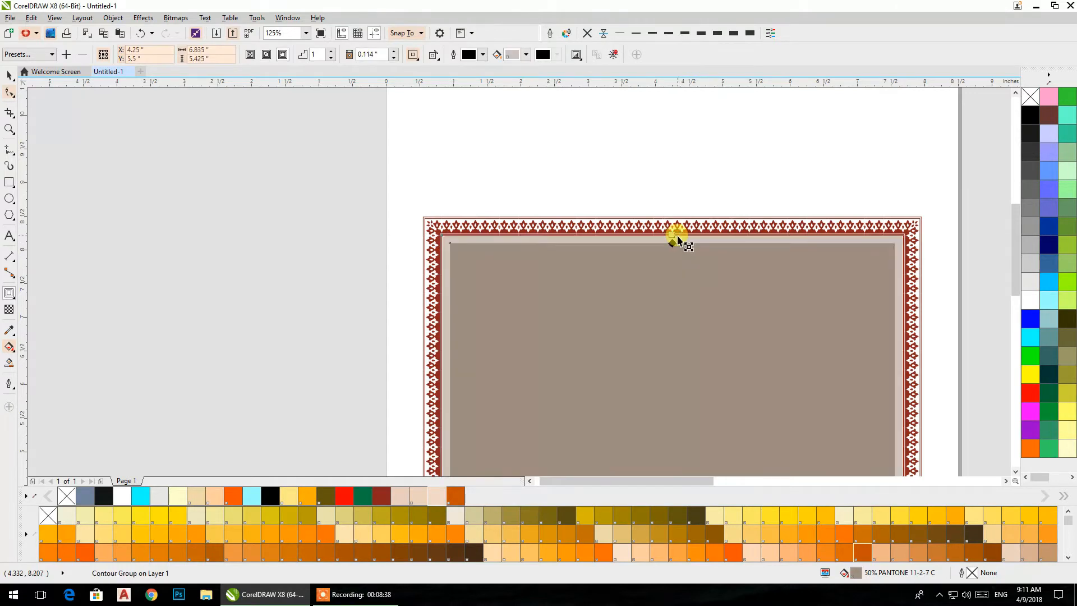
click(395, 58)
click(394, 58)
click(394, 59)
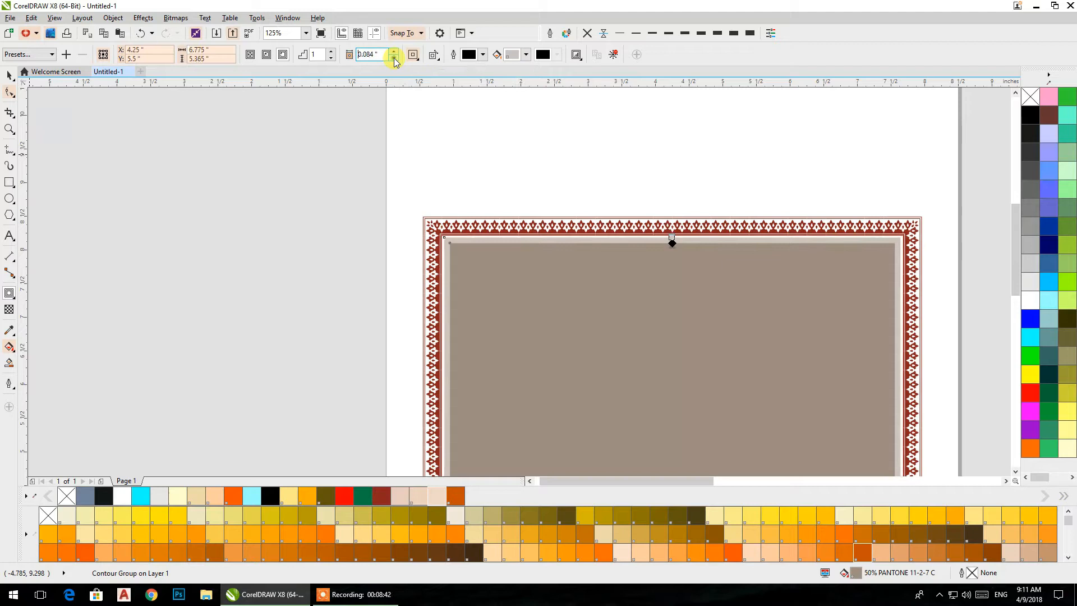
- Break the contour group apart and delete the original darker brown rectangle
click(16, 74)
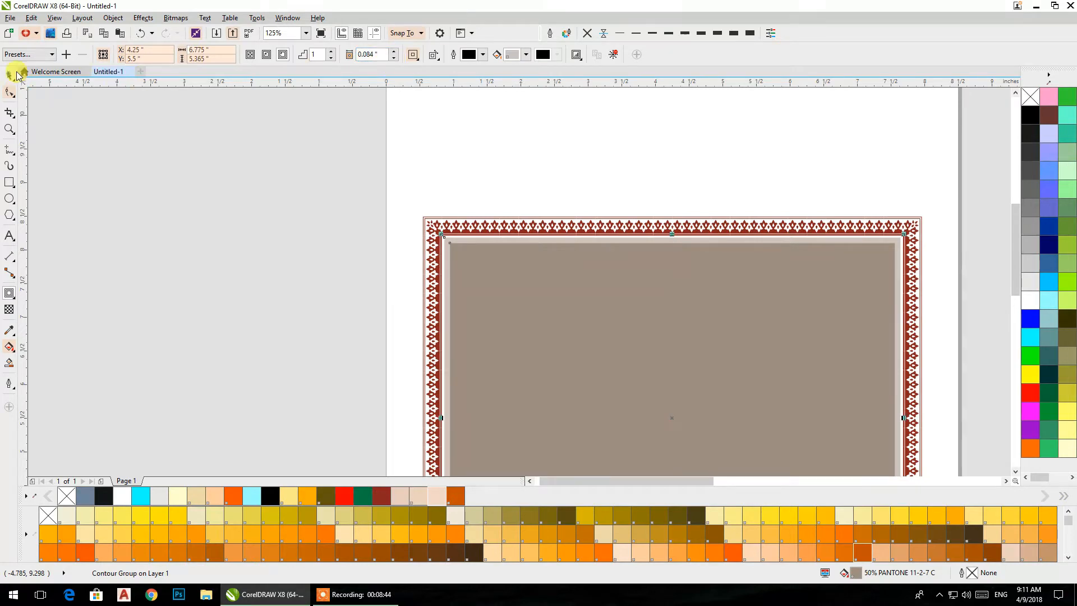
click(112, 18)
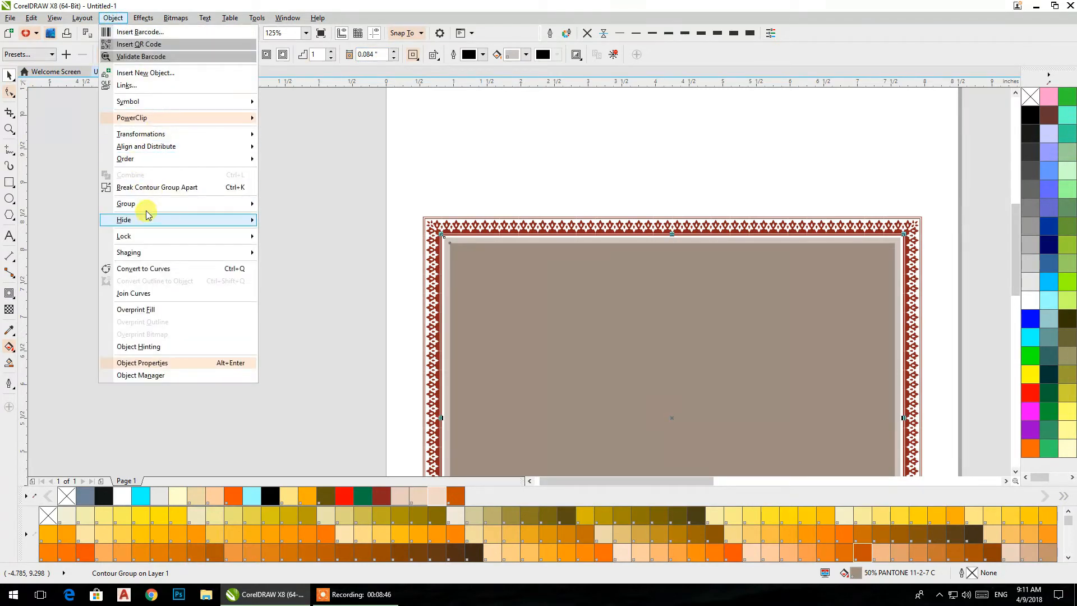
click(141, 187)
click(465, 262)
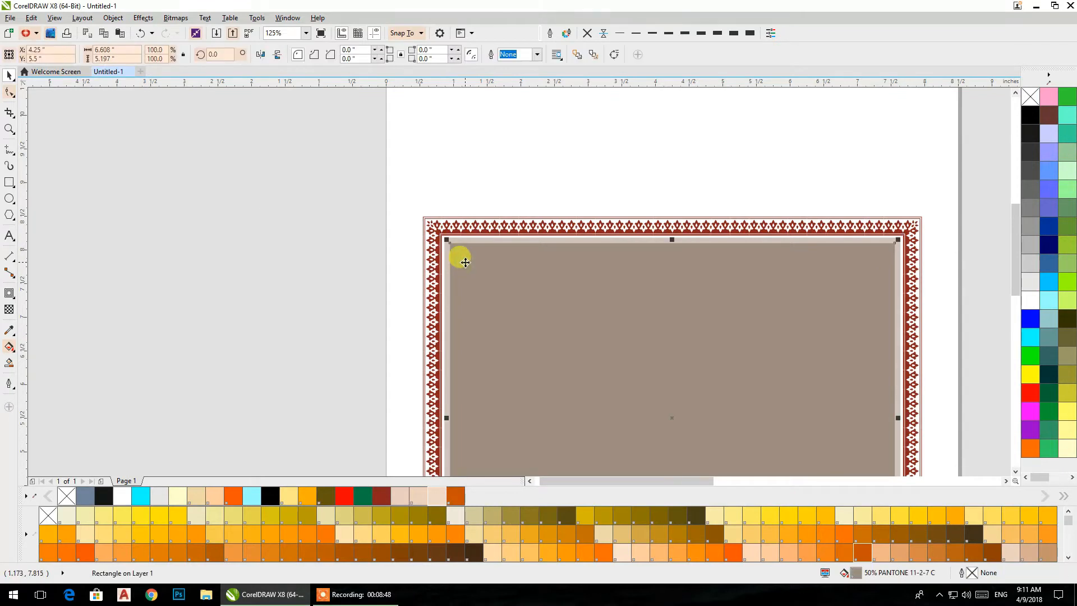
key(Delete)
- Give the remaining contour rectangle a 3 pt green outline and a light peach fill (#F0D8C8)
click(465, 261)
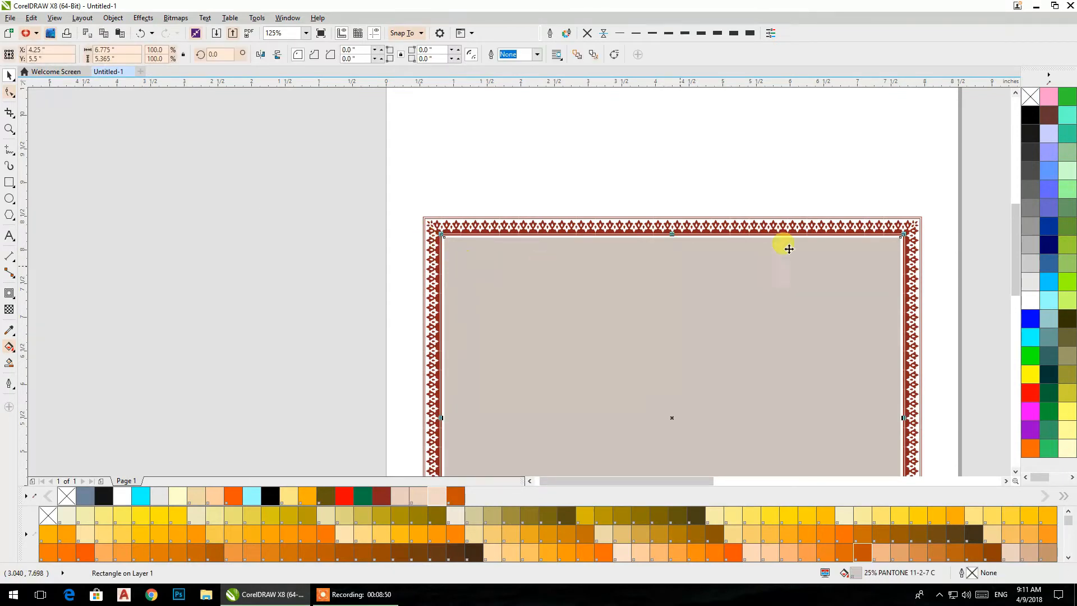
right_click(367, 496)
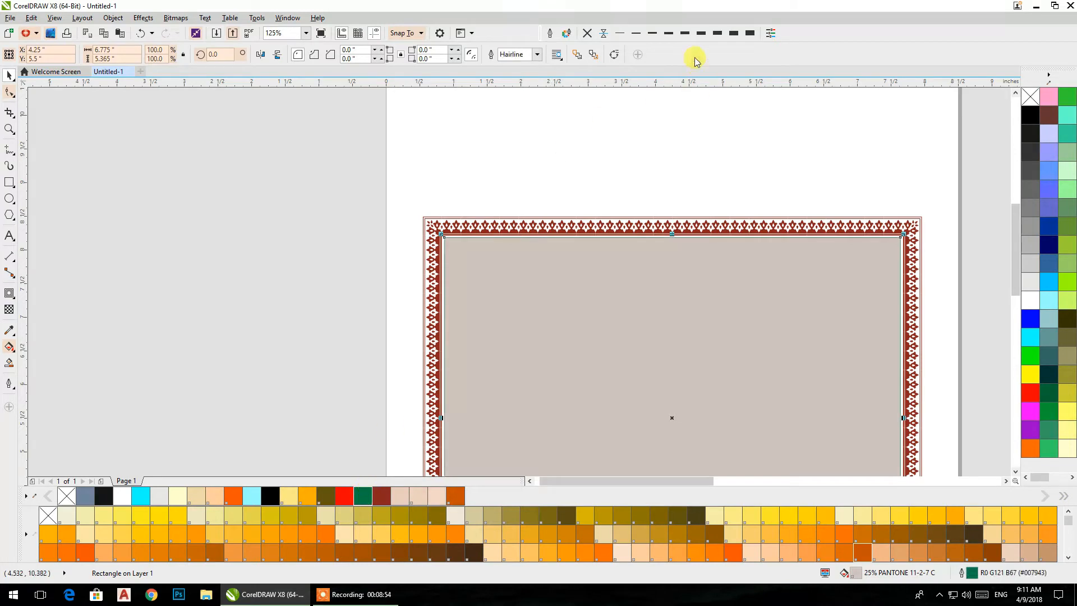
click(698, 33)
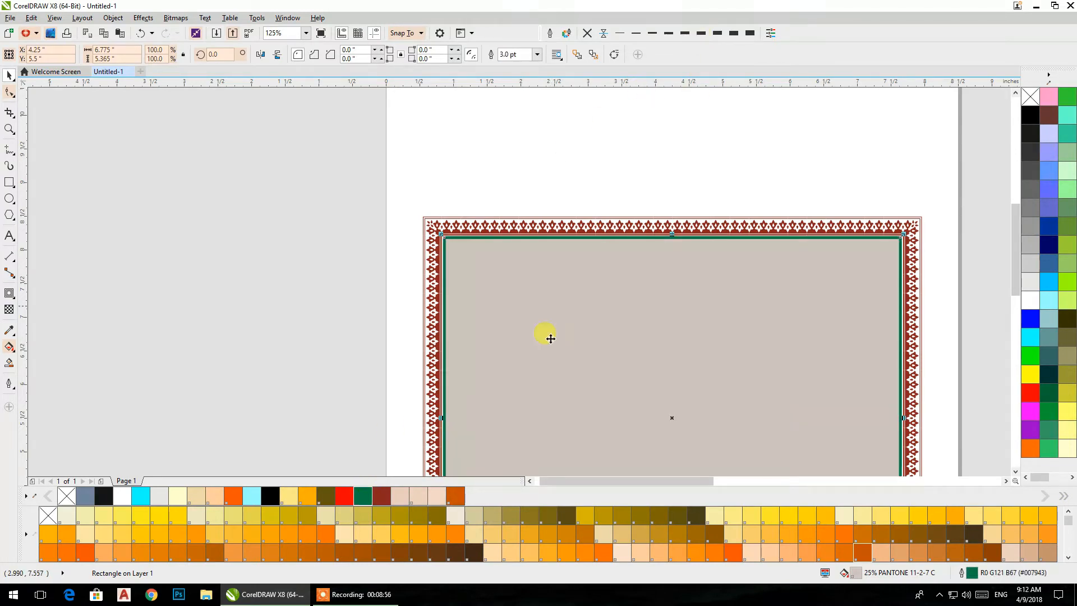
click(433, 496)
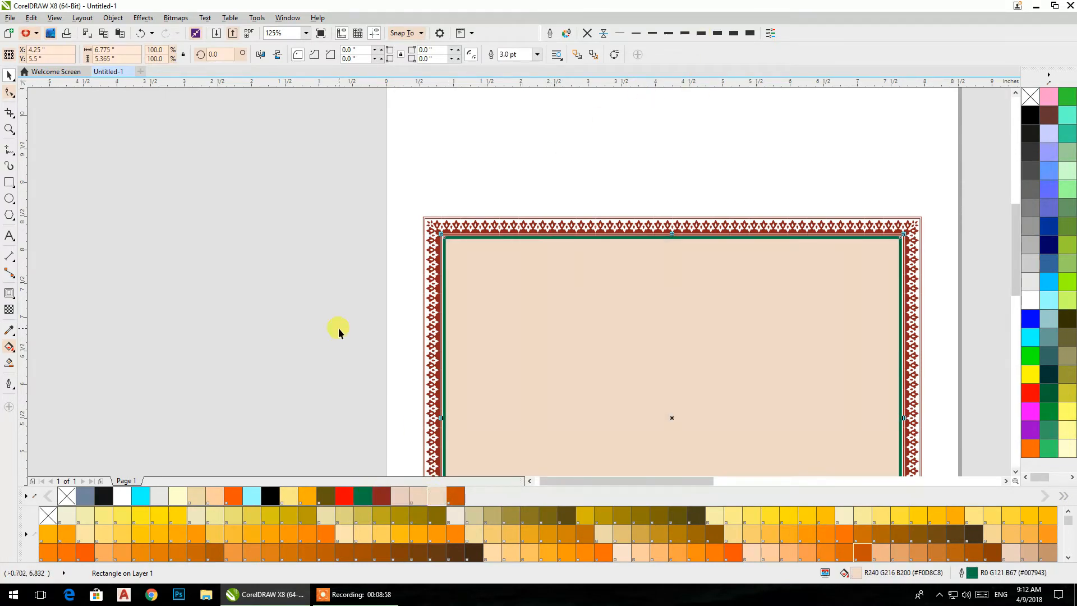
drag(337, 327, 261, 196)
click(273, 280)
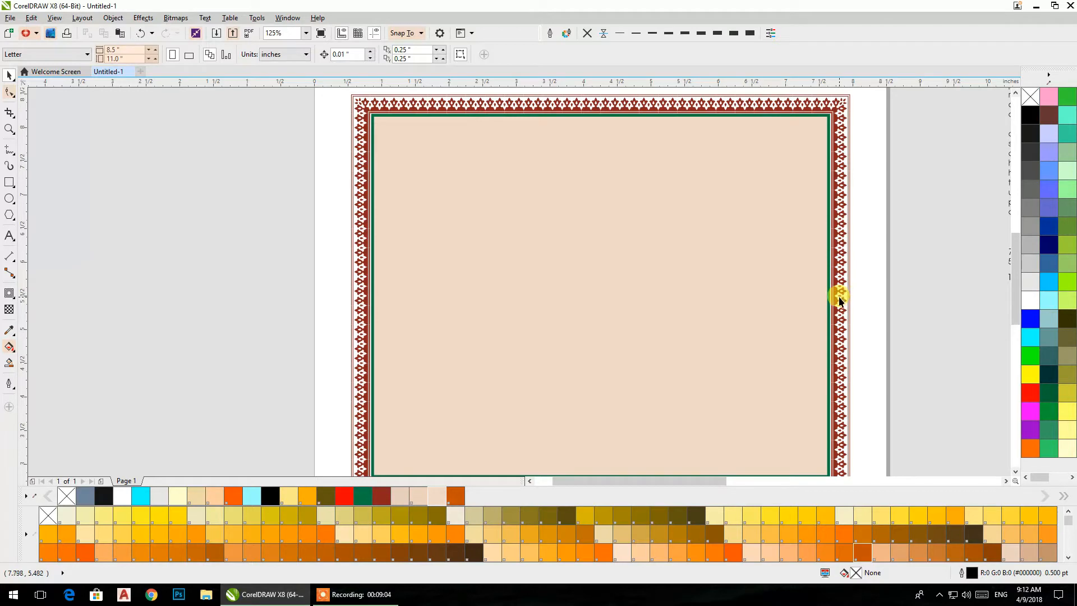
- Move the peach rectangle off the page beside the border and centre it on the page again
drag(835, 278, 284, 294)
click(452, 266)
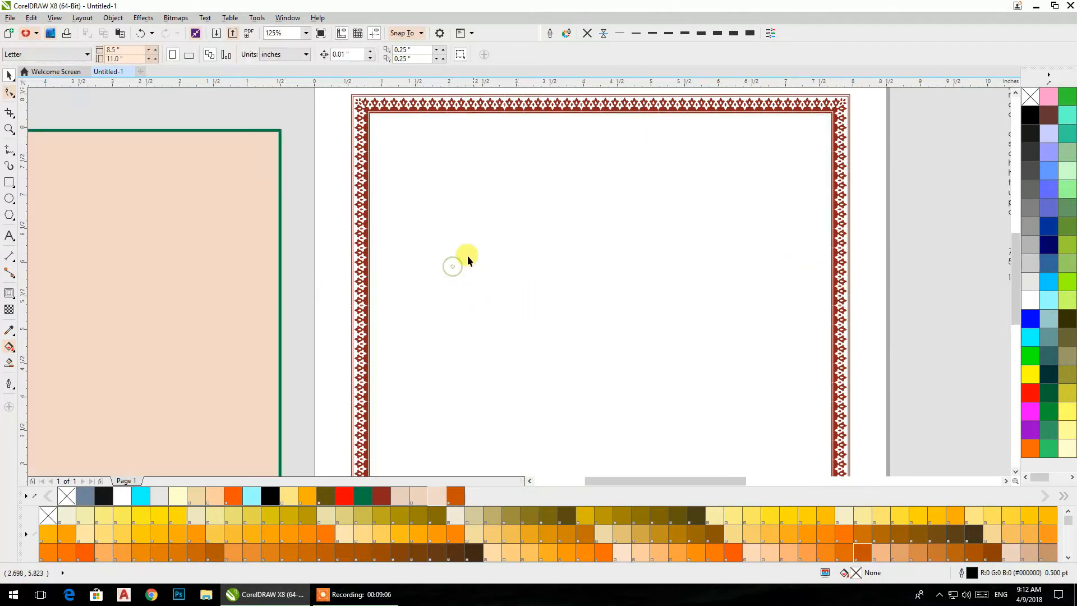
click(167, 237)
key(p)
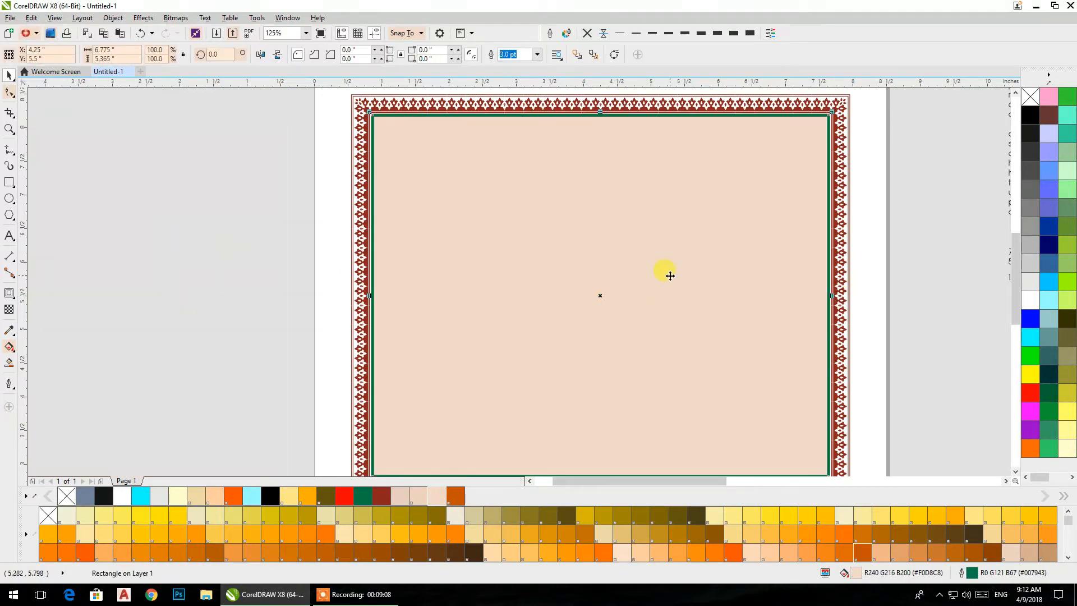
- Cut the "roll No." and "photo" lines out of the text block beside the page
drag(671, 276, 589, 238)
scroll(621, 270, down, 1)
drag(624, 281, 568, 325)
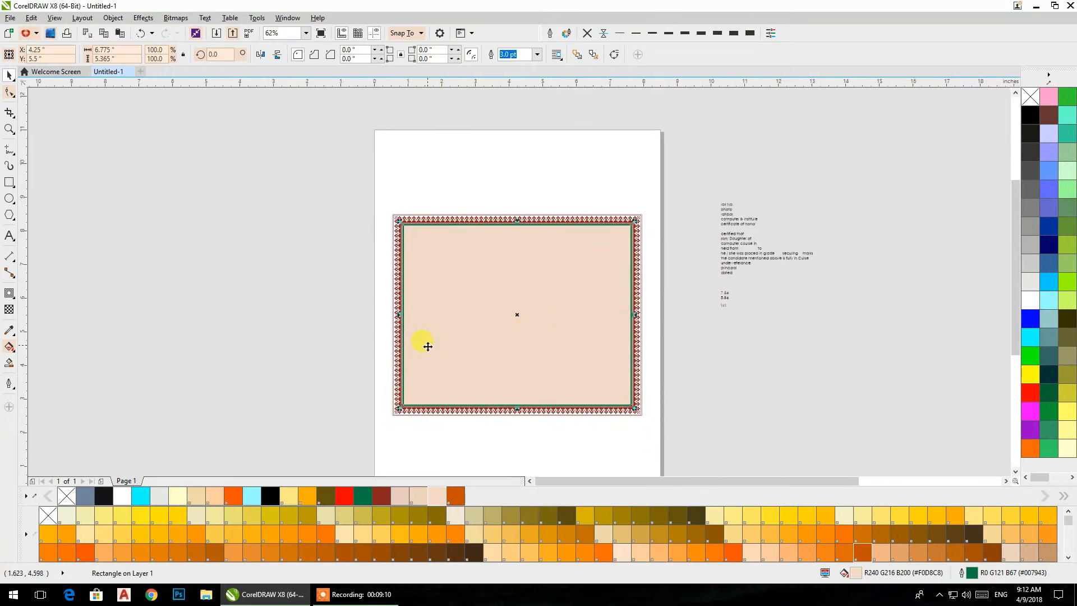
scroll(735, 203, up, 1)
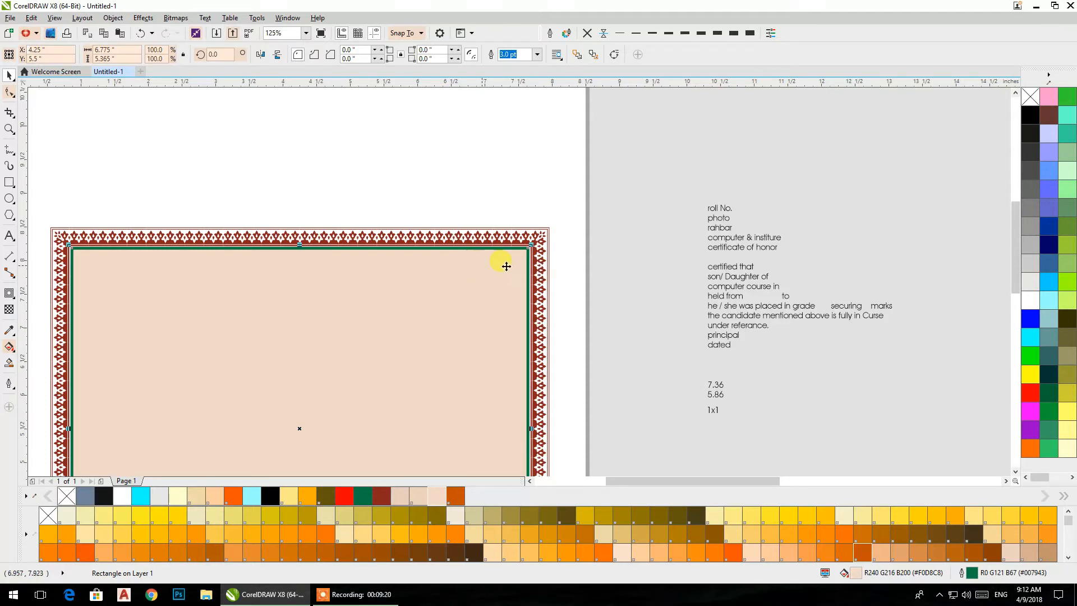
scroll(721, 227, up, 2)
click(583, 224)
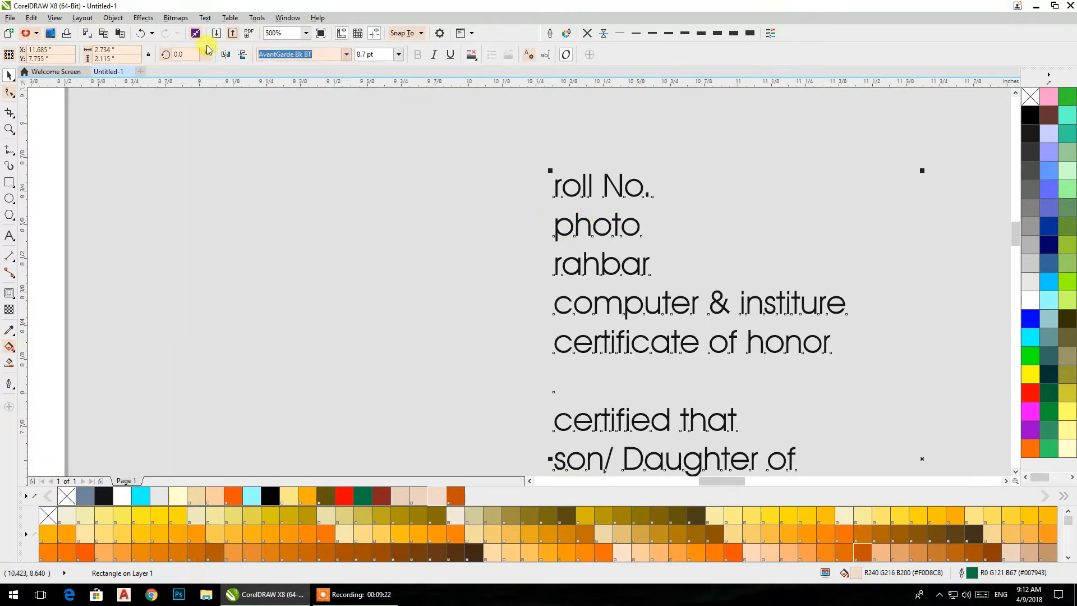
click(112, 17)
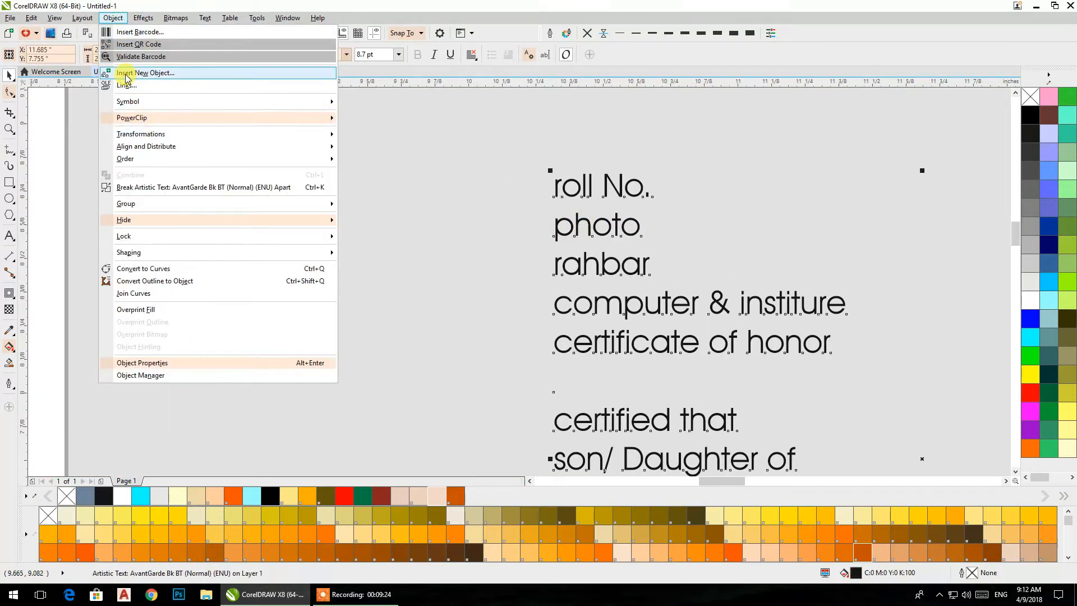
click(611, 216)
double_click(610, 216)
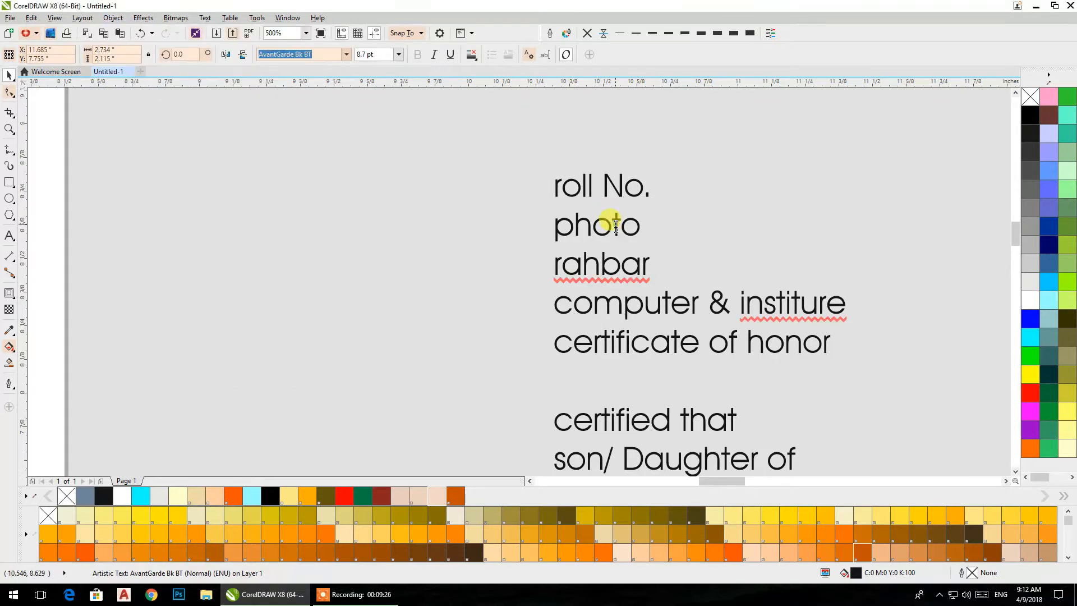
mouse_move(645, 227)
mouse_down()
mouse_move(563, 202)
mouse_move(549, 176)
mouse_up()
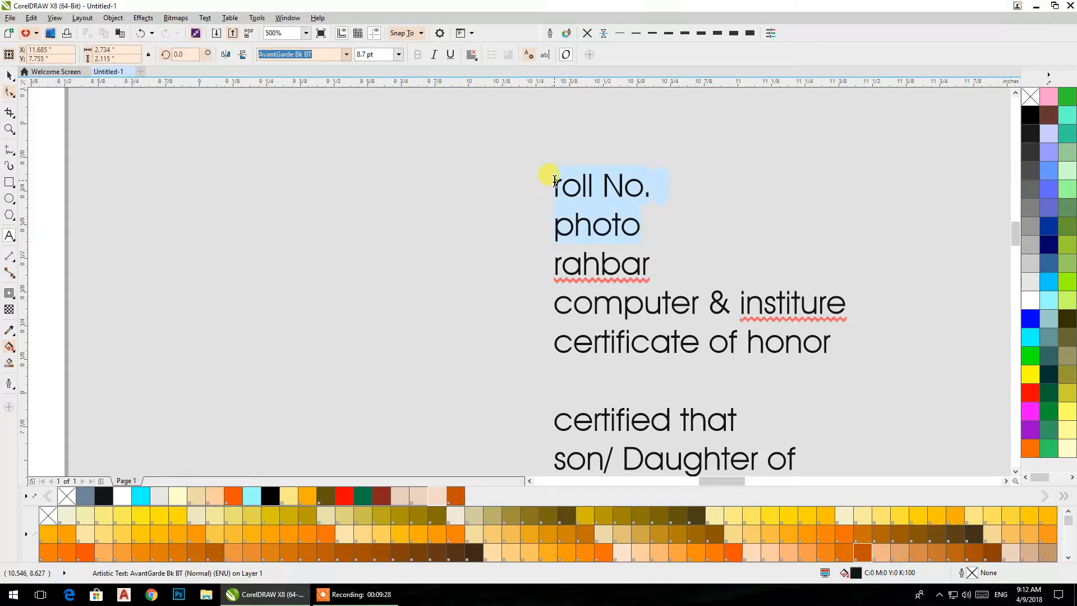
right_click(580, 190)
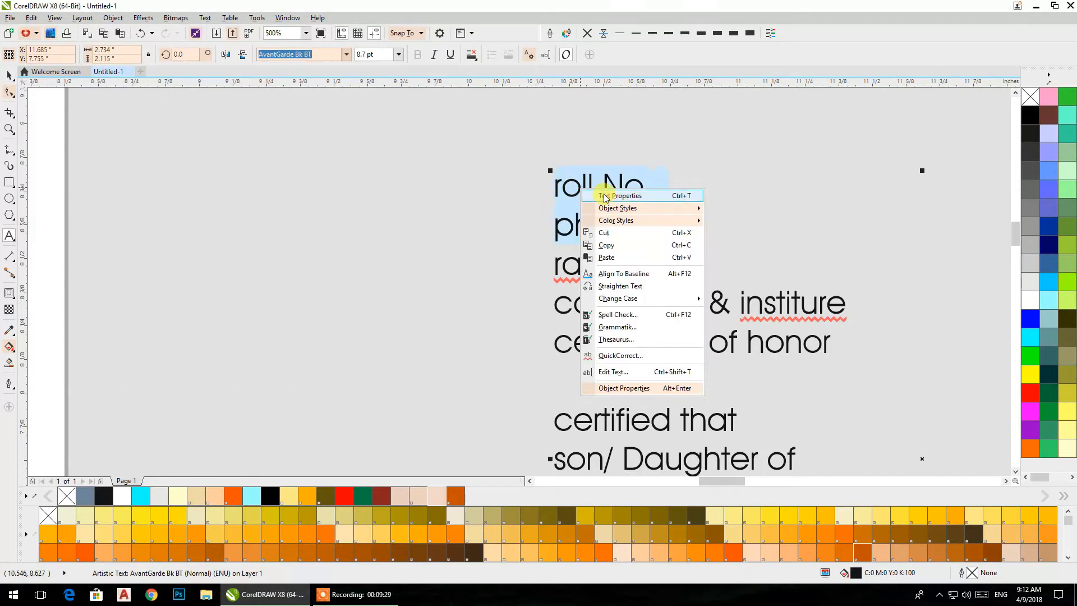
click(604, 232)
- Paste the cut "roll No." and "photo" lines as a separate text object between the page and the text block
click(235, 242)
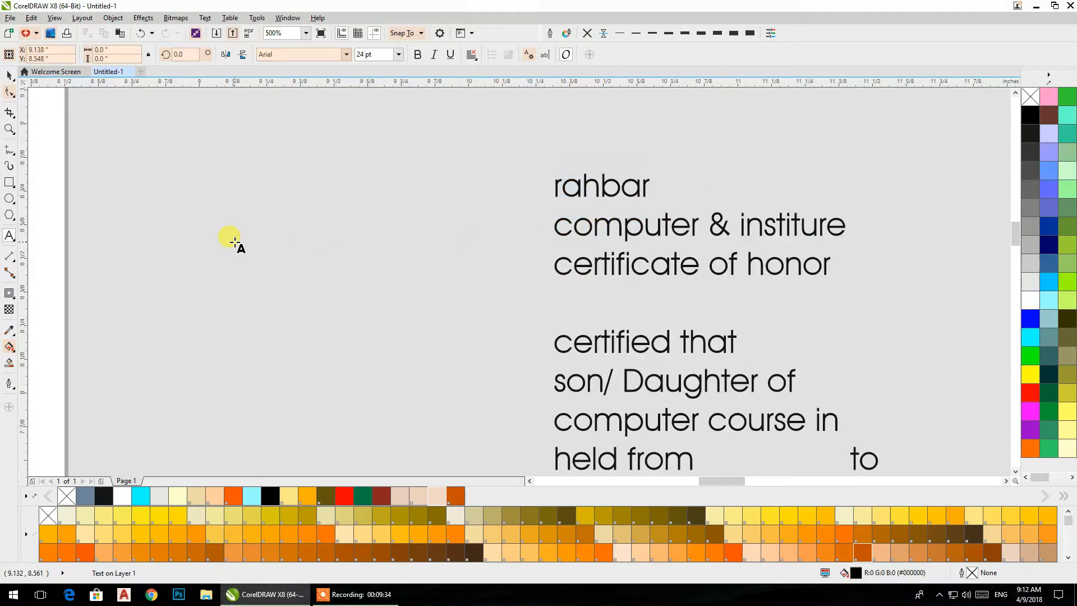
key(ctrl+v)
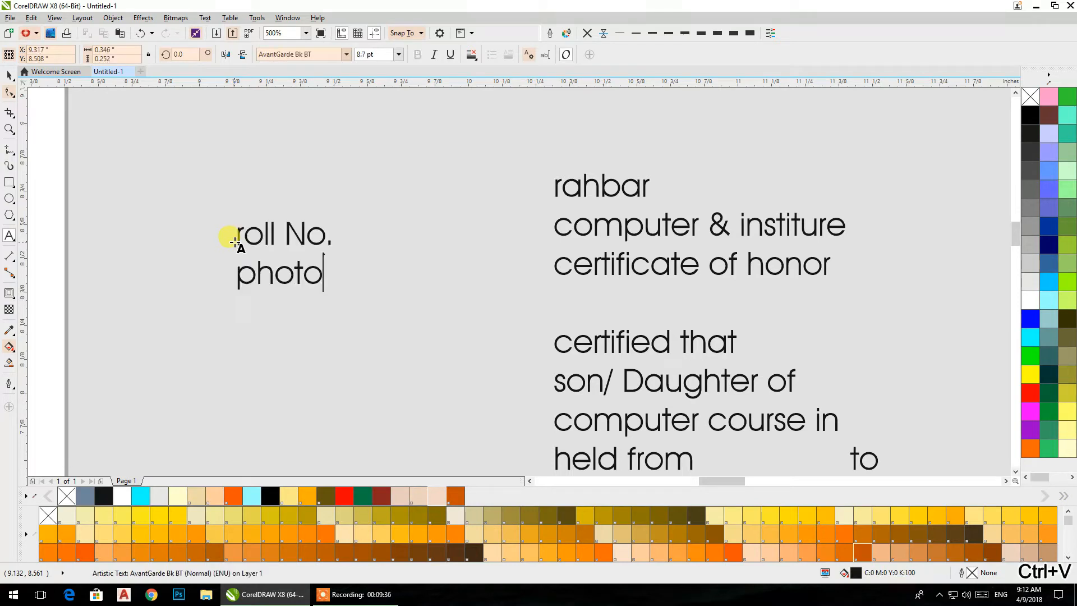
click(7, 77)
- Break the two-line "roll No." and "photo" text apart and move "roll No." away from "photo"
scroll(404, 230, down, 5)
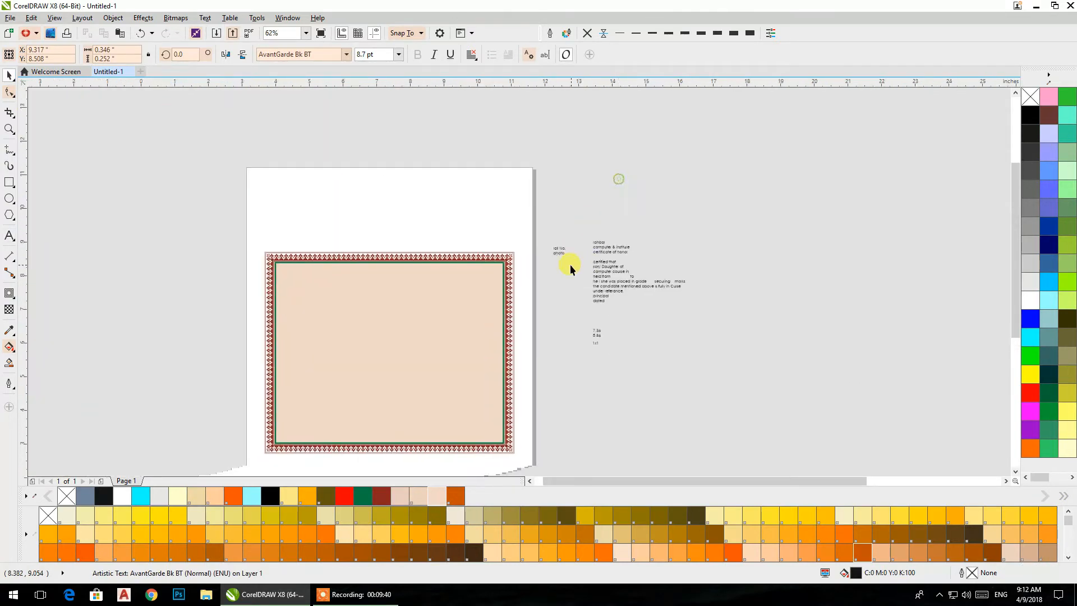
scroll(570, 270, up, 3)
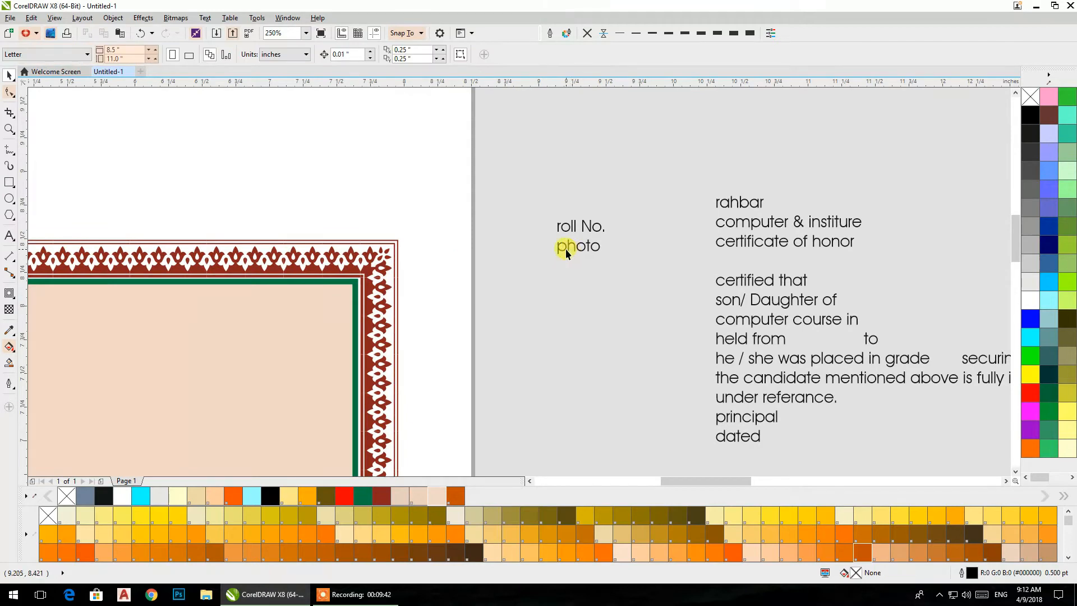
click(565, 248)
right_click(567, 250)
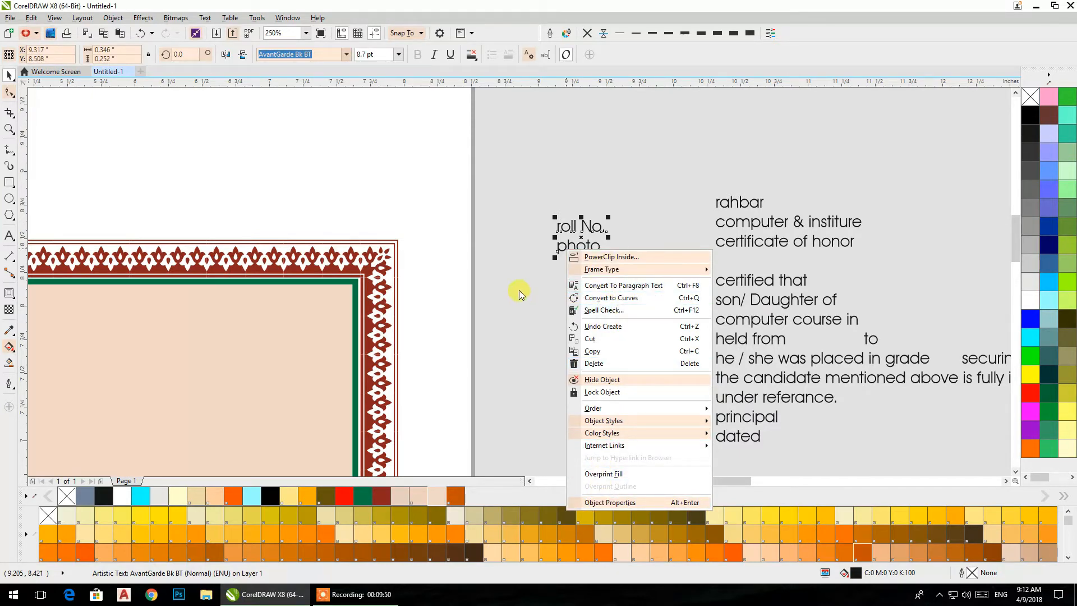
click(513, 154)
click(175, 18)
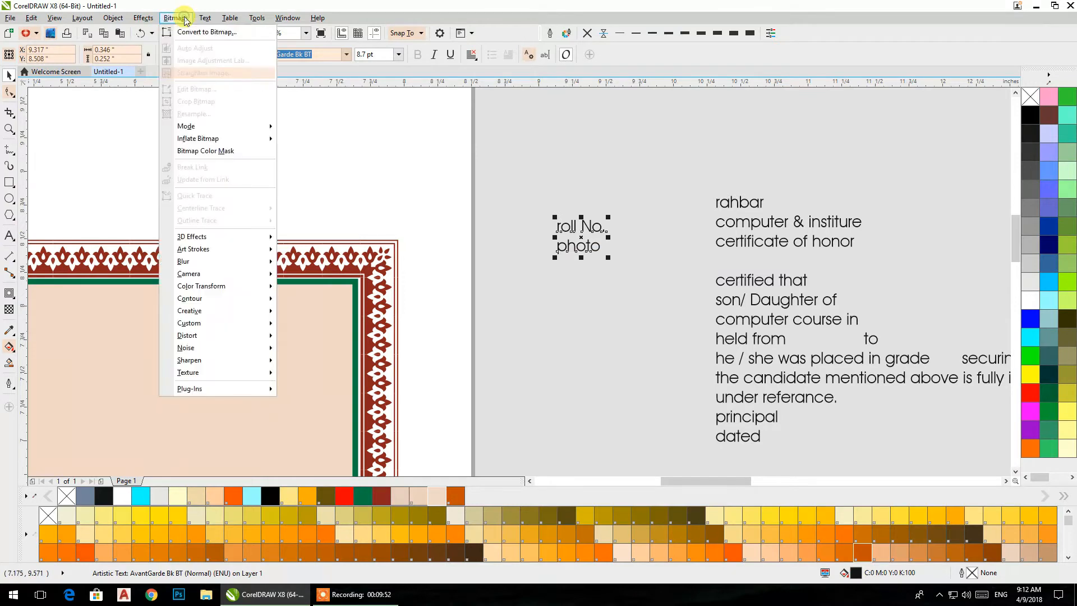
mouse_move(111, 19)
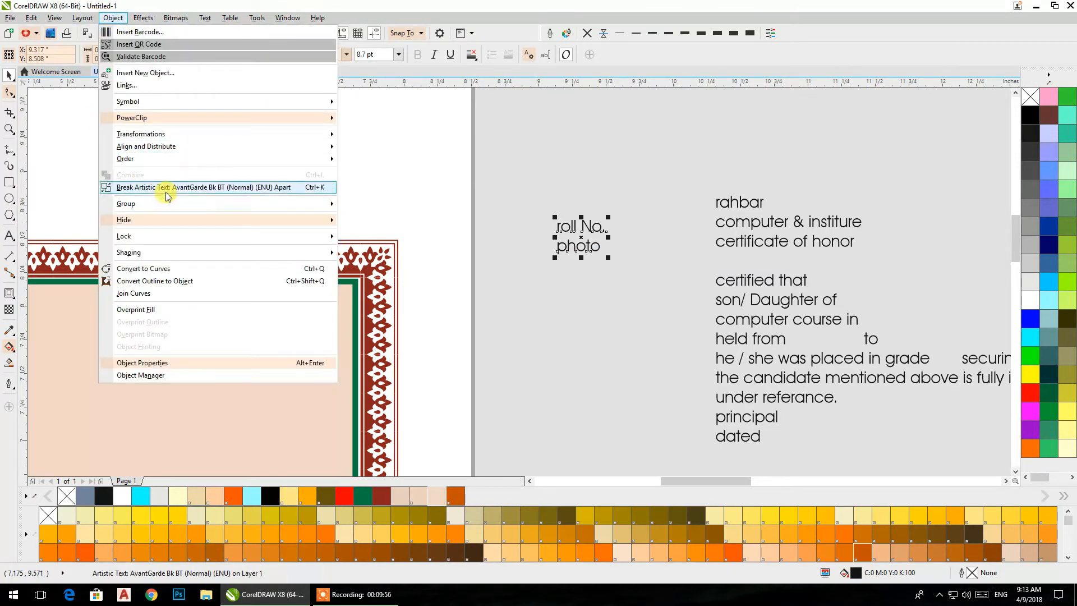
click(166, 190)
drag(574, 230, 555, 207)
- Change the case of the "roll No." text to Title Case
drag(514, 301, 438, 228)
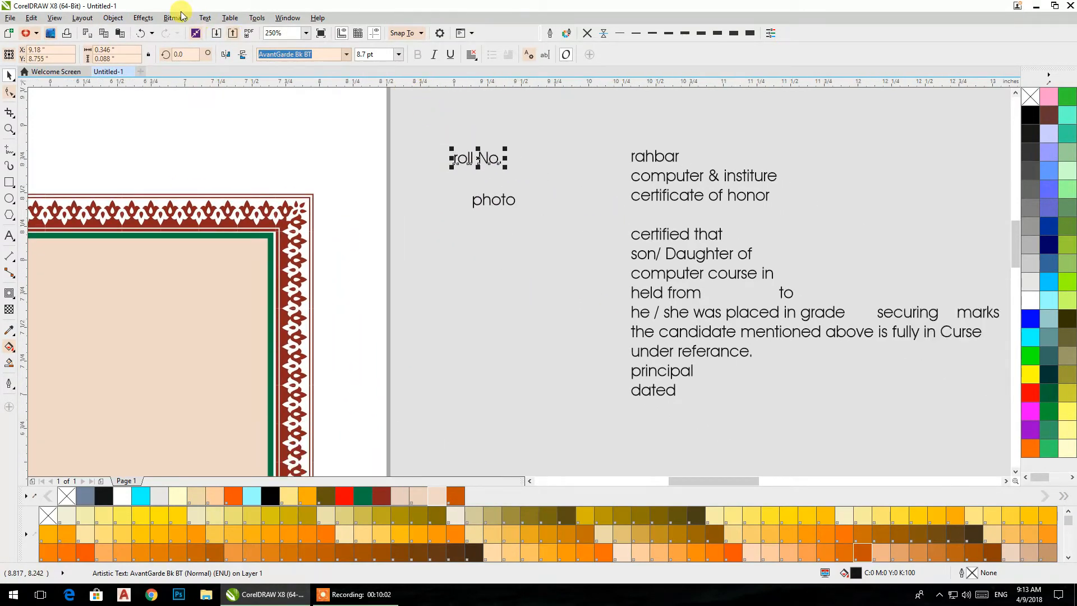
click(205, 17)
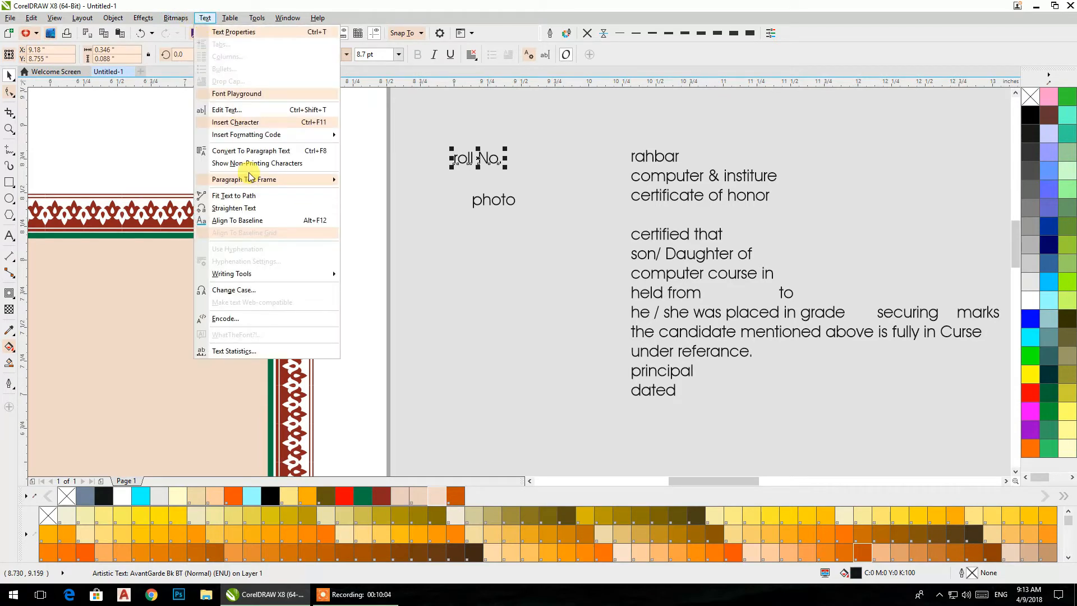
click(242, 290)
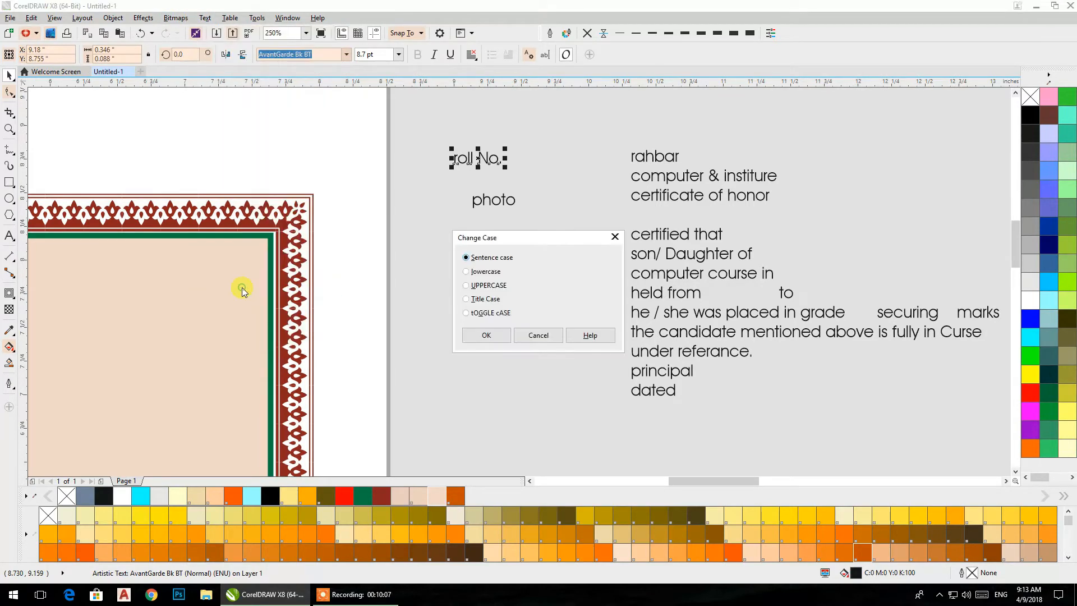
click(466, 299)
click(484, 335)
- Draw a straight horizontal freehand line about 1.48 inches long to the right of the border, below the "photo" text
drag(484, 287, 749, 260)
click(9, 149)
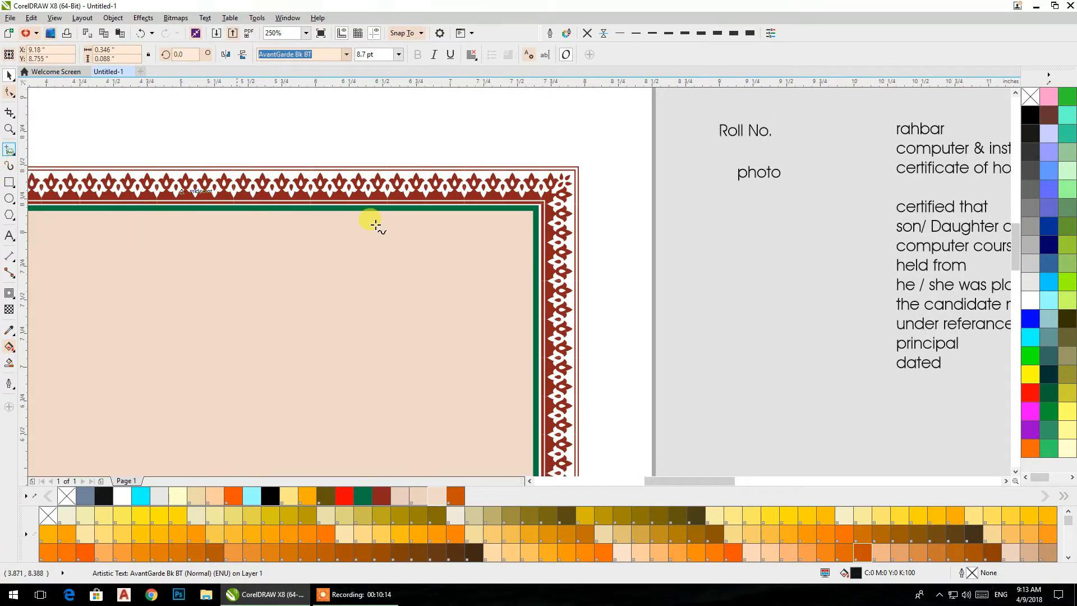
drag(616, 253, 820, 257)
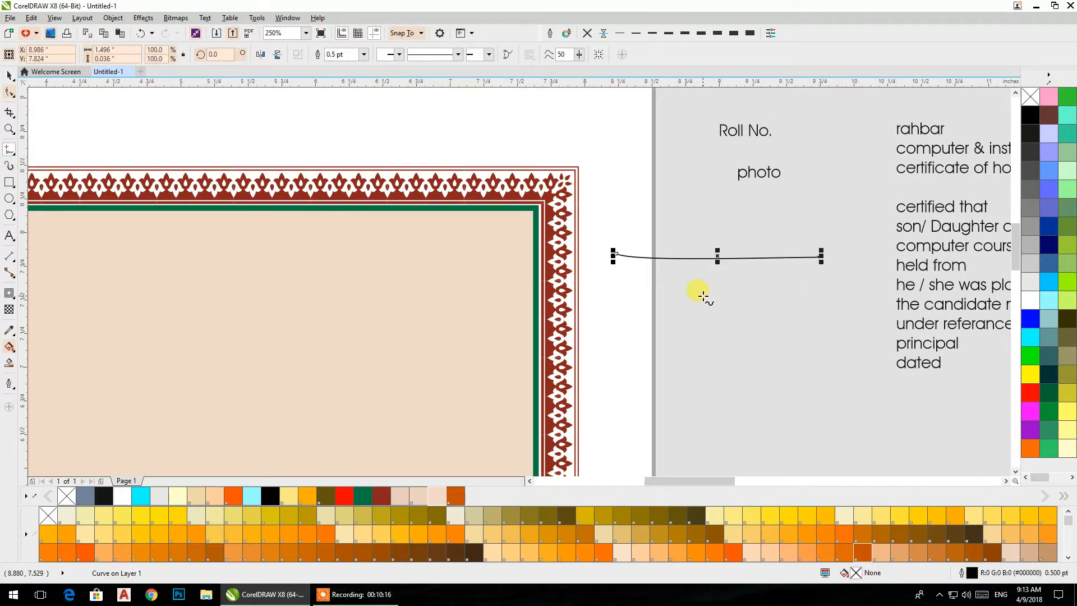
key(Delete)
click(616, 270)
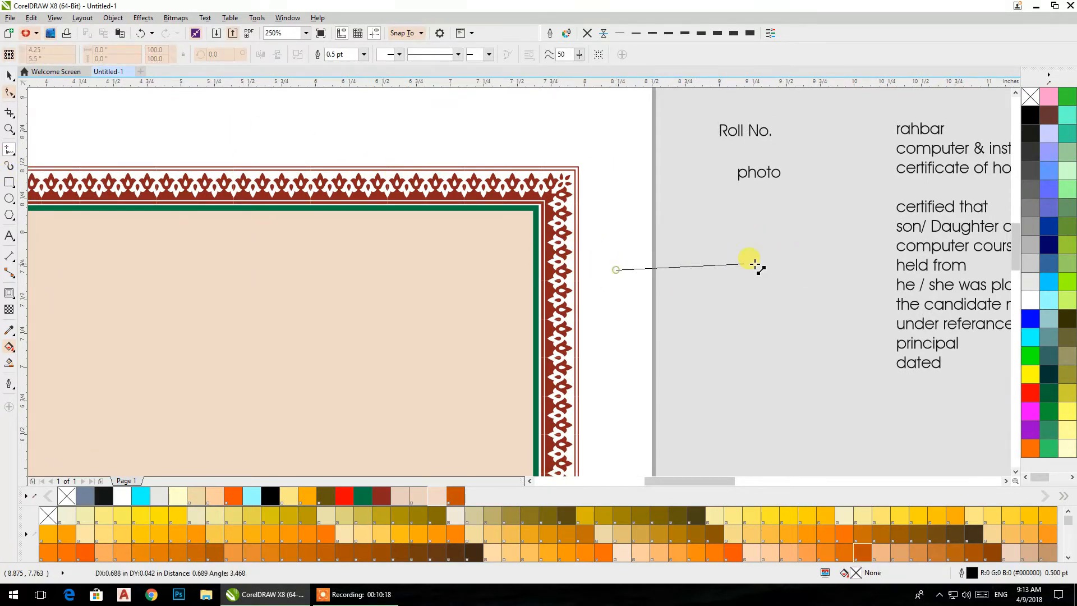
click(819, 270)
click(10, 74)
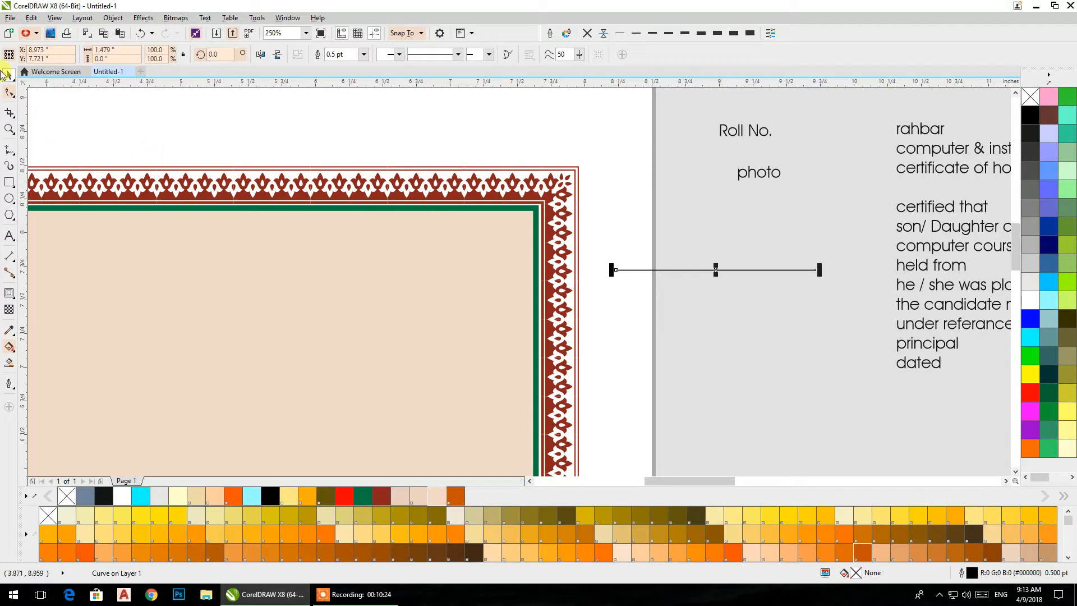
- Move the line into the upper-right corner of the peach panel and set its outline width to 1.5 pt
click(630, 154)
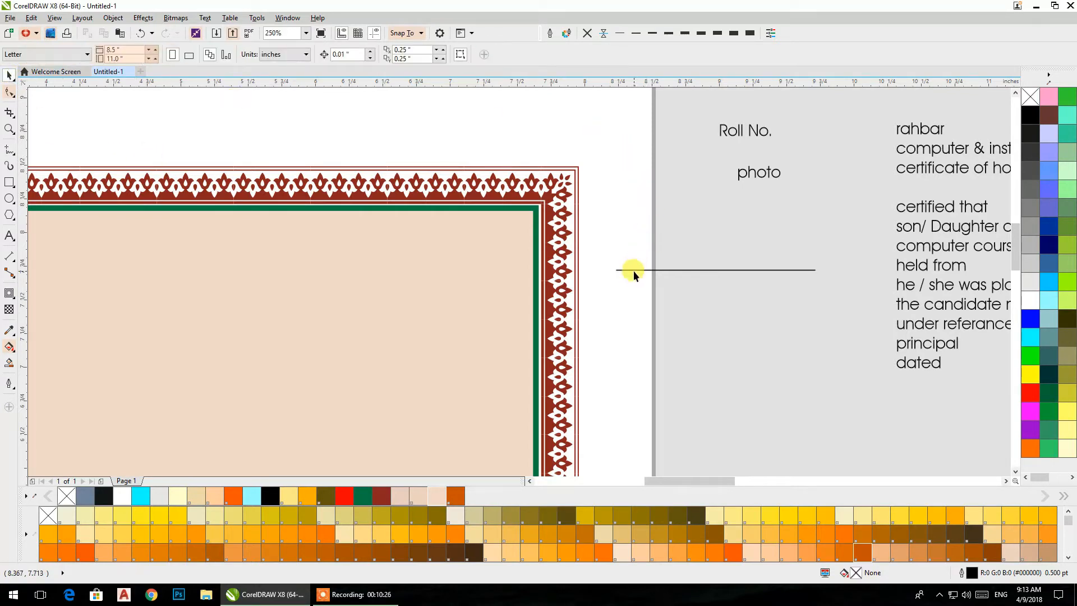
drag(641, 270, 348, 263)
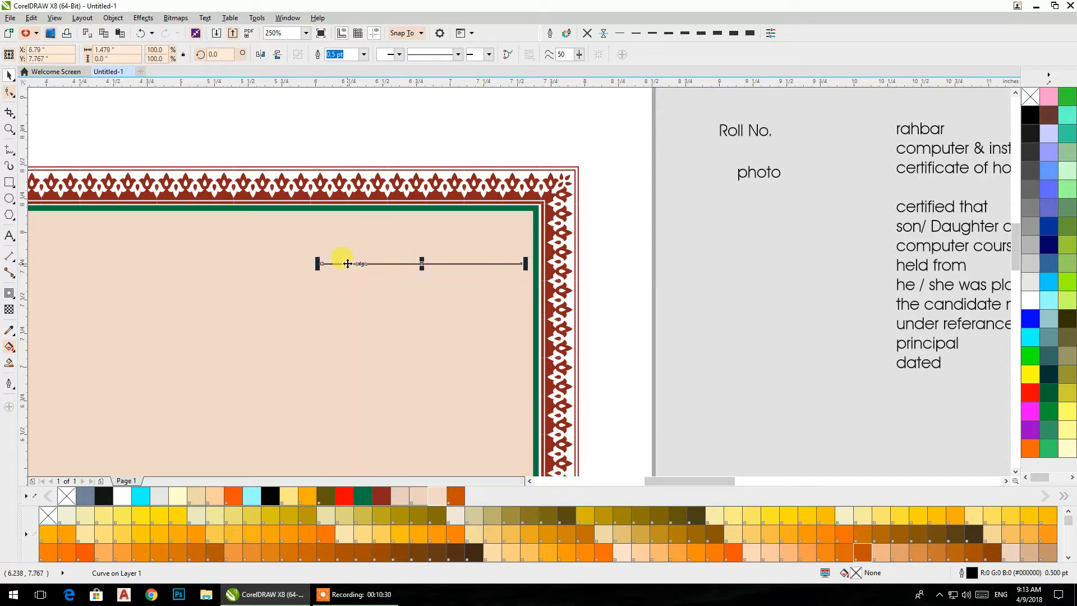
click(667, 35)
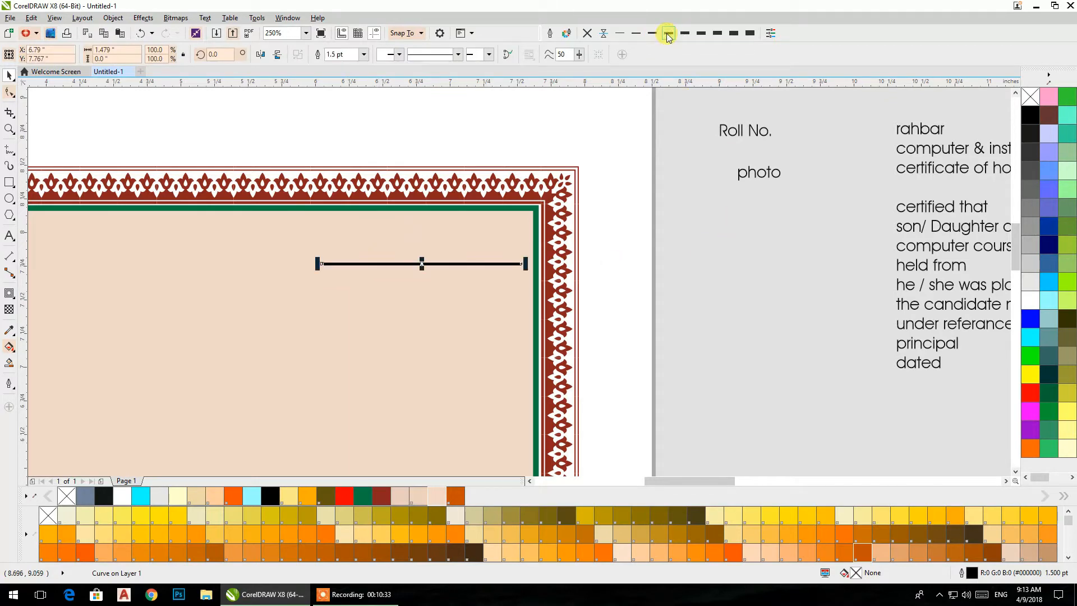
- Set the "Roll No." text in Calibri at 16 pt and place it at the left end of the line
click(733, 134)
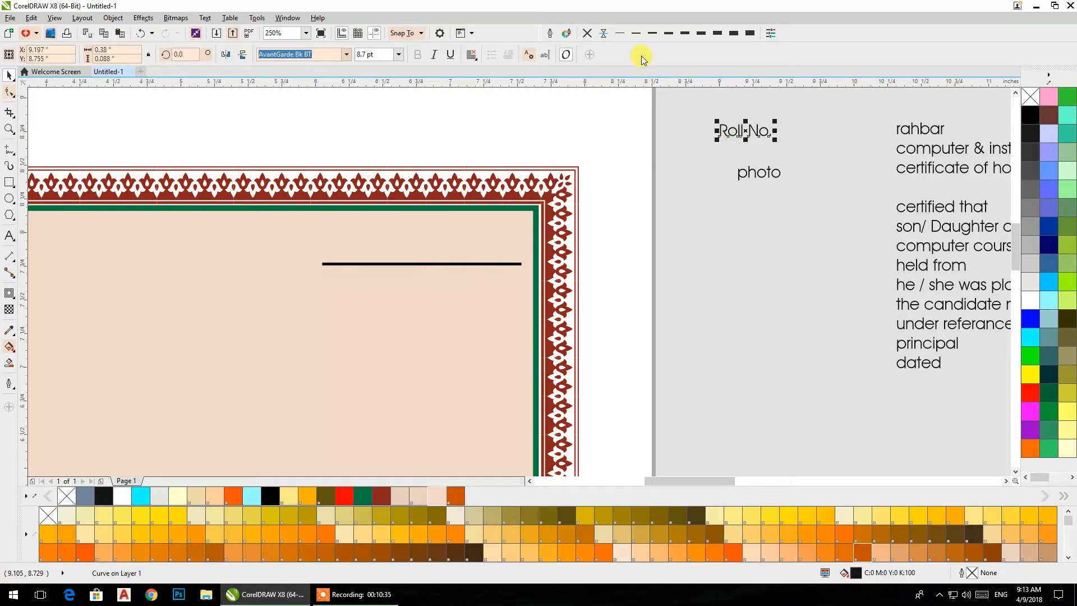
click(346, 56)
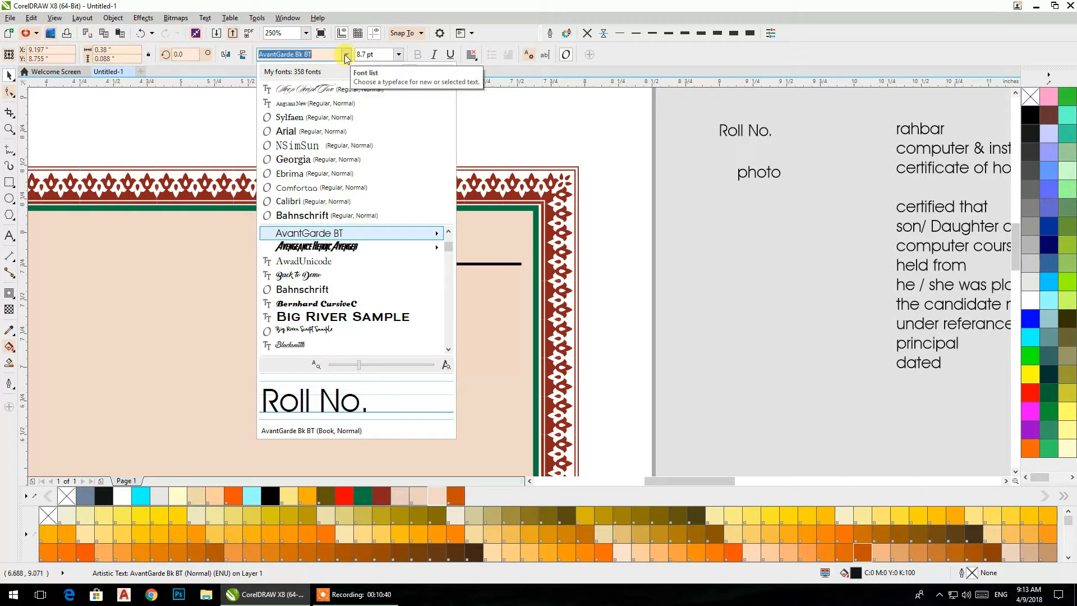
click(303, 201)
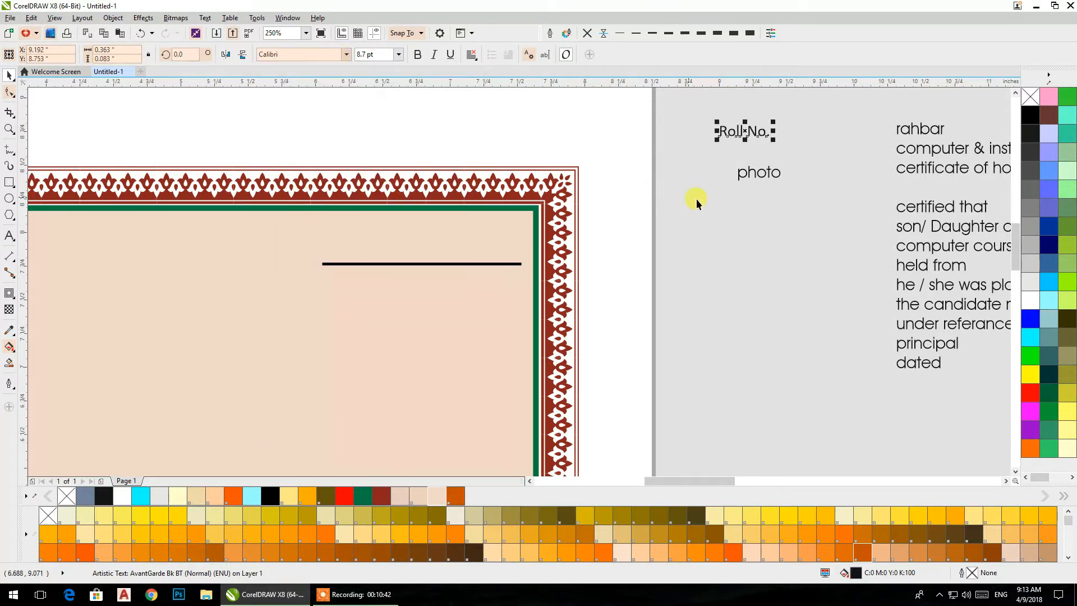
drag(757, 133, 303, 264)
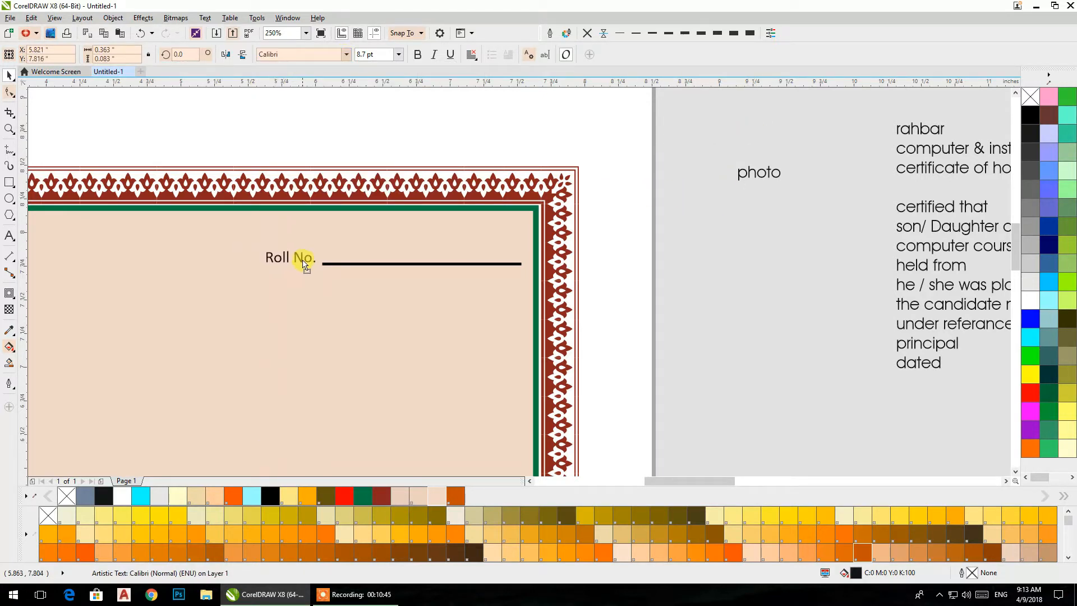
click(399, 54)
click(355, 139)
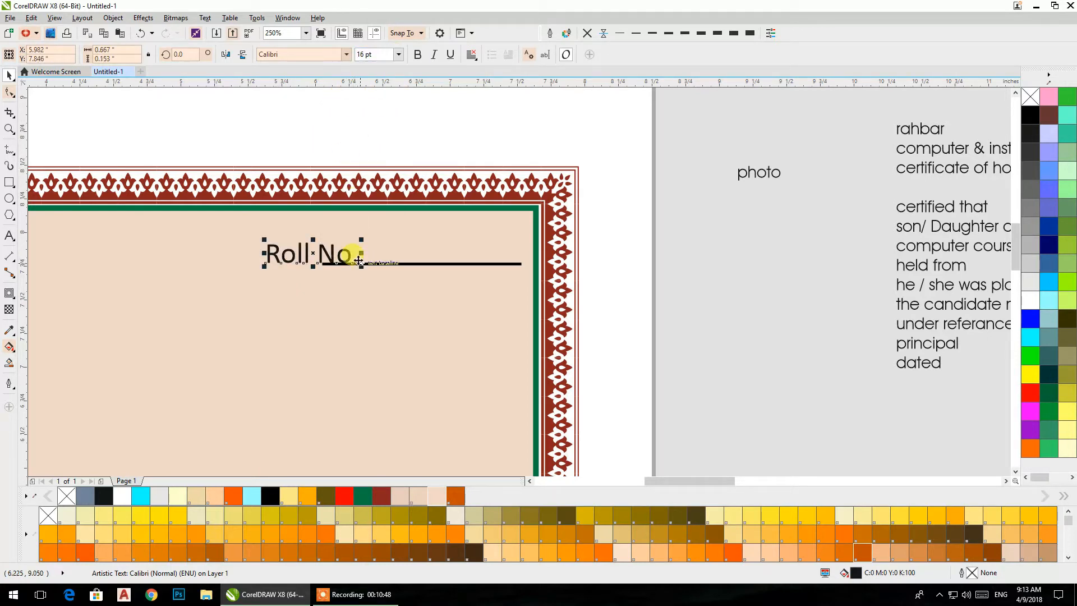
drag(344, 248, 310, 253)
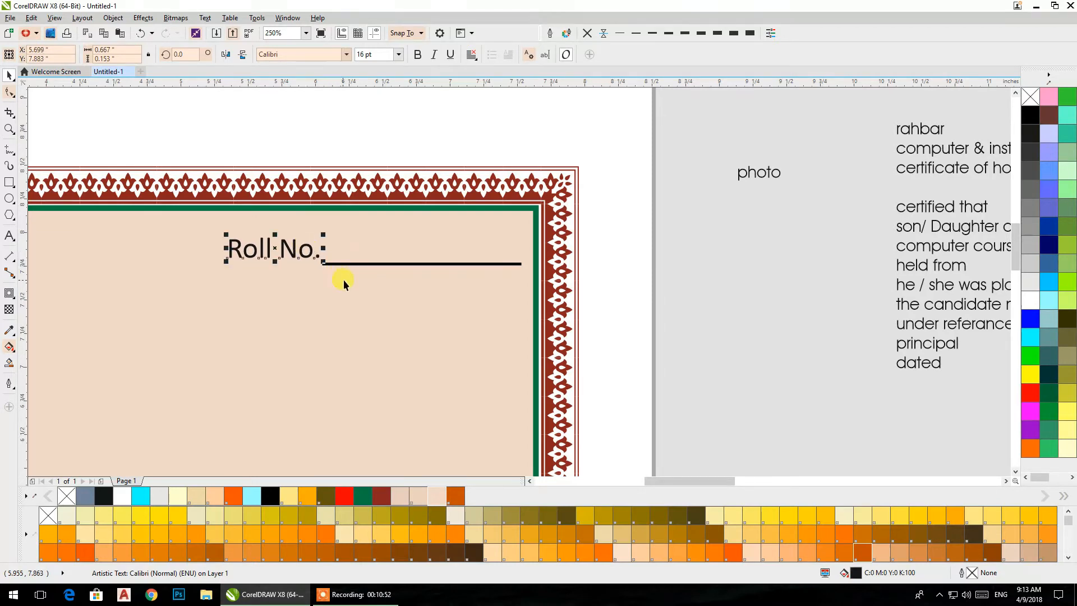
- Draw a square beside the page for the photo and set its size to 1 by 1 inch
scroll(366, 278, down, 2)
click(9, 182)
drag(642, 209, 717, 305)
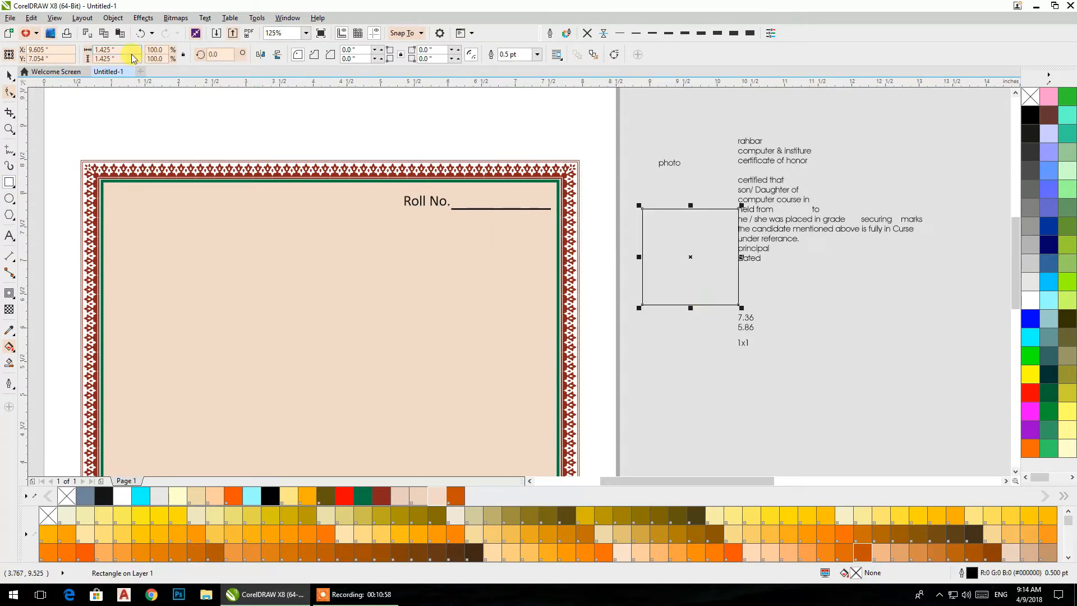
text(1)
key(Tab)
text(1)
key(Return)
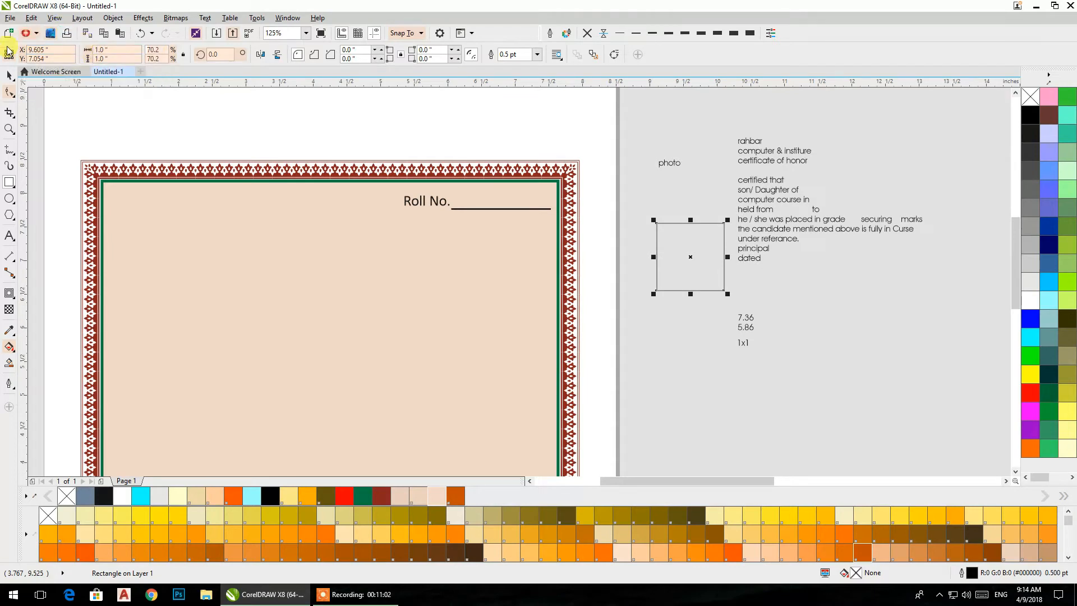
- Move the square into the panel just below the "Roll No." line and centre it horizontally on that line
click(8, 74)
drag(685, 247, 502, 251)
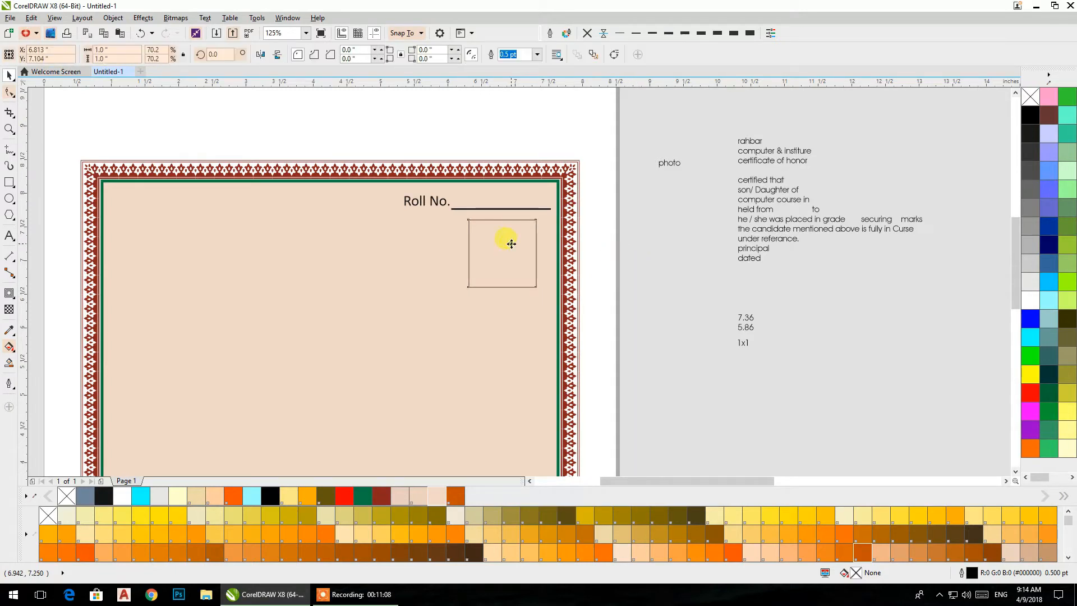
shift+click(511, 208)
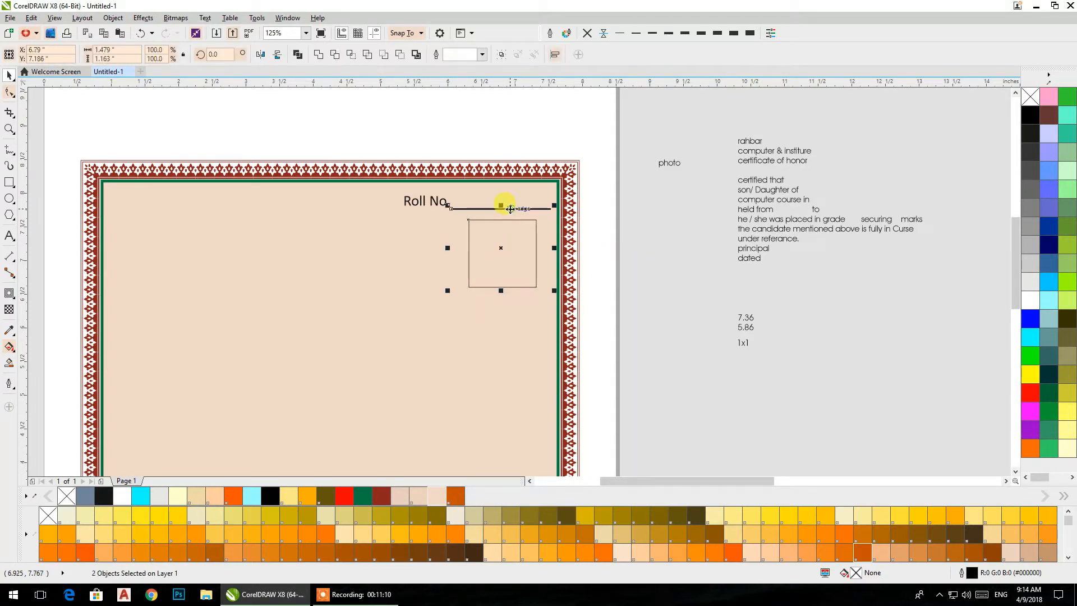
click(628, 331)
click(513, 275)
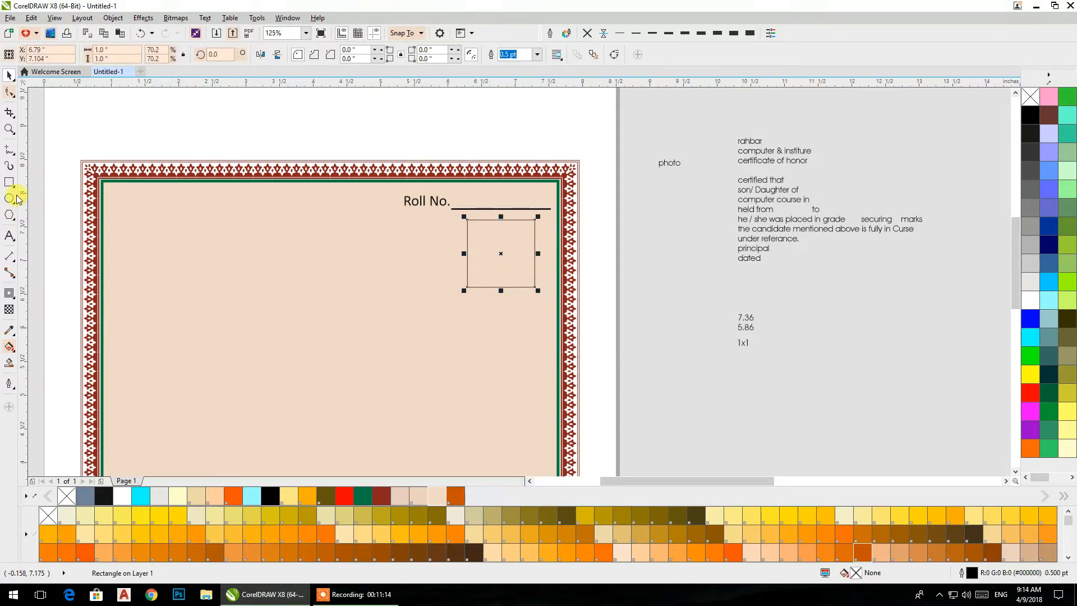
- Place a copy of the "Roll No." underline outside the panel's right edge and rotate it 45 degrees
click(530, 208)
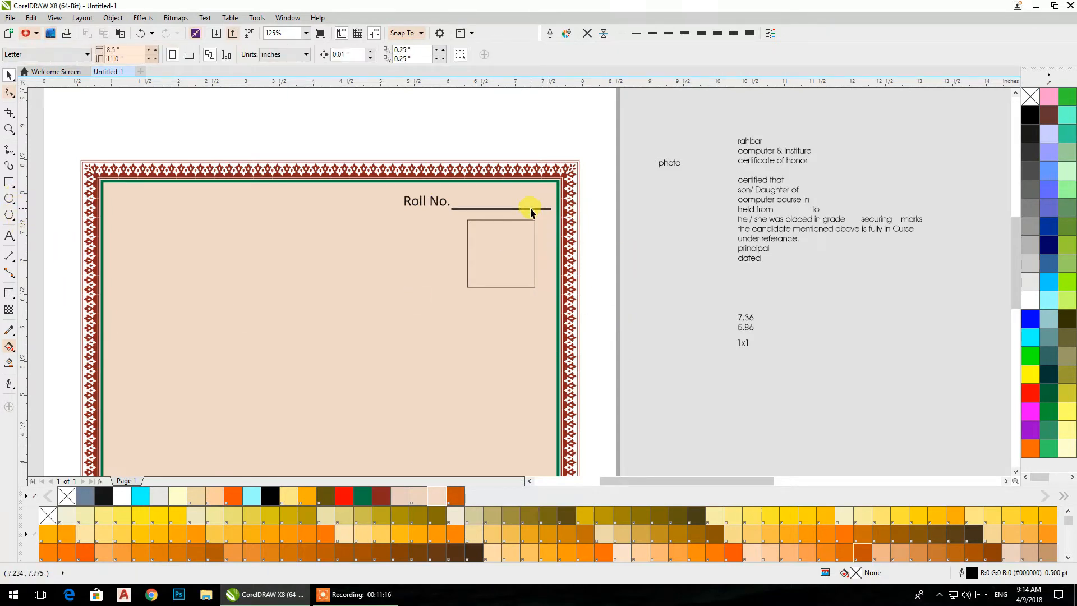
drag(623, 264, 678, 312)
click(217, 55)
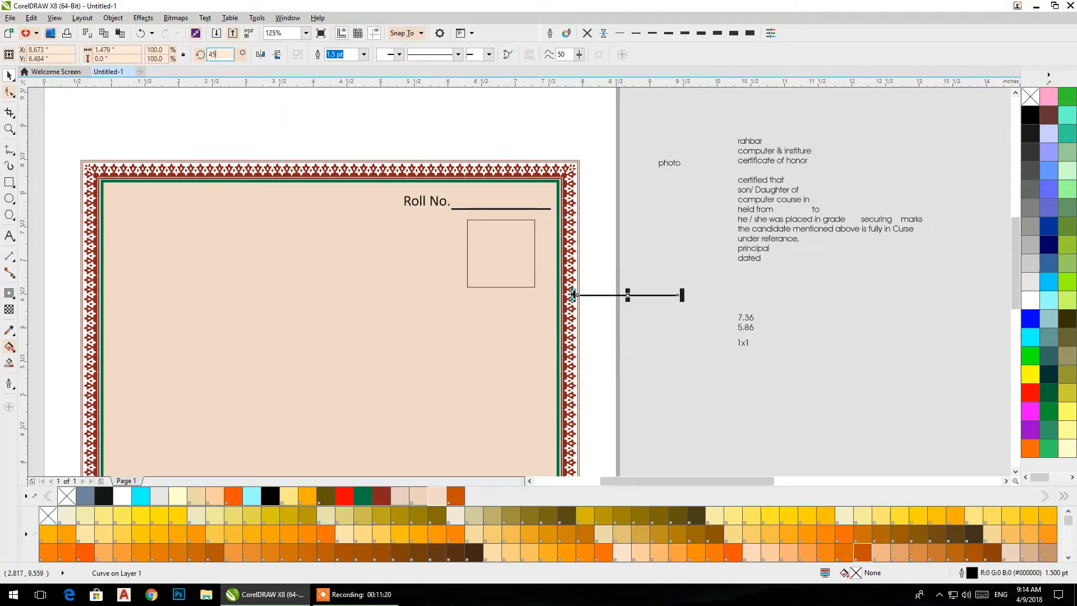
key(Return)
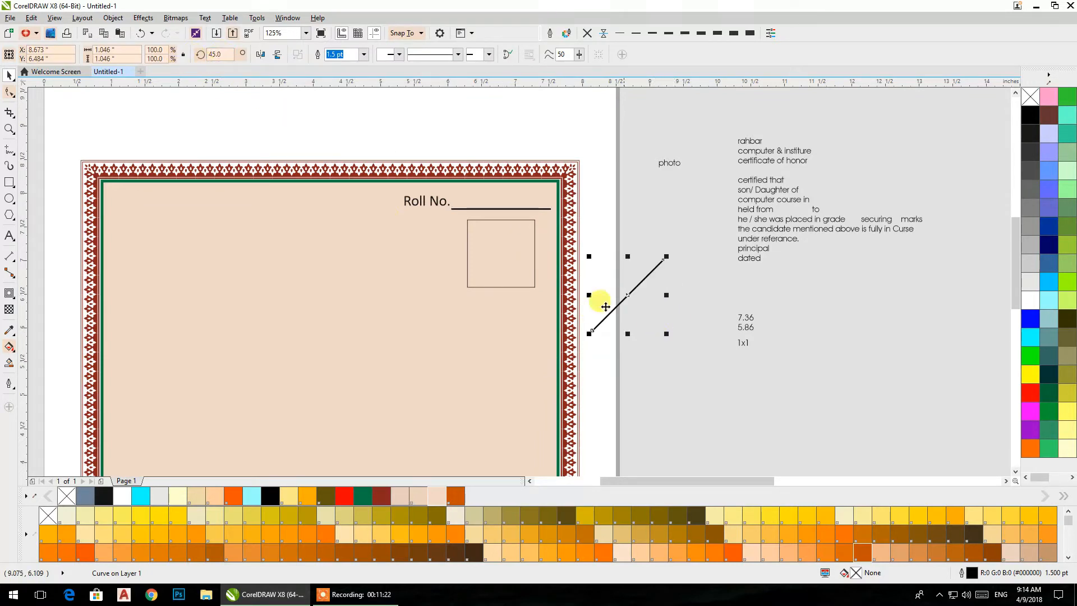
- Mirror a copy of the diagonal line horizontally and centre it on the original to form an X
drag(588, 294, 682, 305)
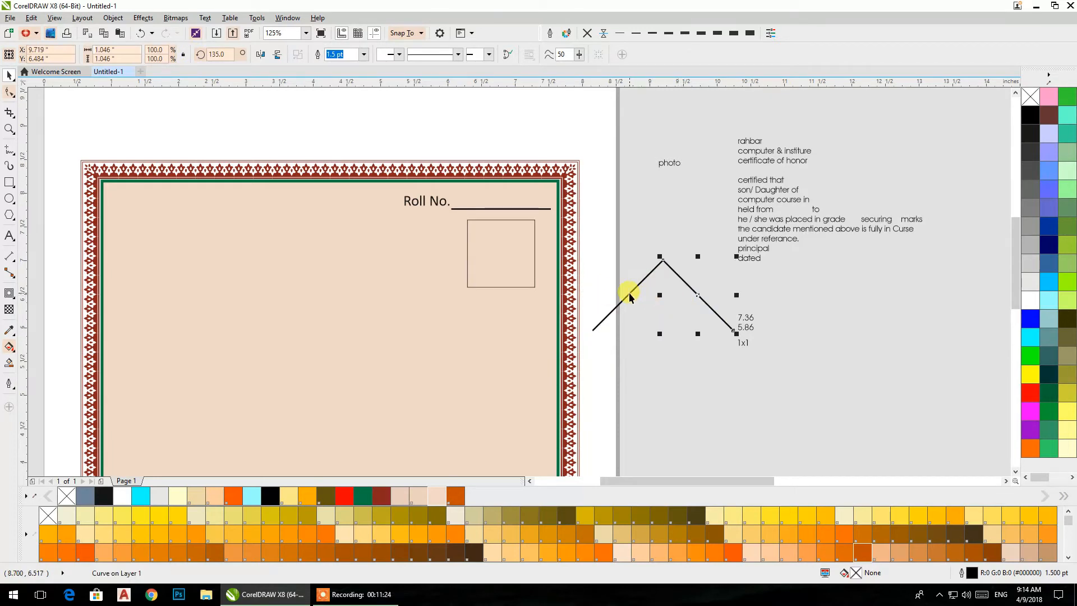
shift+click(630, 293)
key(c)
click(674, 311)
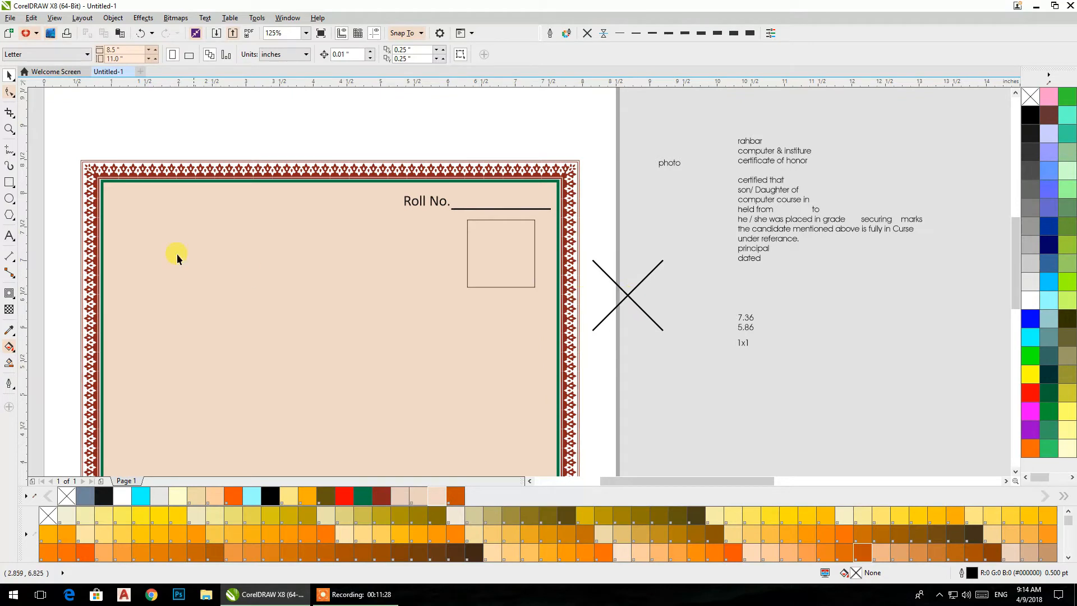
- Draw a circle beside the page and centre it horizontally and vertically on the crossed lines
click(10, 201)
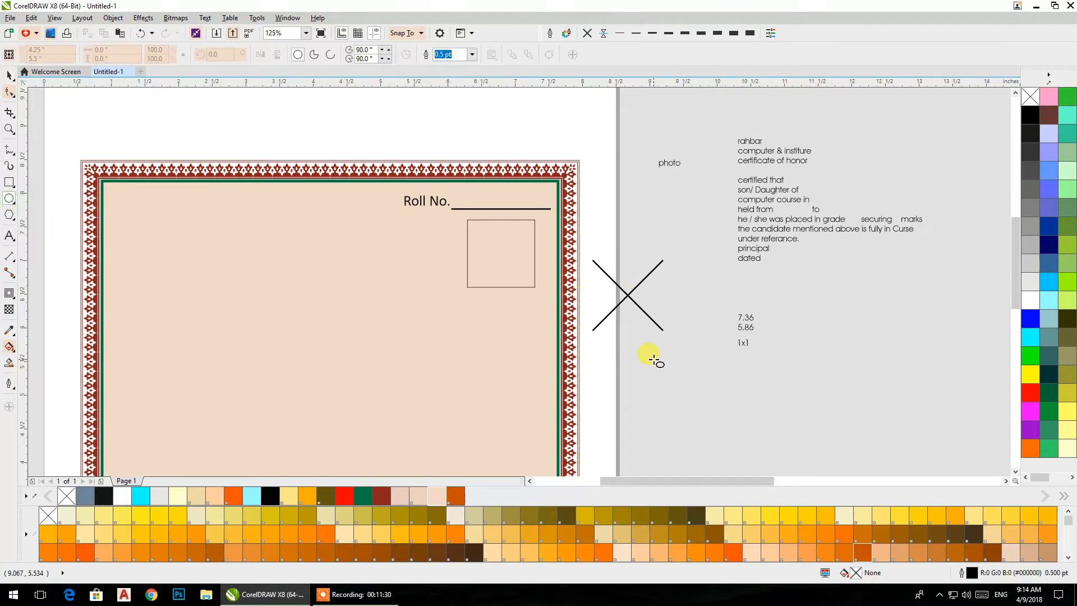
drag(642, 355, 685, 408)
click(9, 75)
shift+click(647, 278)
key(e)
key(c)
click(690, 351)
- Trim the middle out of both diagonal lines with the circle and delete the circle
drag(679, 216, 579, 337)
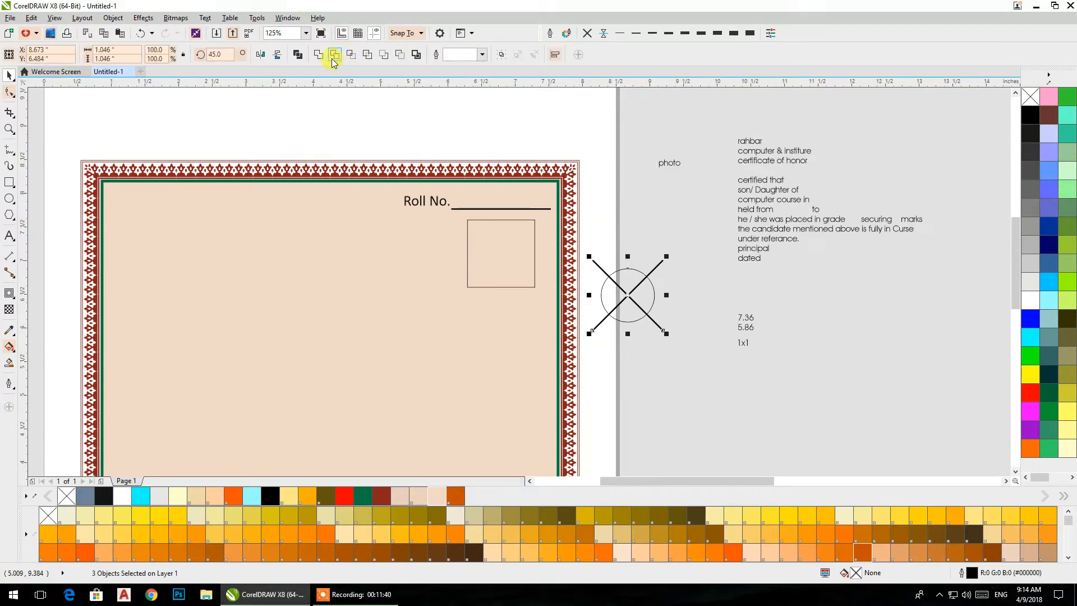
click(333, 56)
click(698, 326)
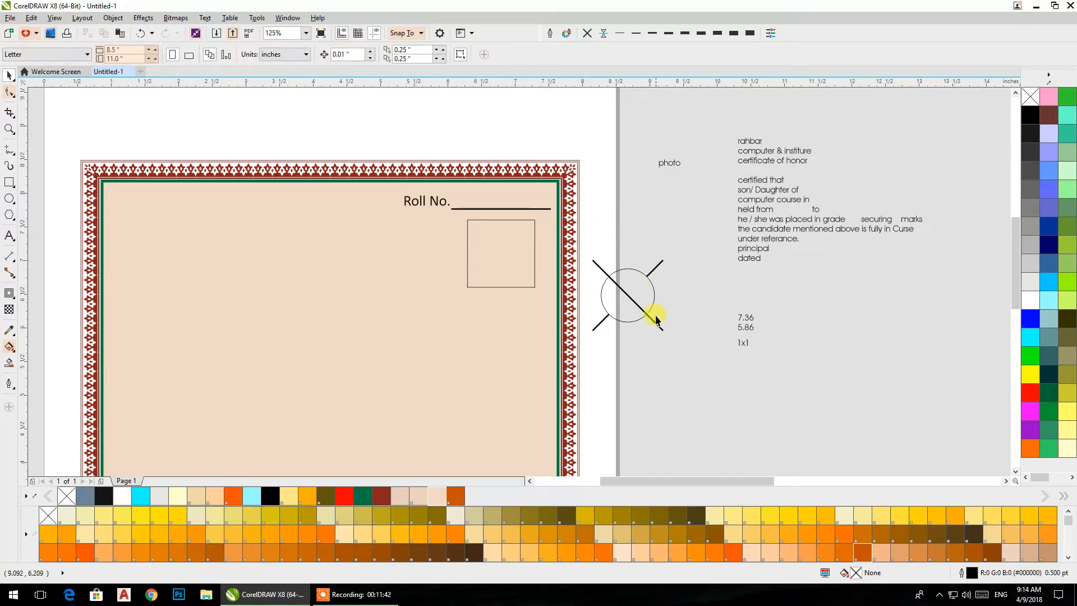
click(649, 309)
shift+click(651, 317)
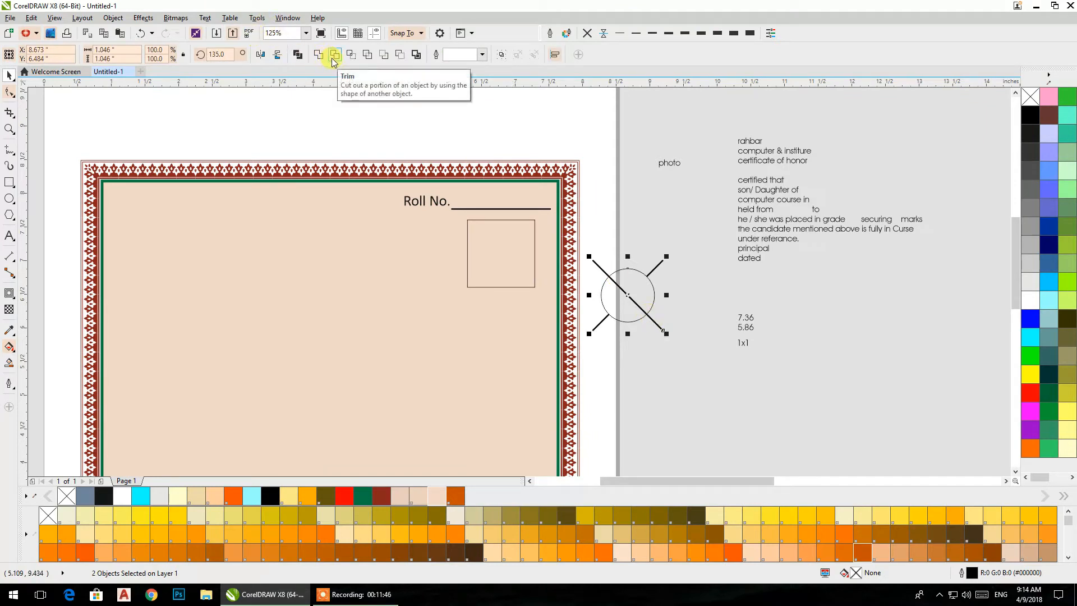
click(334, 54)
click(654, 344)
click(647, 317)
key(Delete)
- Weld the four remaining diagonal segments into one object and centre it in the photo square
click(650, 317)
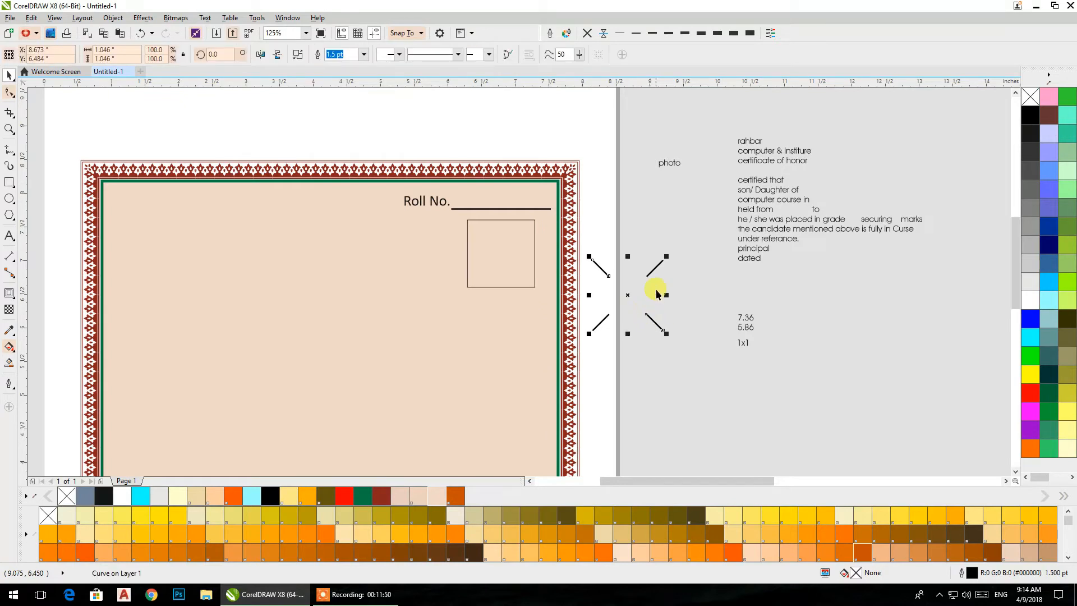
shift+click(660, 269)
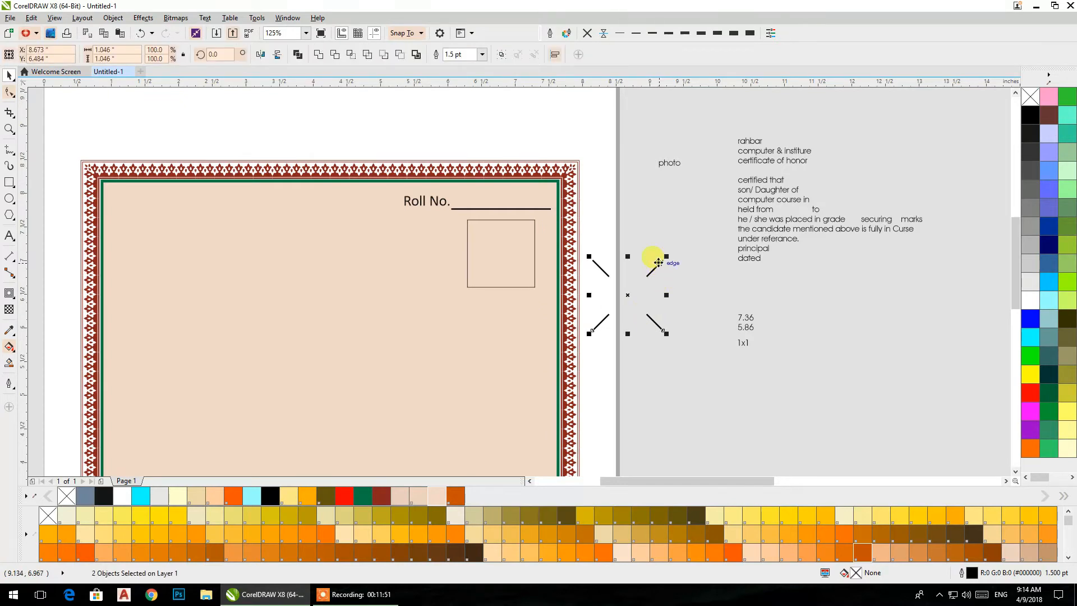
click(319, 55)
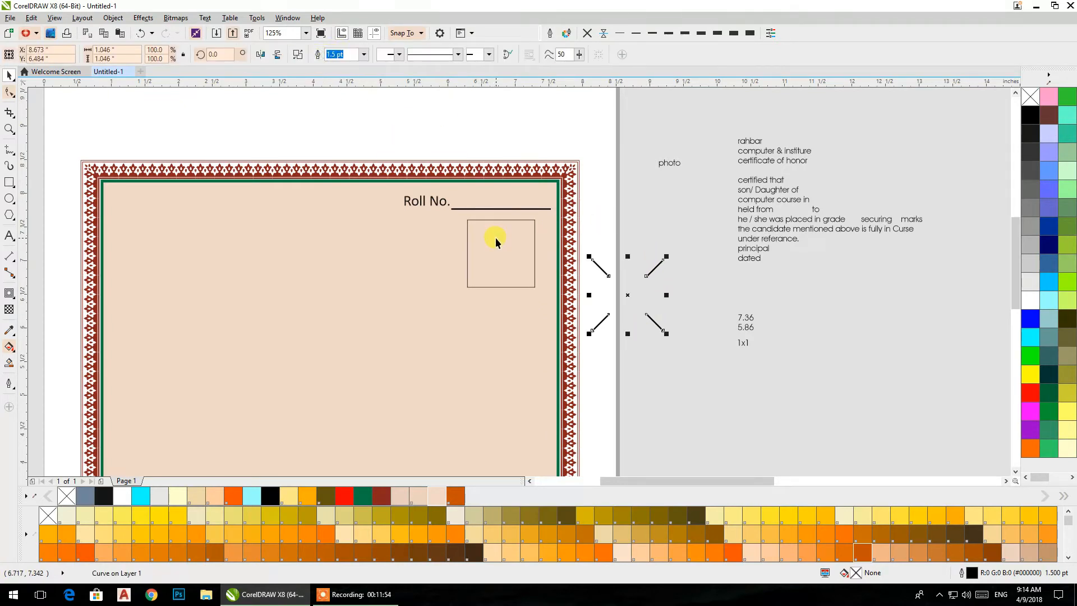
shift+click(496, 238)
key(c)
key(e)
click(662, 337)
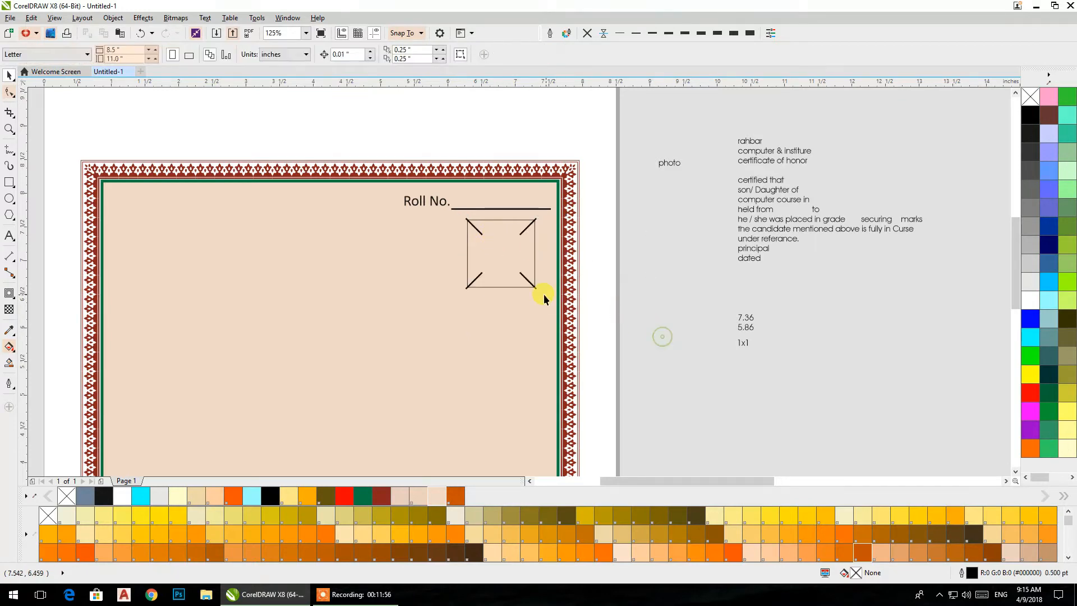
- Scale the diagonal corner marks down about their centre to about 0.8 inch so they fit inside the photo square
click(529, 282)
drag(542, 291, 531, 285)
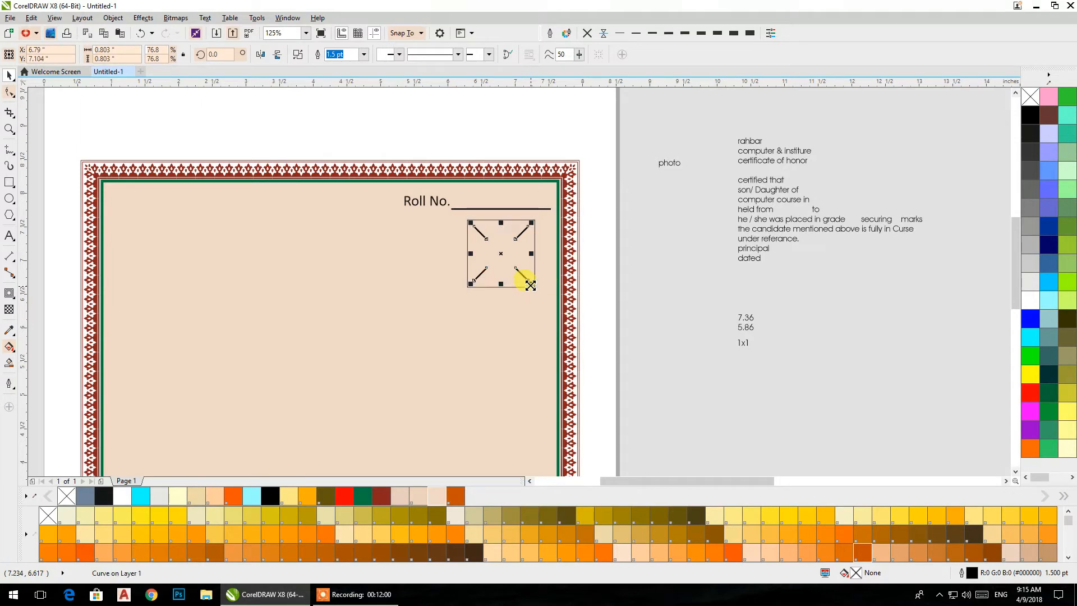
click(673, 308)
- Change the "photo" text to uppercase and centre it horizontally and vertically in the photo square
click(680, 166)
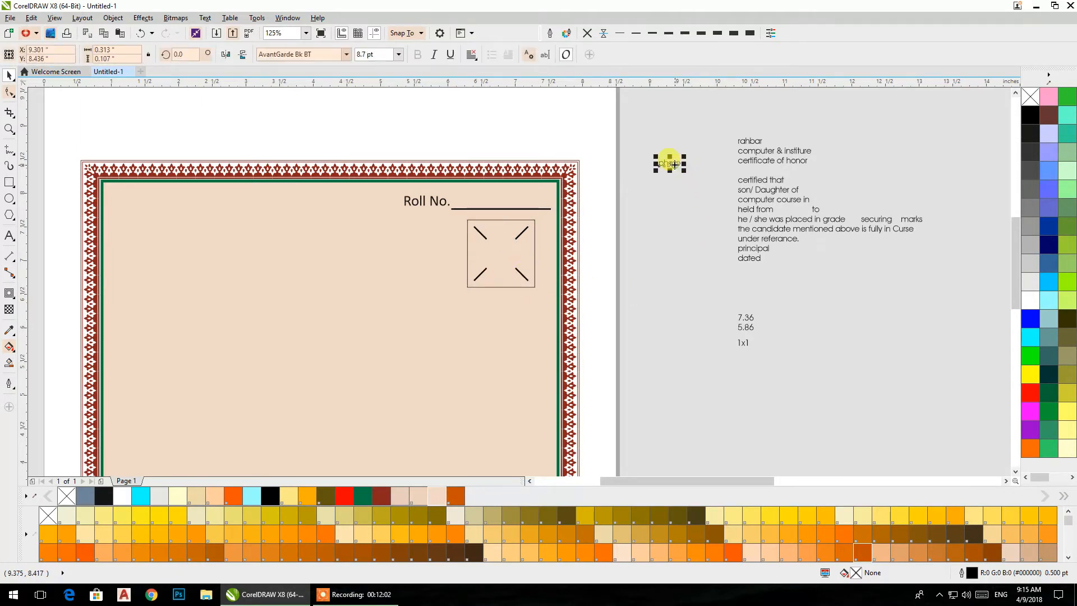
click(205, 17)
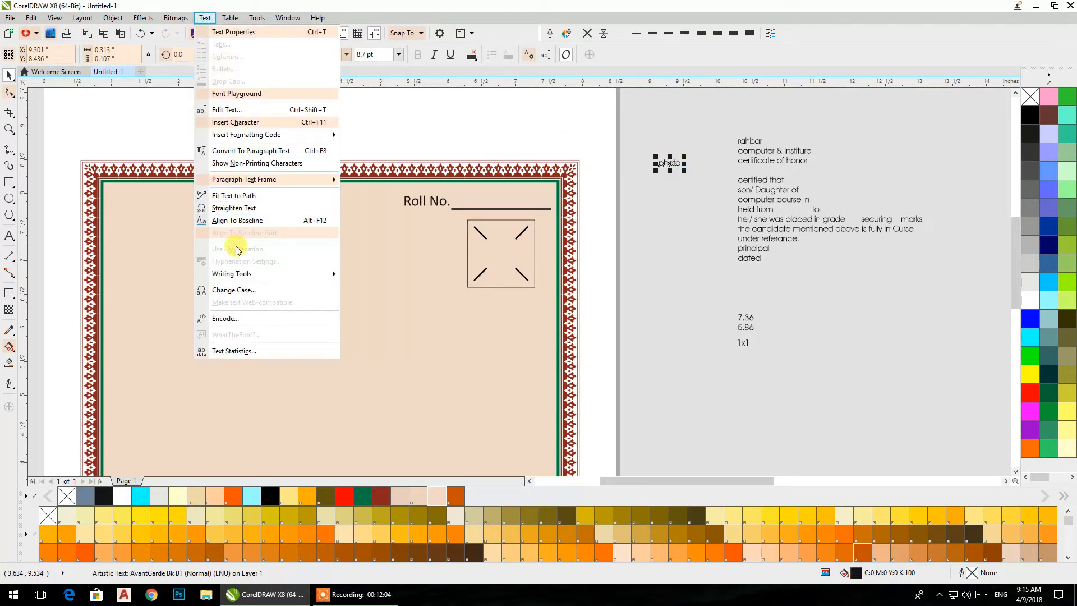
click(234, 289)
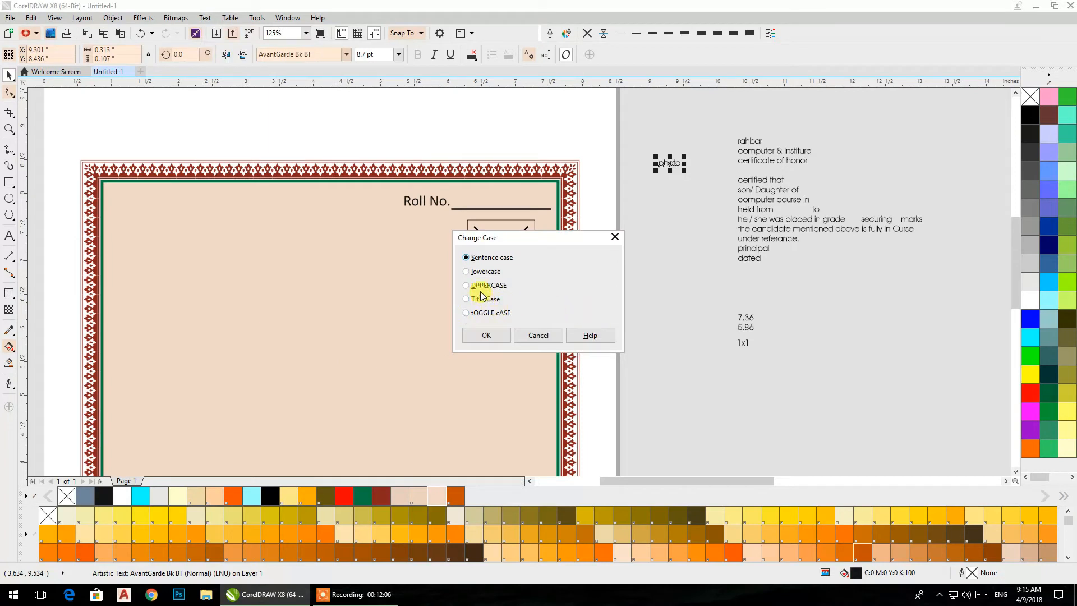
click(484, 334)
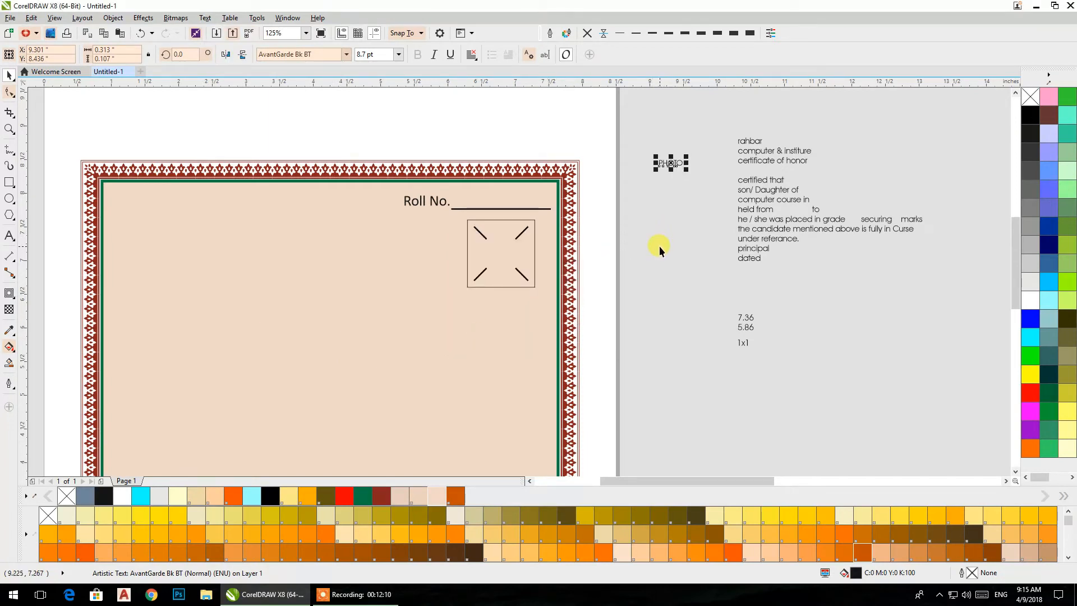
shift+click(524, 261)
key(c)
key(e)
click(661, 351)
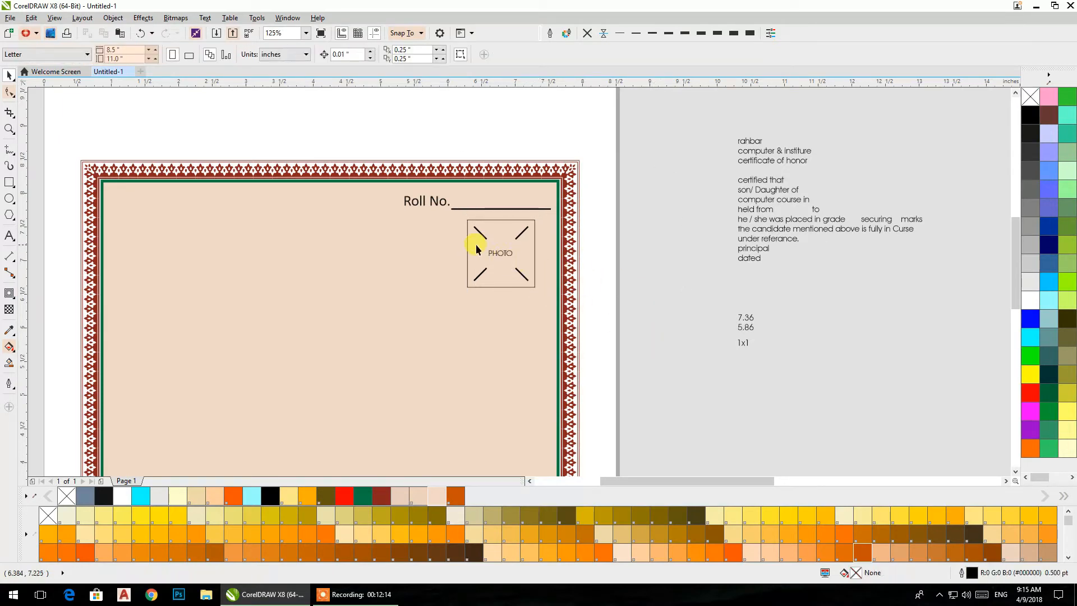
- Set the outline width of the diagonal corner marks in the photo square to 0.75 pt
scroll(478, 248, up, 2)
scroll(485, 244, up, 2)
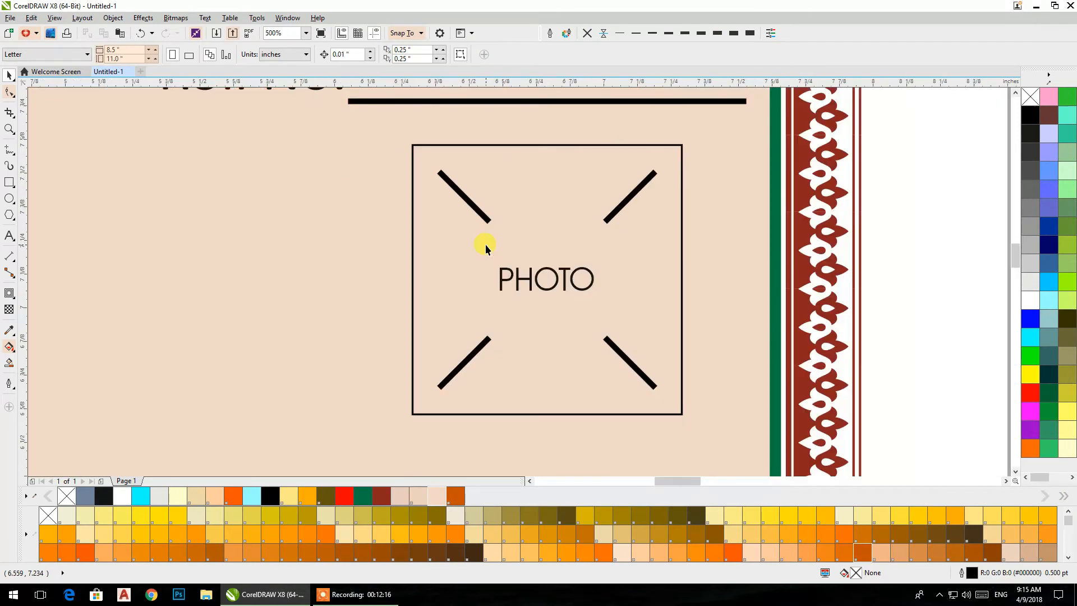
click(484, 216)
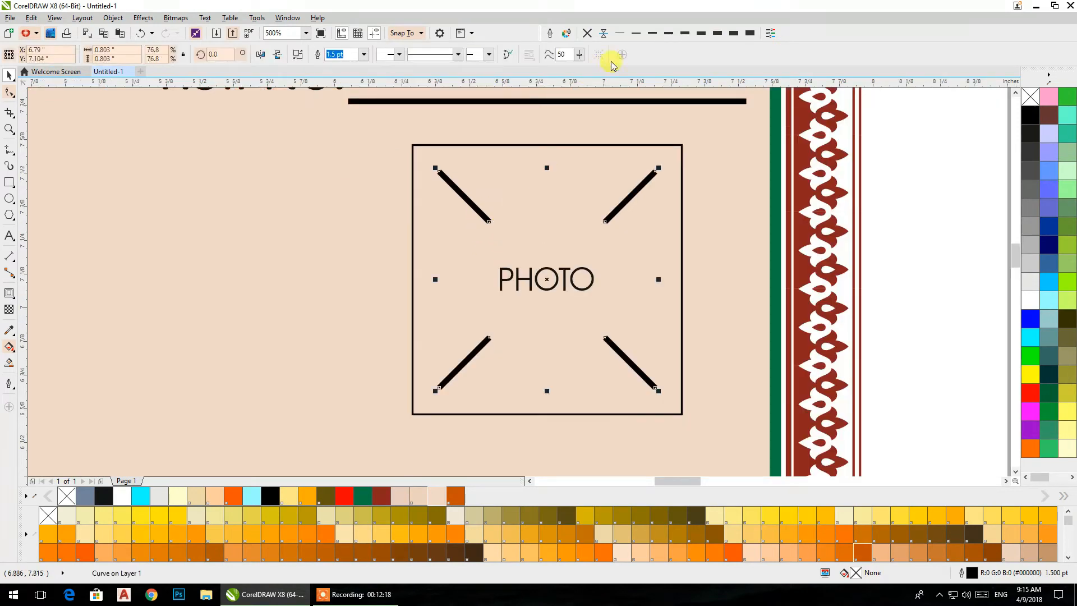
click(635, 35)
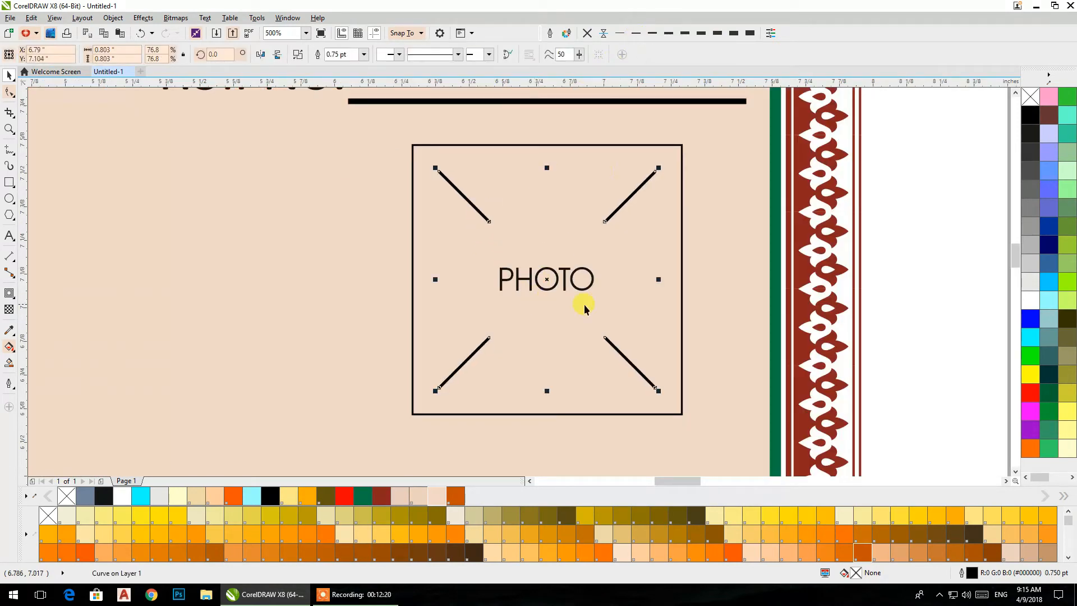
click(904, 261)
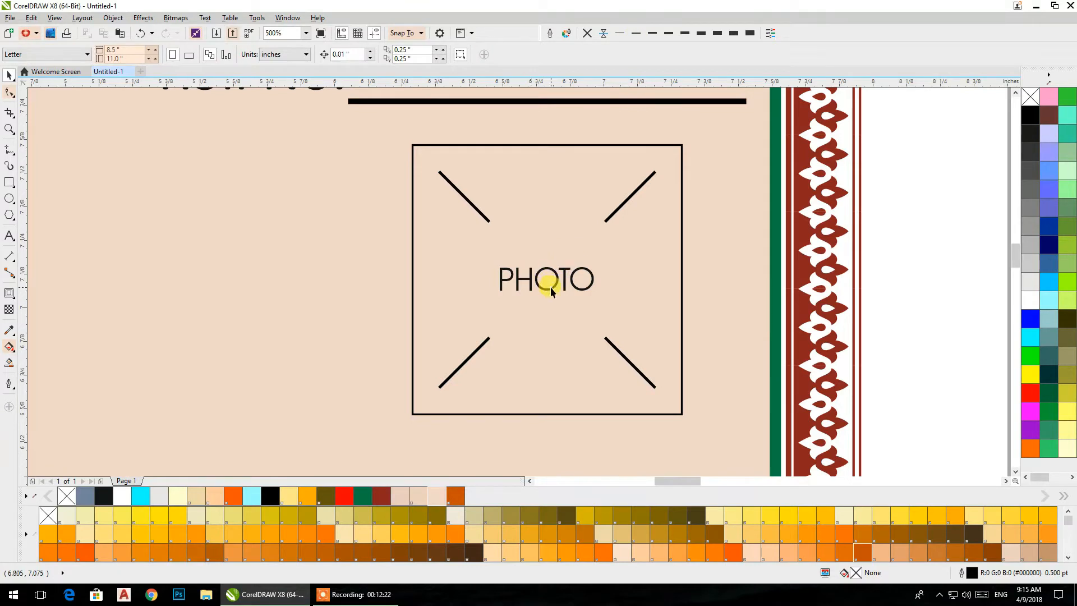
- Set the font of the "PHOTO" text to Calibri
click(551, 287)
click(346, 54)
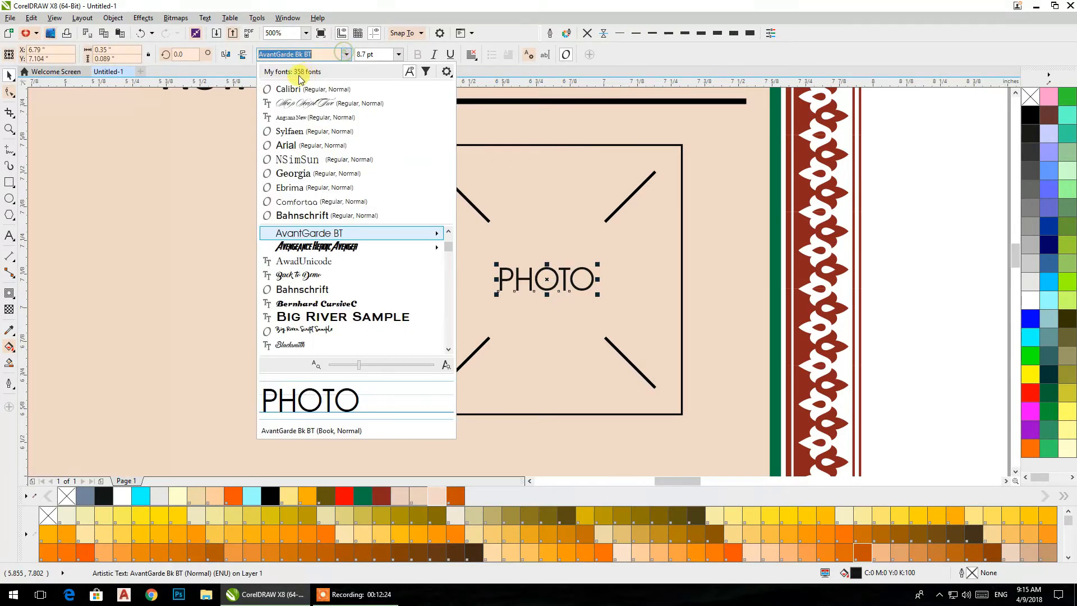
click(292, 90)
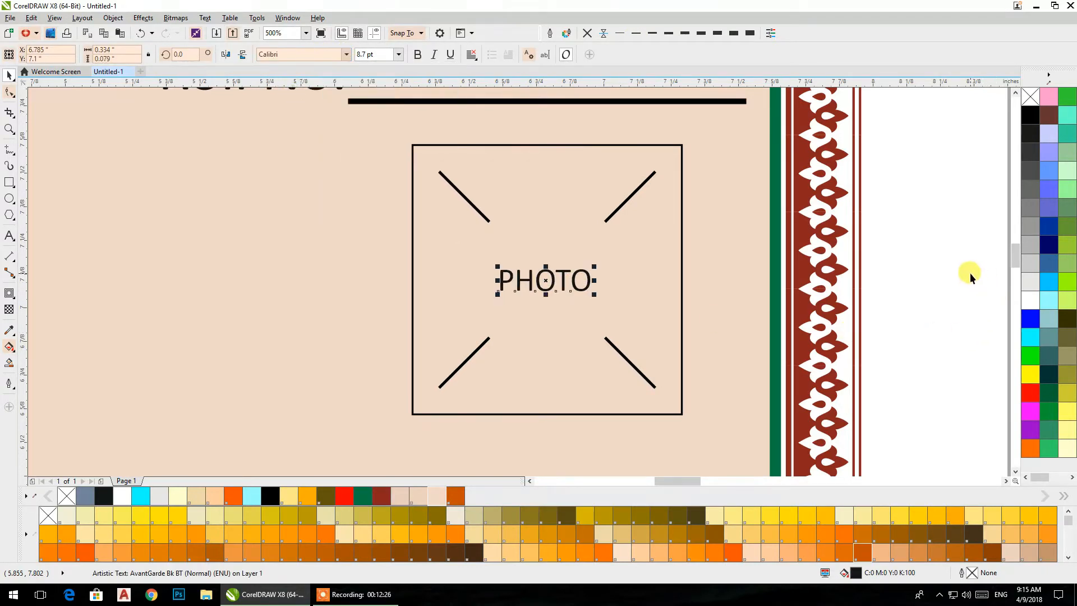
click(953, 271)
- Cut the lines "rahbar" and "computer & institure" from the notes text and paste them as separate artistic text beside it
scroll(909, 261, down, 2)
scroll(897, 259, down, 1)
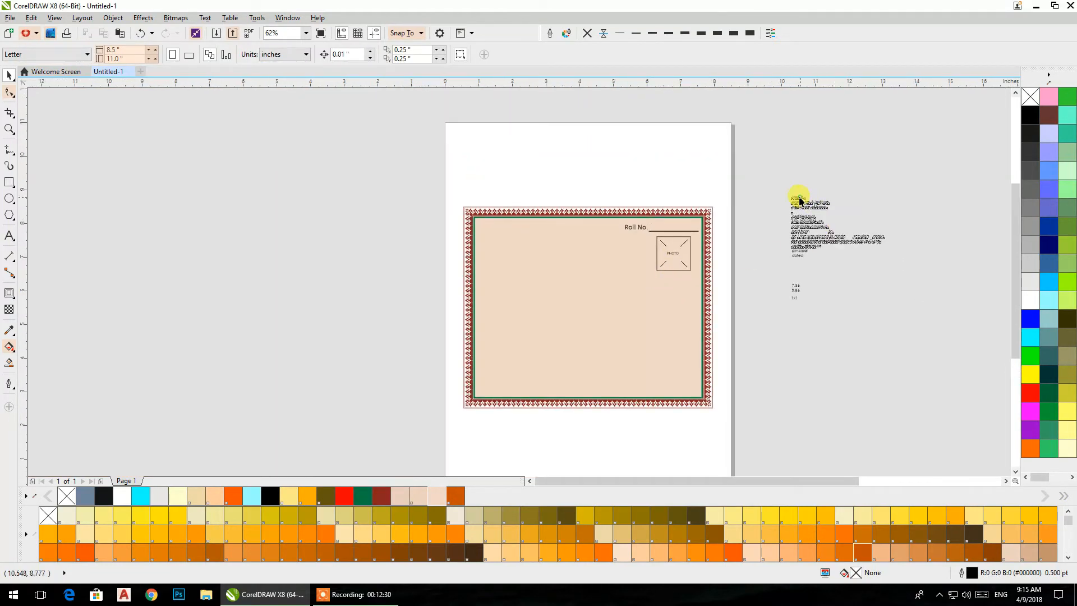
click(811, 202)
scroll(819, 205, up, 2)
double_click(848, 184)
drag(852, 185, 725, 170)
right_click(729, 175)
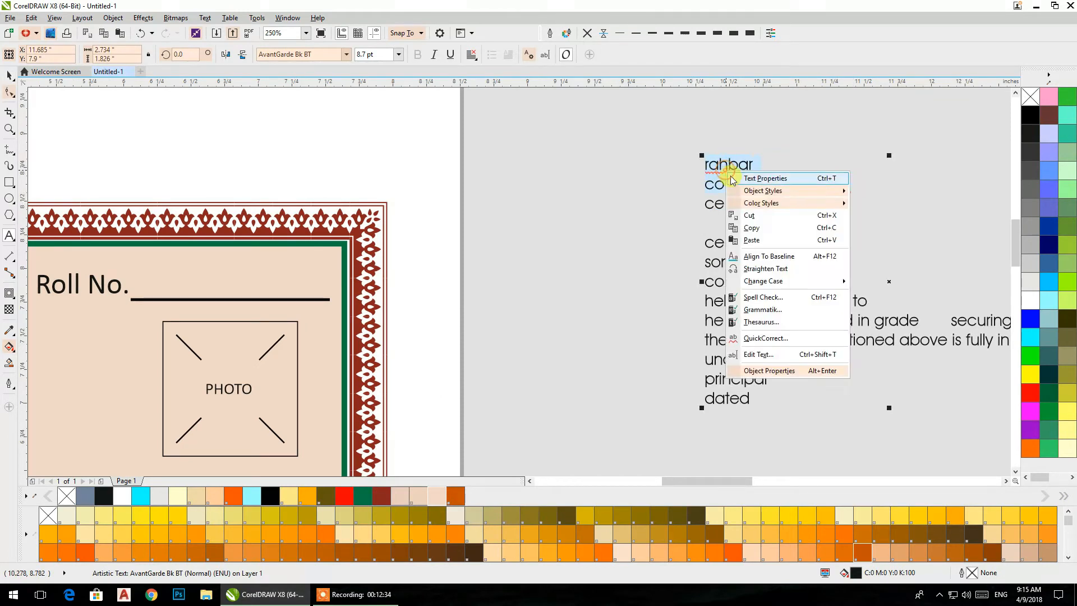
click(749, 215)
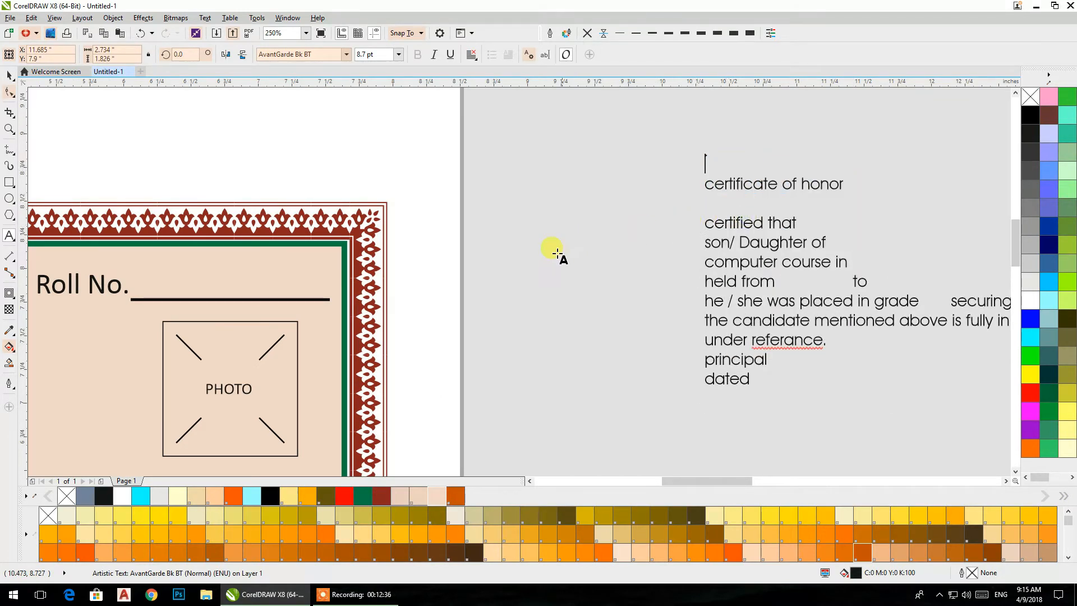
click(534, 266)
text(rahbar computer & institure)
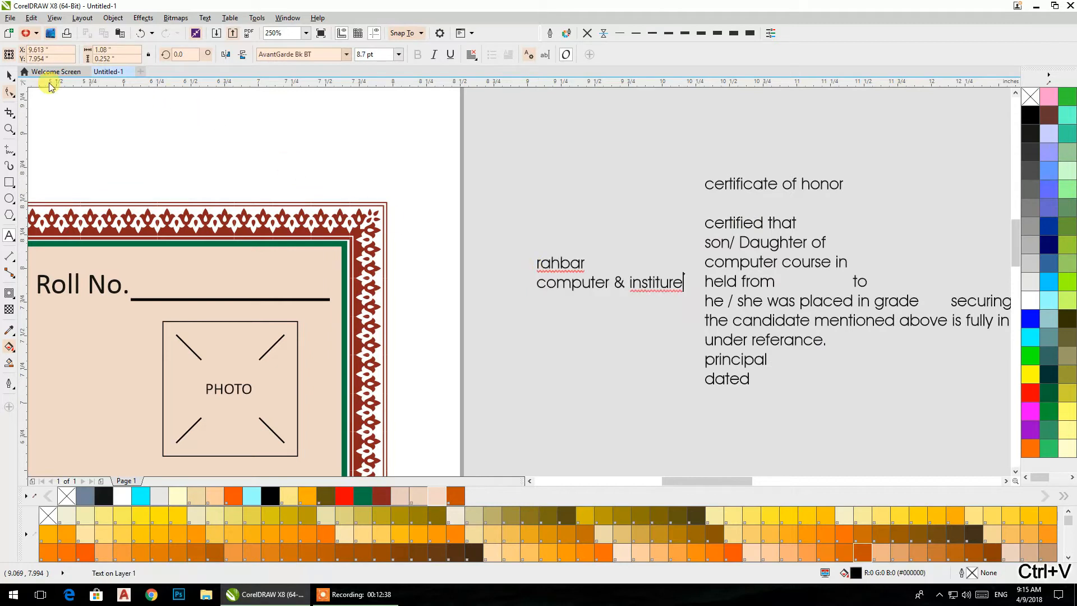
- Set the font of the "rahbar computer & institure" text to Bernhard CursiveC
click(9, 74)
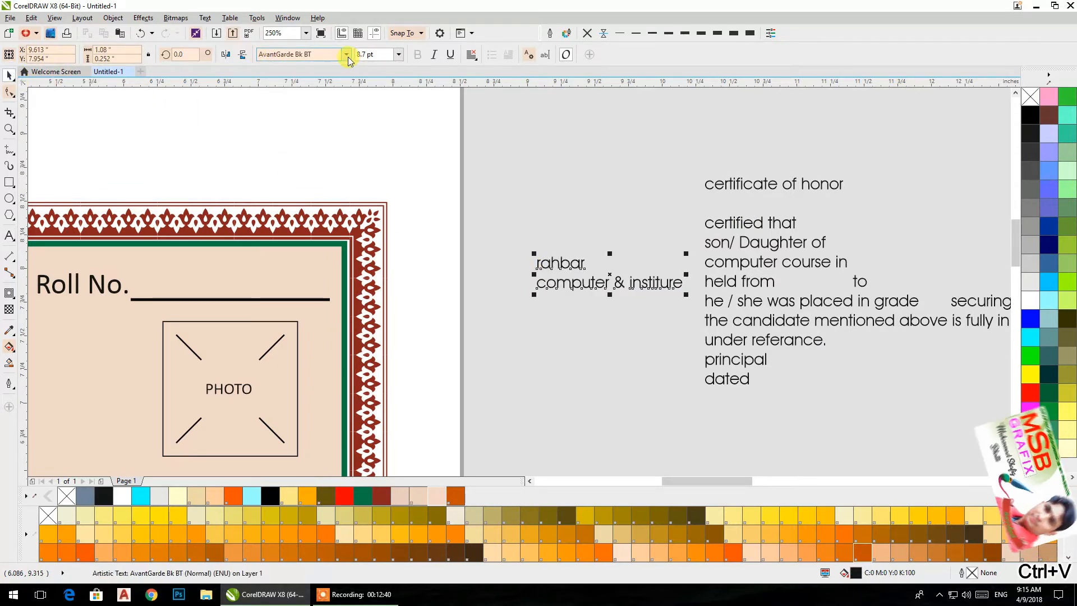
click(347, 54)
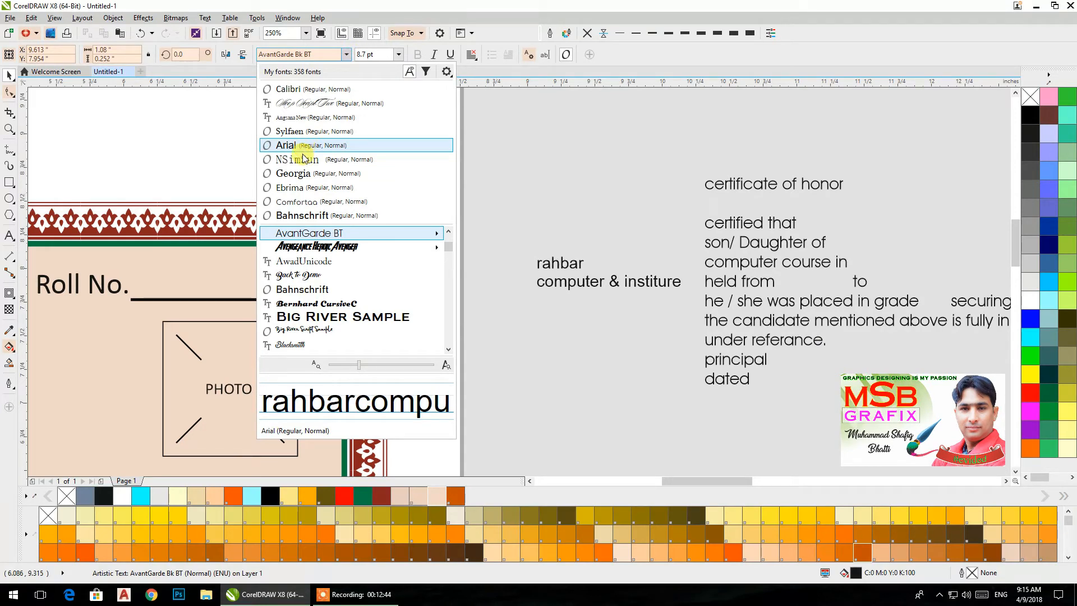
click(306, 303)
- Draw a rectangle about 2.68 by 0.63 inch near the panel's upper edge, just left of the "Roll No." text
scroll(585, 299, down, 2)
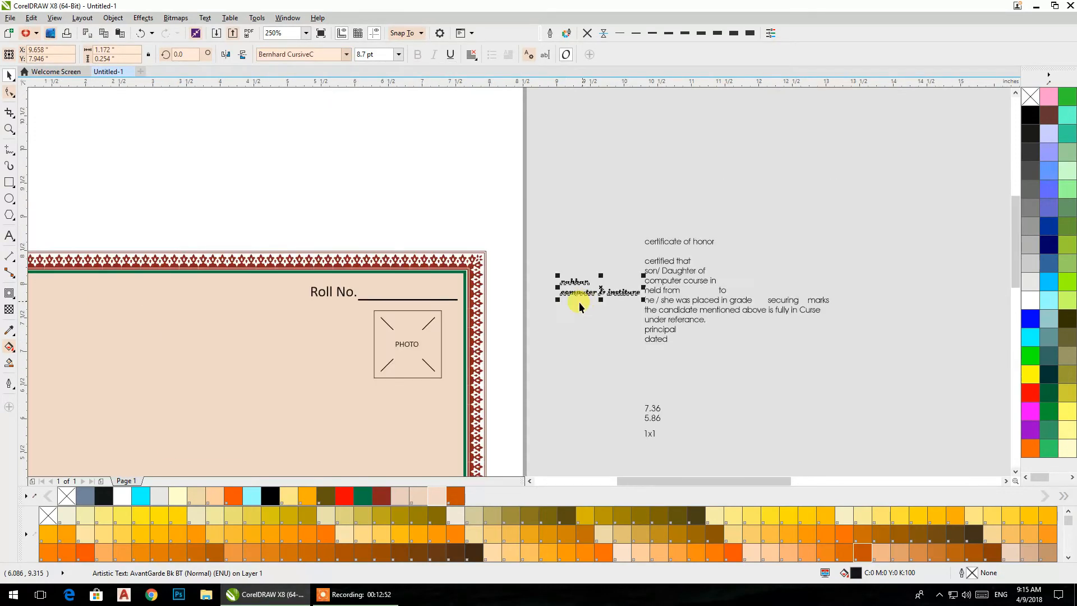
scroll(649, 314, left, 3)
click(8, 183)
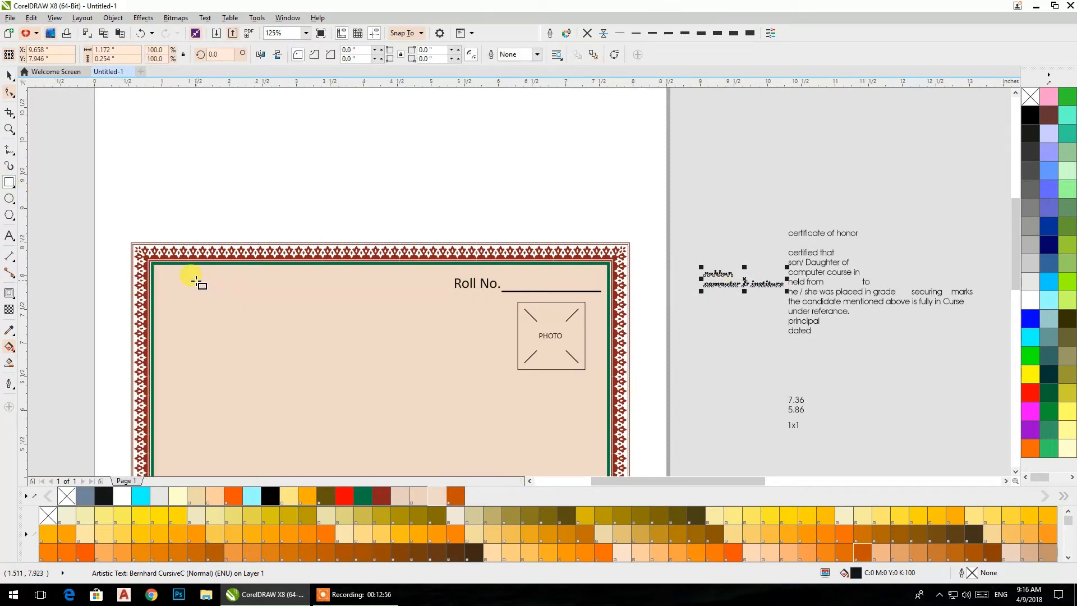
drag(266, 284, 446, 327)
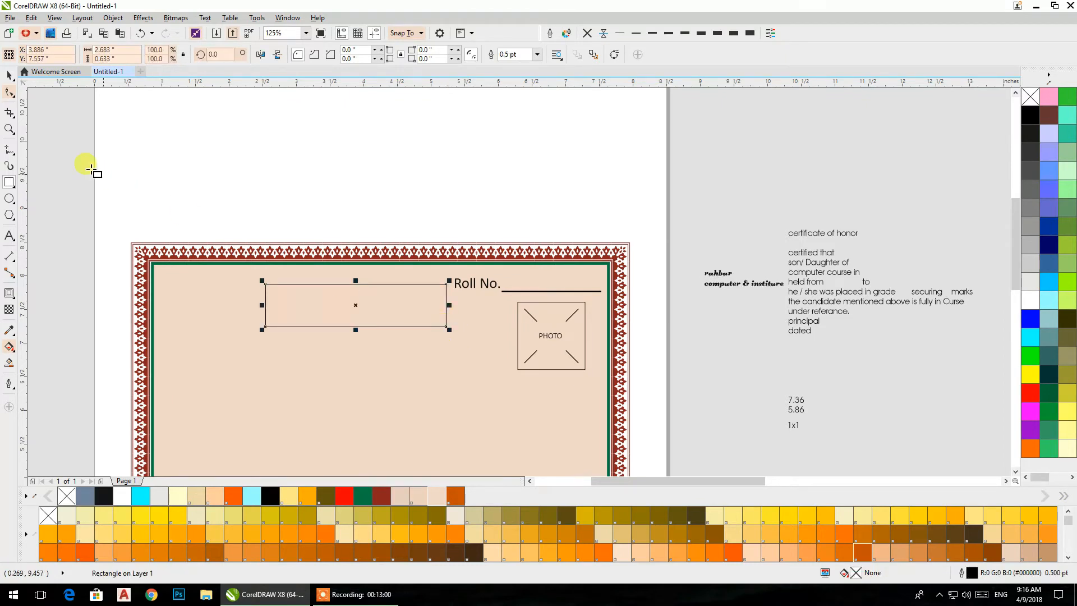
click(9, 76)
drag(356, 280, 344, 348)
key(ctrl+z)
- Break the institute text apart into separate lines and centre the word "rahbar" inside the empty rectangle
click(713, 283)
drag(713, 282, 684, 335)
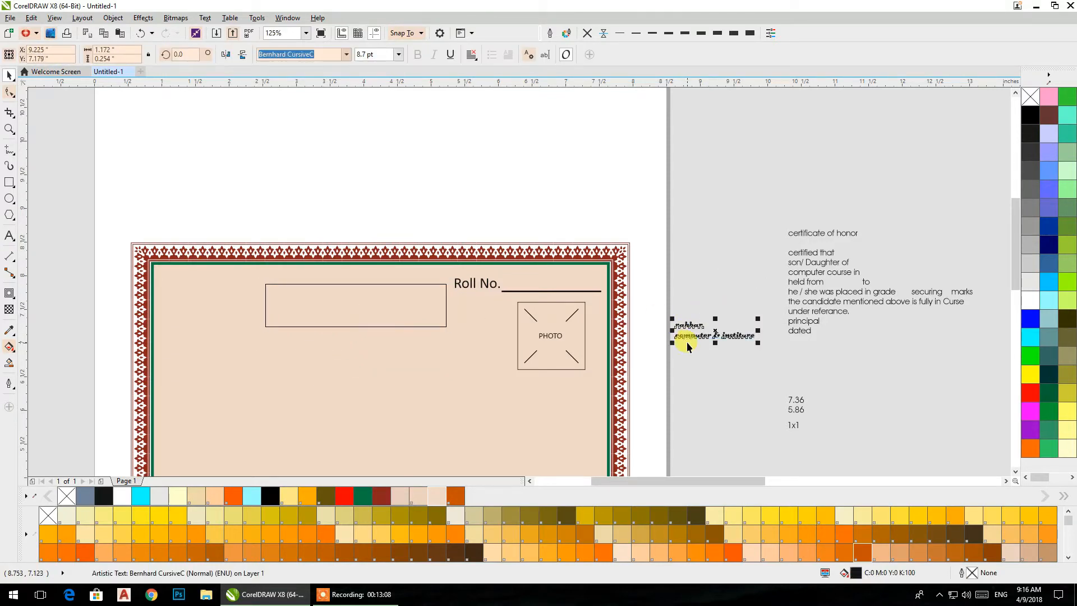
key(ctrl+k)
shift+click(426, 301)
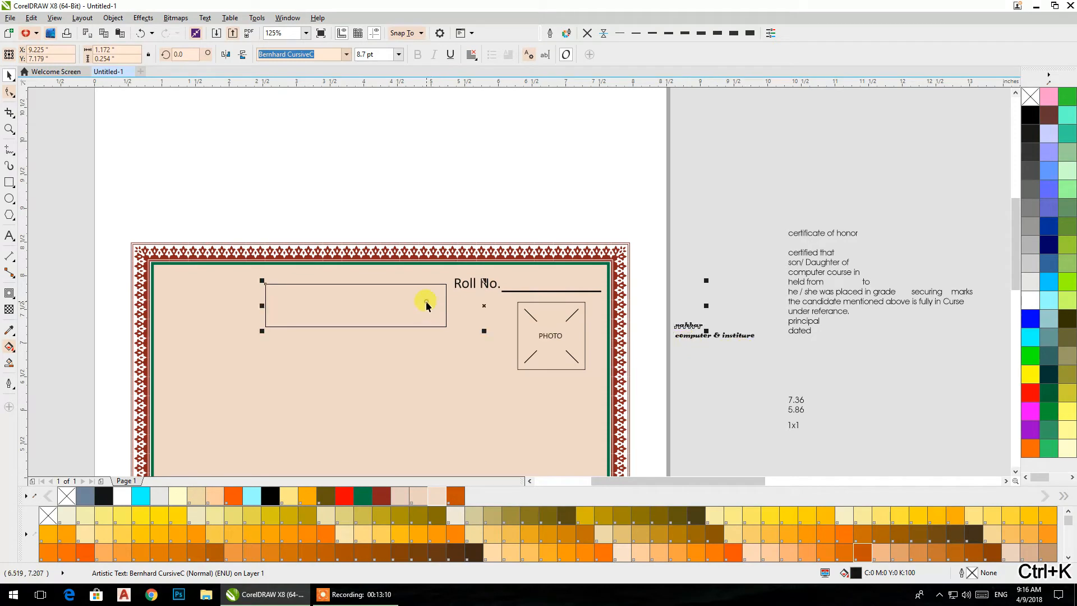
key(e)
key(c)
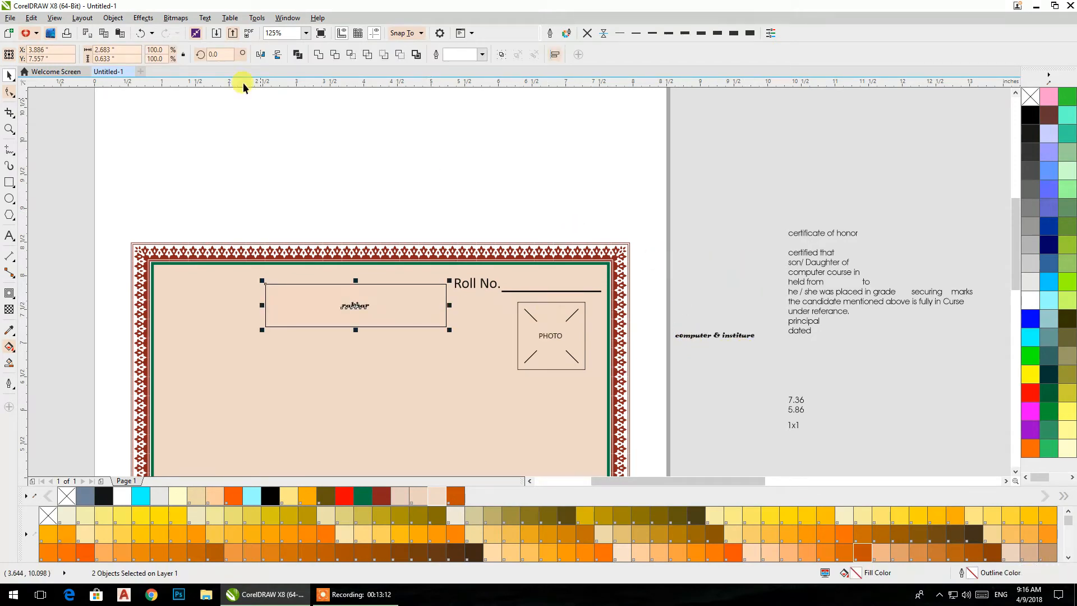
- Convert the word "rahbar" to uppercase and centre it again inside the rectangle
click(356, 305)
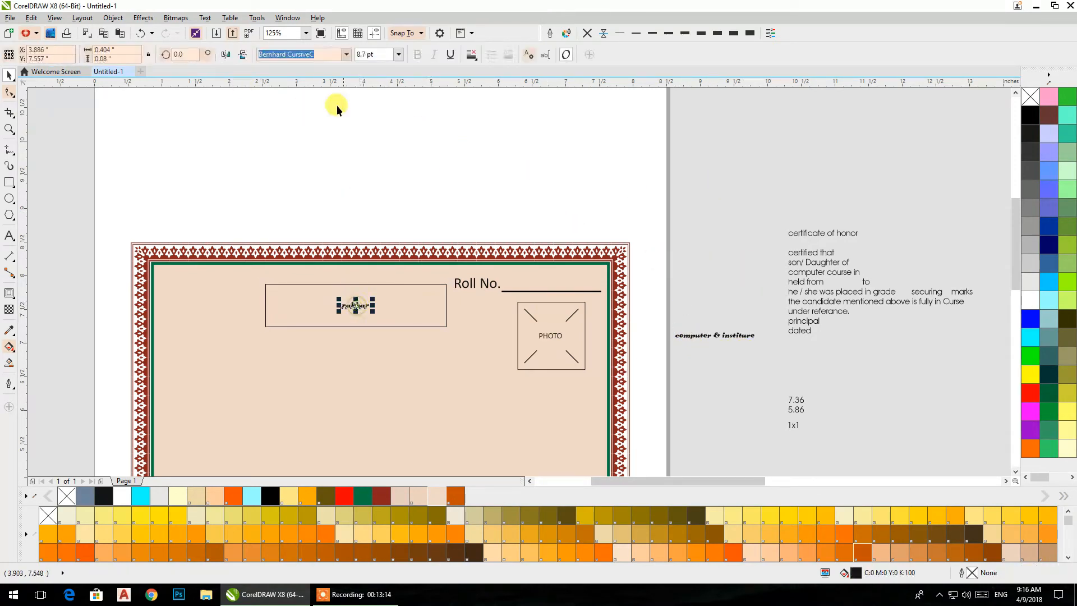
click(204, 18)
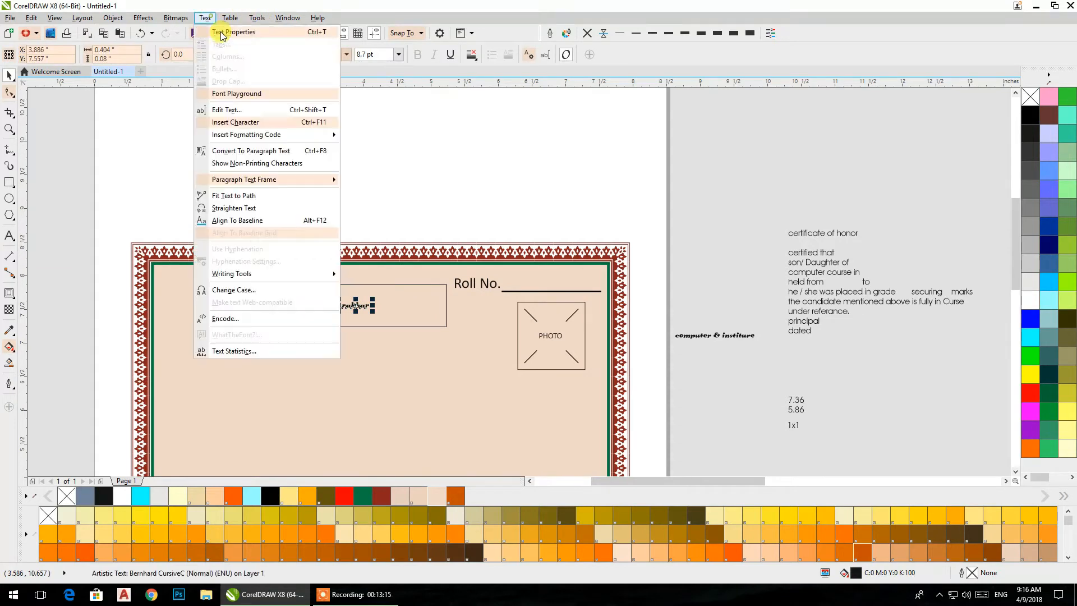
click(260, 290)
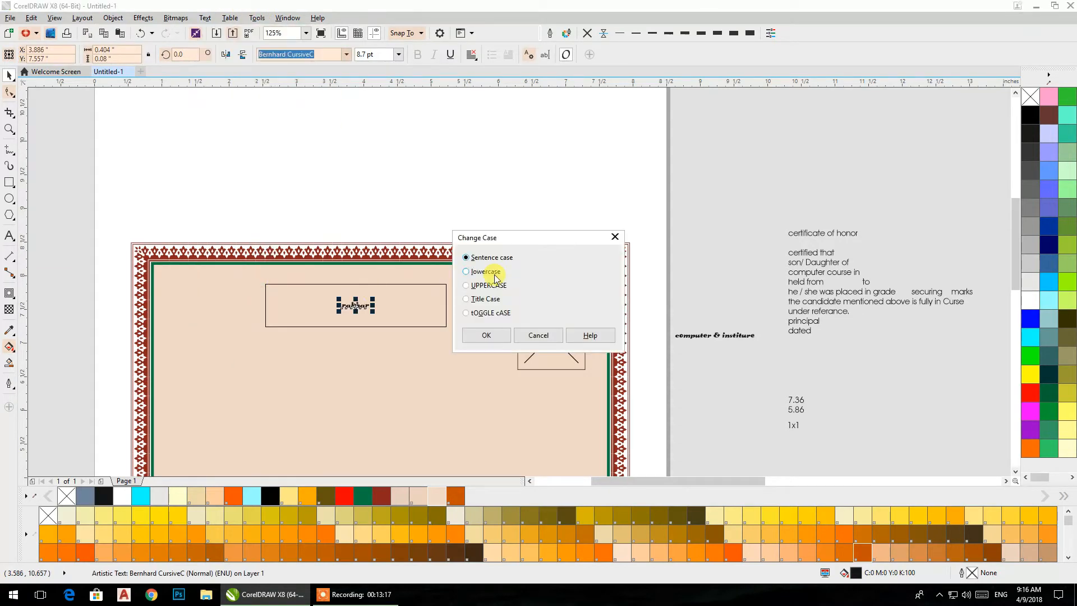
click(486, 335)
shift+click(306, 323)
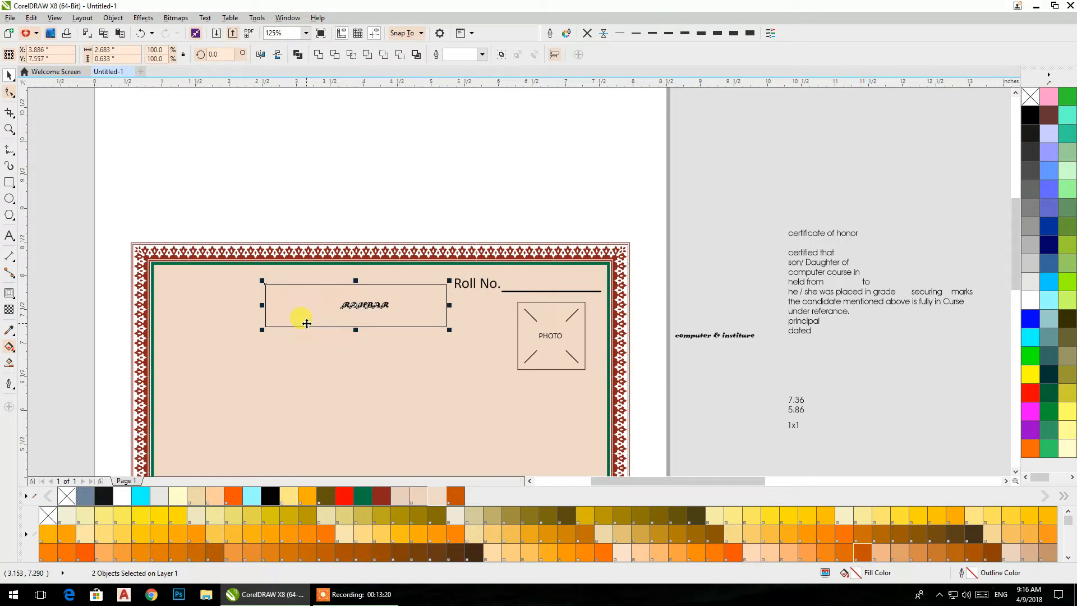
click(706, 228)
- Enlarge the "RAHBAR" text about its centre to about 2.17 by 0.27 inch within the rectangle
scroll(337, 308, up, 3)
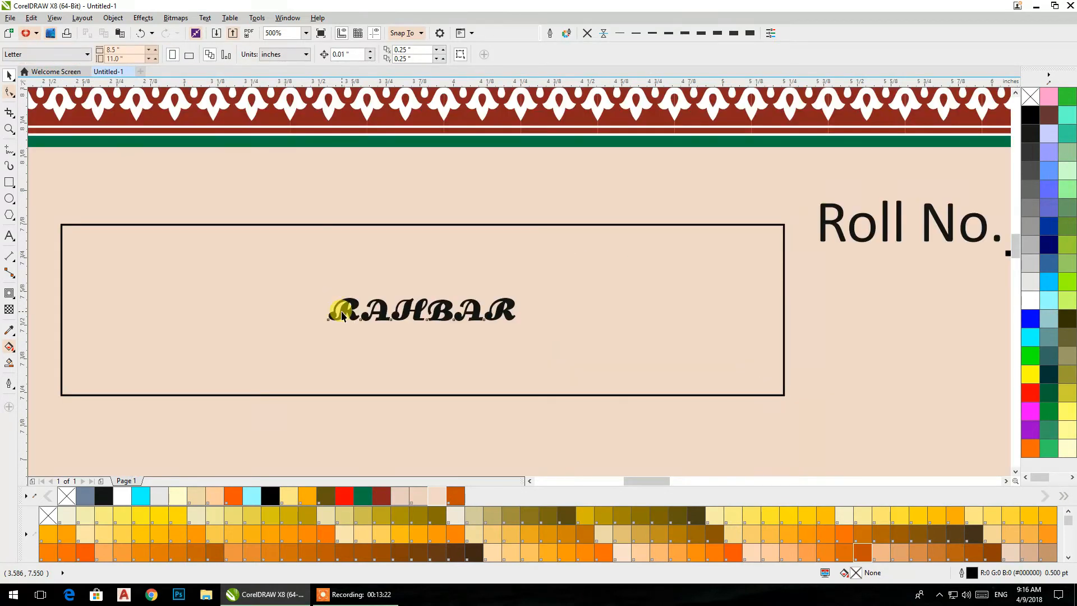
click(341, 315)
drag(515, 320, 712, 423)
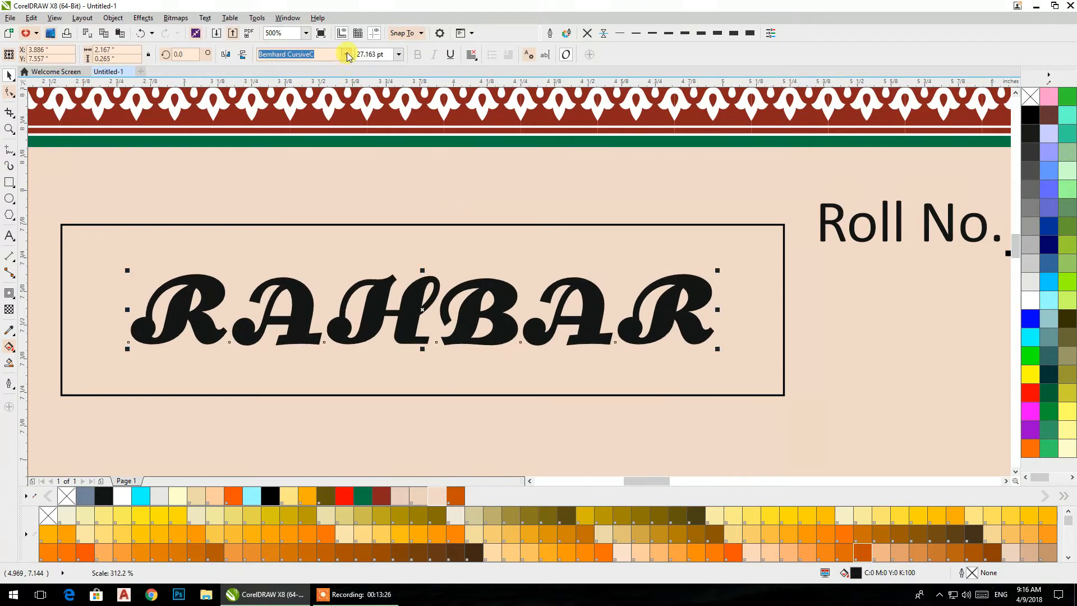
- Set the font of the "RAHBAR" text to Exotc350 Bd BT
click(347, 55)
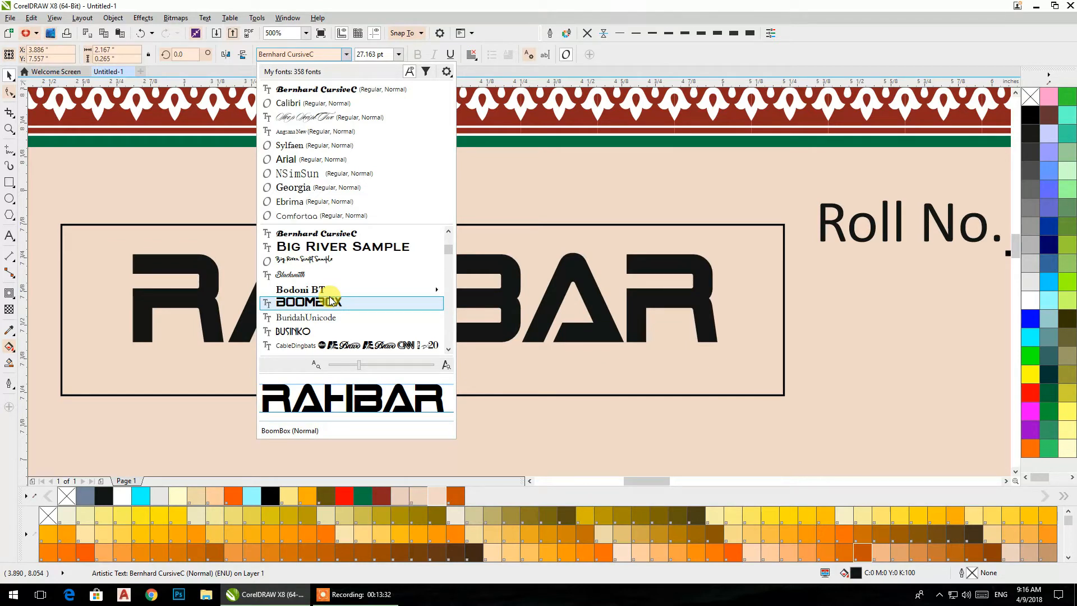
scroll(328, 302, down, 2)
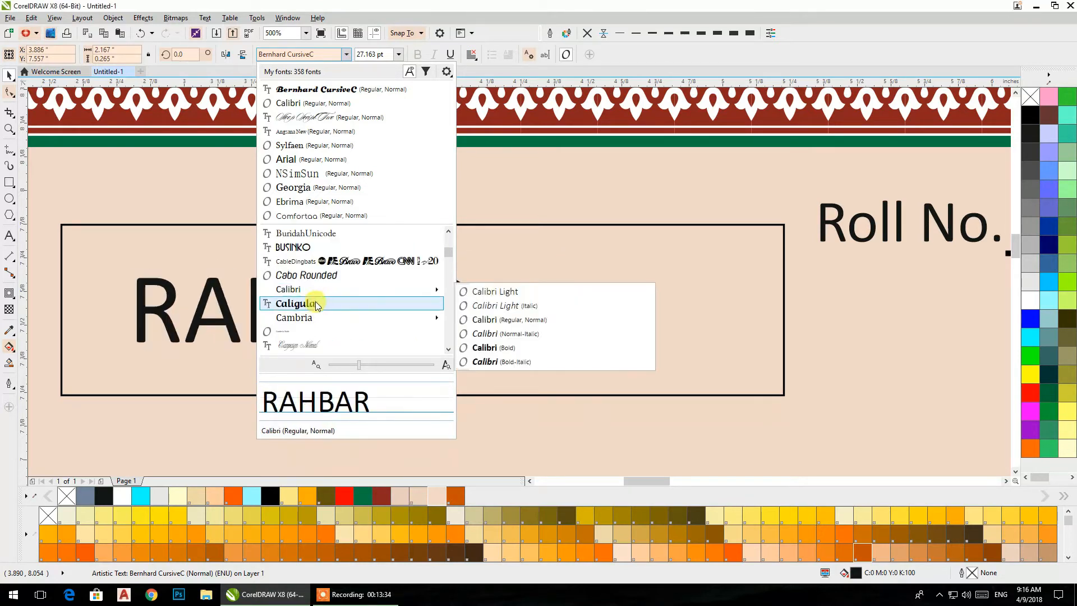
scroll(354, 292, down, 2)
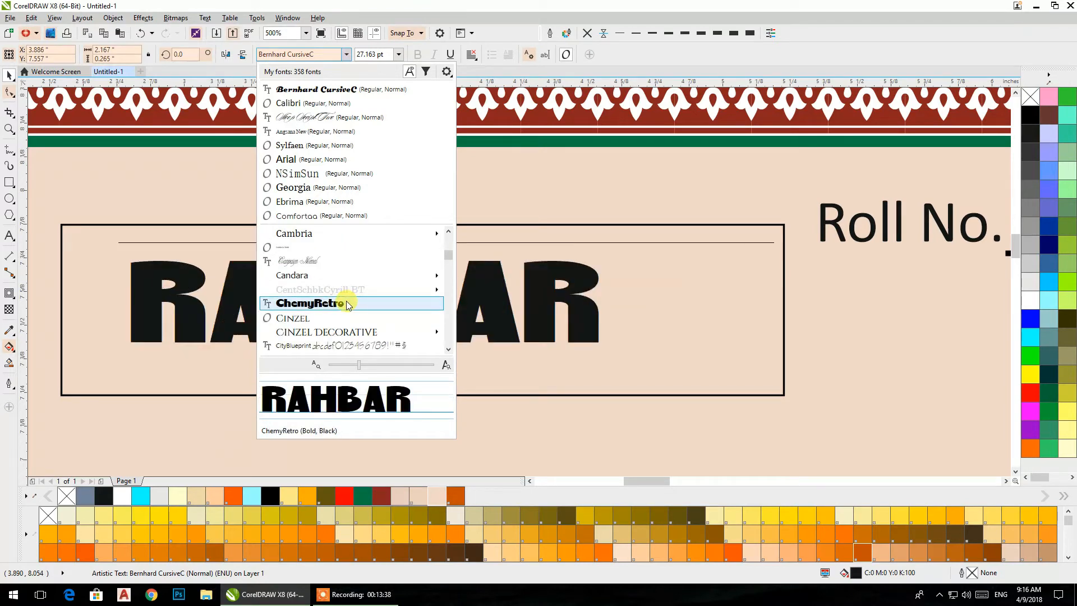
scroll(347, 306, down, 2)
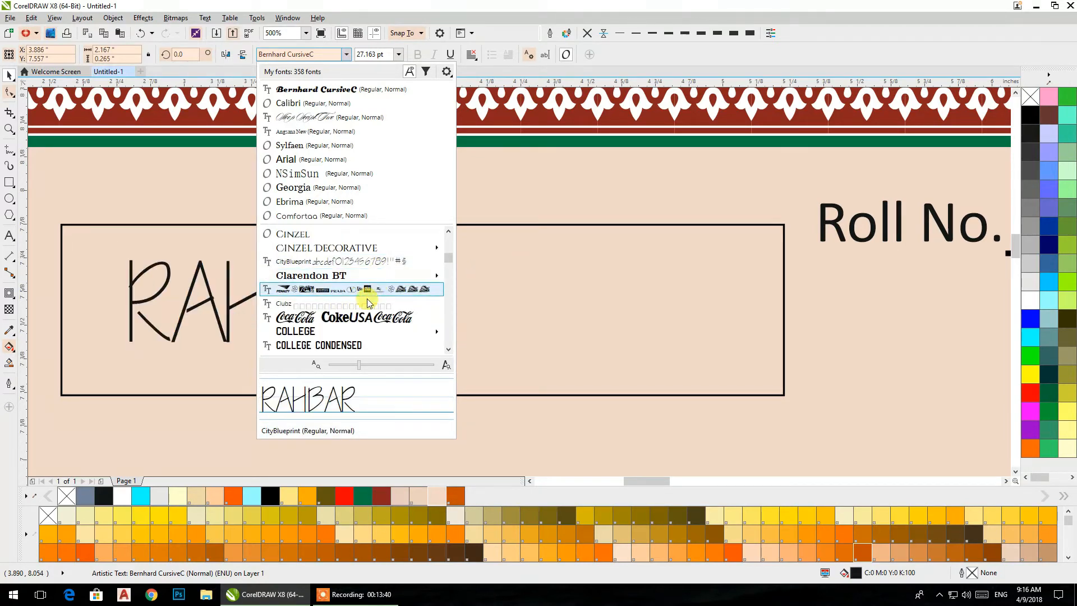
scroll(342, 275, down, 2)
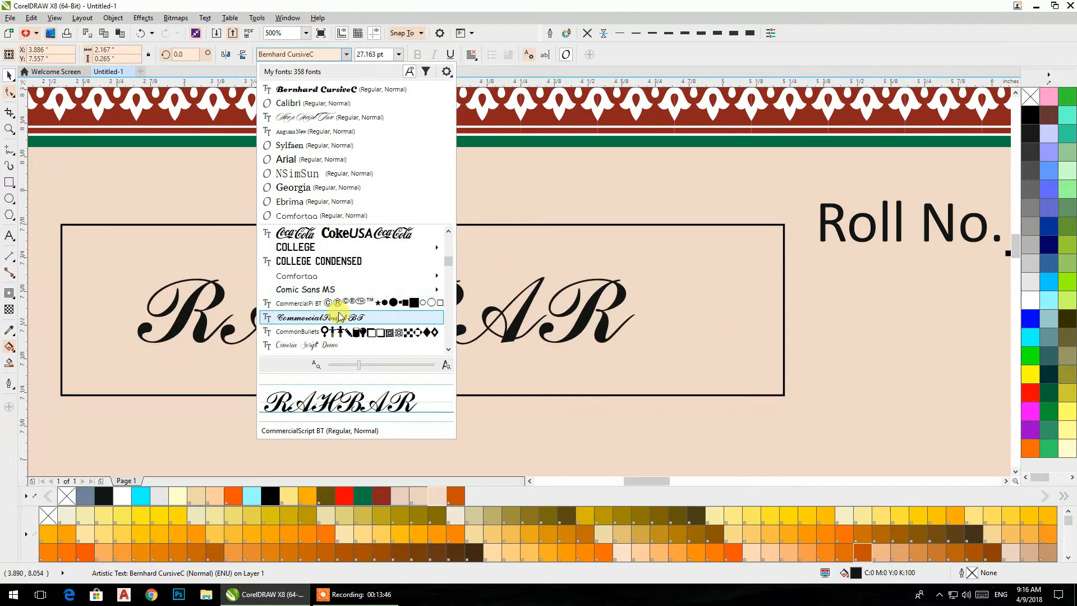
scroll(339, 316, down, 2)
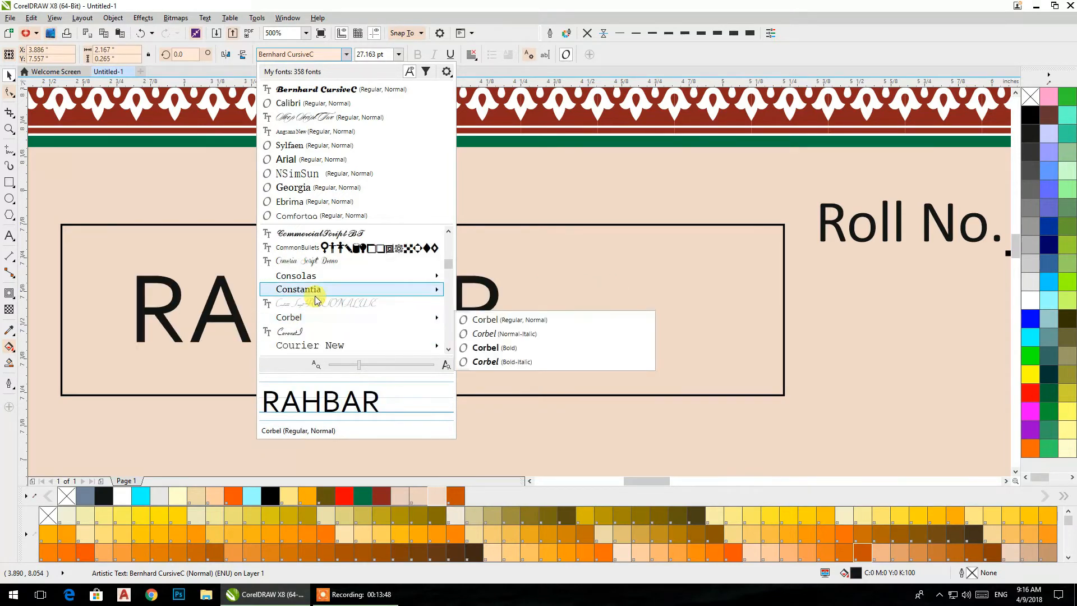
scroll(309, 331, down, 1)
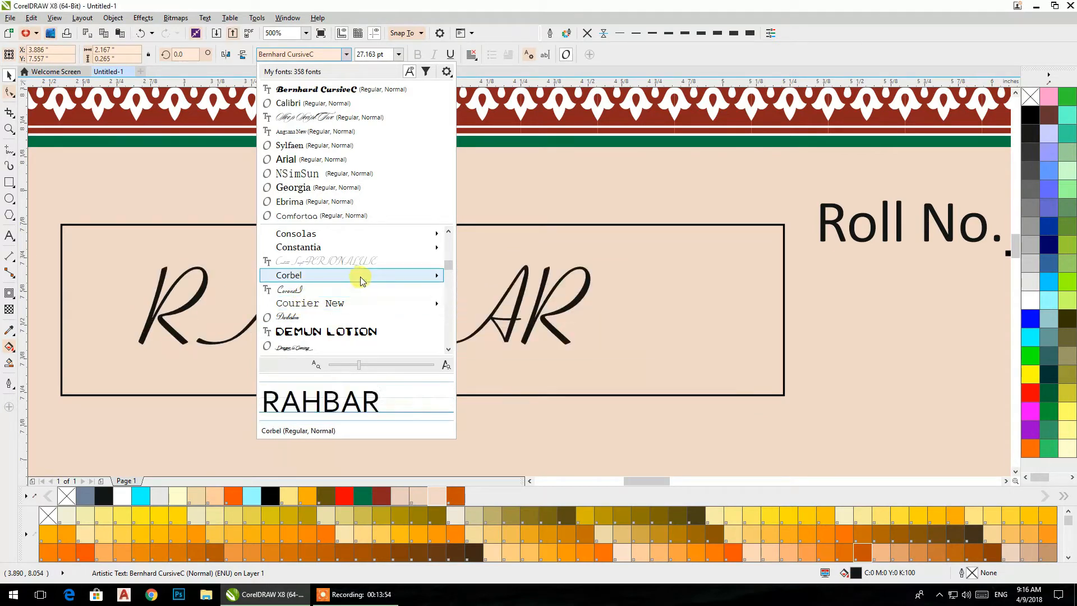
scroll(361, 281, down, 3)
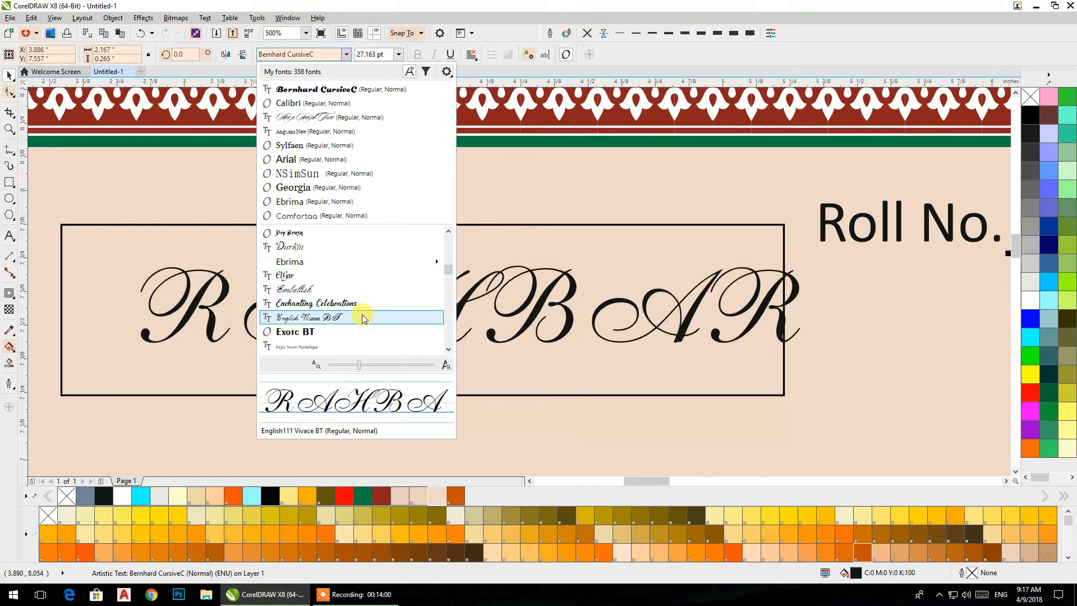
click(353, 328)
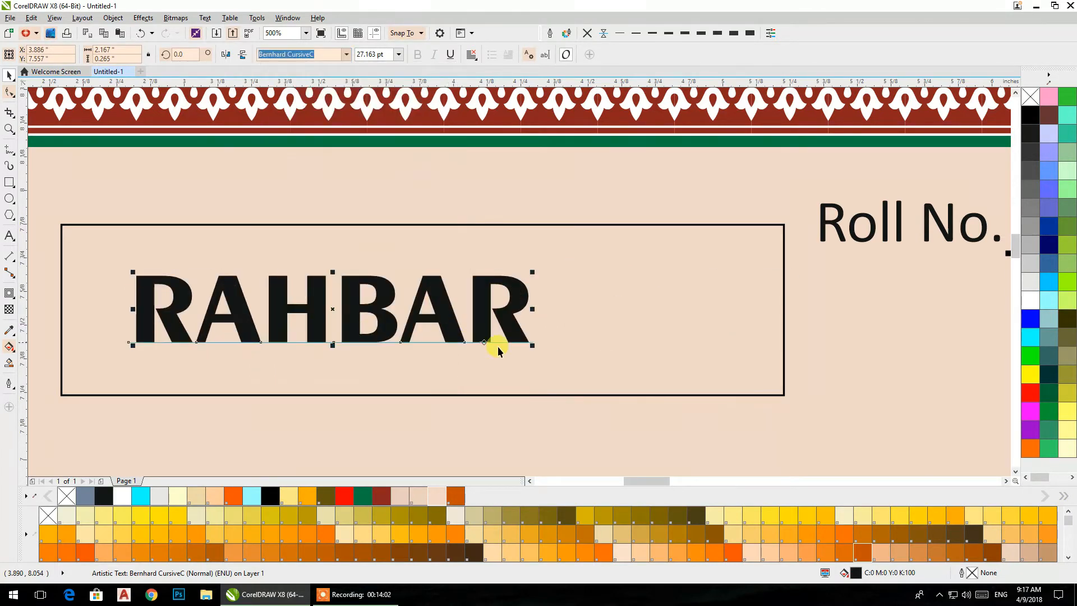
- Scale the "RAHBAR" text up to about 2.61 by 0.44 inch and centre it inside the rectangle
drag(525, 341, 774, 442)
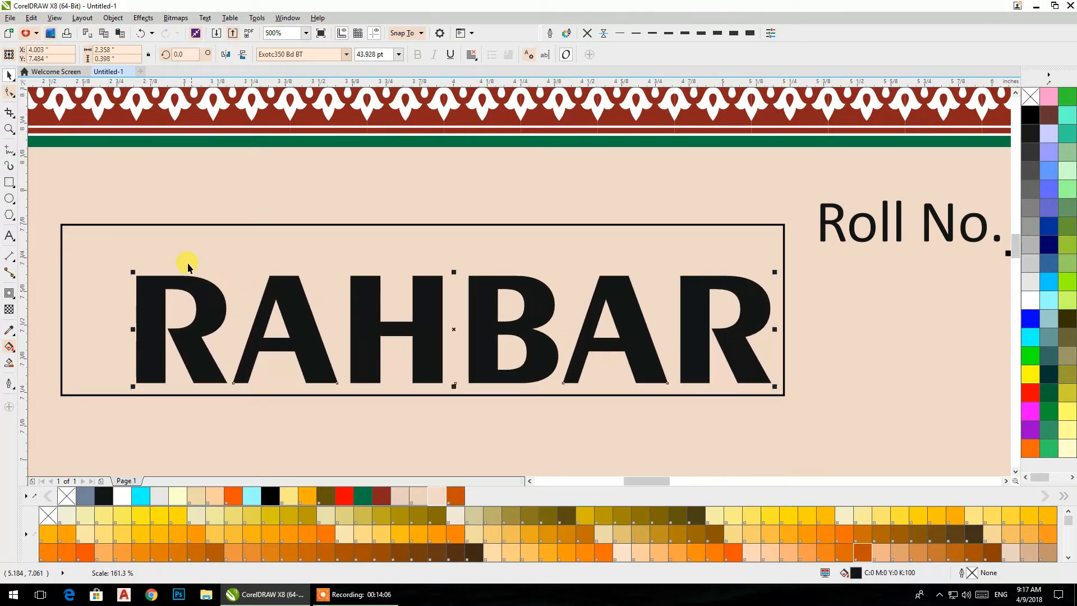
drag(131, 269, 65, 246)
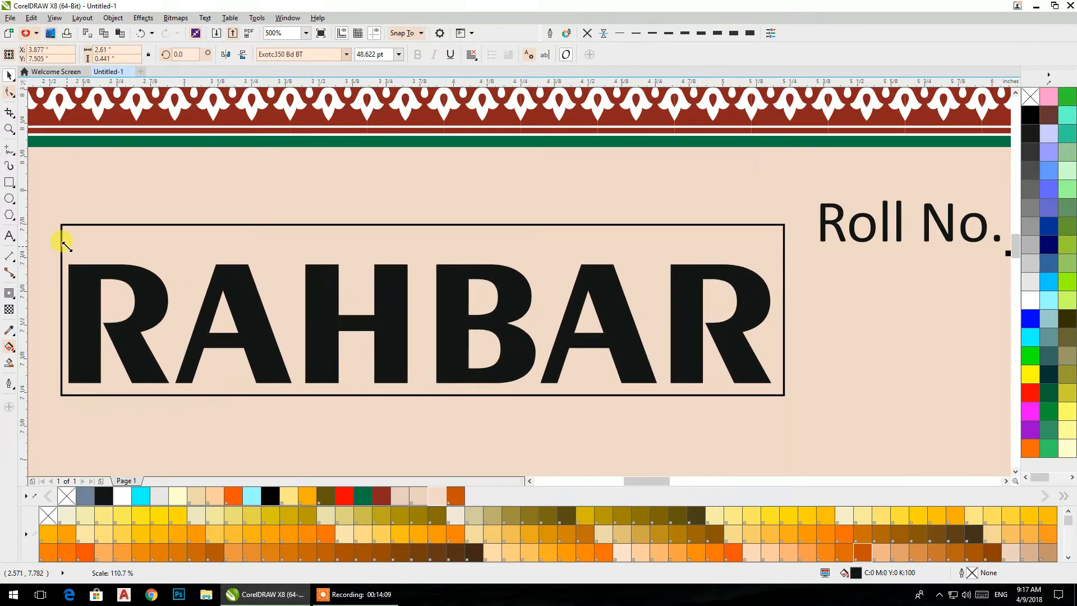
shift+click(106, 223)
key(c)
key(e)
scroll(387, 241, down, 3)
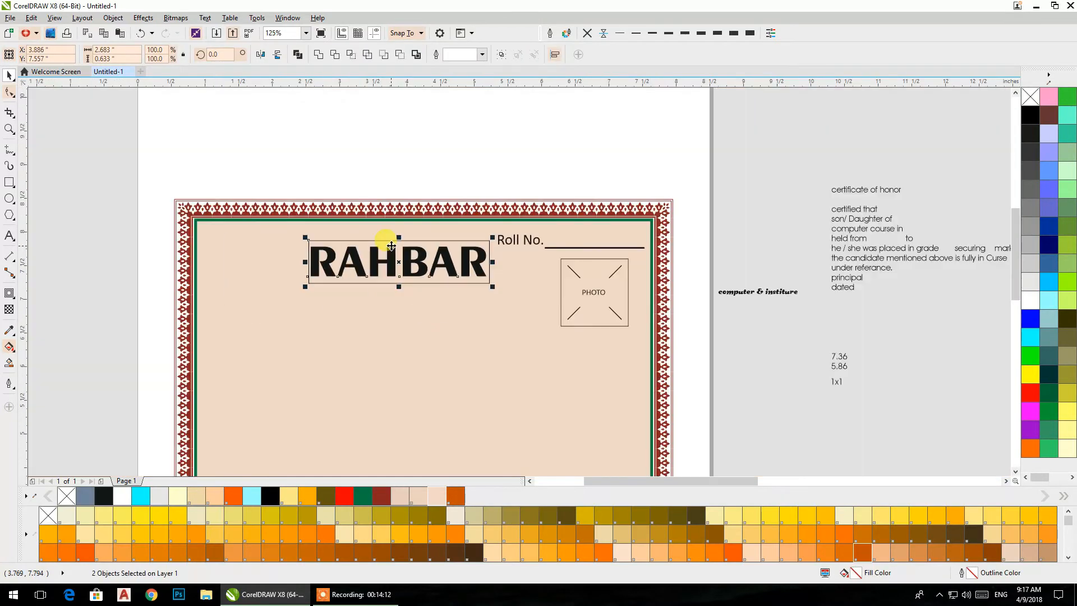
- Fill the rectangle around the "RAHBAR" text with dark green (#007943)
click(732, 220)
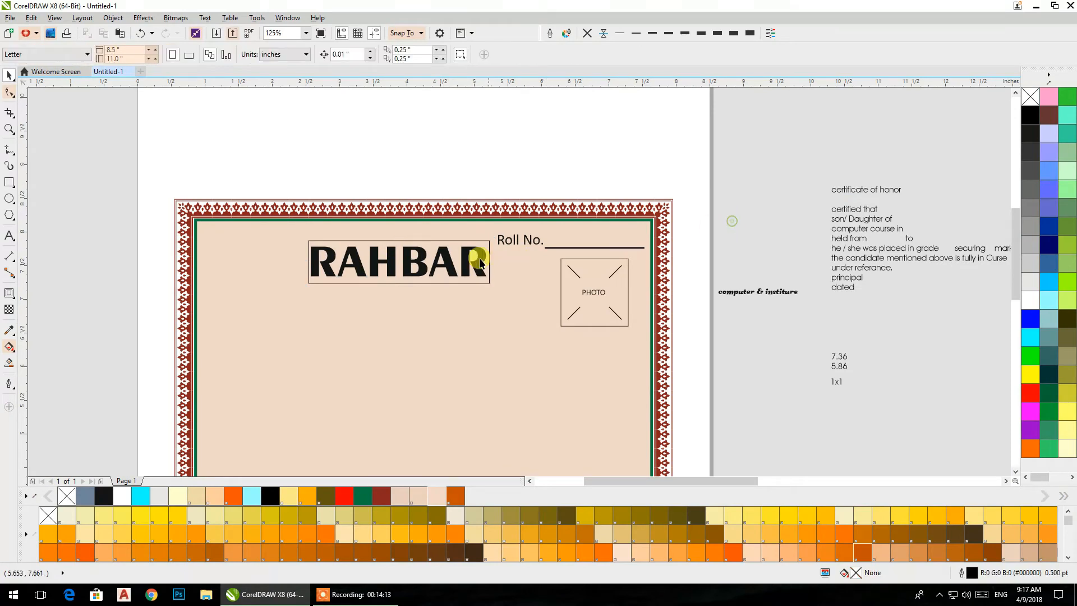
click(443, 282)
click(362, 496)
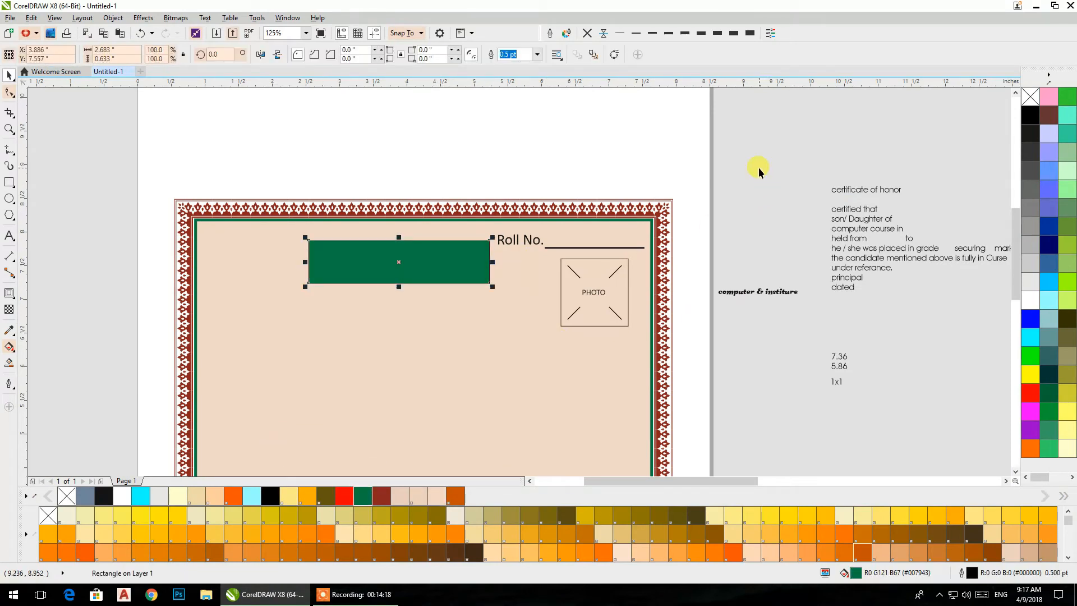
- Change the green rectangle's stacking order so it sits behind the "RAHBAR" text but in front of the peach panel
key(ctrl+Page_Down)
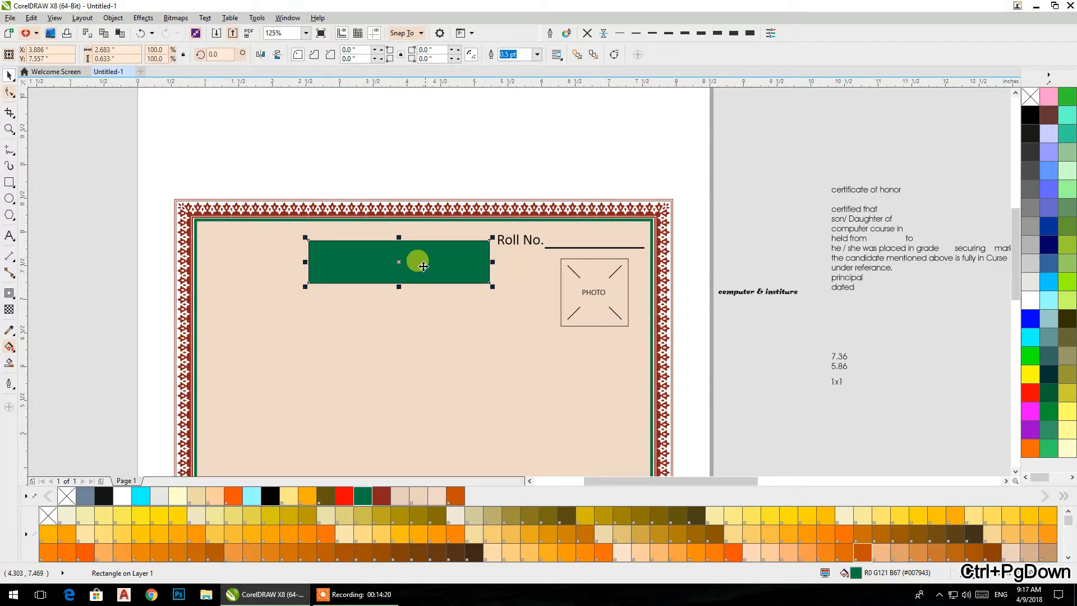
right_click(396, 259)
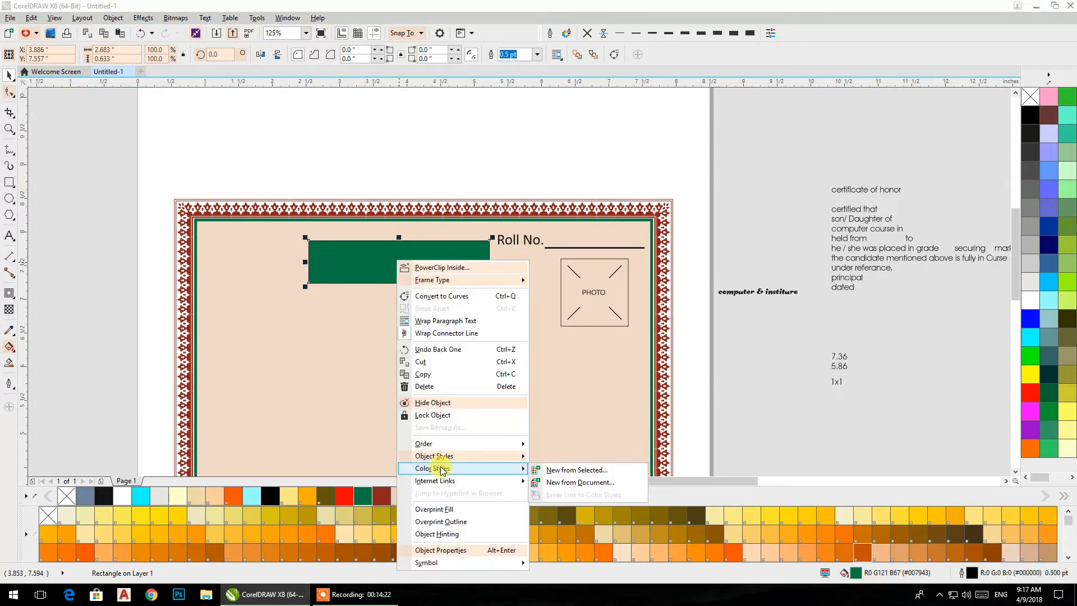
mouse_move(437, 456)
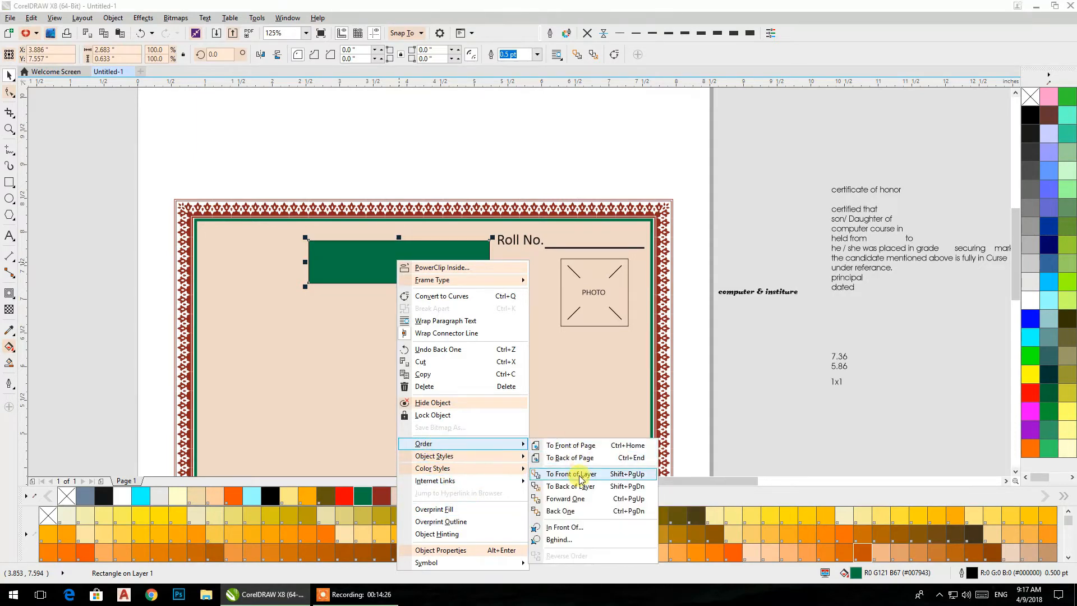
click(583, 488)
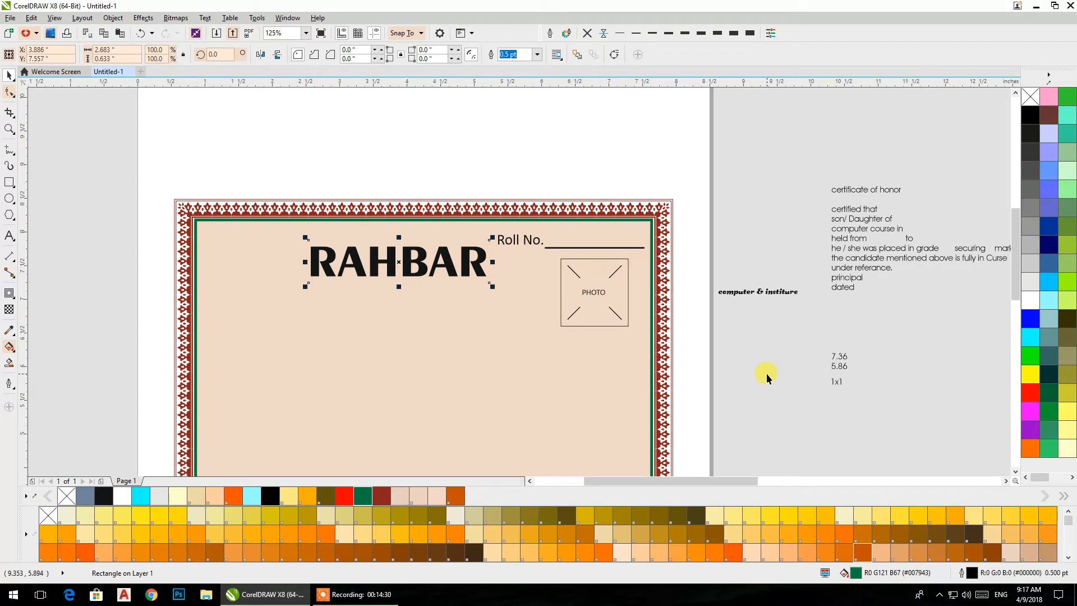
key(ctrl+Page_Up)
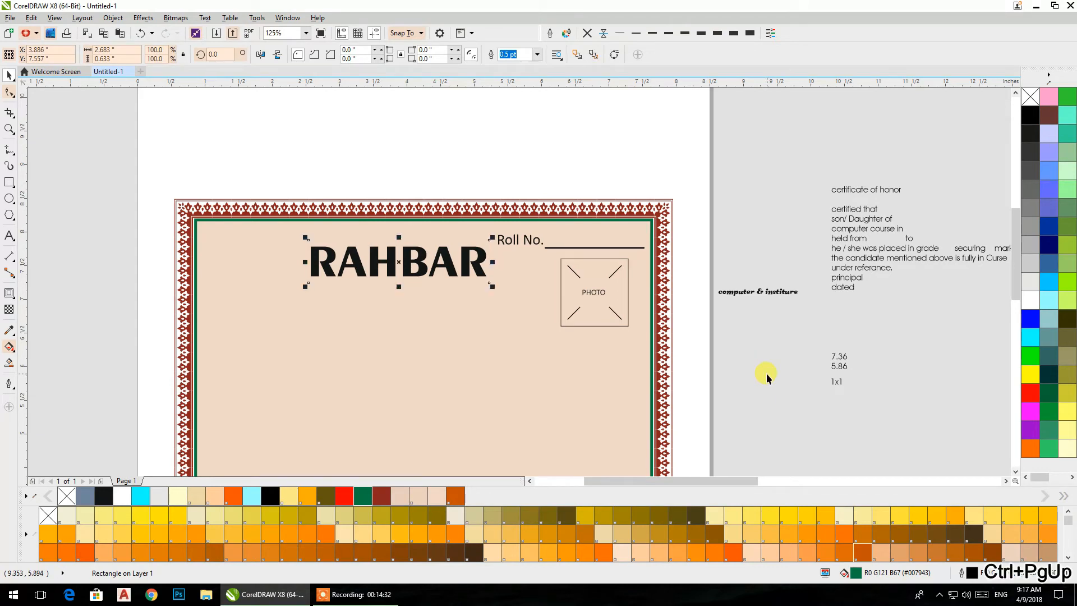
key(ctrl+Page_Up)
key(ctrl+Page_Down)
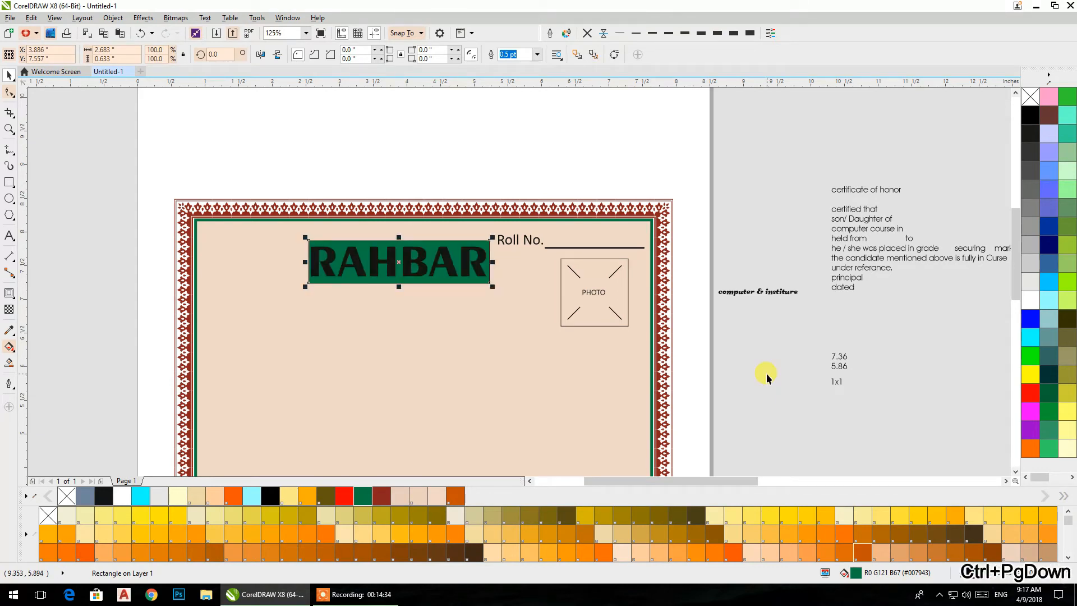
- Colour the "RAHBAR" text white and widen the green rectangle behind it about its centre to about 2.83 inch
click(840, 400)
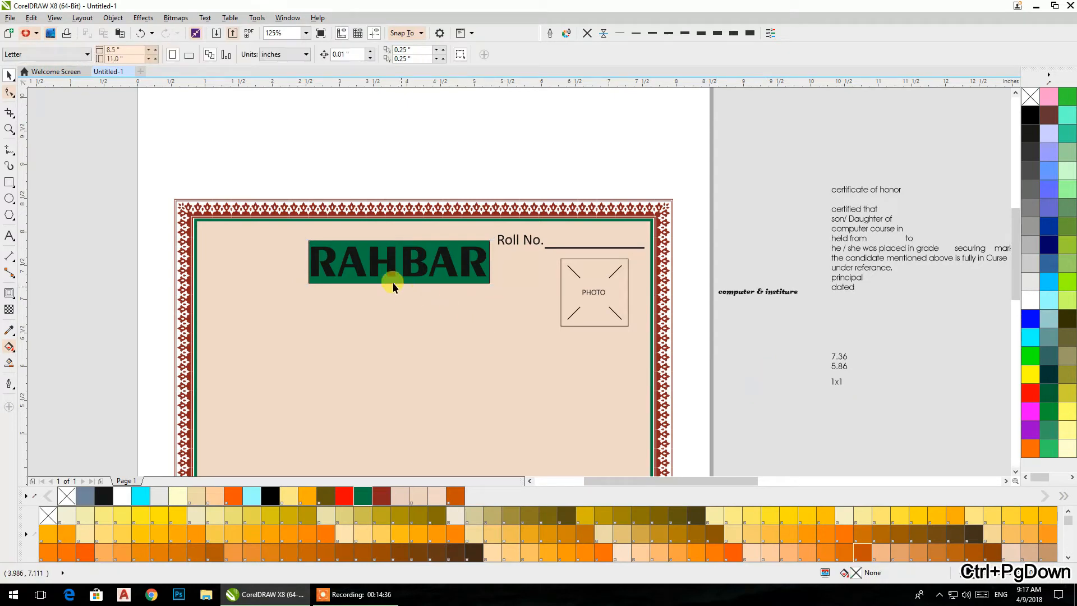
click(362, 269)
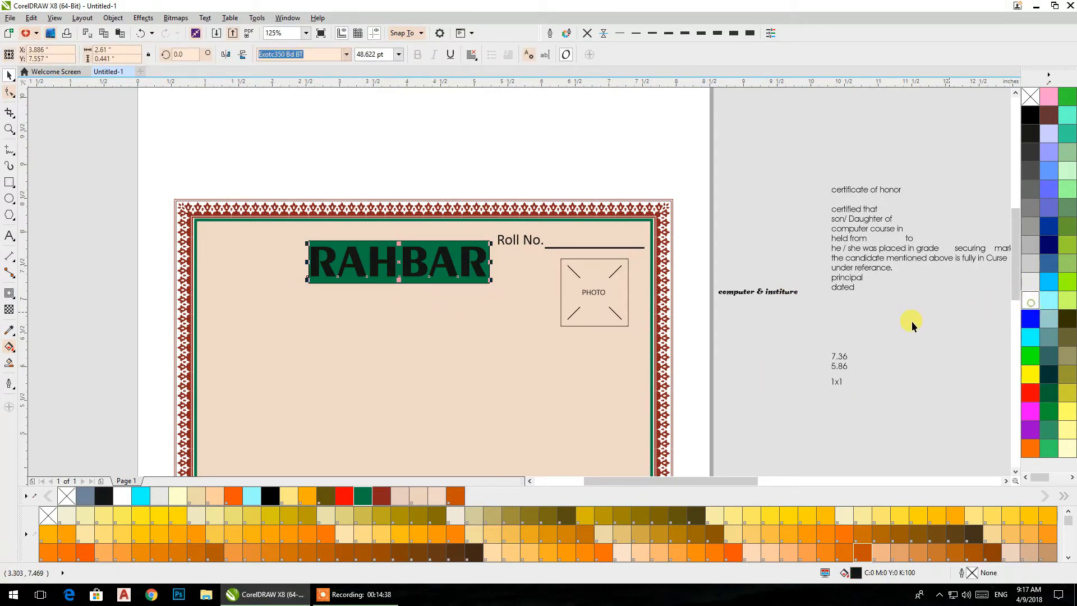
click(313, 241)
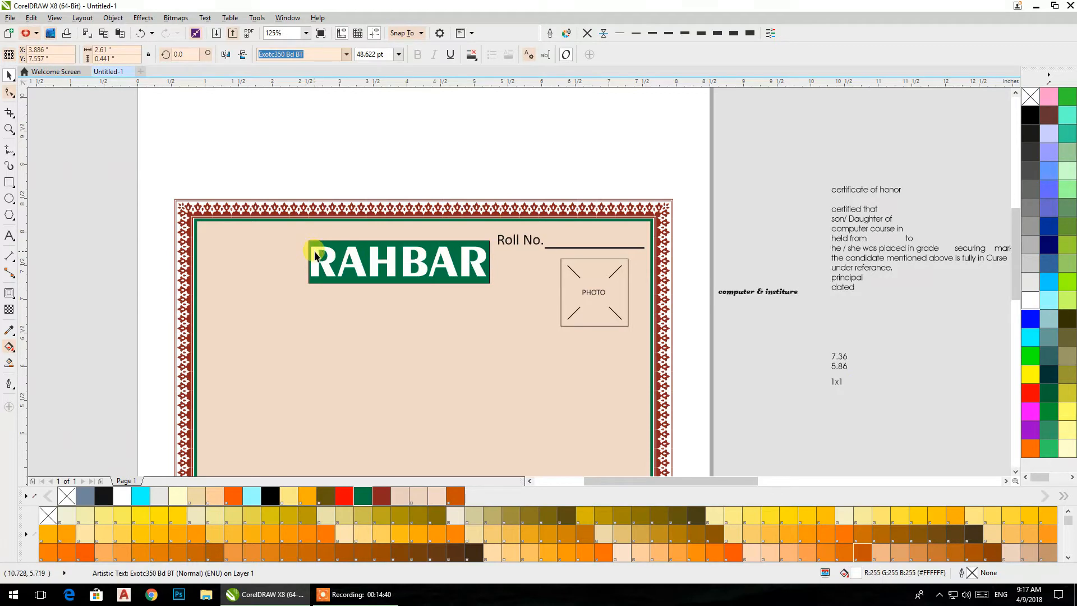
scroll(313, 240, up, 2)
drag(299, 272, 292, 272)
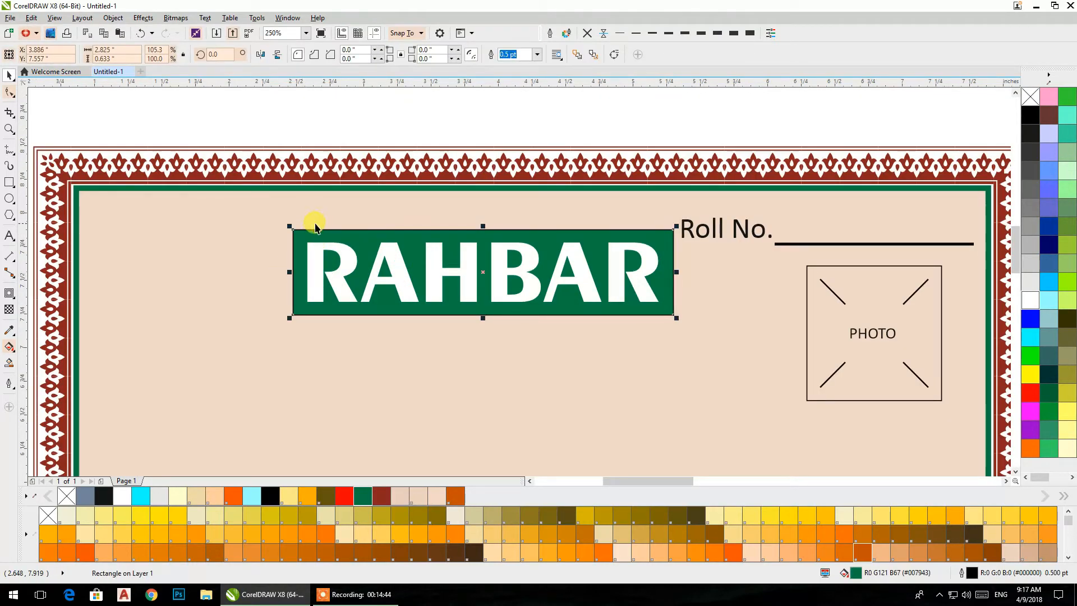
- Round all corners of the green rectangle to a radius of about 0.167 inch and remove its outline
click(9, 92)
drag(294, 230, 324, 236)
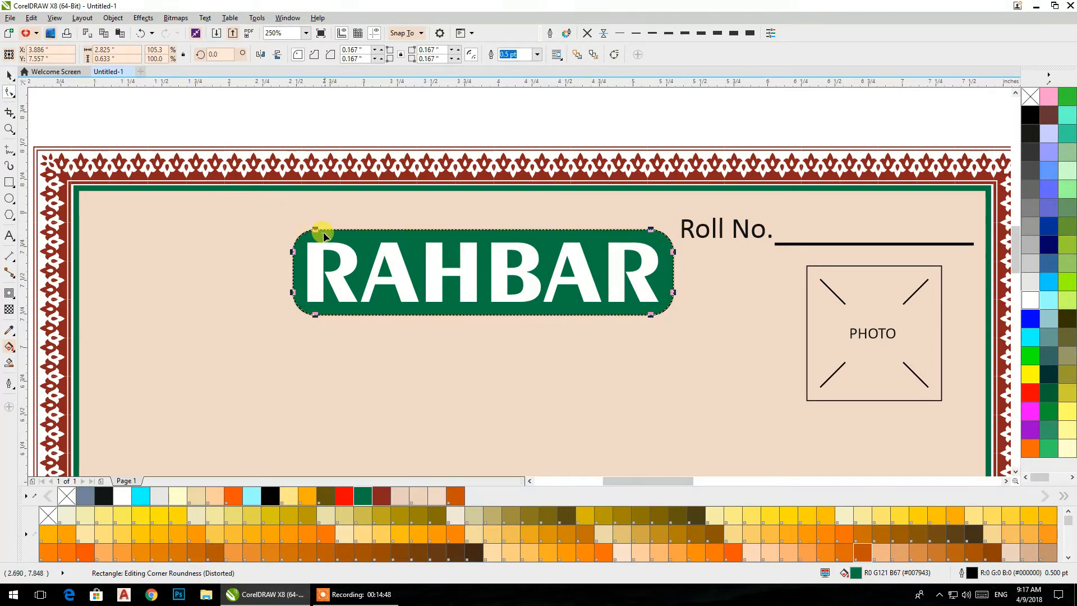
click(9, 74)
click(585, 34)
click(561, 110)
- Duplicate the green rounded rectangle directly below the original and widen the copy about its centre to about 4.43 inch
scroll(479, 280, down, 1)
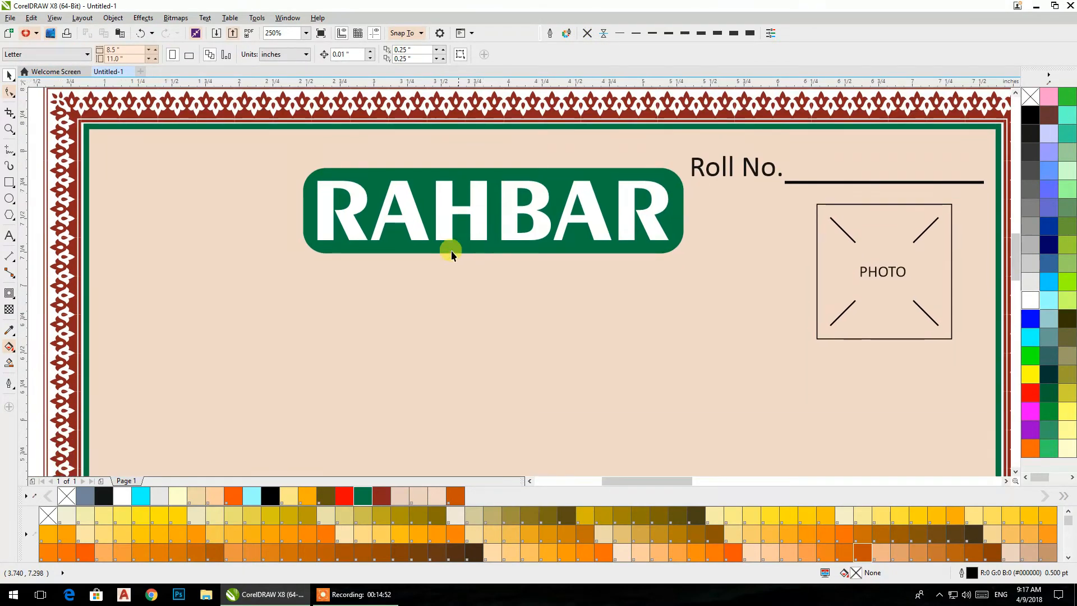
click(473, 248)
drag(491, 167, 469, 265)
drag(685, 295, 796, 296)
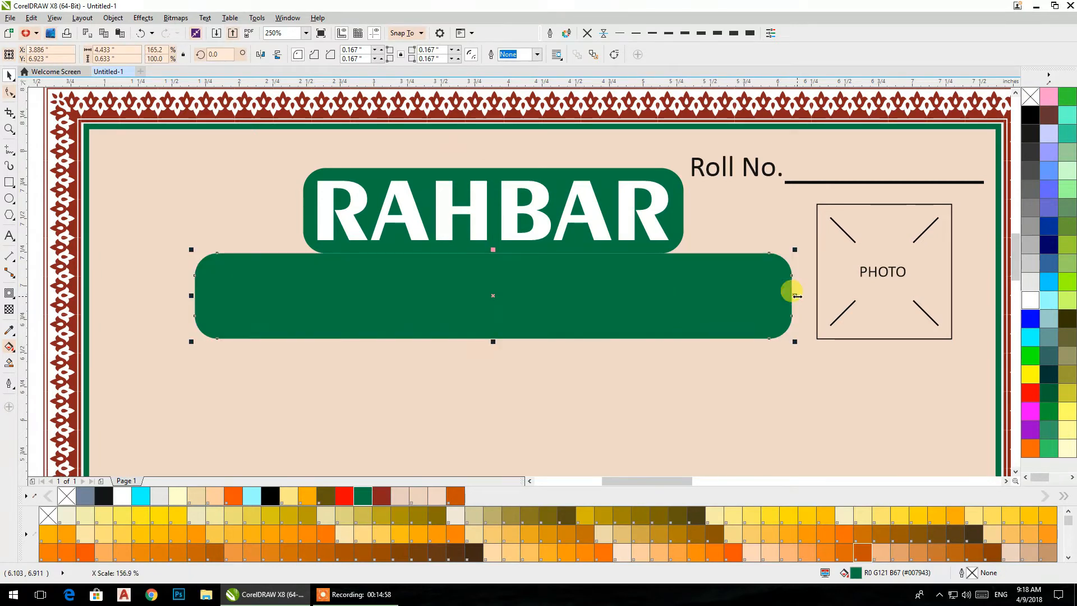
- Reduce the lower green bar's height to about 0.34 inch and centre it horizontally on the "RAHBAR" text
drag(493, 341, 481, 241)
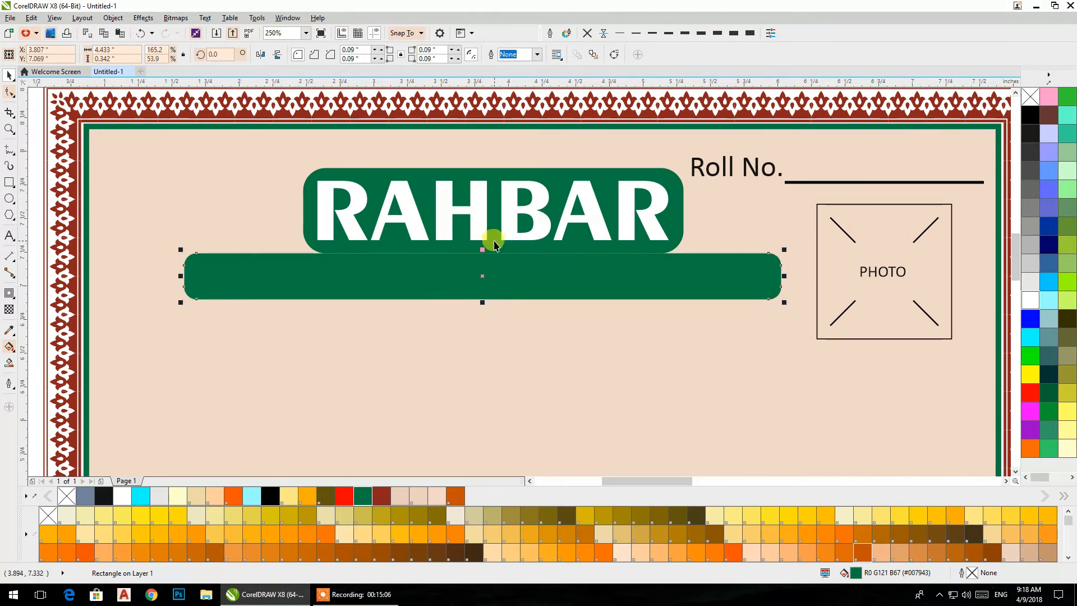
shift+click(493, 243)
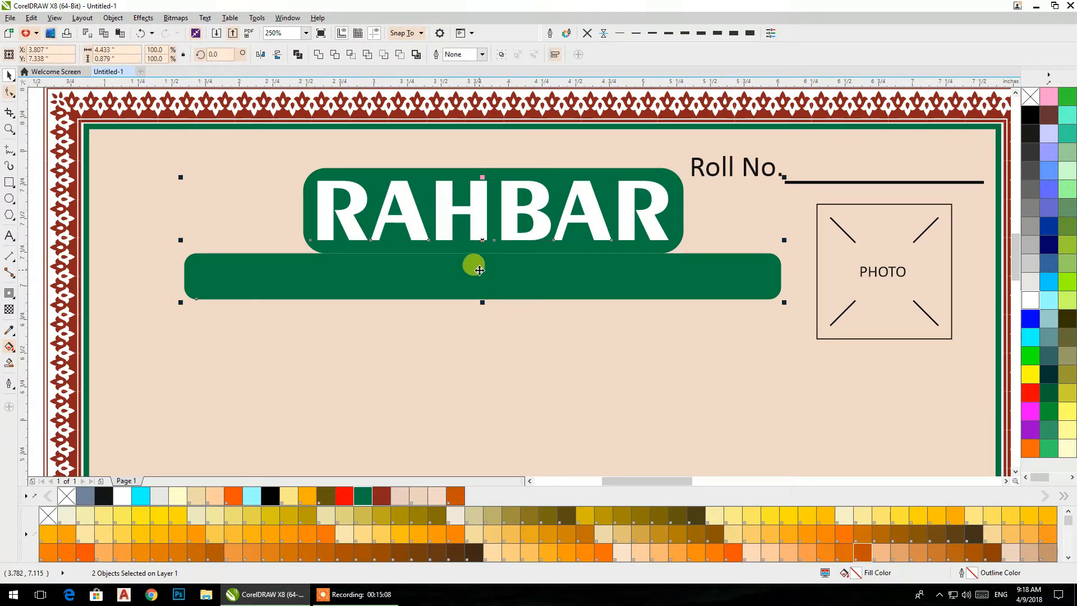
key(Right)
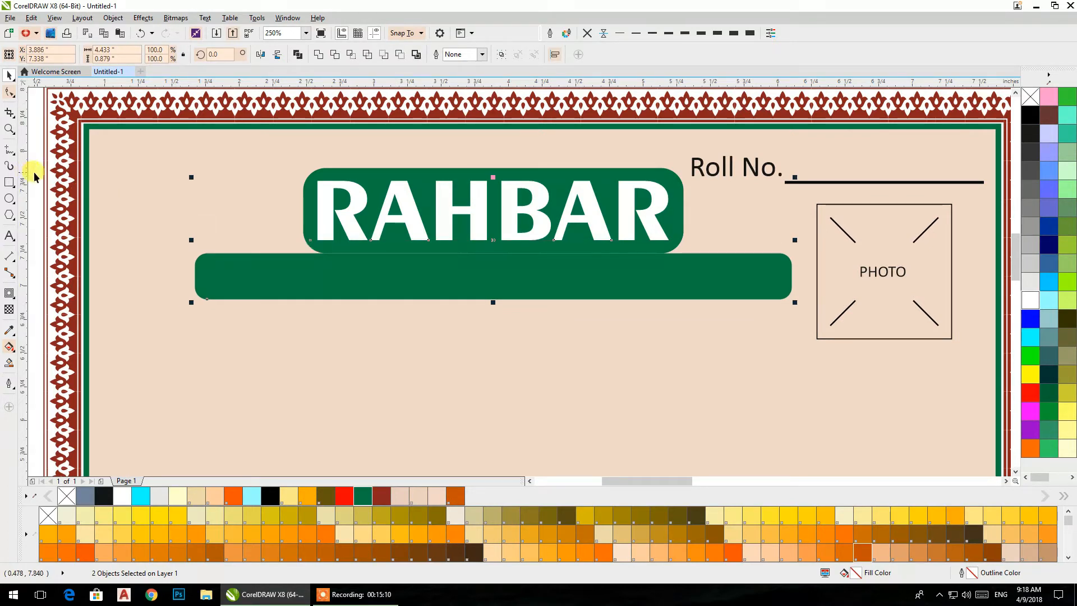
- Fill the lower bar with dark red (#8B231D) and shift it down 0.04 inch to leave a gap below the green rectangle
click(193, 275)
click(198, 279)
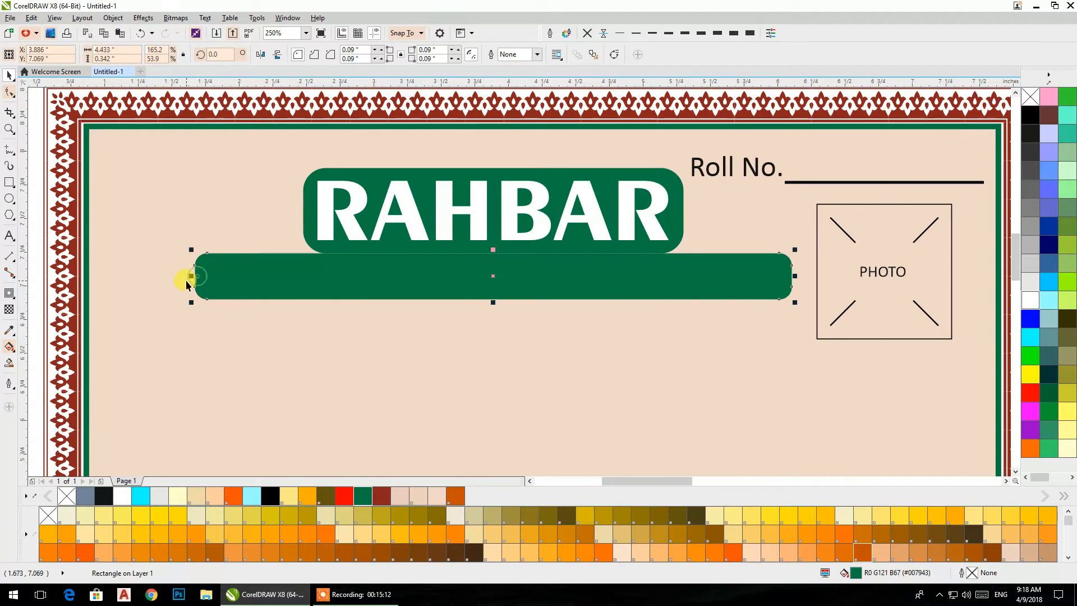
click(375, 494)
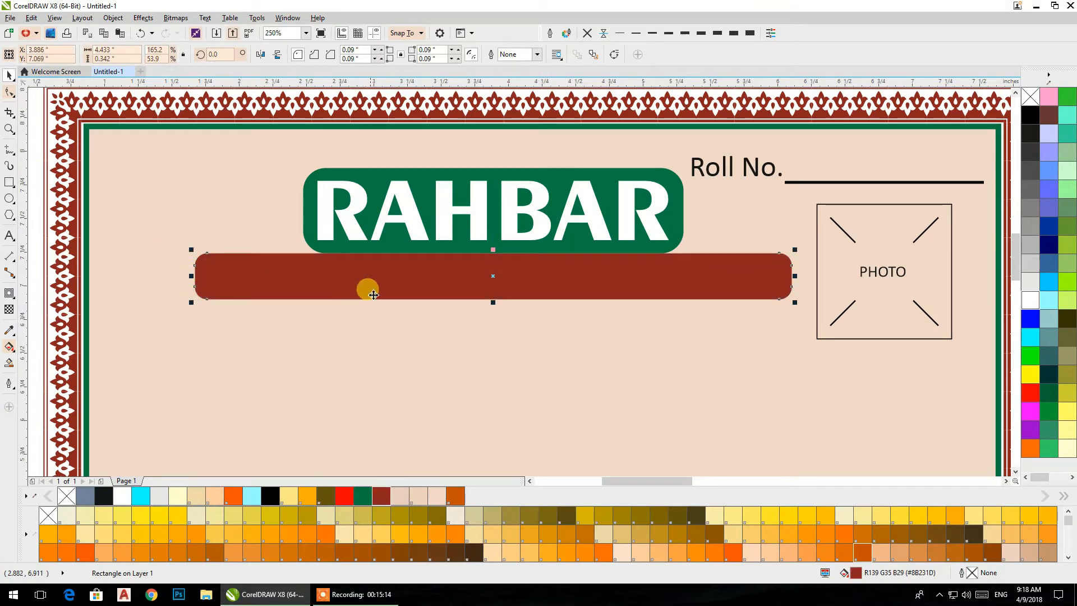
key(Down)
key(Down)
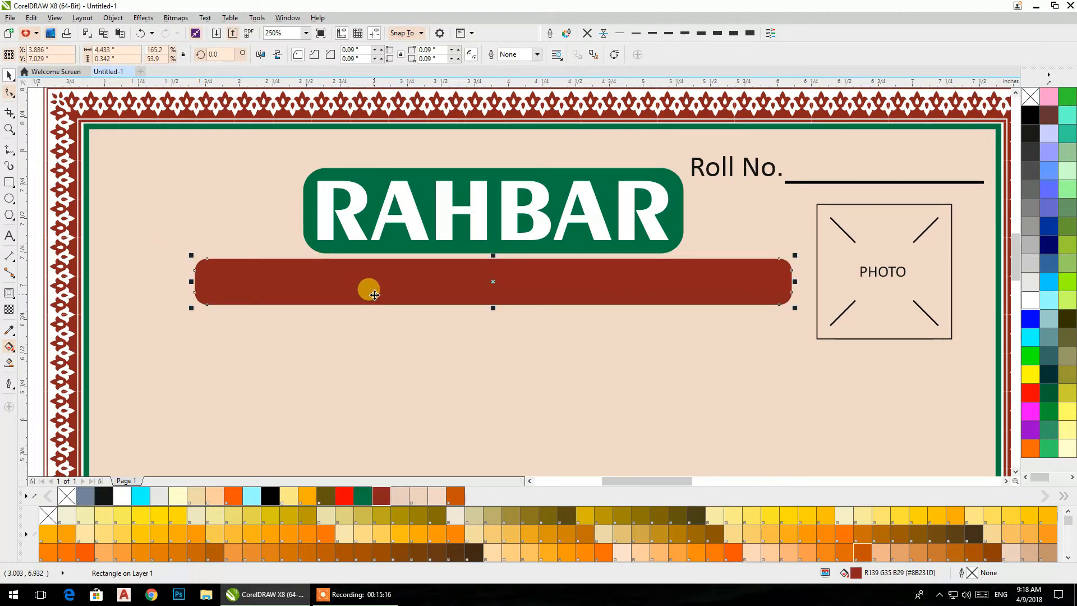
key(Escape)
- Centre the off-page "computer & institure" text horizontally and vertically on the dark red bar
scroll(354, 196, down, 1)
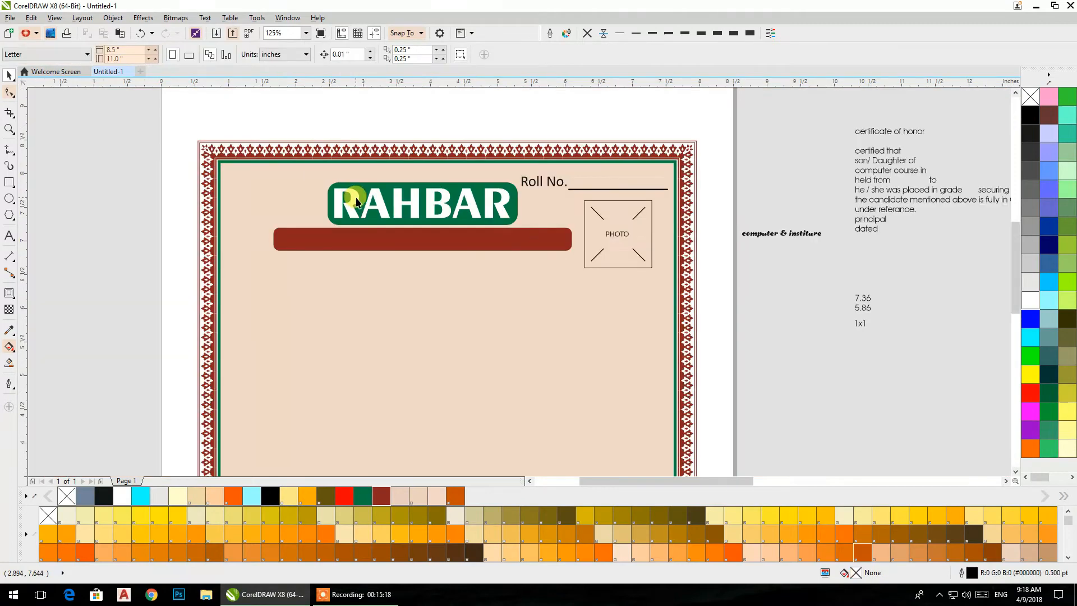
drag(366, 294, 374, 308)
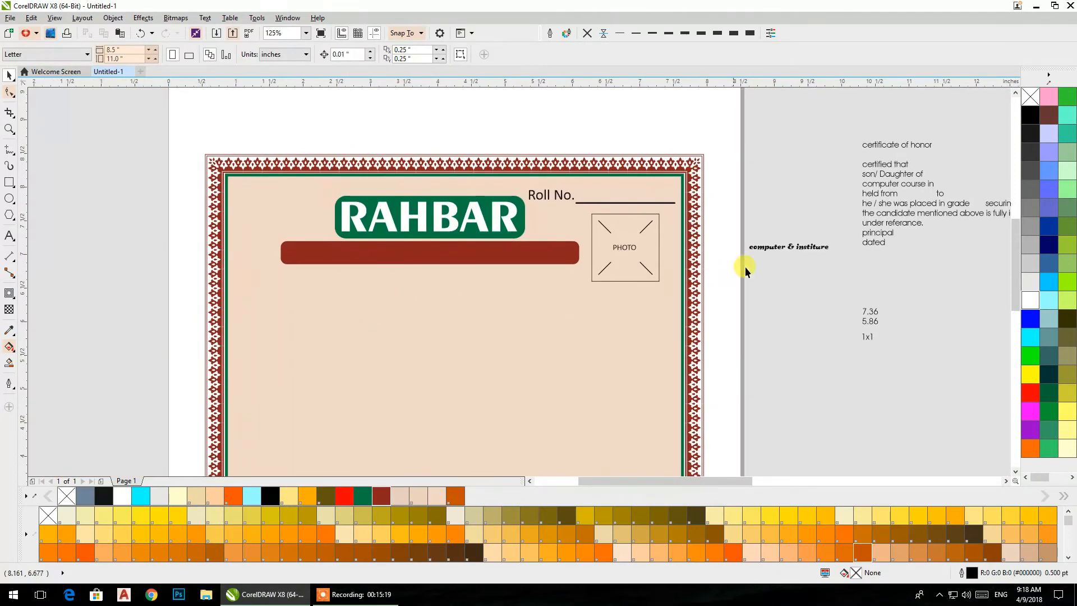
click(776, 248)
shift+click(463, 258)
key(c)
key(e)
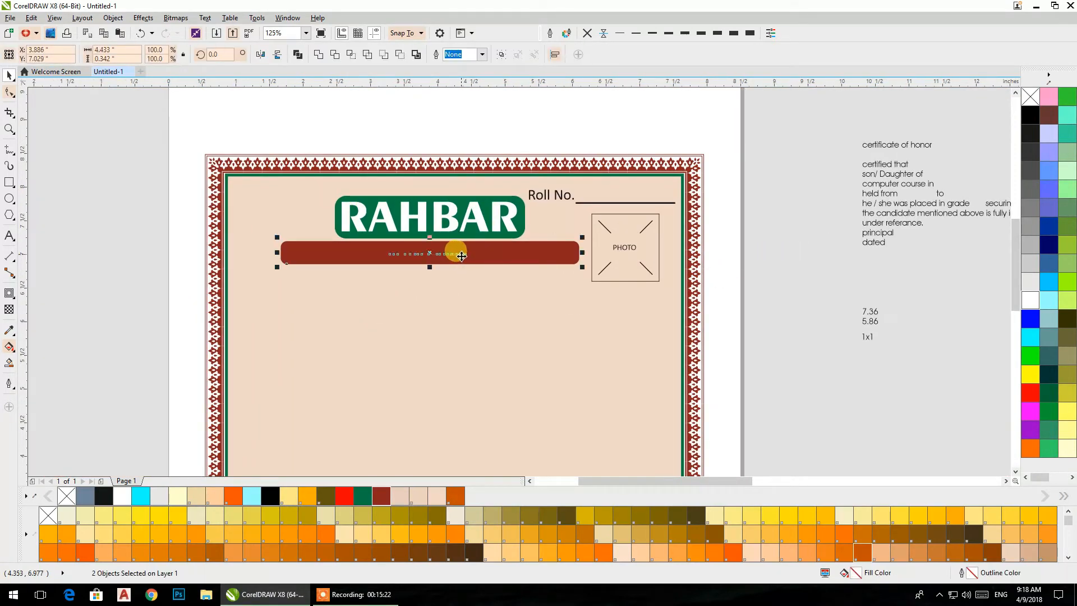
- Enlarge the "computer & institure" text about its centre to about 3.53 by 0.3 inch and colour it white
key(Escape)
drag(318, 106, 476, 282)
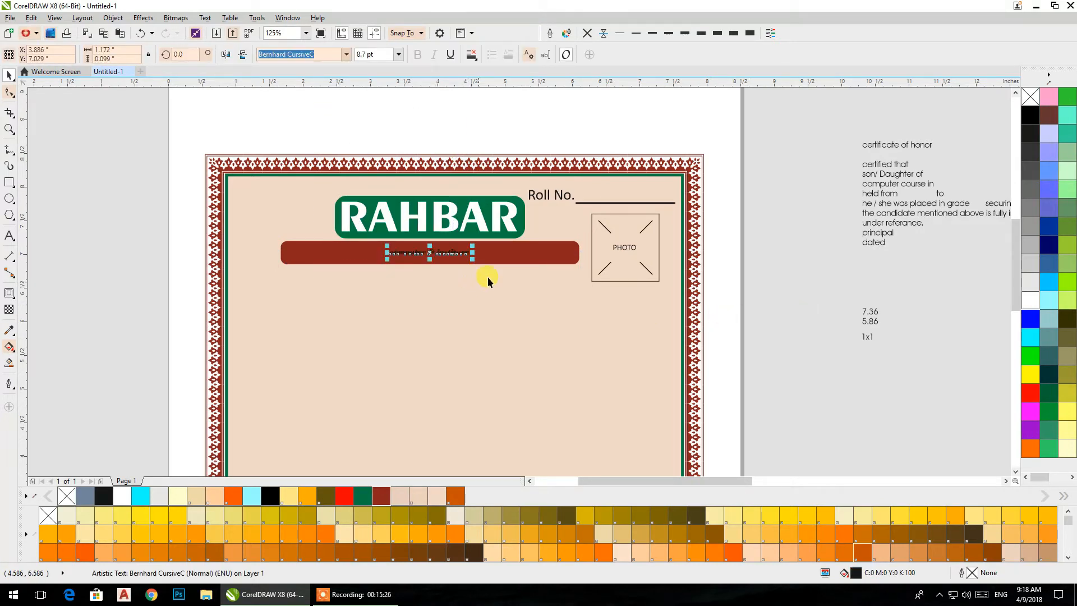
drag(472, 261, 552, 324)
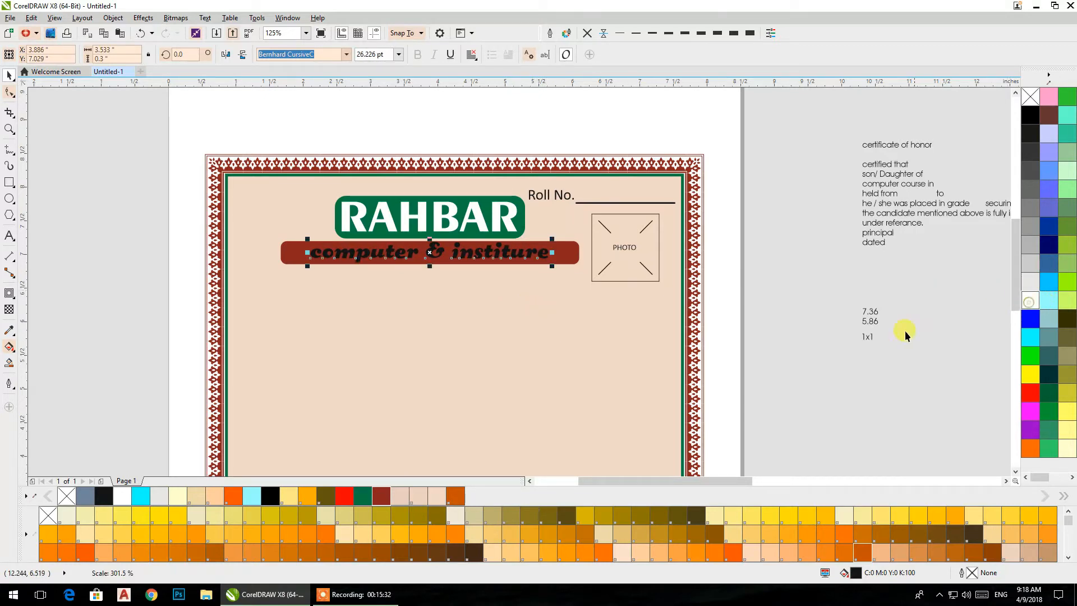
click(828, 391)
- Change the "computer & institure" text to Title Case
scroll(357, 248, up, 1)
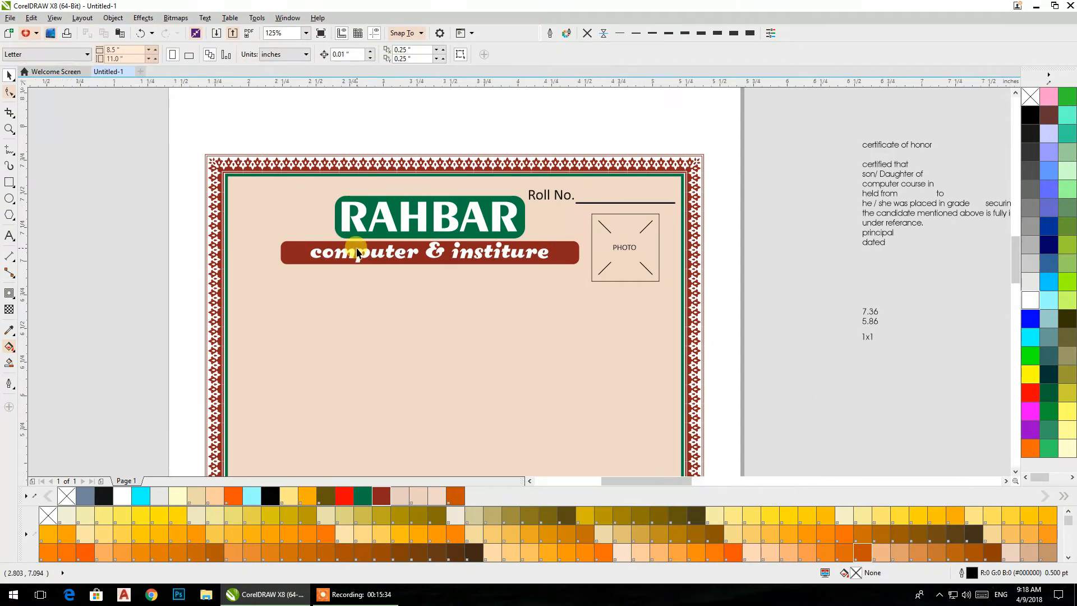
click(358, 258)
click(205, 17)
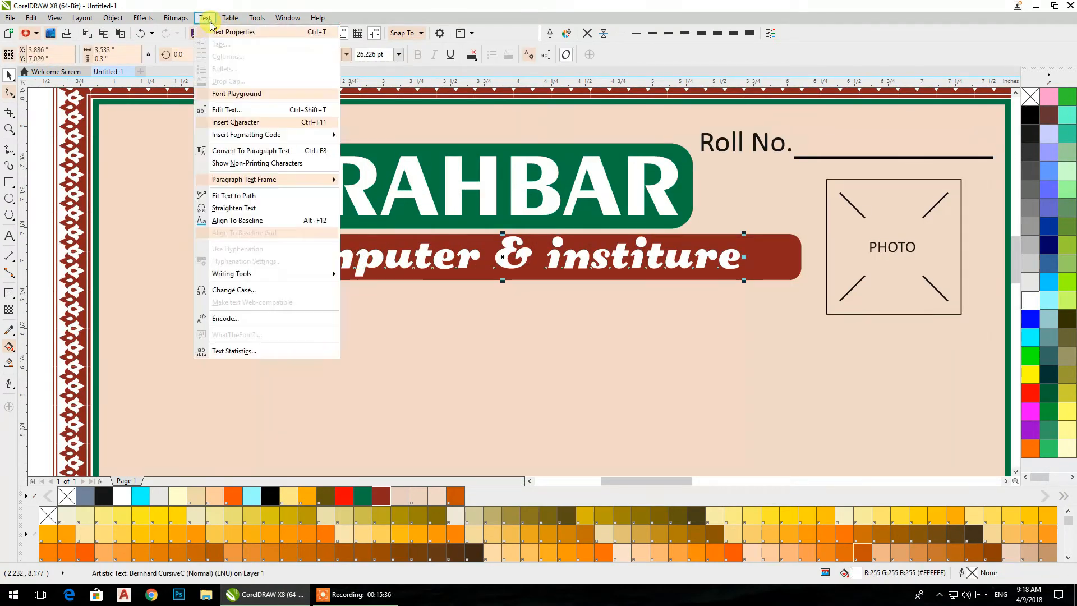
click(233, 290)
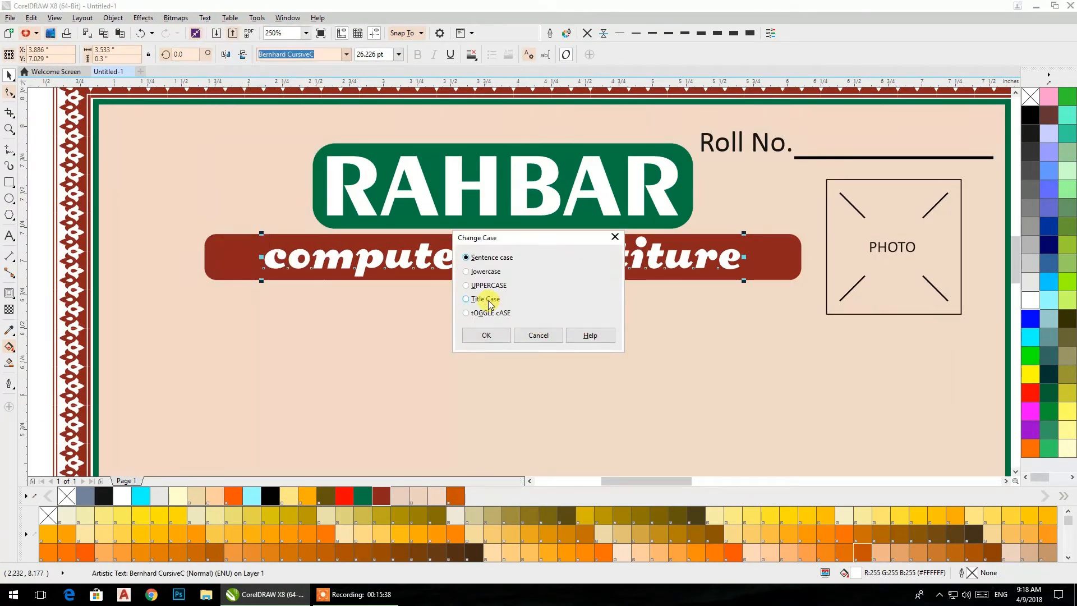
click(466, 299)
click(485, 333)
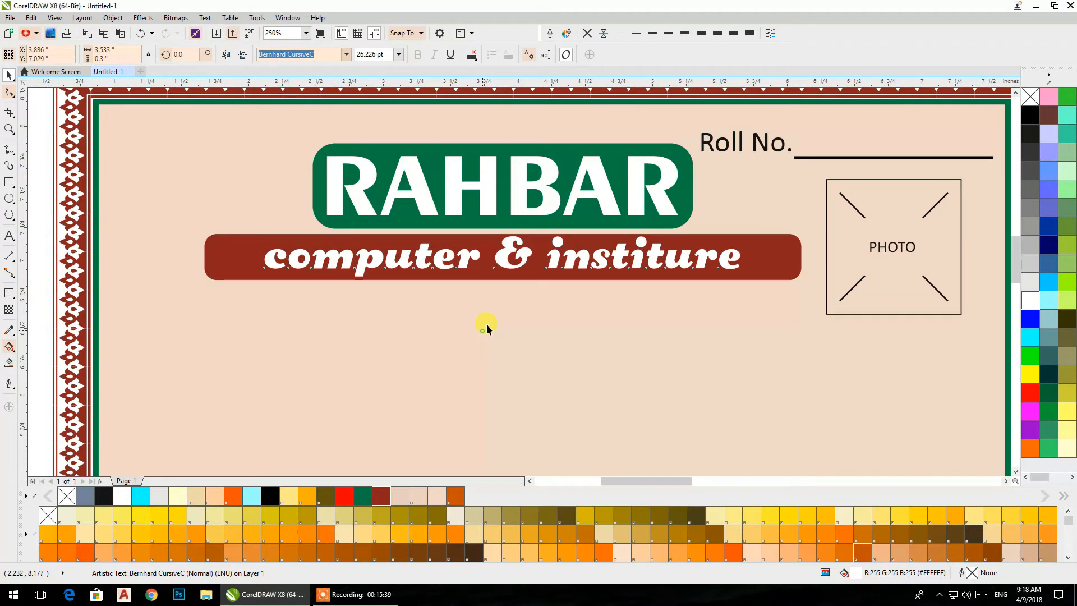
- Recentre the "Computer & Institure" text within the dark red bar
shift+click(239, 268)
key(e)
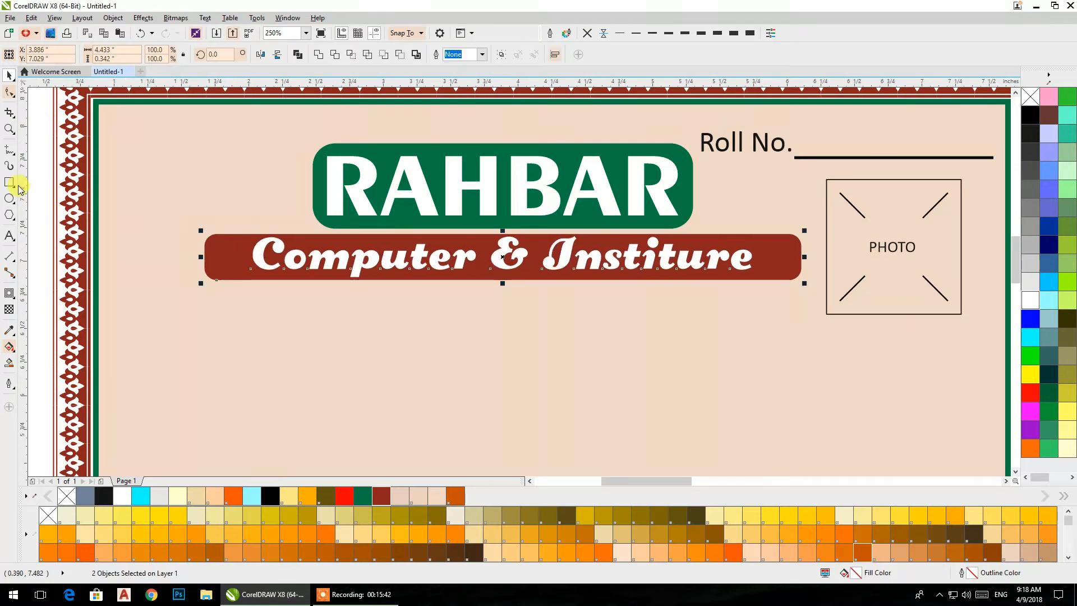
click(36, 192)
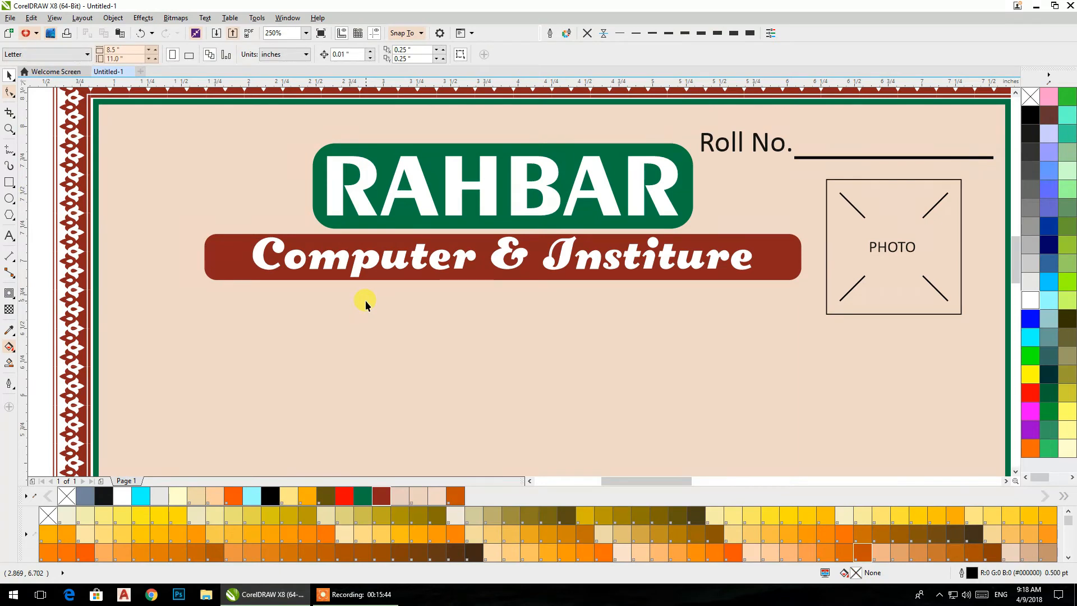
scroll(365, 300, down, 2)
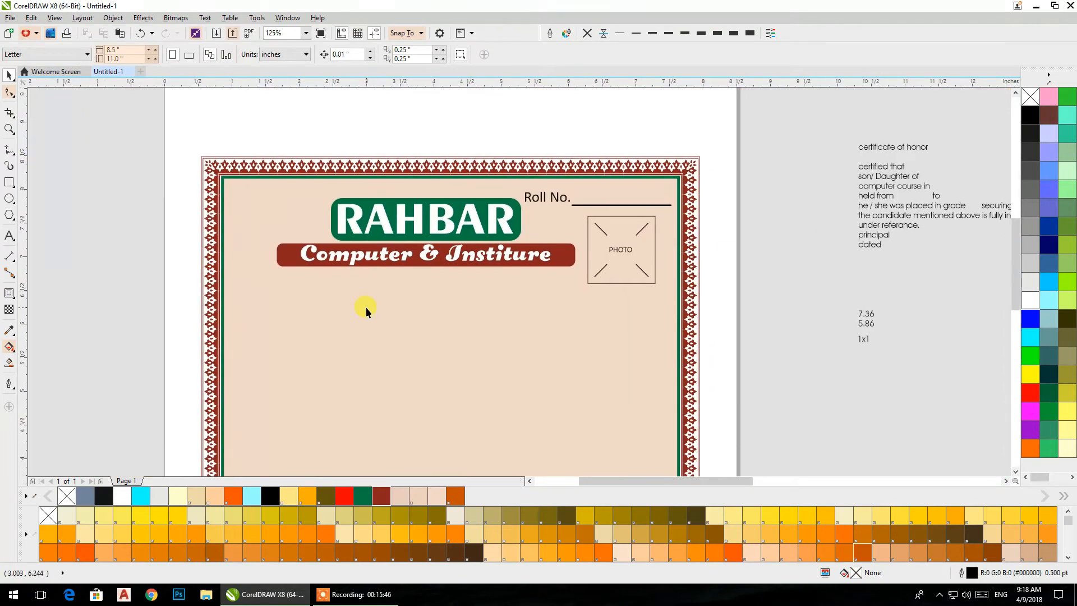
click(9, 184)
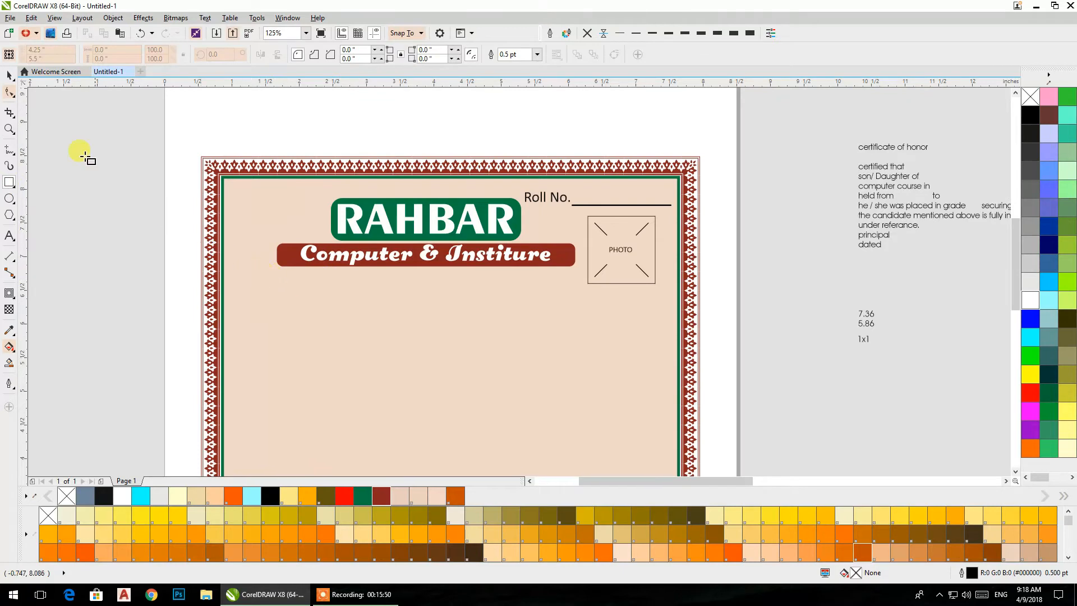
click(10, 77)
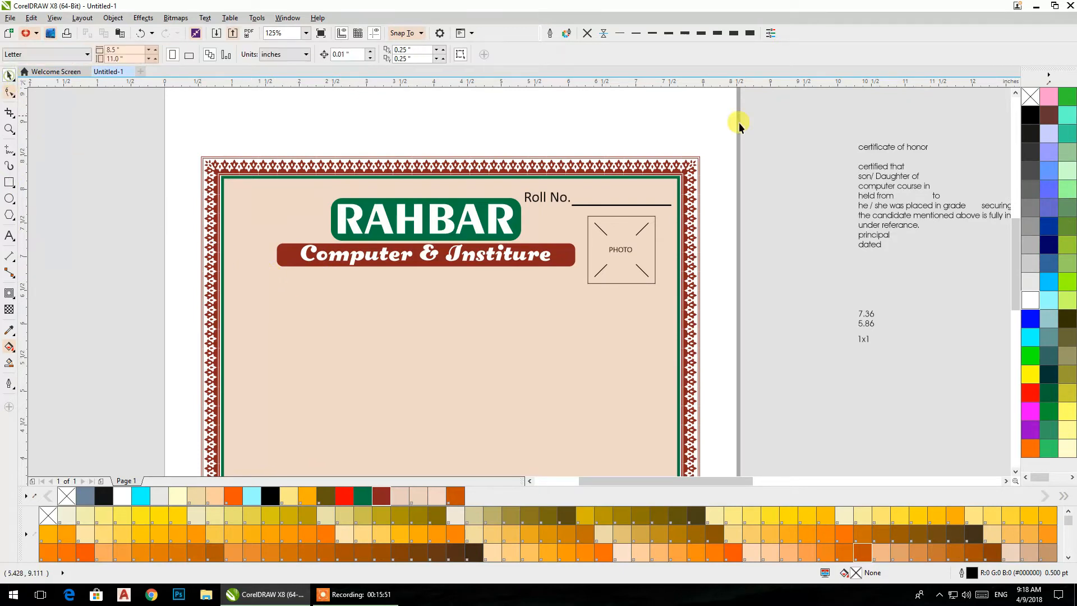
- Cut "certificate of honor" out of the off-page text block and place it as separate text below the dark red bar
double_click(920, 147)
click(935, 146)
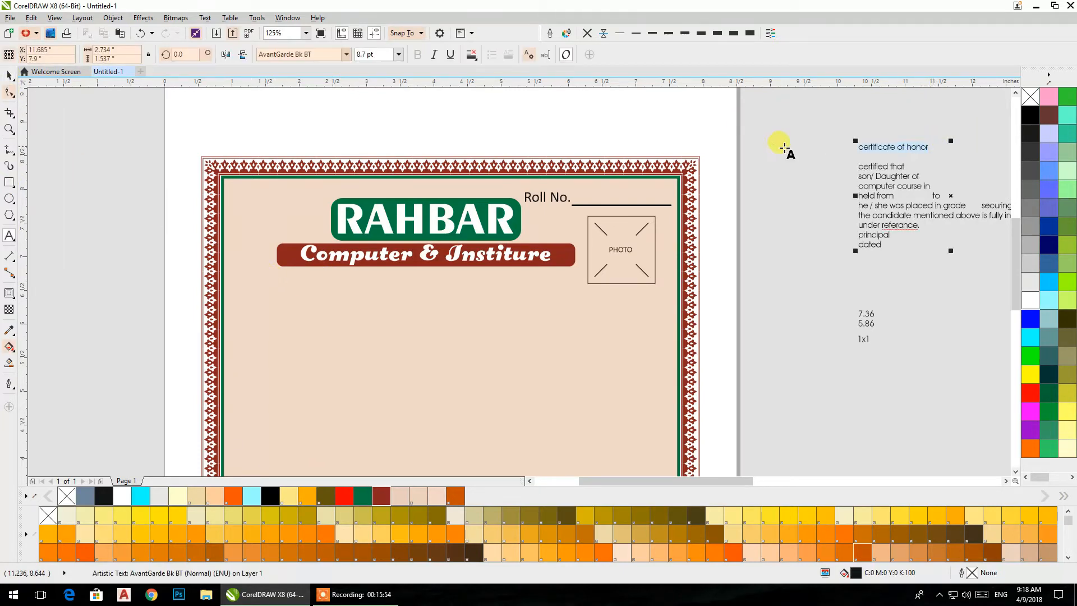
key(ctrl+x)
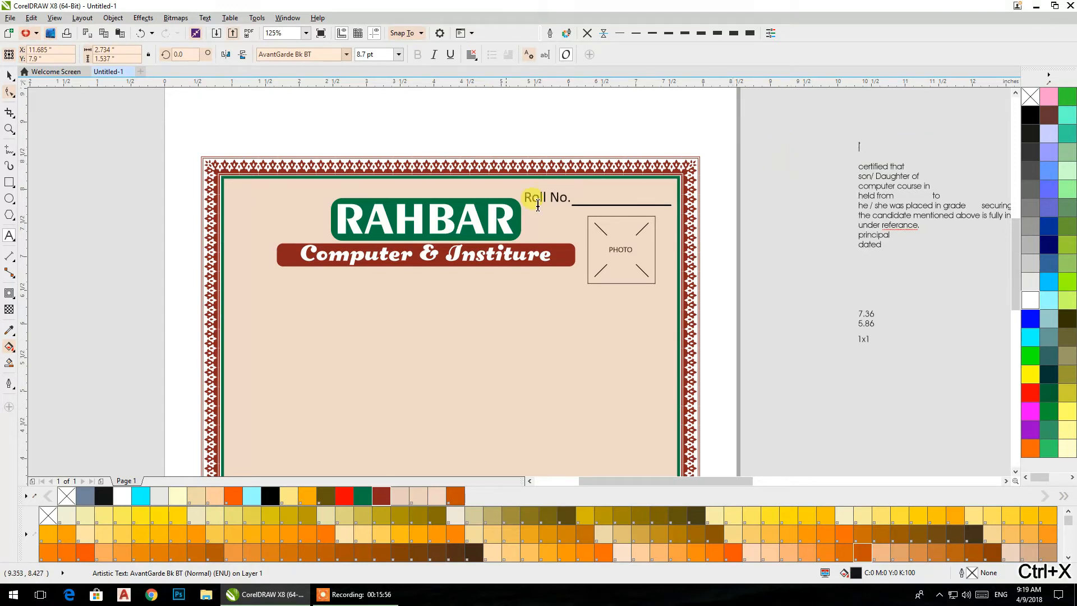
click(774, 314)
key(ctrl+c)
key(ctrl+v)
click(9, 75)
drag(786, 312, 402, 281)
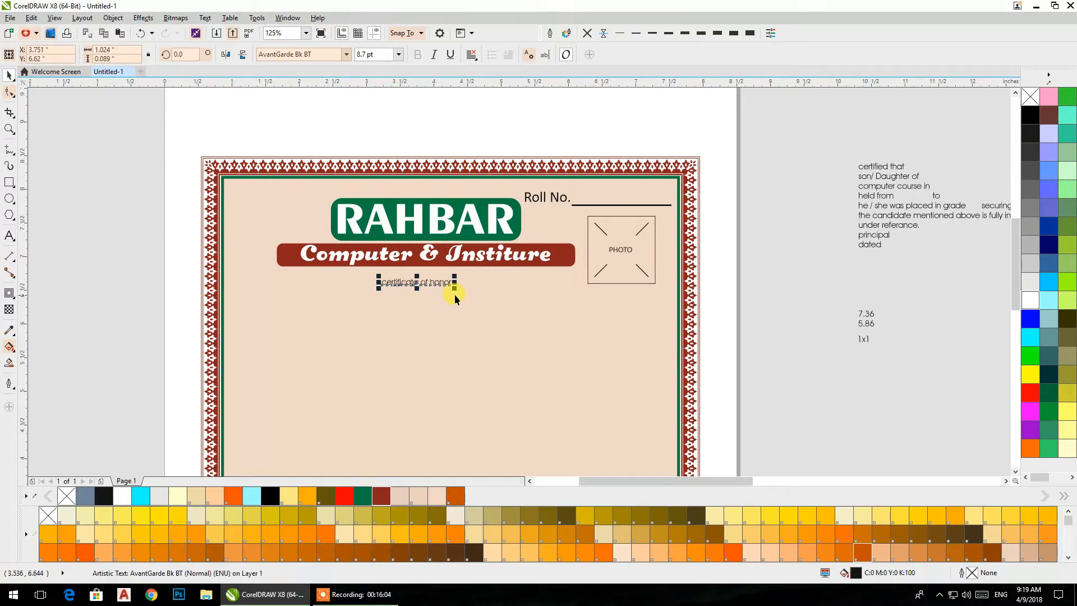
- Enlarge the "certificate of honor" text to about 19.26 pt and set its font to Exotc350 Bd BT
click(346, 54)
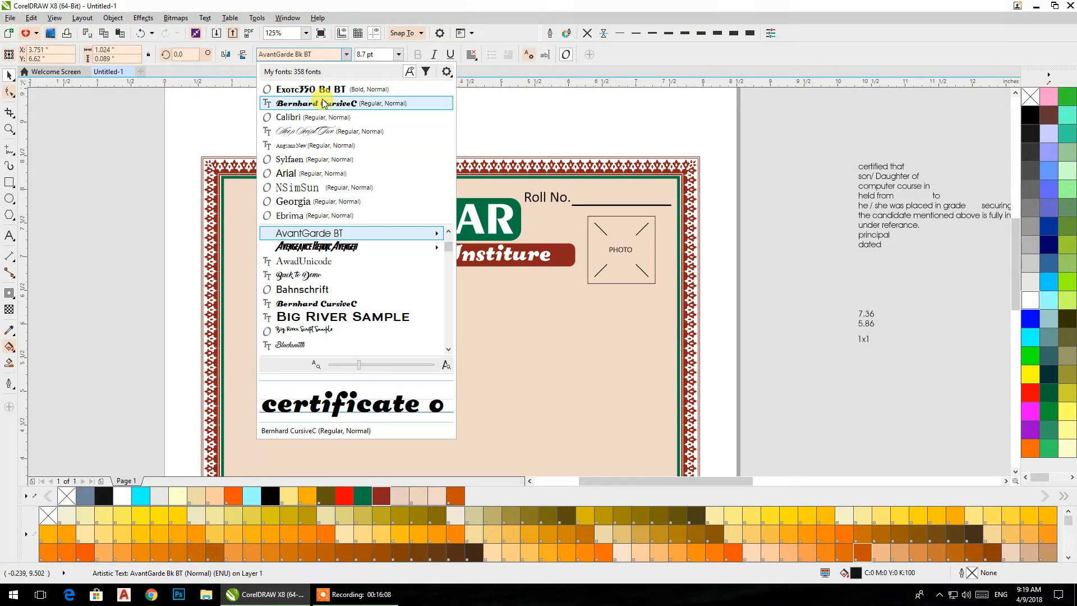
click(324, 104)
drag(459, 290, 504, 334)
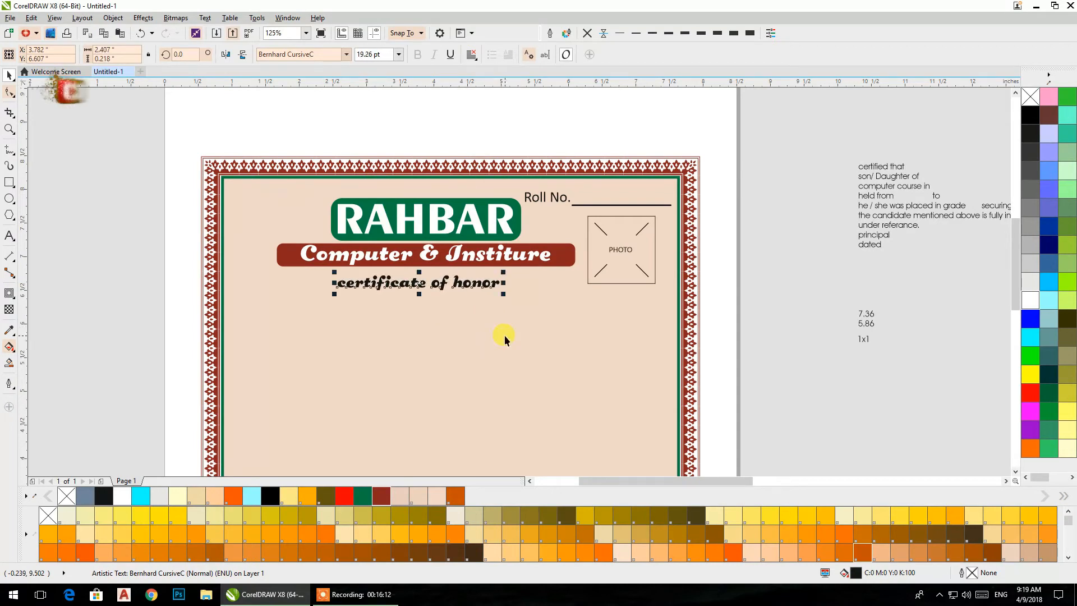
click(347, 54)
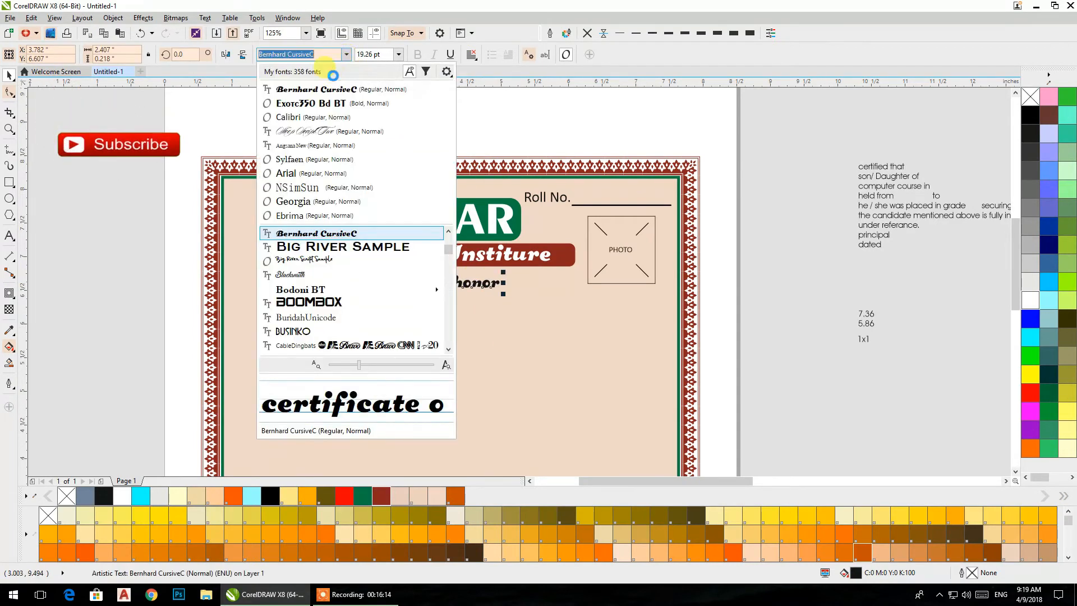
click(310, 104)
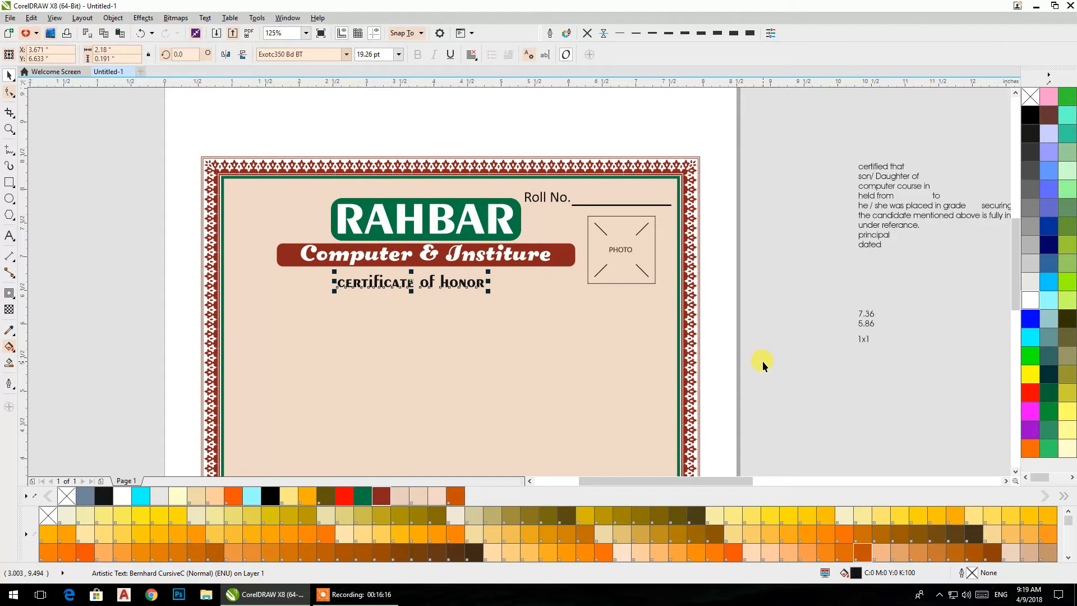
- Change the "certificate of honor" text to UPPERCASE
click(204, 17)
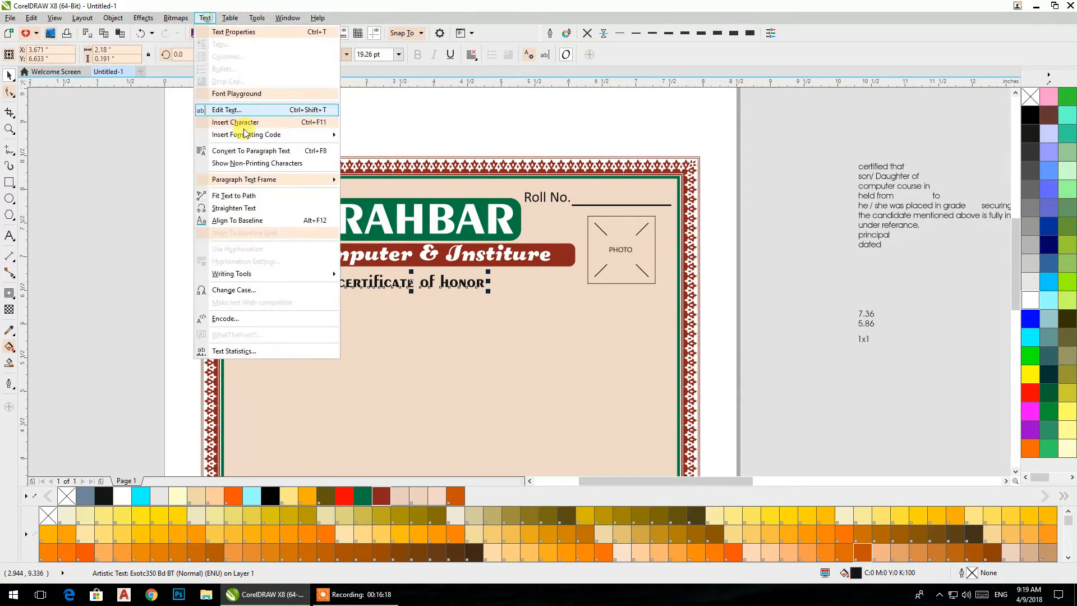
click(235, 290)
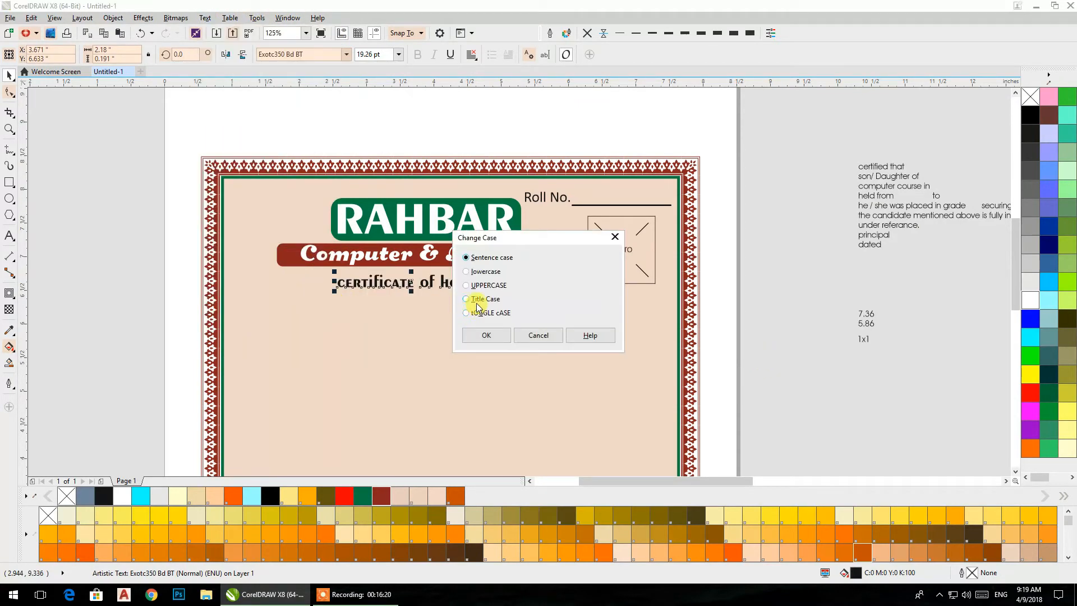
click(486, 336)
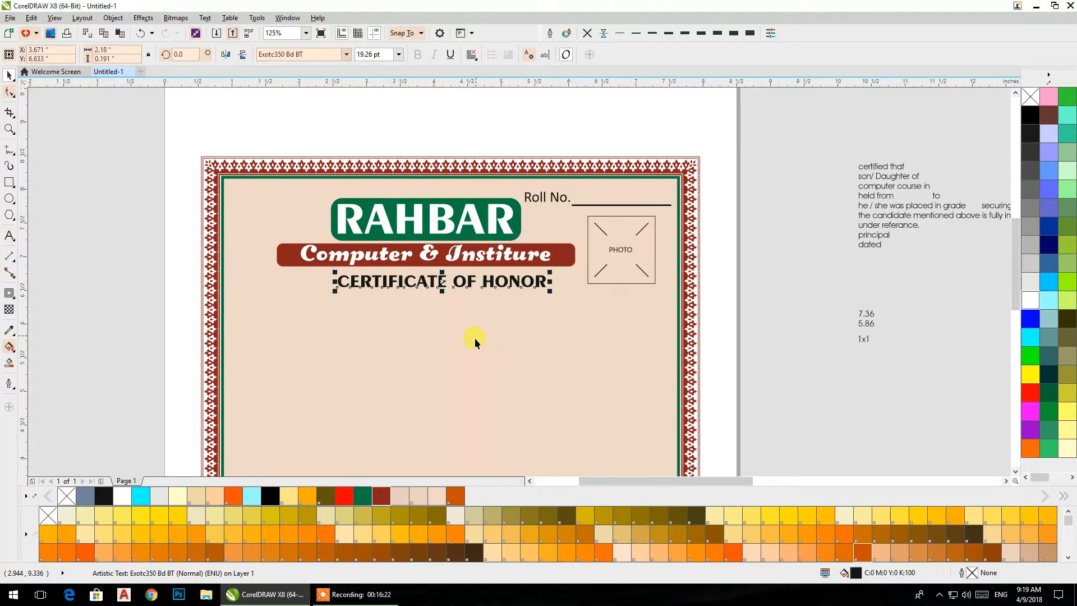
- Centre the "CERTIFICATE OF HONOR" text horizontally under the dark red bar
shift+click(289, 262)
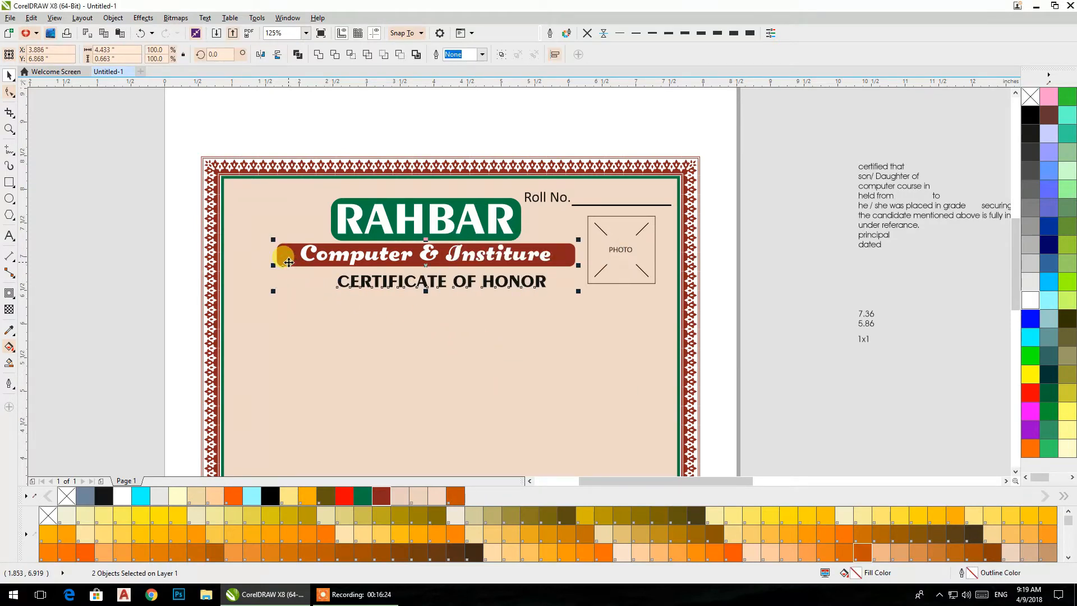
key(e)
click(835, 393)
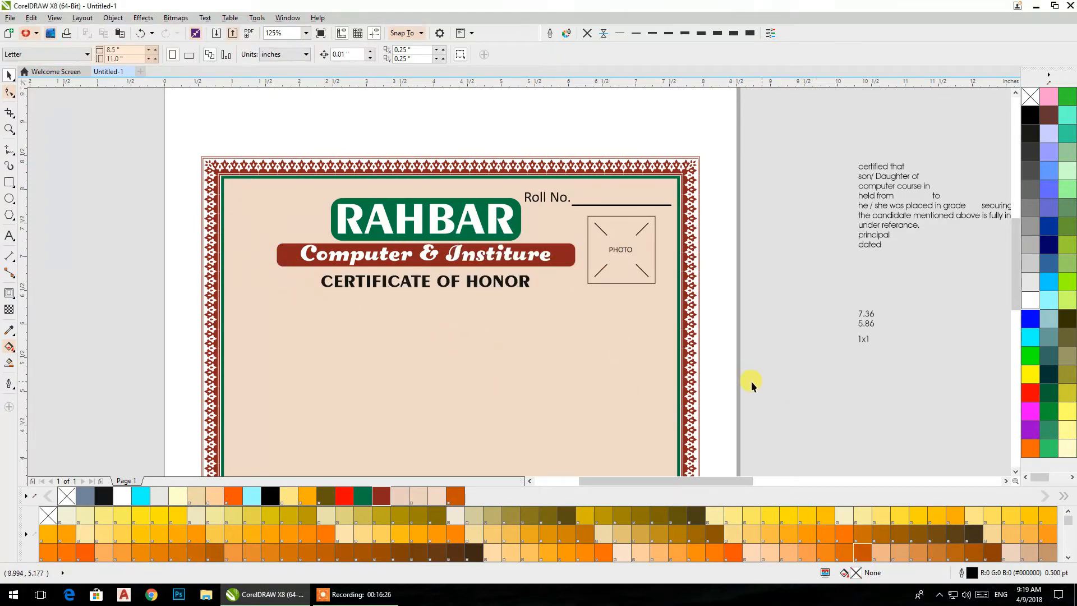
- Set the remaining off-page text block, starting with "certified that", in the CommercialScript BT font
click(874, 169)
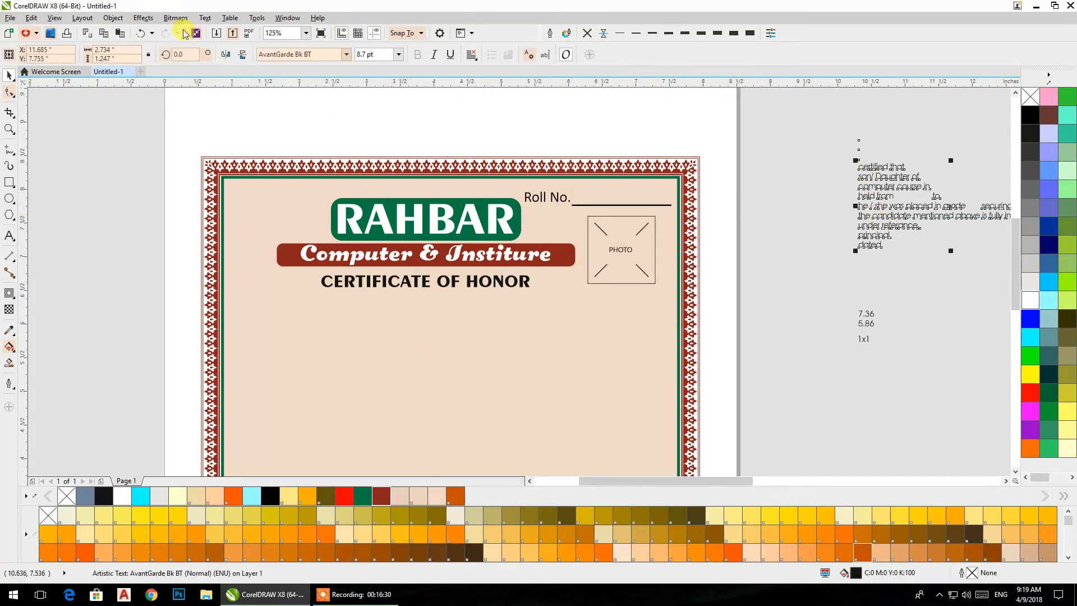
click(327, 54)
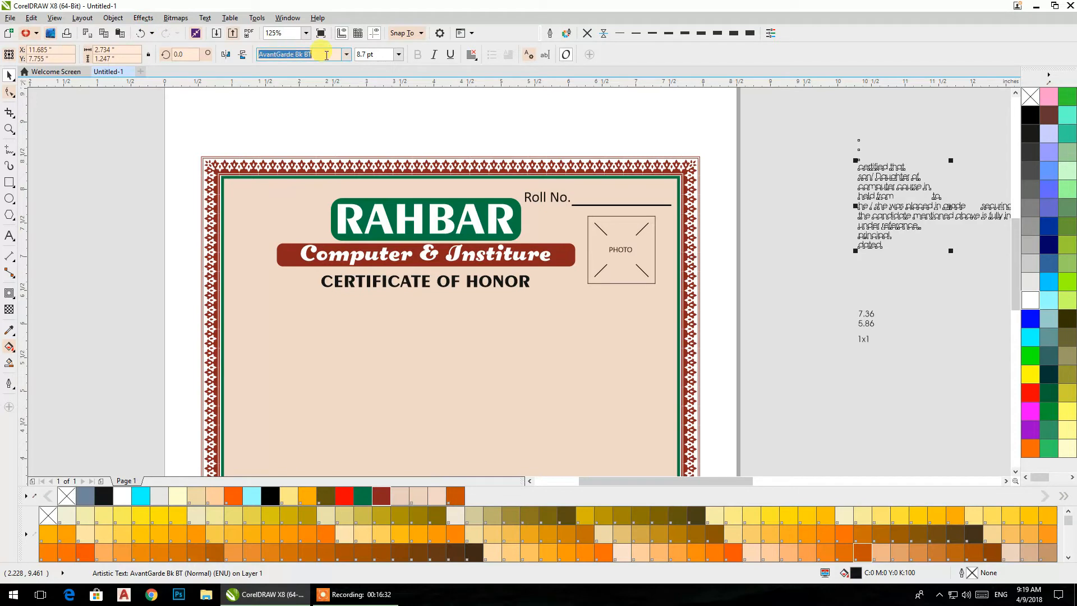
click(346, 54)
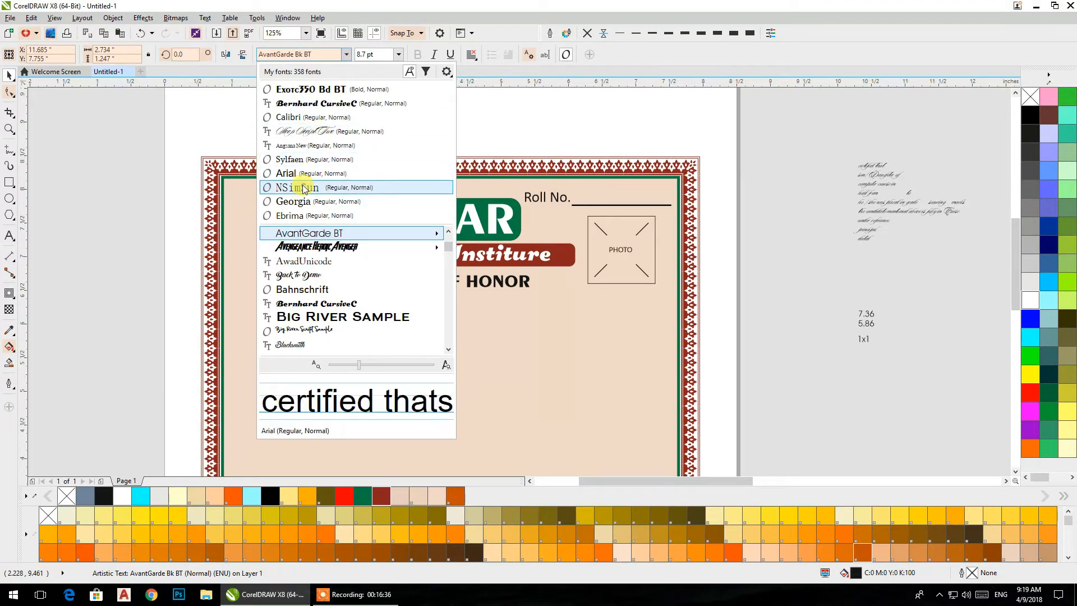
scroll(306, 311, down, 2)
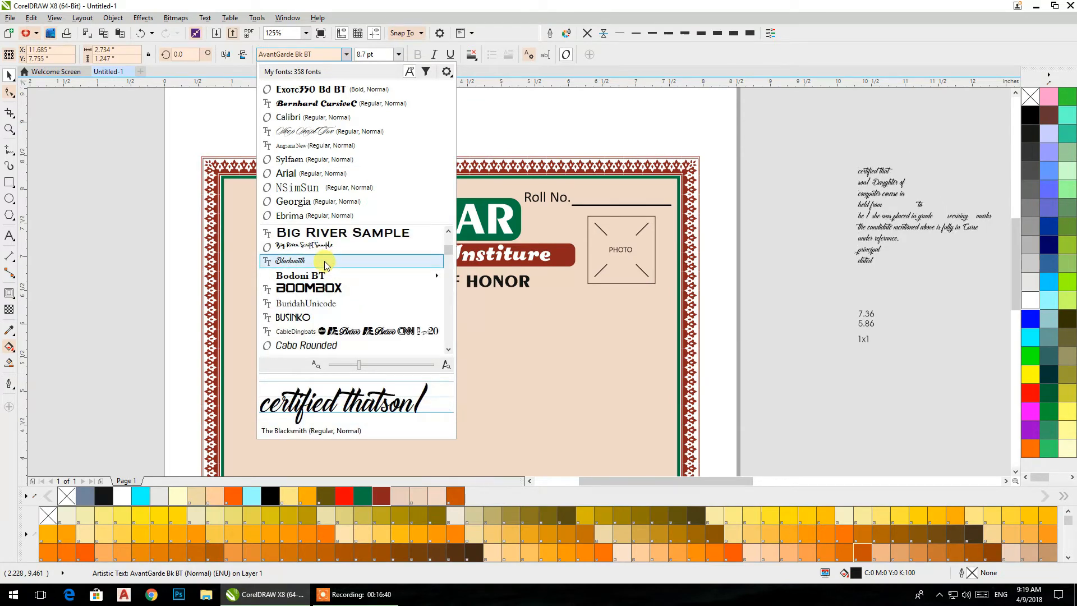
scroll(327, 264, down, 2)
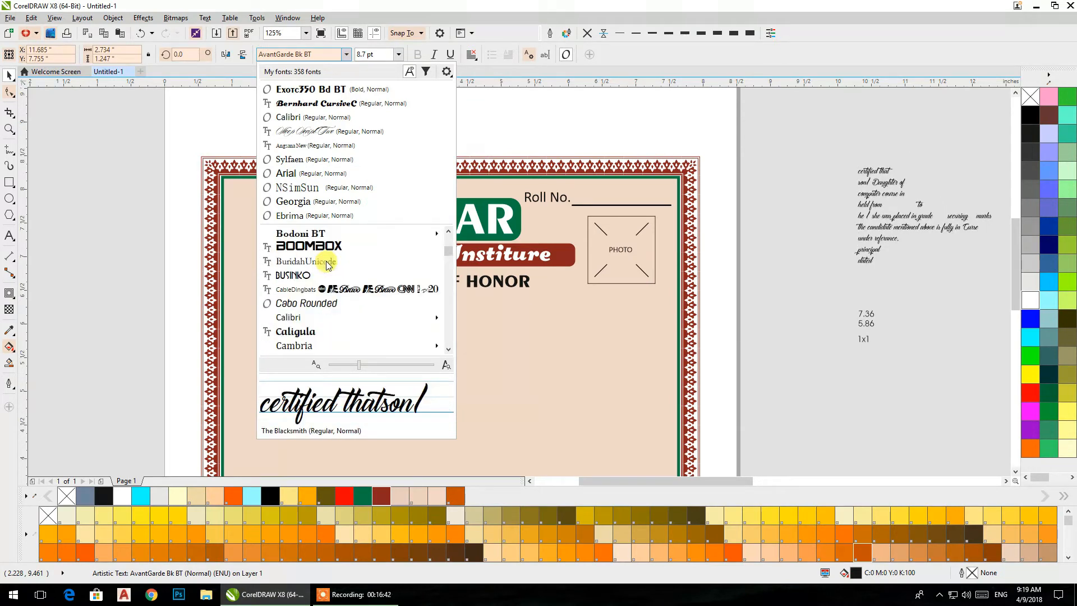
mouse_move(313, 277)
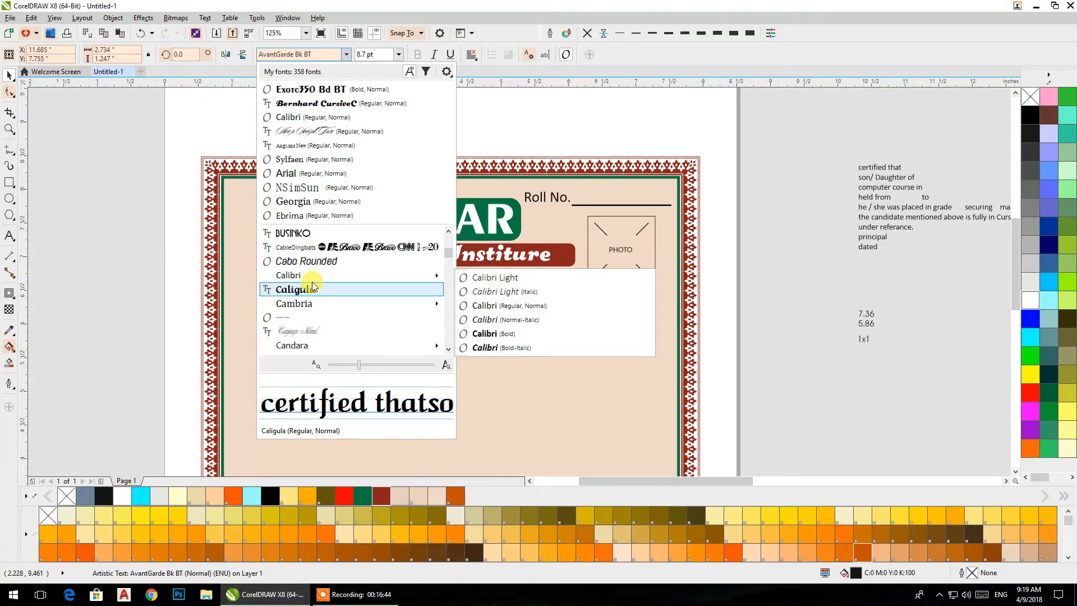
scroll(312, 269, down, 2)
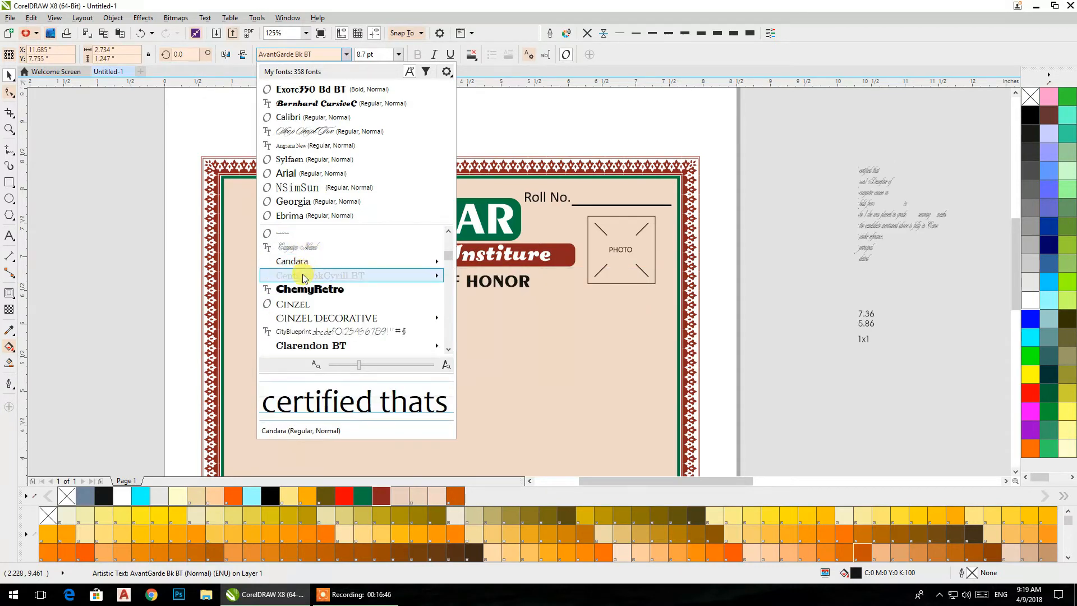
scroll(337, 288, down, 2)
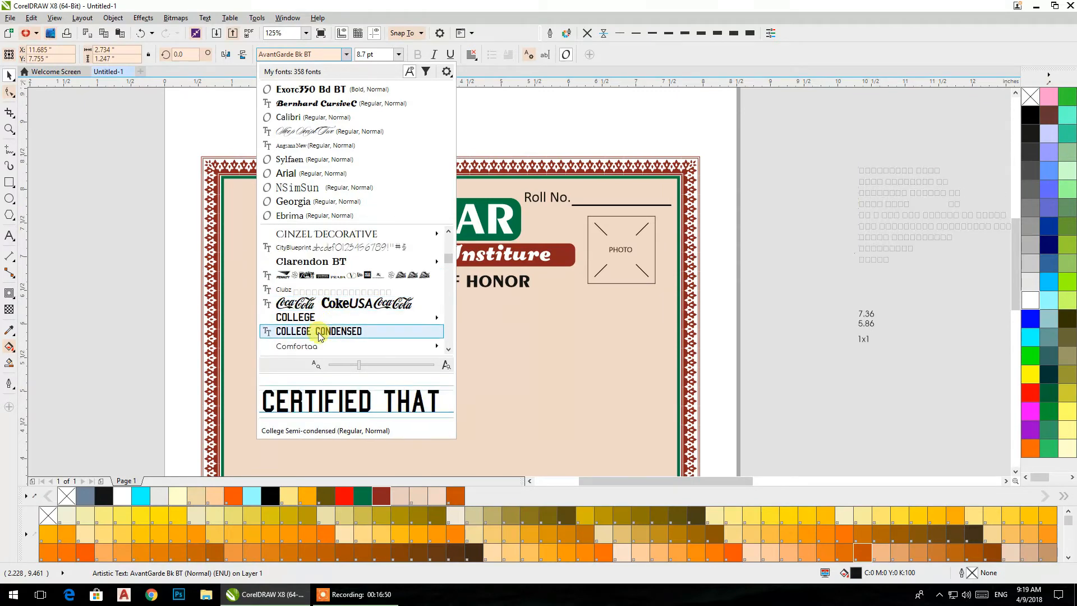
scroll(346, 311, down, 2)
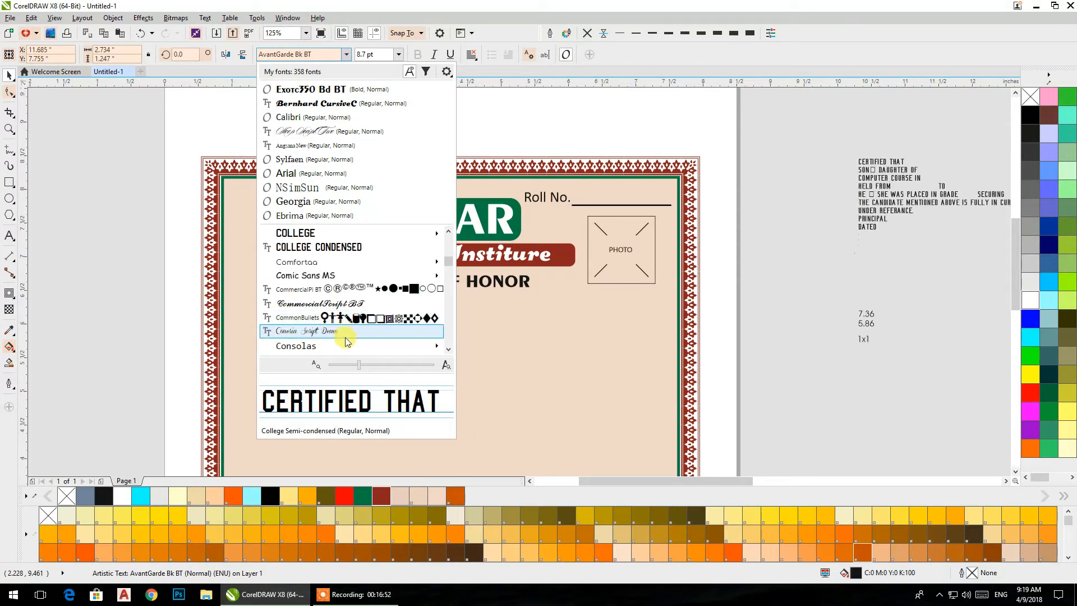
click(317, 307)
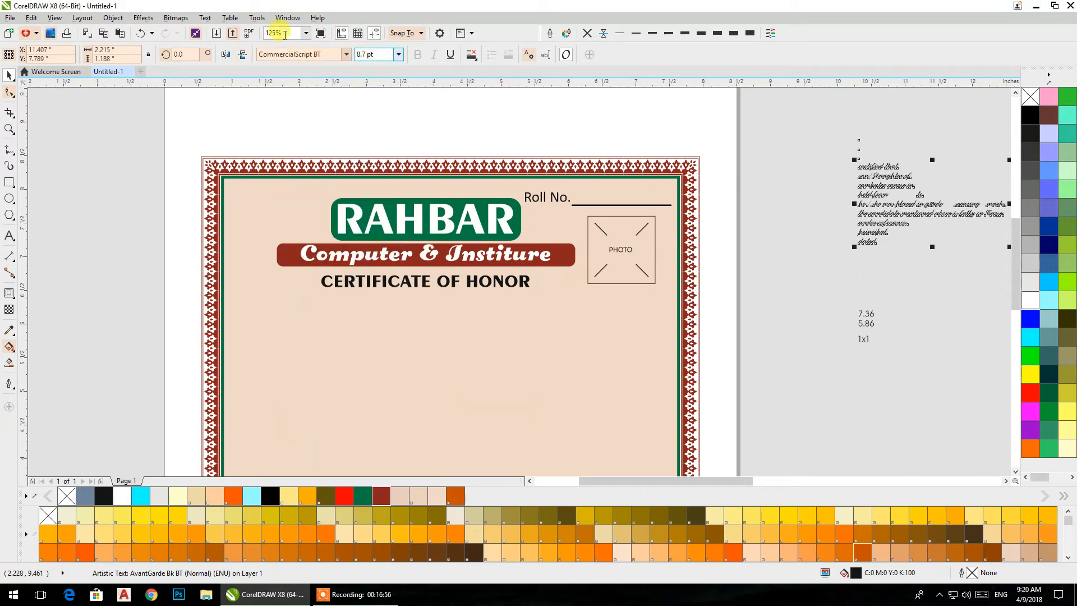
- Change the off-page text block to Title Case and move it onto the peach panel below "CERTIFICATE OF HONOR"
click(204, 17)
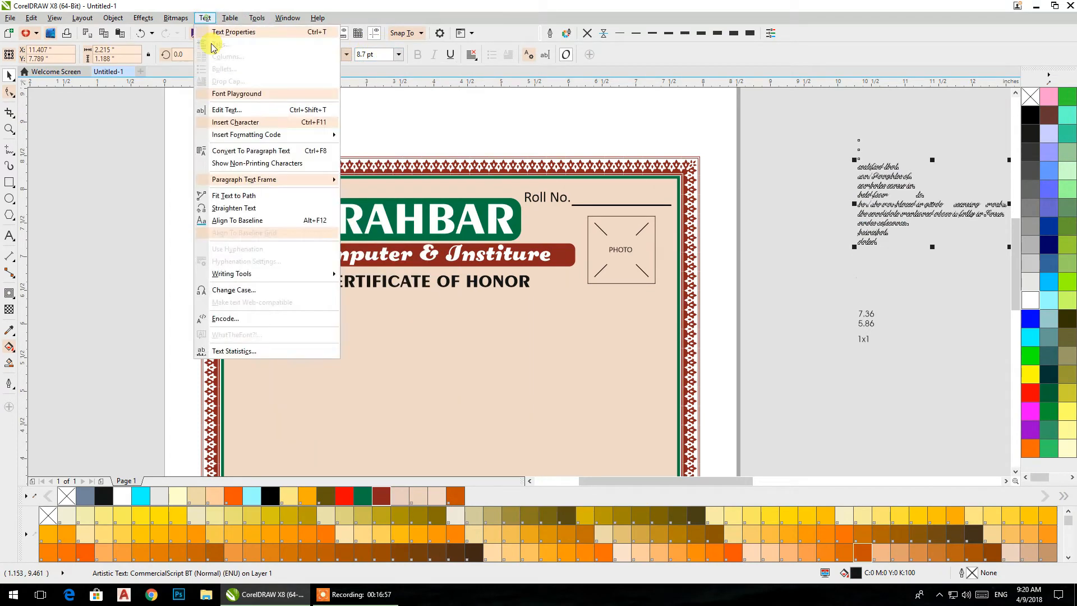
click(232, 290)
click(467, 299)
click(492, 336)
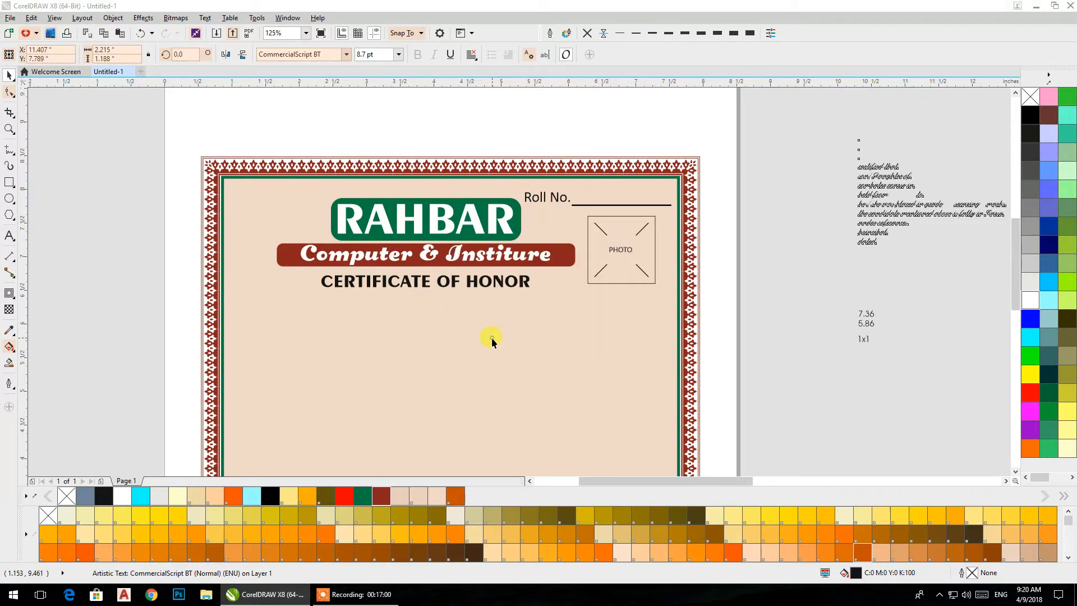
drag(859, 170, 248, 315)
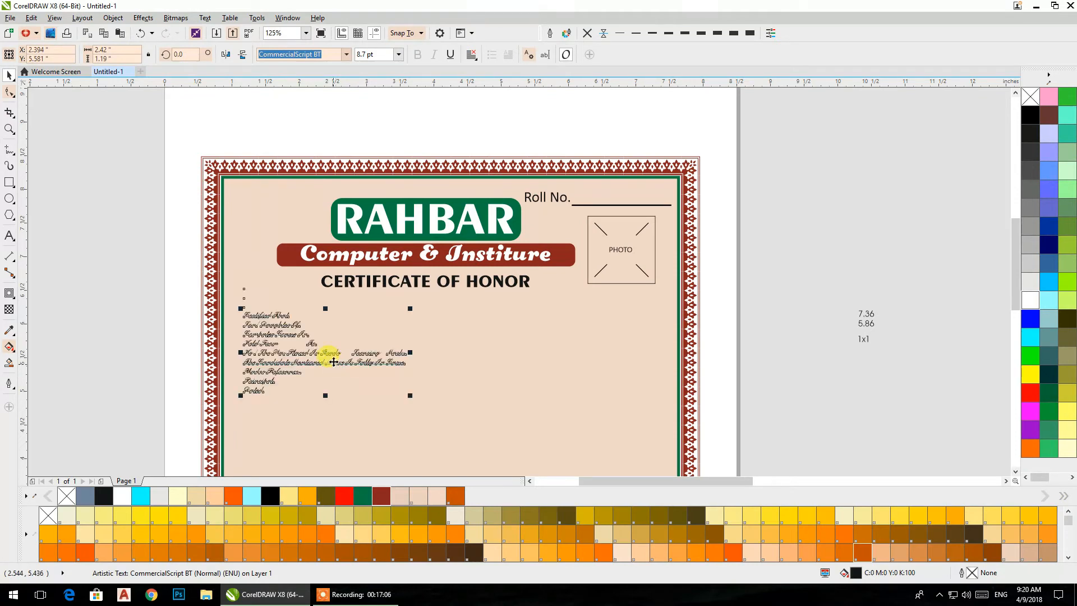
- Delete the off-page note text with the numbers 7.36, 5.86 and 1x1
scroll(377, 291, down, 2)
drag(807, 227, 923, 330)
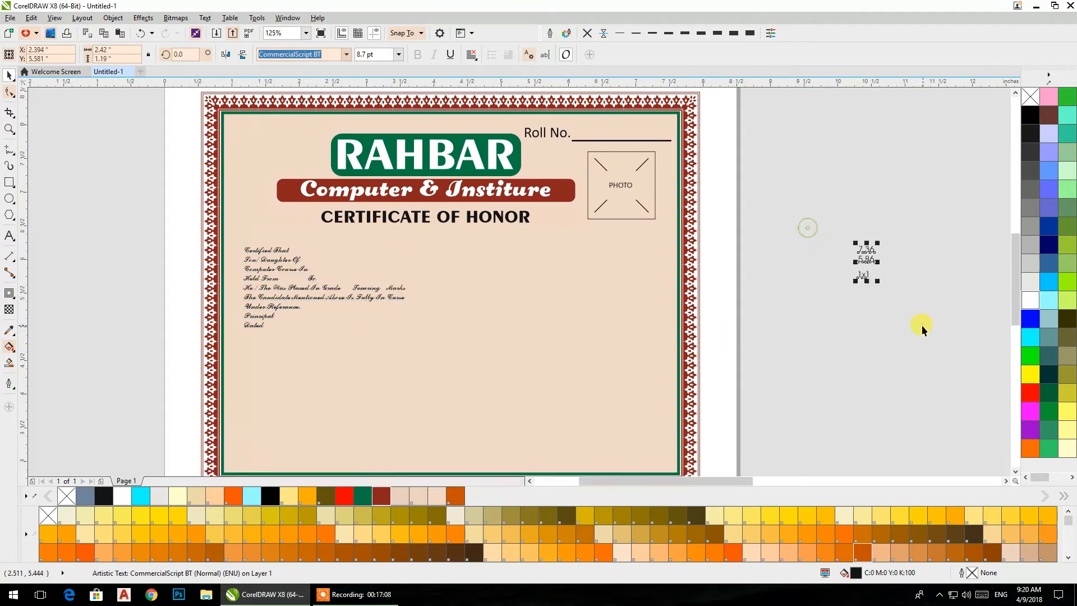
key(Delete)
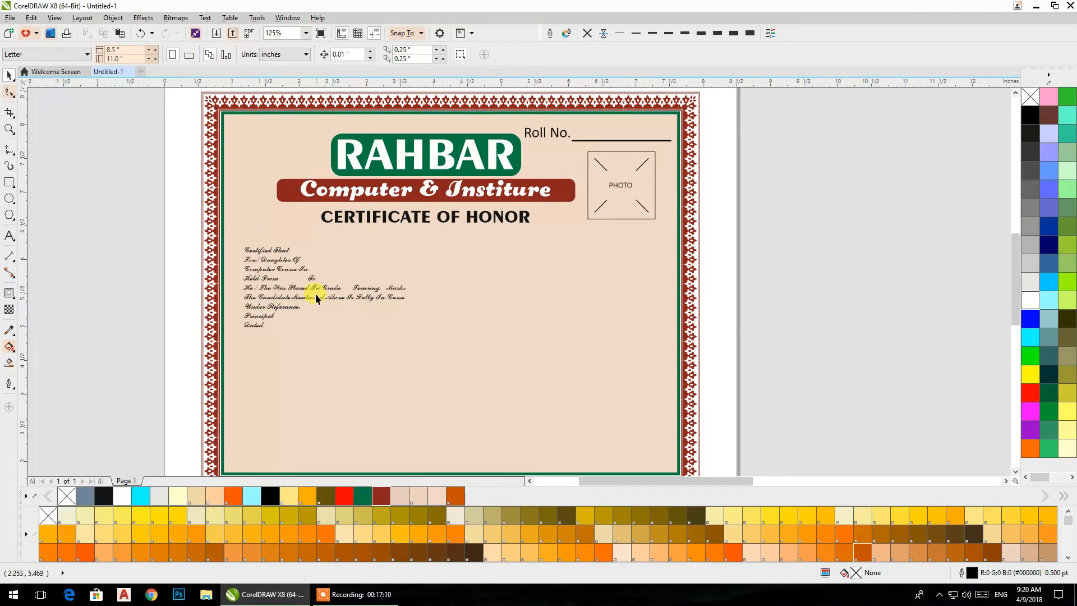
- Enlarge the certificate body text to about 22.3 pt, about 6.2 by 3.05 inches, so it spans the peach panel
click(316, 303)
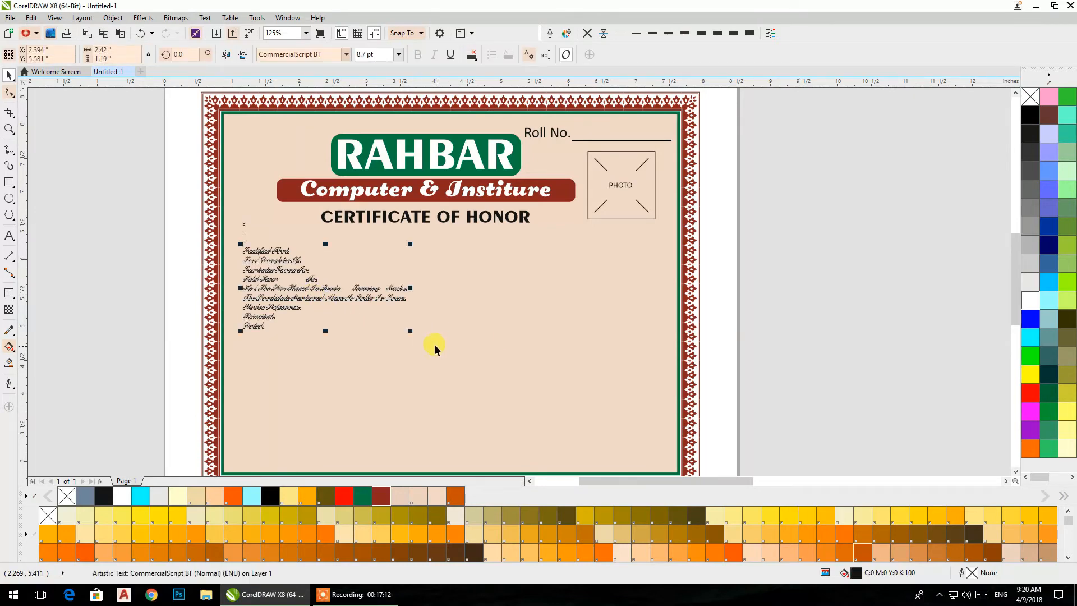
drag(416, 340, 659, 409)
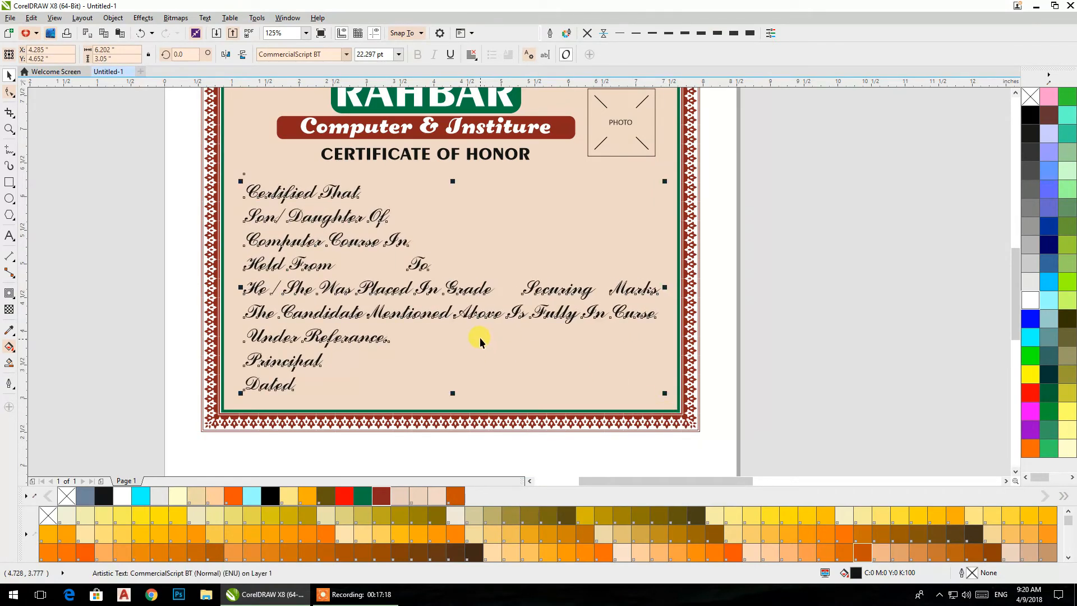
middle_click(494, 322)
click(823, 261)
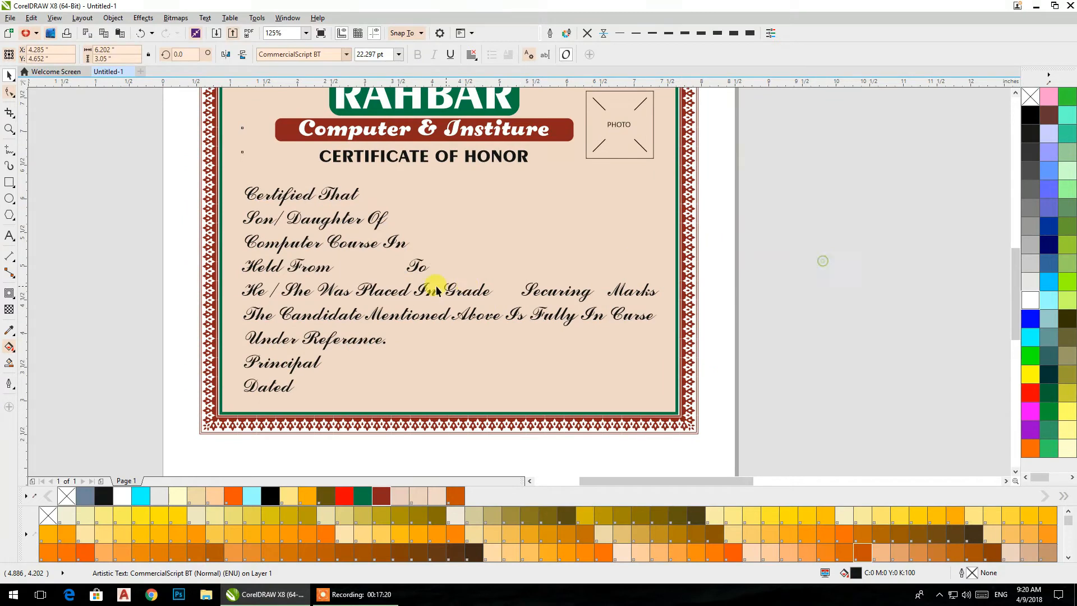
- Shift the certificate body text slightly down and centre it horizontally within the peach panel
click(294, 256)
click(292, 246)
drag(297, 243, 291, 248)
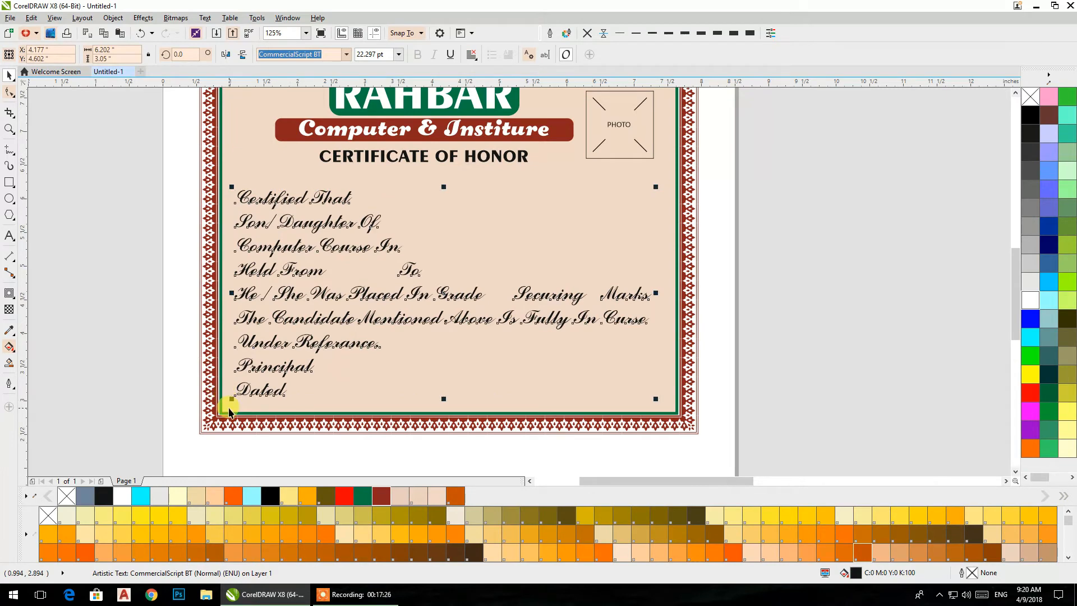
shift+click(230, 403)
key(c)
click(755, 325)
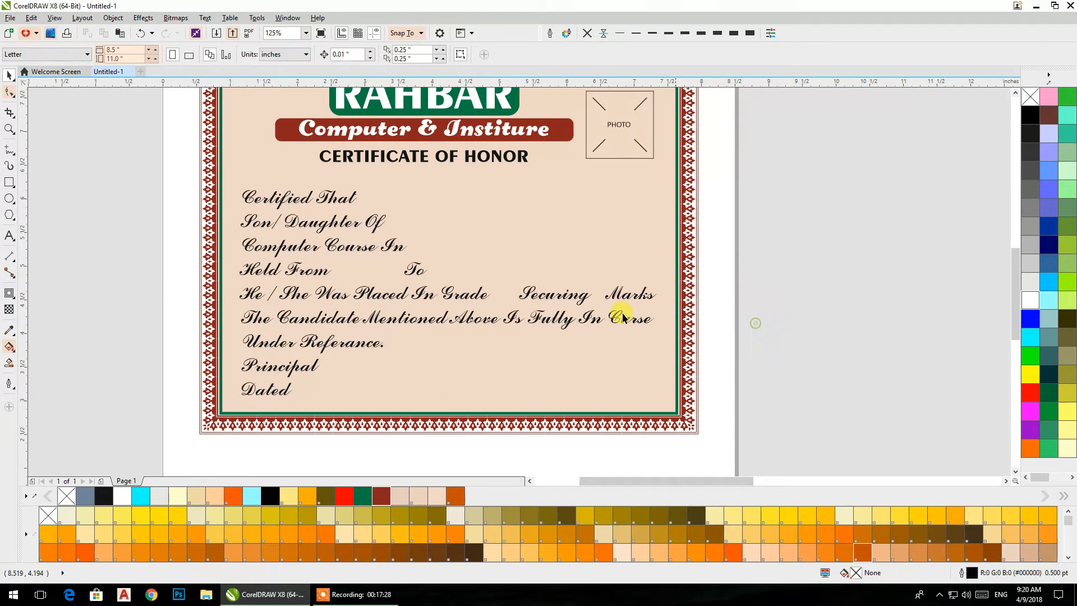
- Place a duplicate of the white RAHBAR text beside the certificate, to the left of its ornamental border
scroll(283, 258, up, 2)
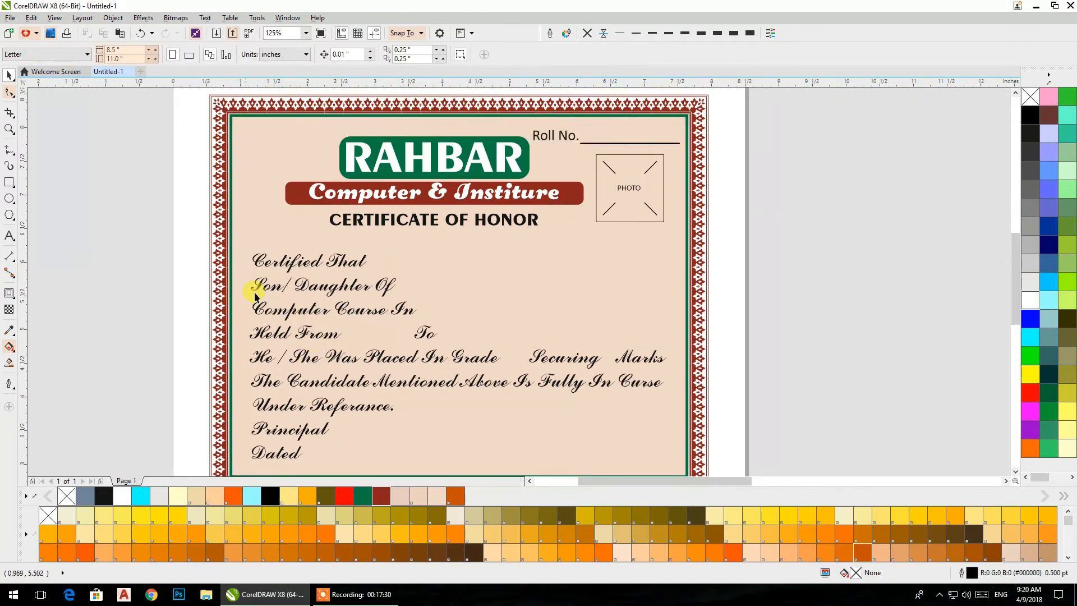
scroll(267, 264, up, 1)
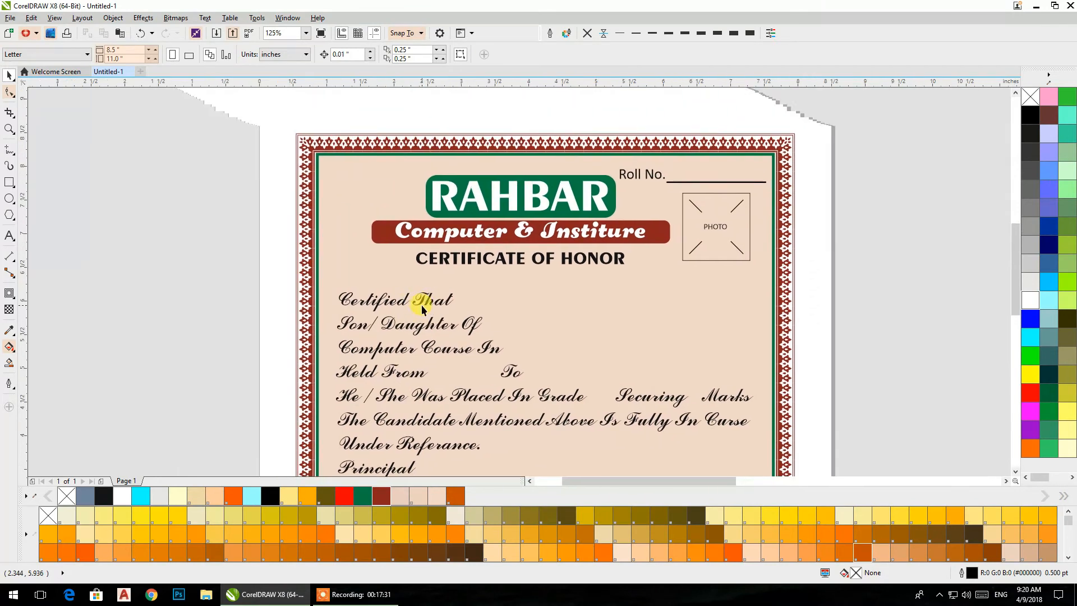
click(450, 211)
drag(449, 212, 136, 227)
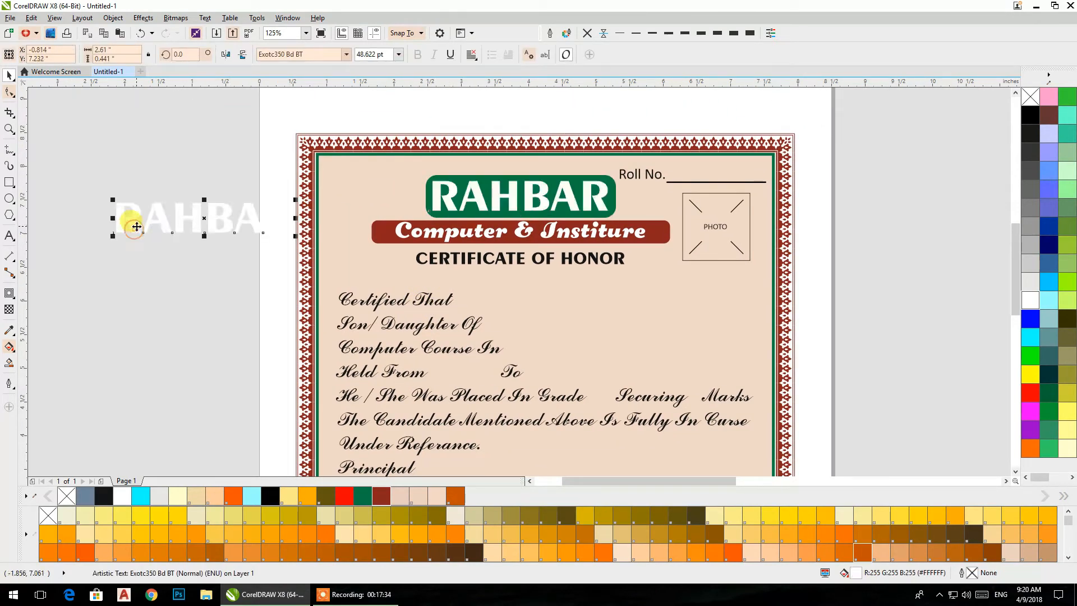
- Replace the duplicate RAHBAR text beside the certificate with Rci and set it in the Sloop ScriptTwo font
double_click(136, 227)
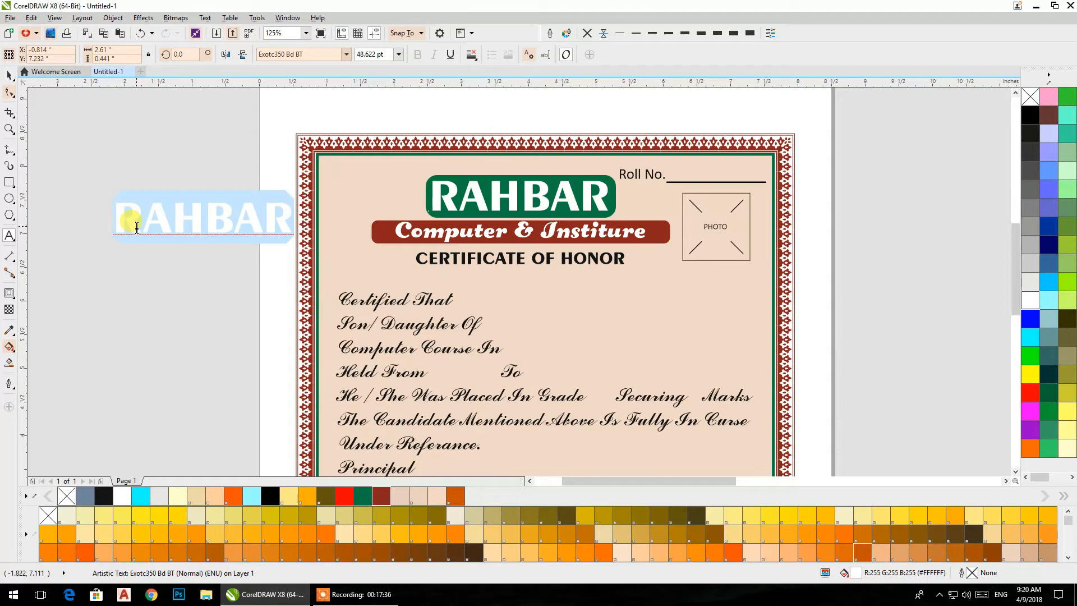
text(RCi)
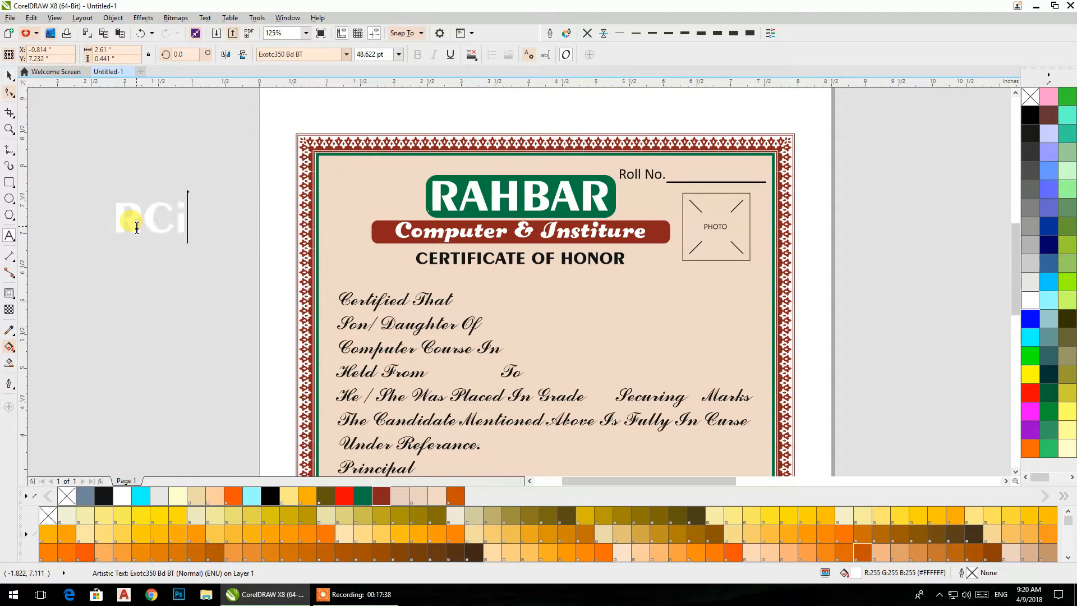
click(7, 75)
click(345, 54)
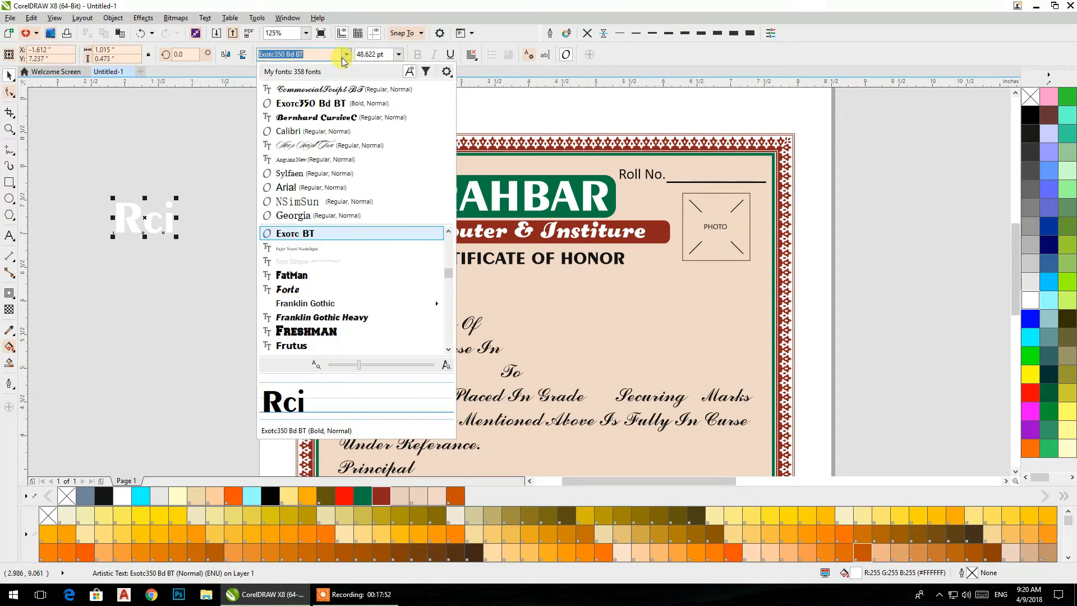
click(316, 147)
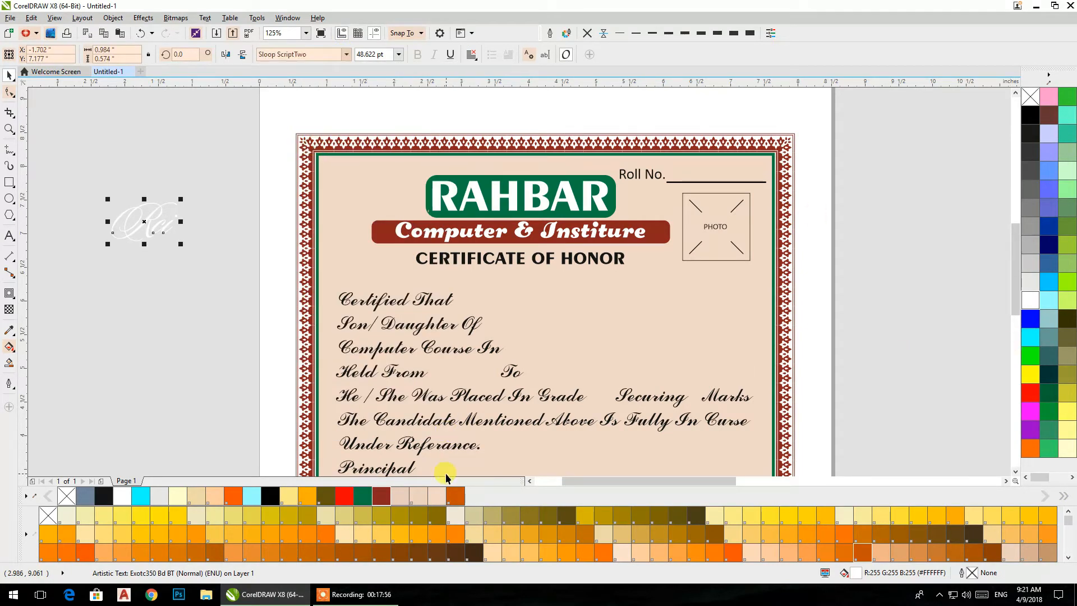
- Colour the Rci text dark green and place it left of the RAHBAR title at about 42.3 pt, 0.855 by 0.498 inches
click(363, 496)
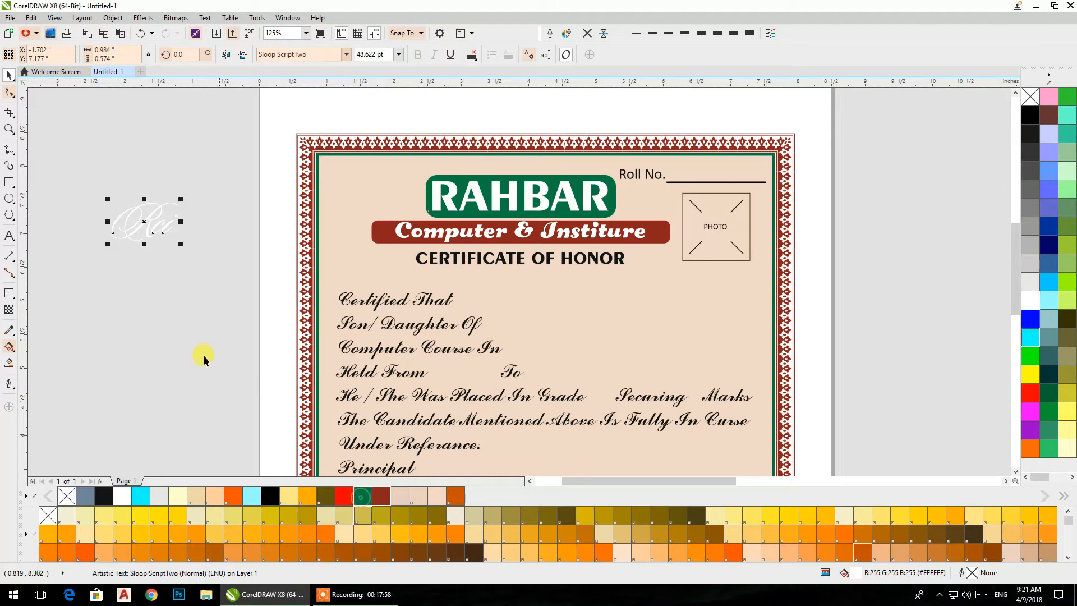
drag(184, 246, 200, 302)
drag(184, 251, 379, 200)
scroll(382, 202, up, 2)
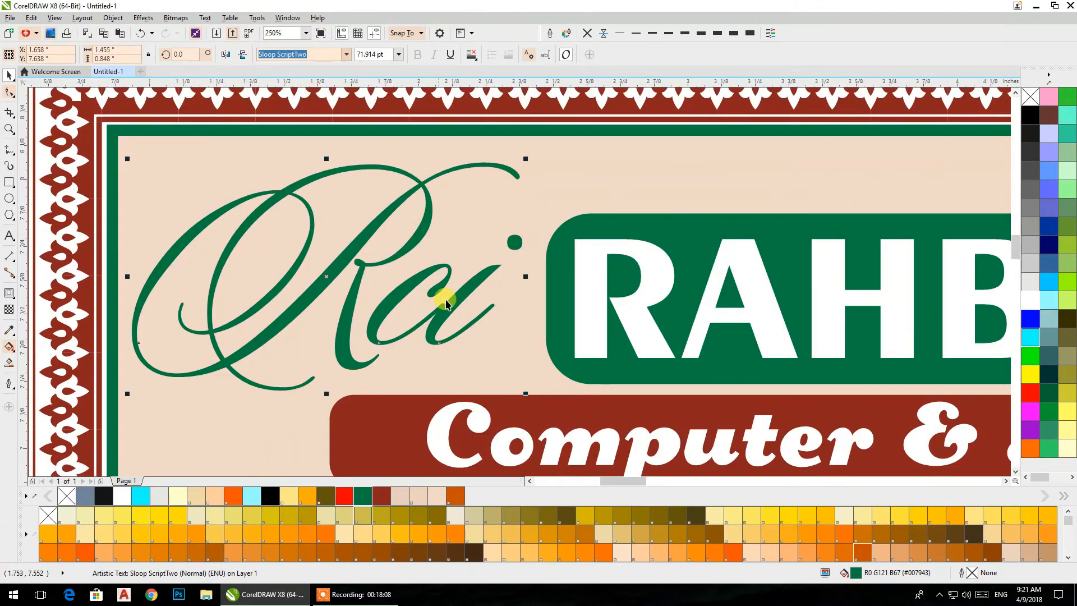
drag(524, 392, 439, 371)
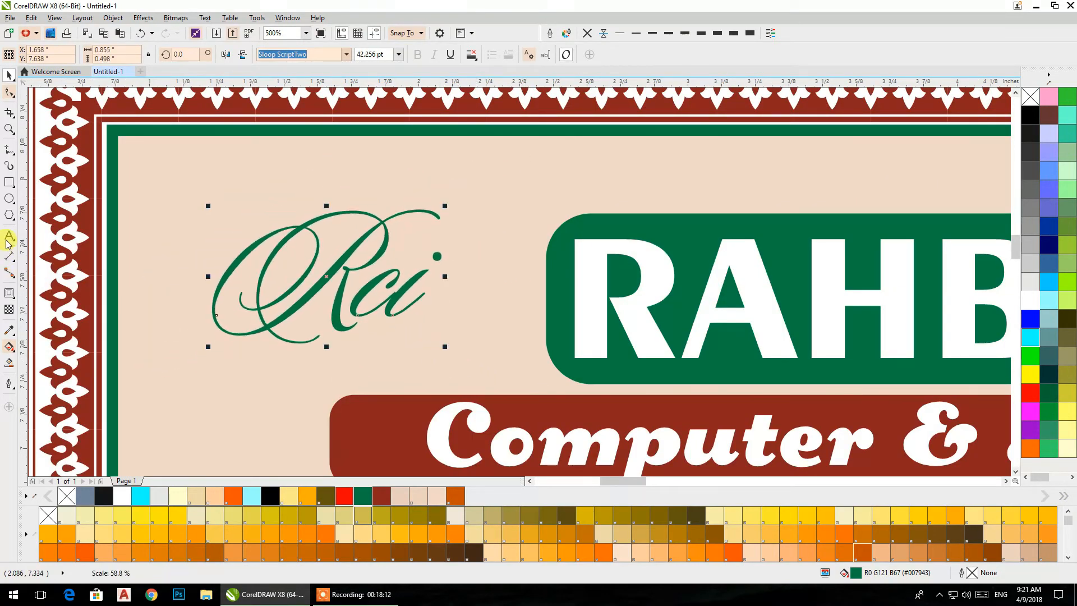
- Draw a hexagon about 0.73 by 0.84 inches around the Rci text, with a concentric inner copy about 0.63 by 0.73 inches
click(9, 215)
drag(201, 154, 414, 320)
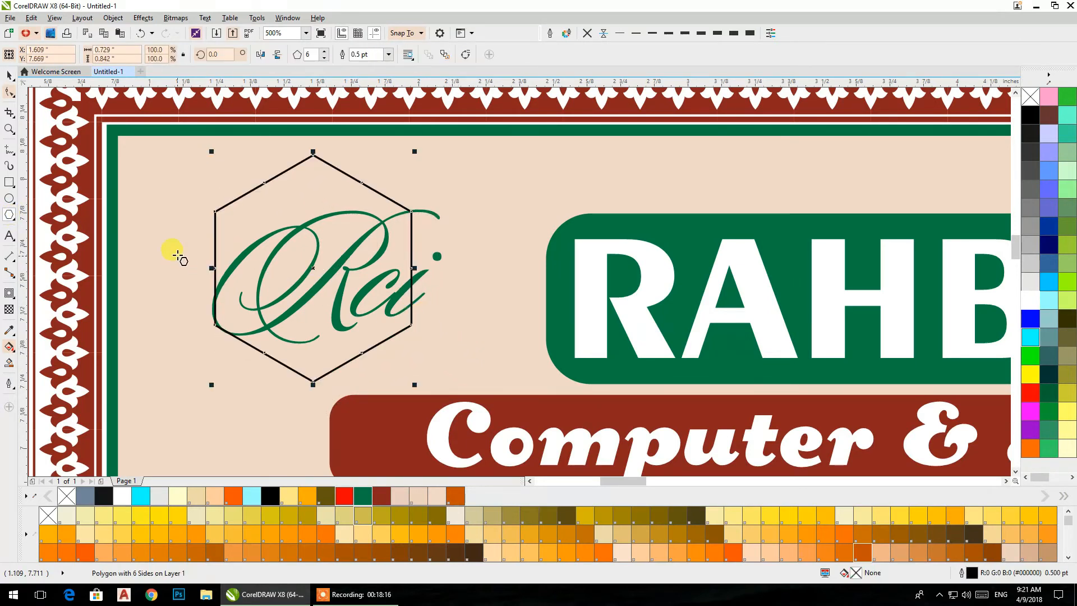
click(9, 76)
drag(415, 385, 402, 373)
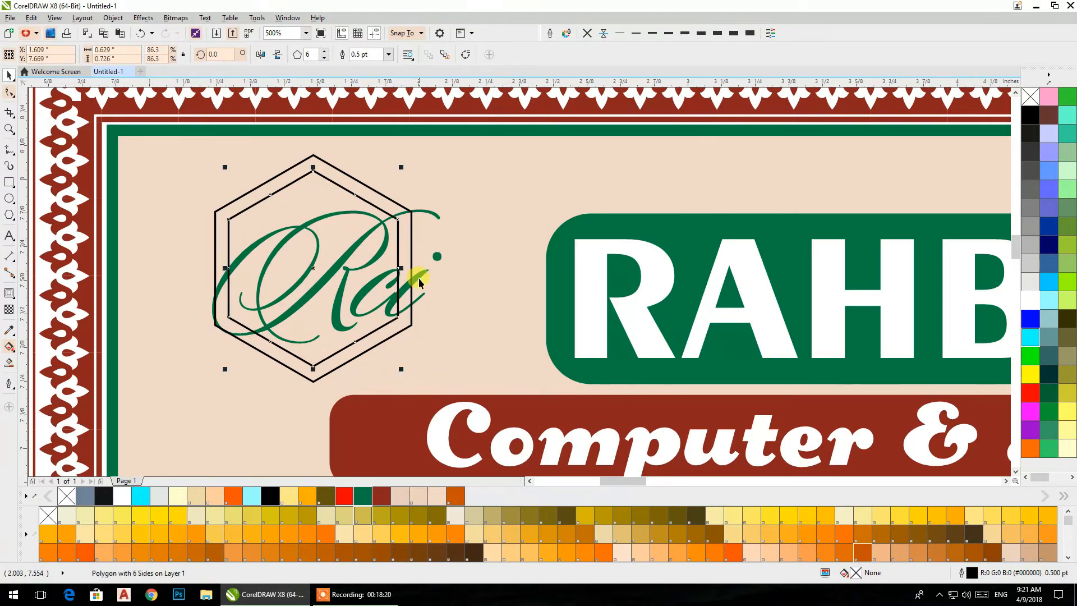
- Combine the two hexagons into a ring filled with the dark red of the border, without an outline
shift+click(368, 188)
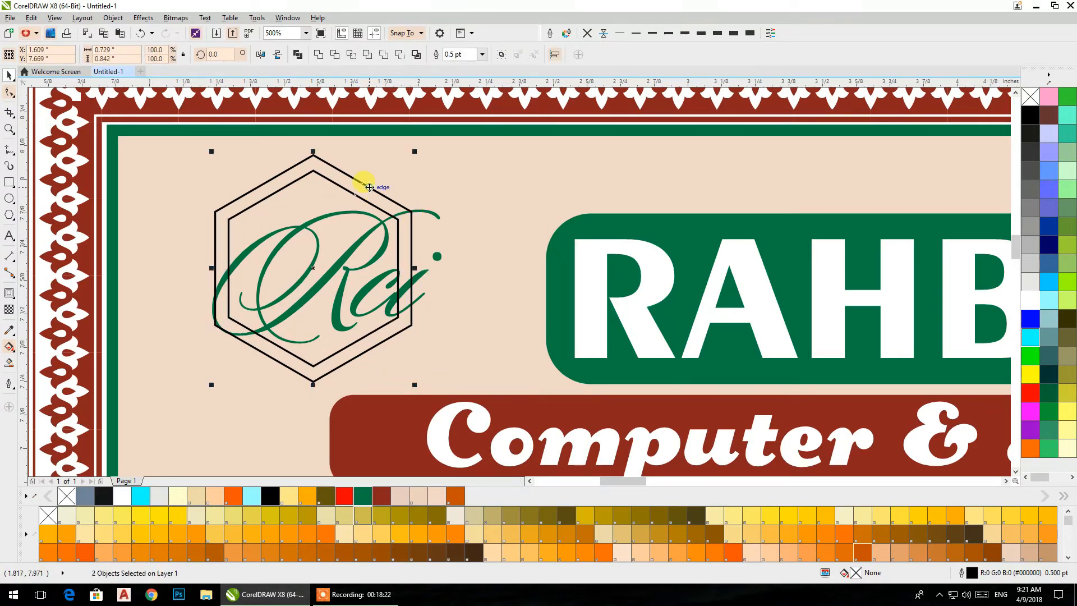
click(299, 56)
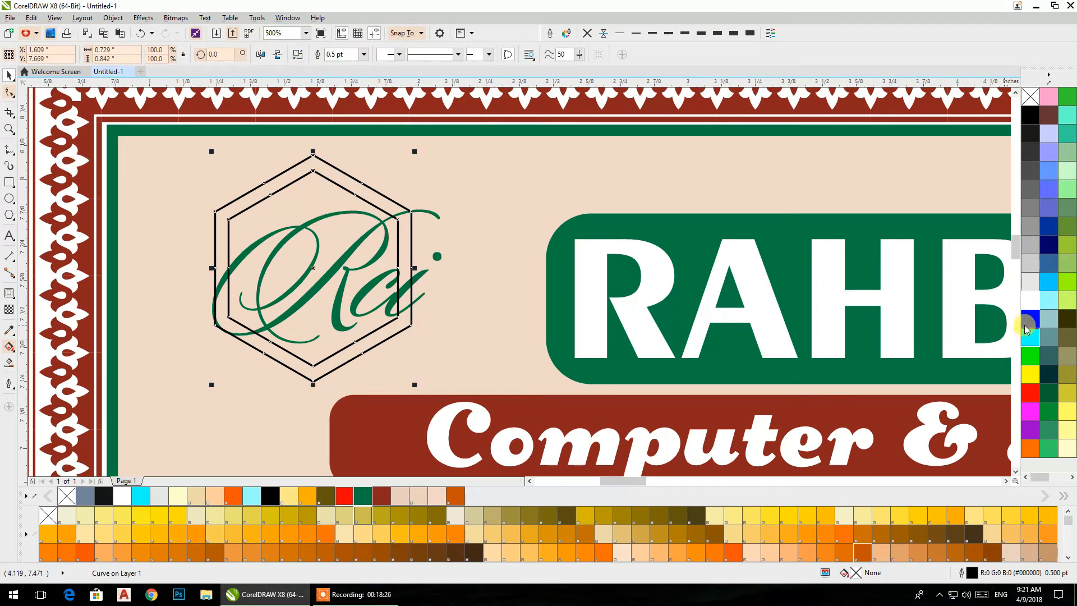
click(380, 496)
click(587, 33)
drag(85, 195, 315, 209)
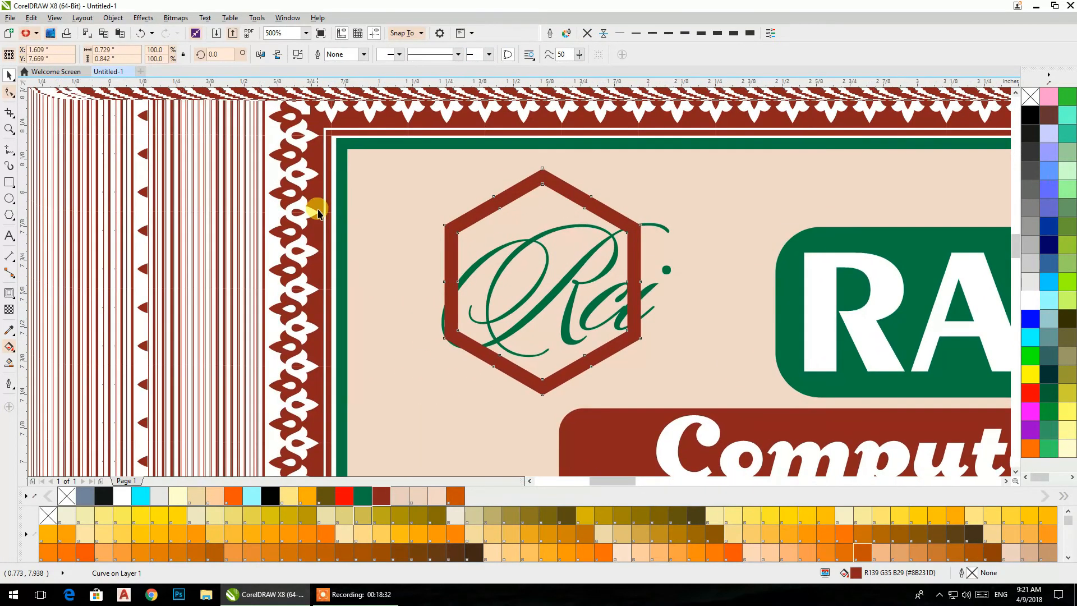
click(94, 226)
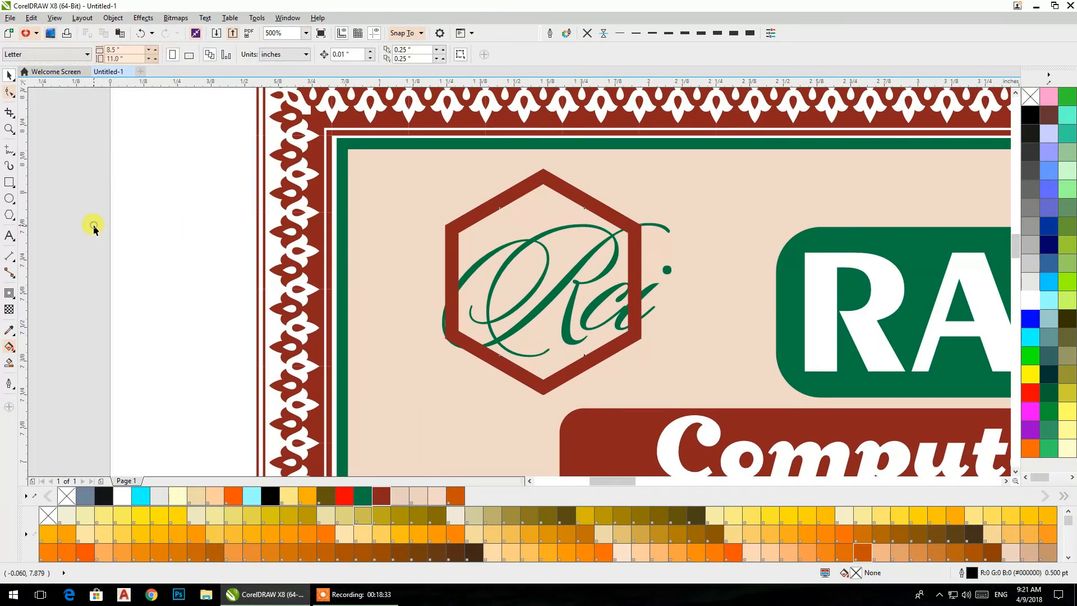
- Centre the Rci text horizontally and vertically on the dark red hexagon ring
click(663, 227)
shift+click(530, 190)
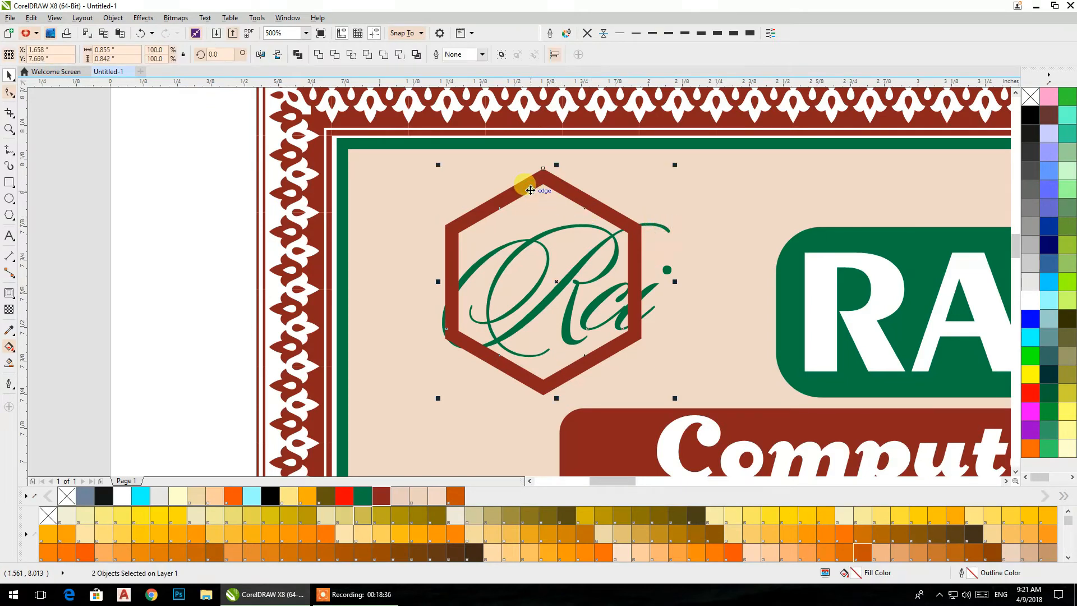
key(e)
key(c)
click(41, 208)
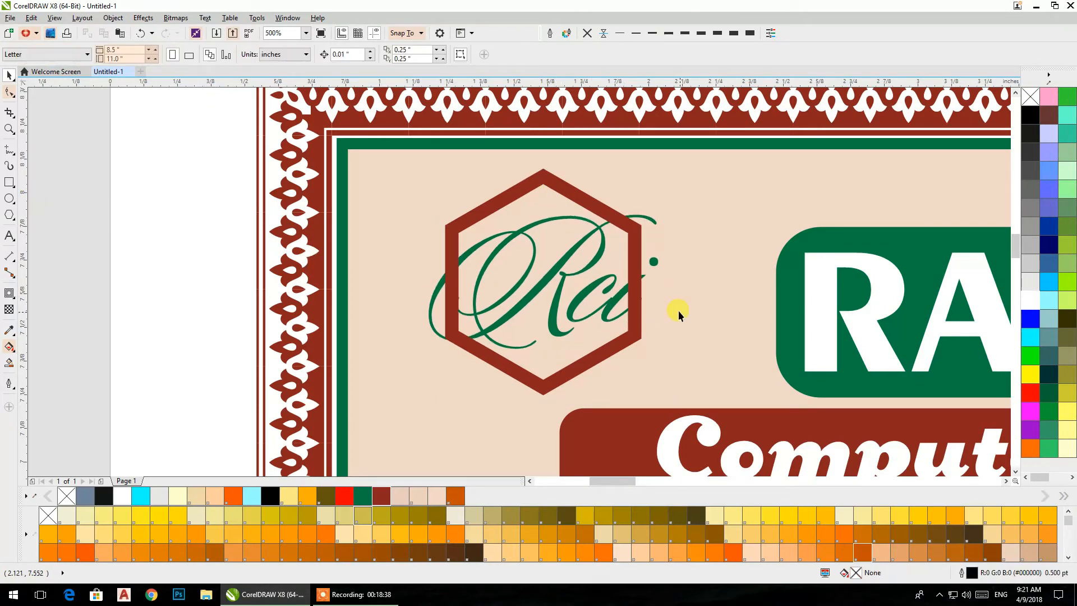
- Bring the Rci text in front of the ring and reduce it to about 29.9 pt so it fits inside
click(609, 310)
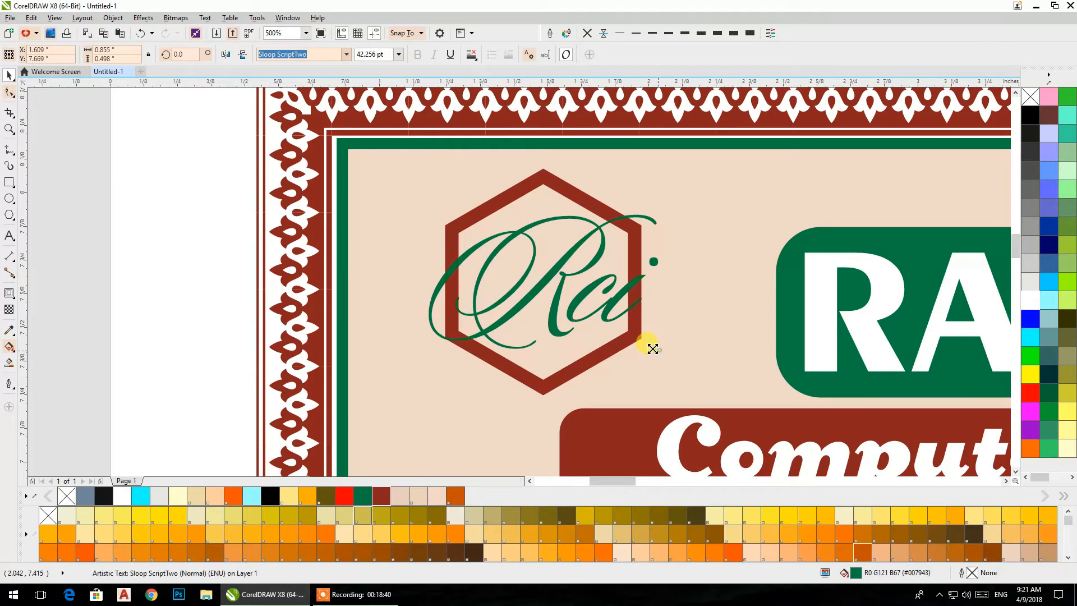
drag(652, 349, 627, 340)
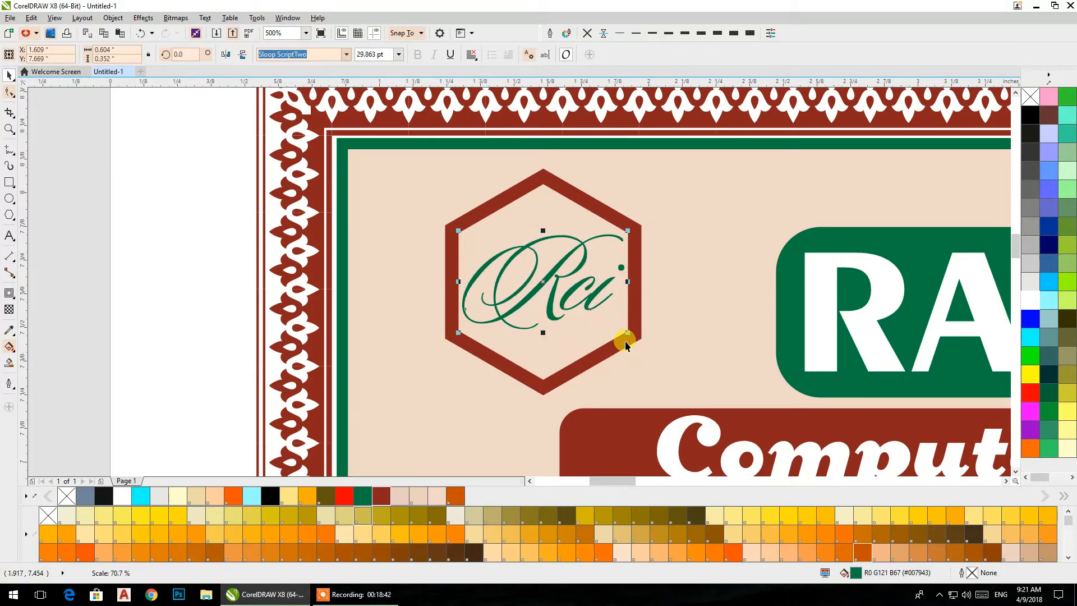
click(82, 243)
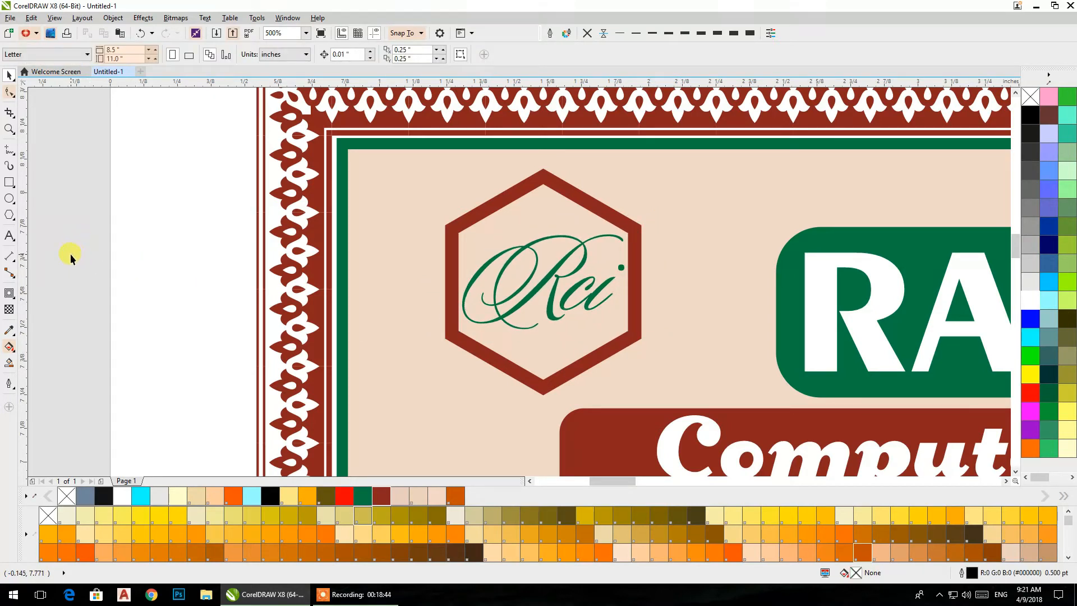
- Draw another hexagon about 0.58 by 0.67 inches and centre it inside the dark red ring
click(9, 215)
drag(420, 162, 582, 349)
click(9, 75)
shift+click(556, 182)
key(c)
key(e)
click(165, 181)
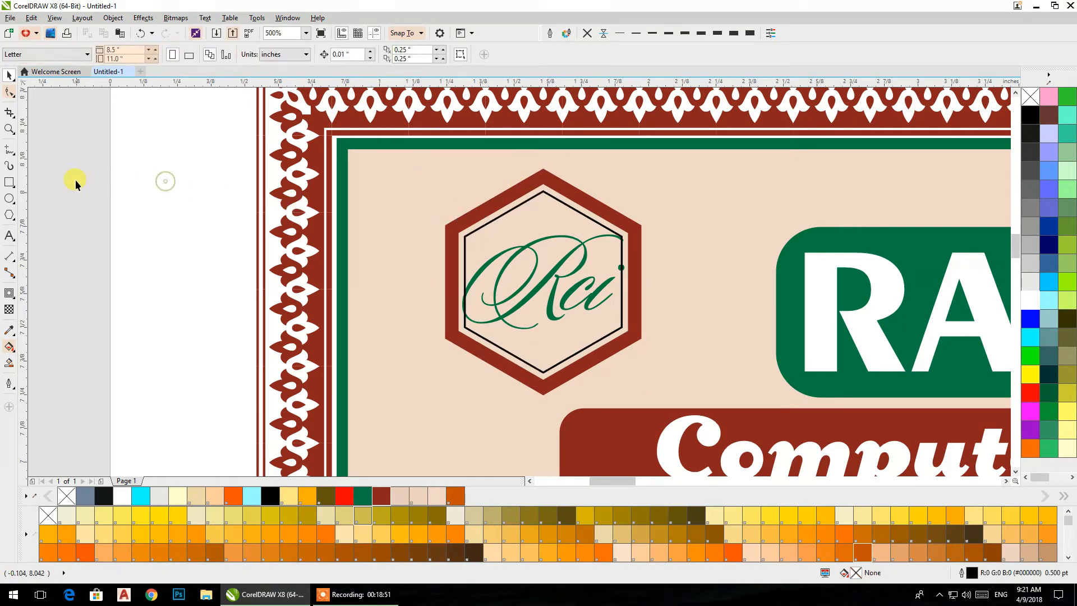
click(563, 339)
shift+click(626, 377)
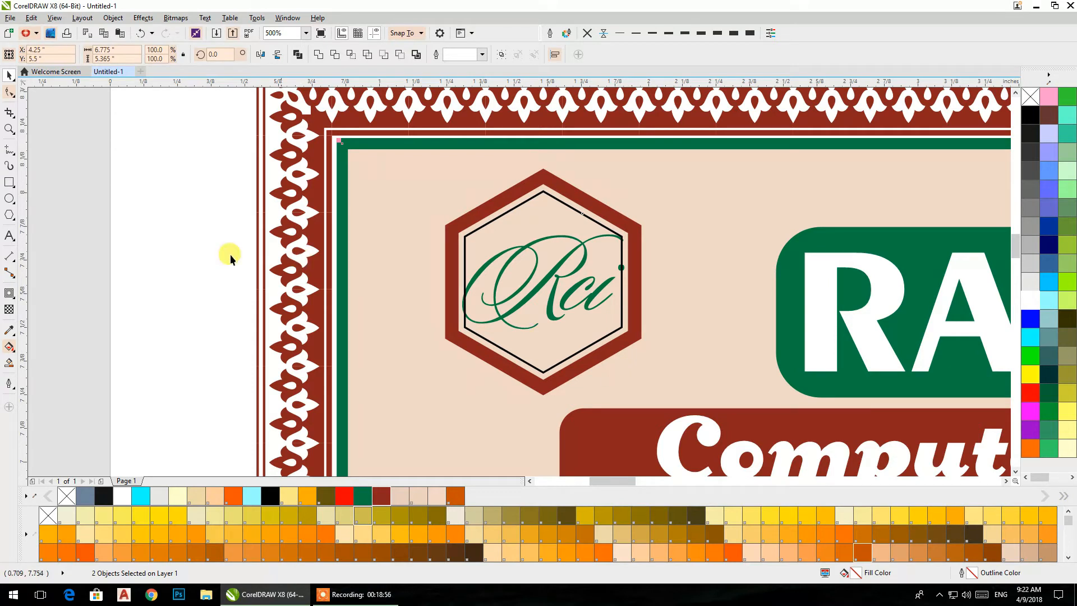
key(ctrl+z)
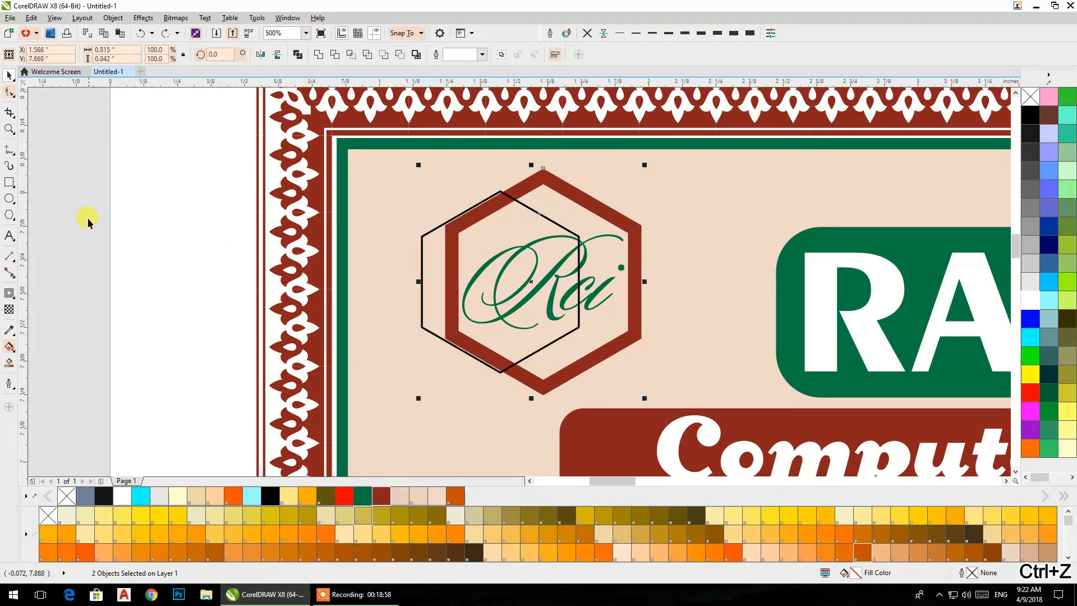
click(165, 35)
click(67, 181)
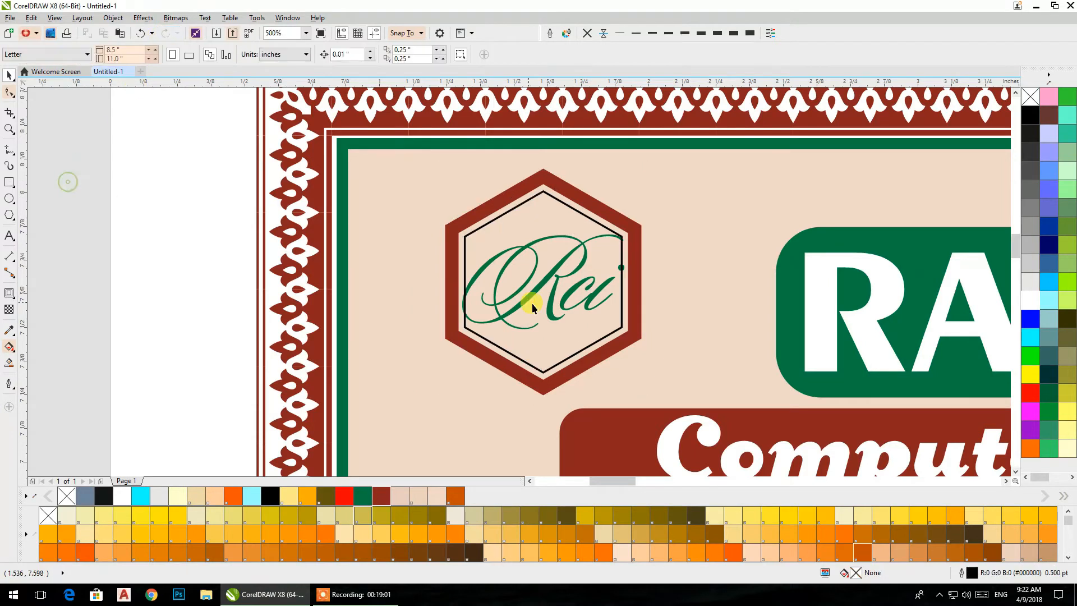
- Enlarge the inner hexagon to about 0.66 by 0.77 inches and fill it light yellow, PANTONE 4-1-1 C, without an outline
click(463, 237)
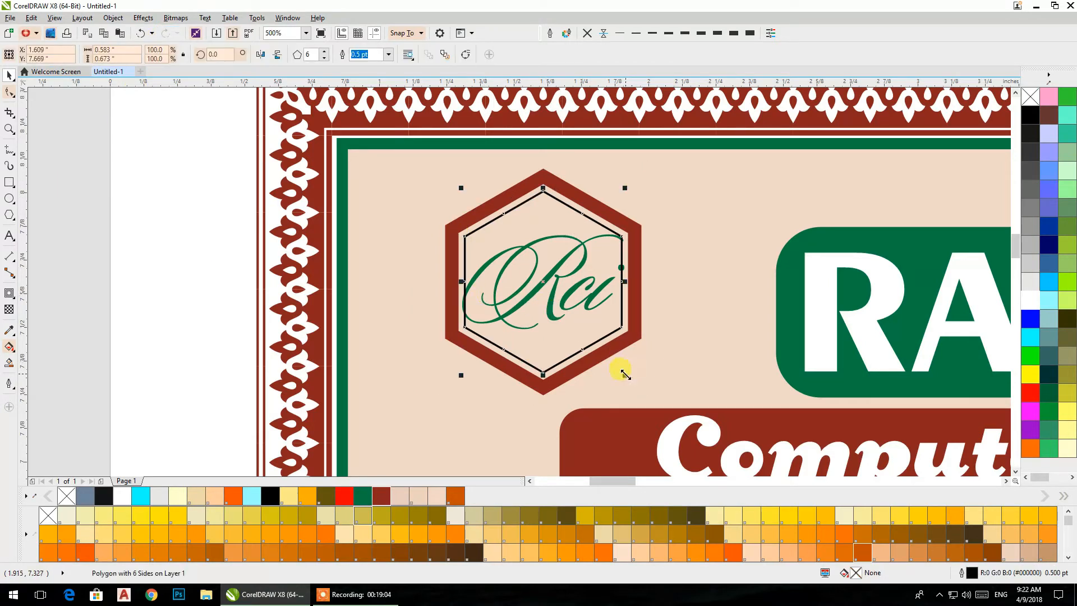
drag(626, 378, 636, 394)
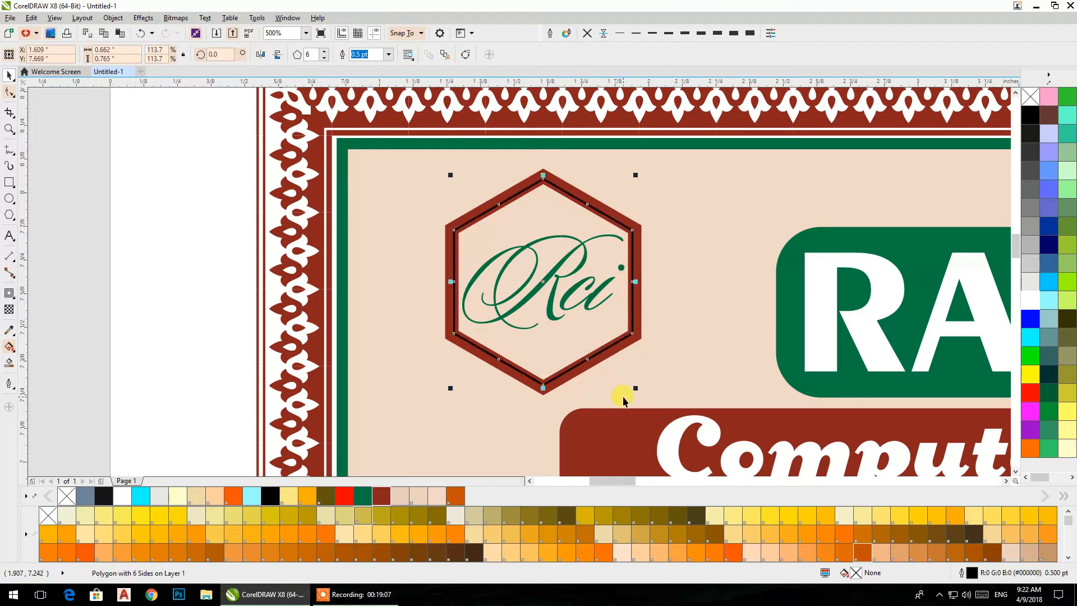
click(290, 497)
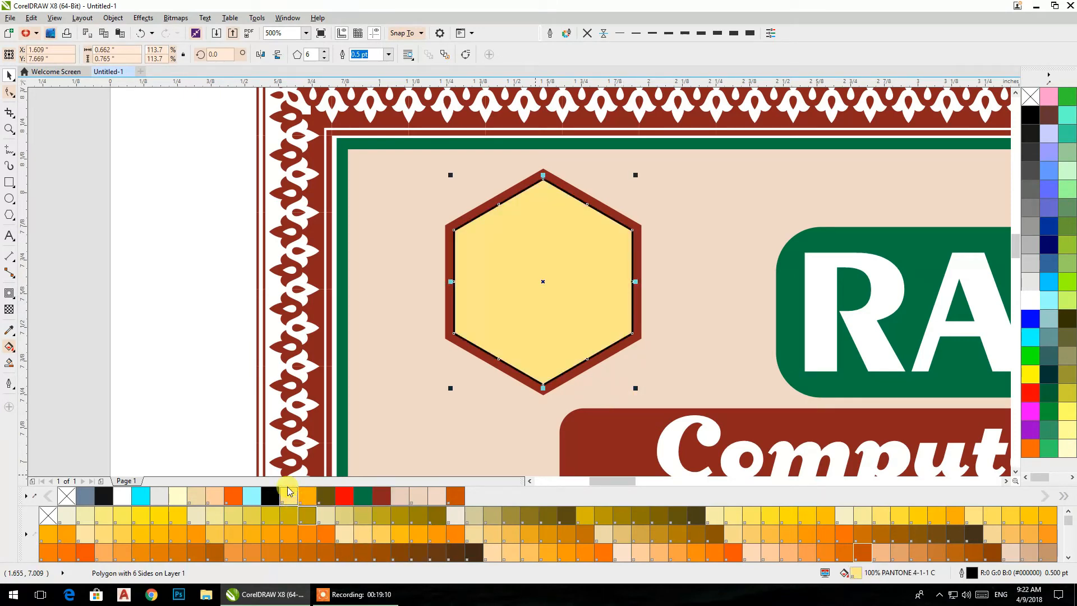
click(602, 33)
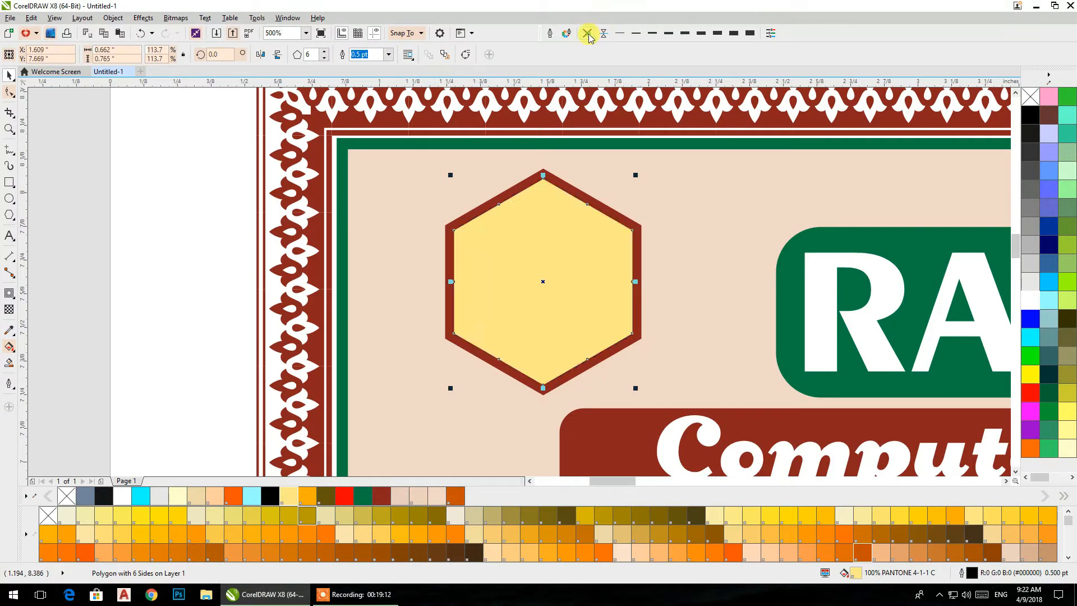
- Bring the Rci text to the front and raise the dark red ring above the yellow hexagon
drag(48, 178, 664, 376)
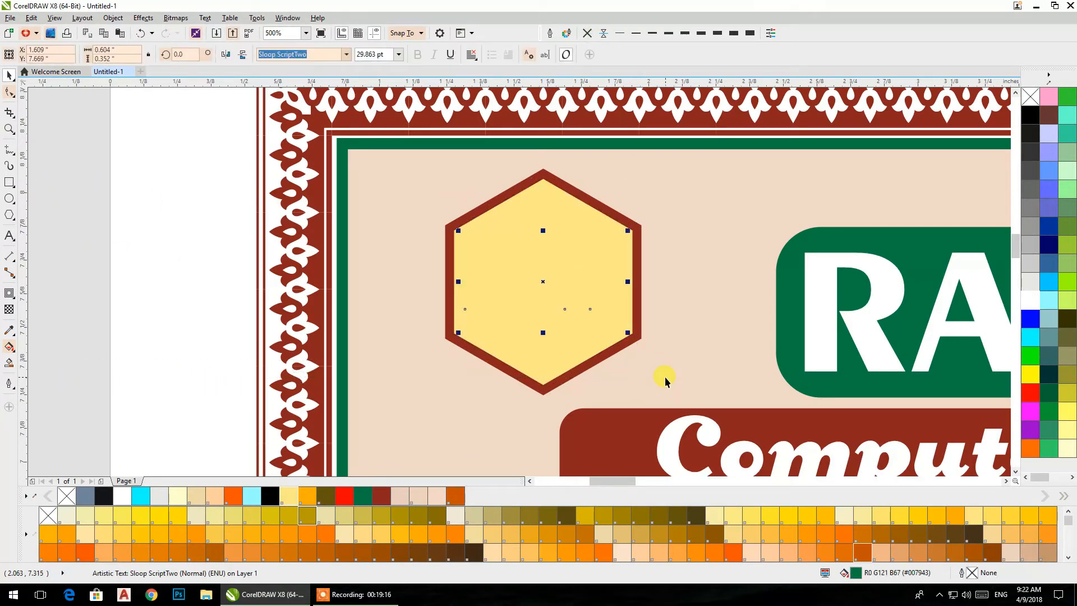
key(shift+Page_Up)
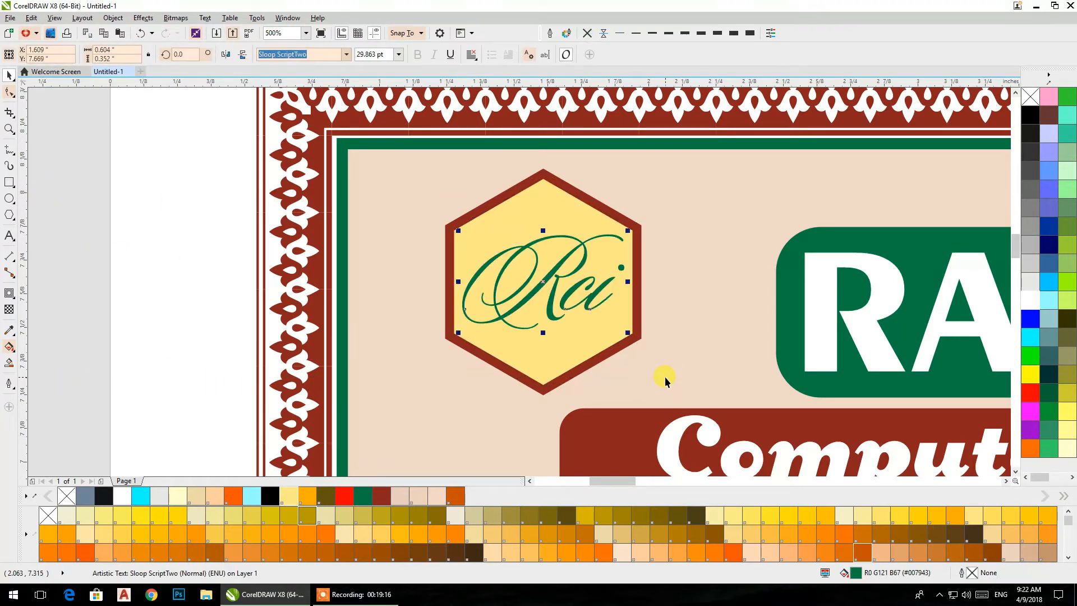
click(637, 225)
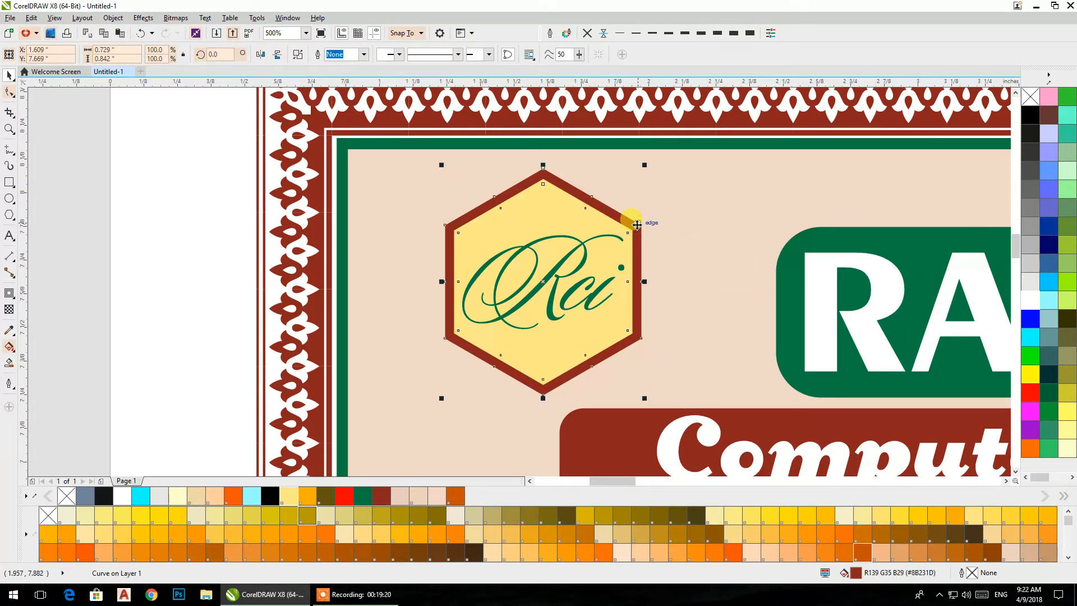
key(ctrl+Page_Up)
click(45, 251)
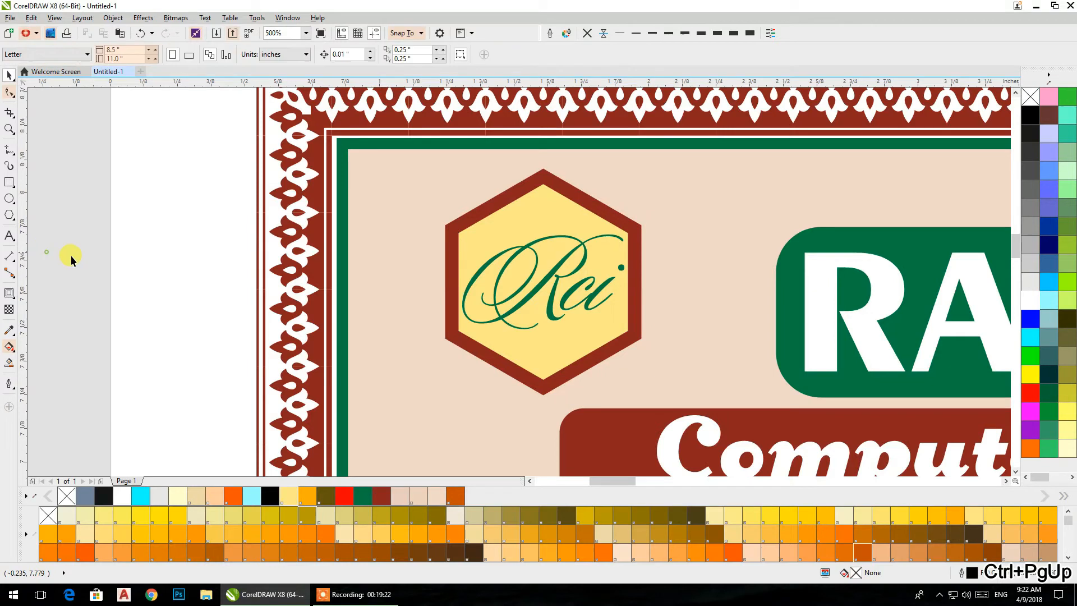
- Shift the Rci text slightly down and to the right inside the yellow hexagon
drag(540, 283, 545, 289)
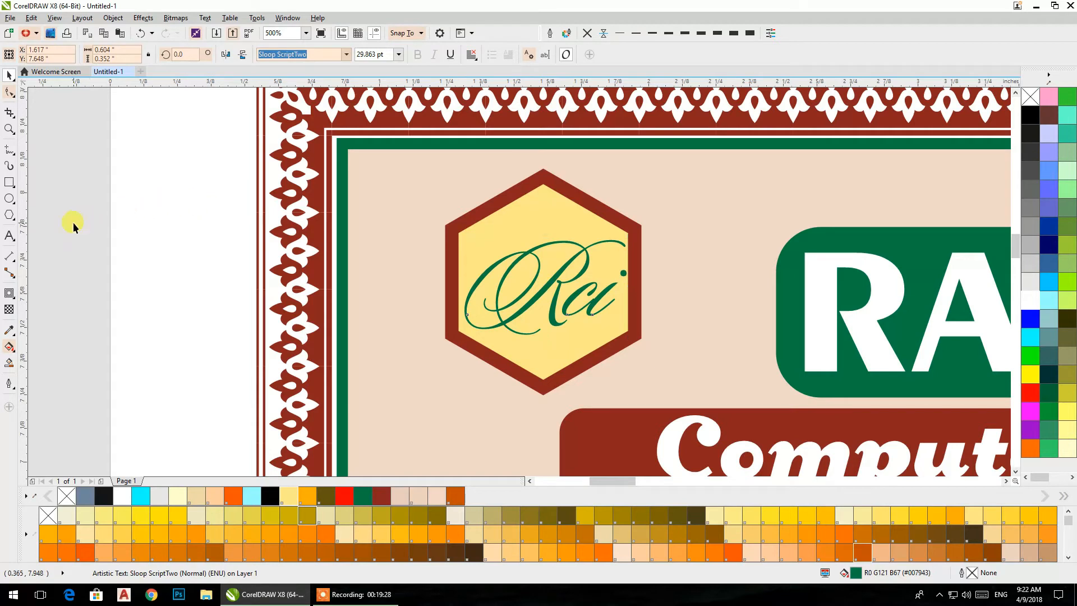
click(543, 197)
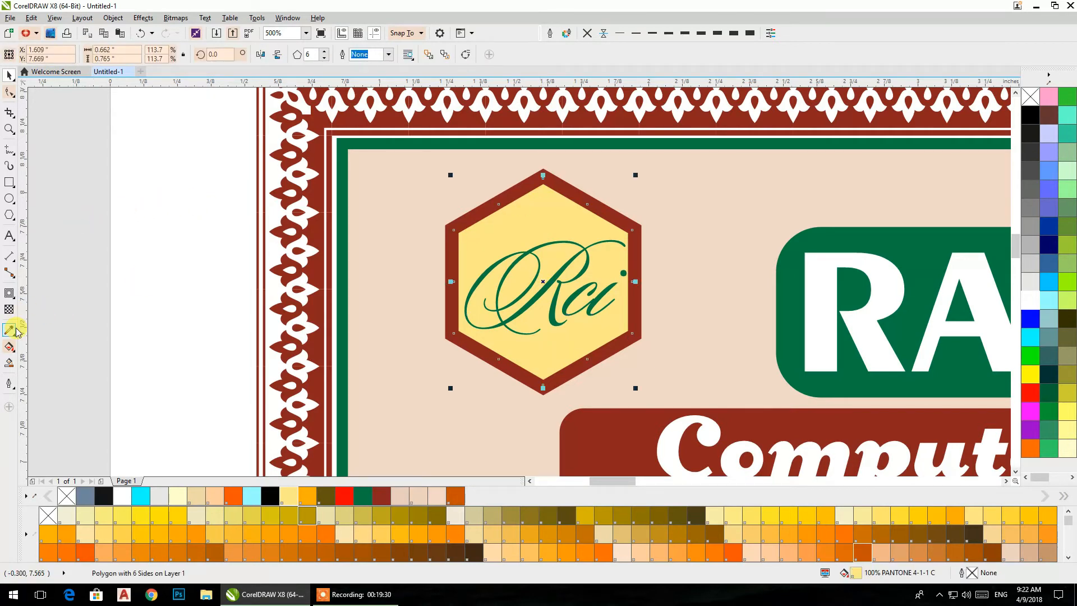
click(44, 260)
- Group the Rci text, the ring and the yellow hexagon, and shift the logo slightly towards the certificate's upper-left corner
scroll(534, 260, down, 2)
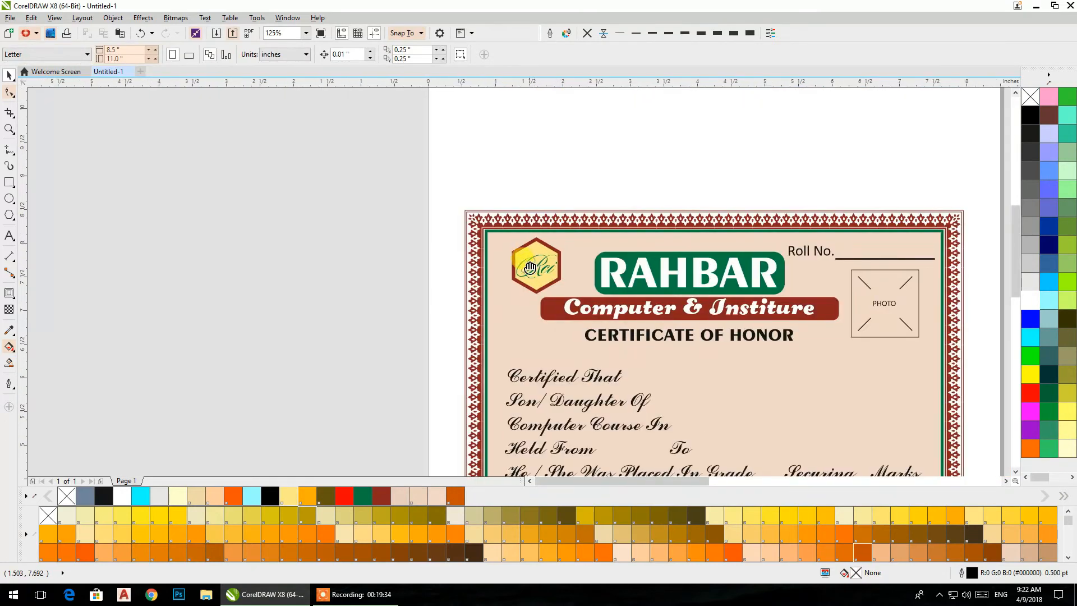
drag(534, 262, 413, 254)
drag(276, 176, 459, 303)
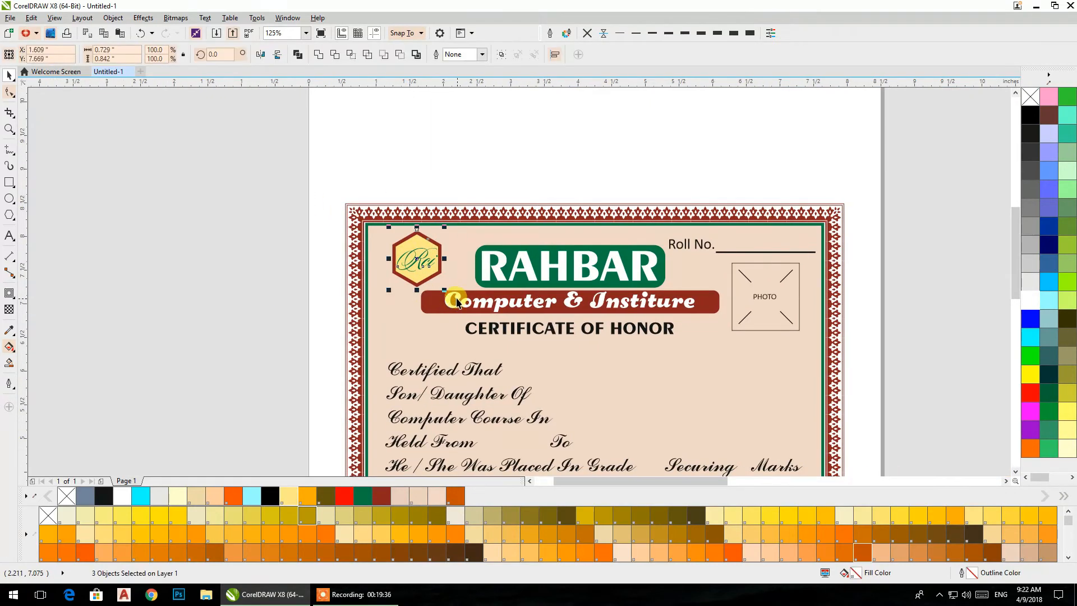
key(ctrl+g)
drag(415, 256, 404, 253)
click(244, 230)
drag(445, 349, 360, 251)
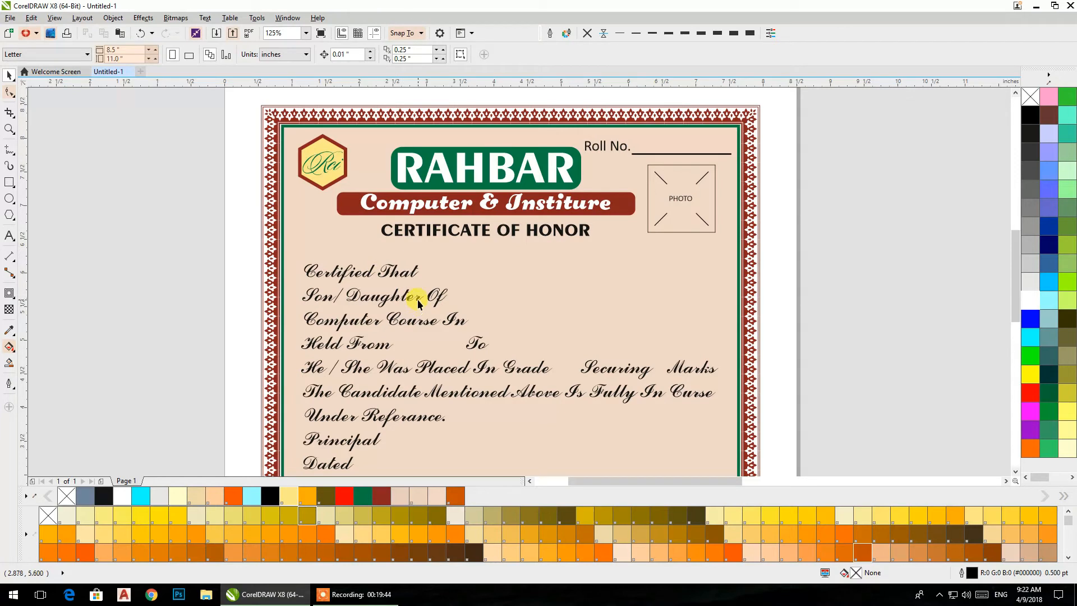
- Shift the script text block slightly left and scale it down to about 5.93 by 2.92 inches
drag(418, 342, 367, 274)
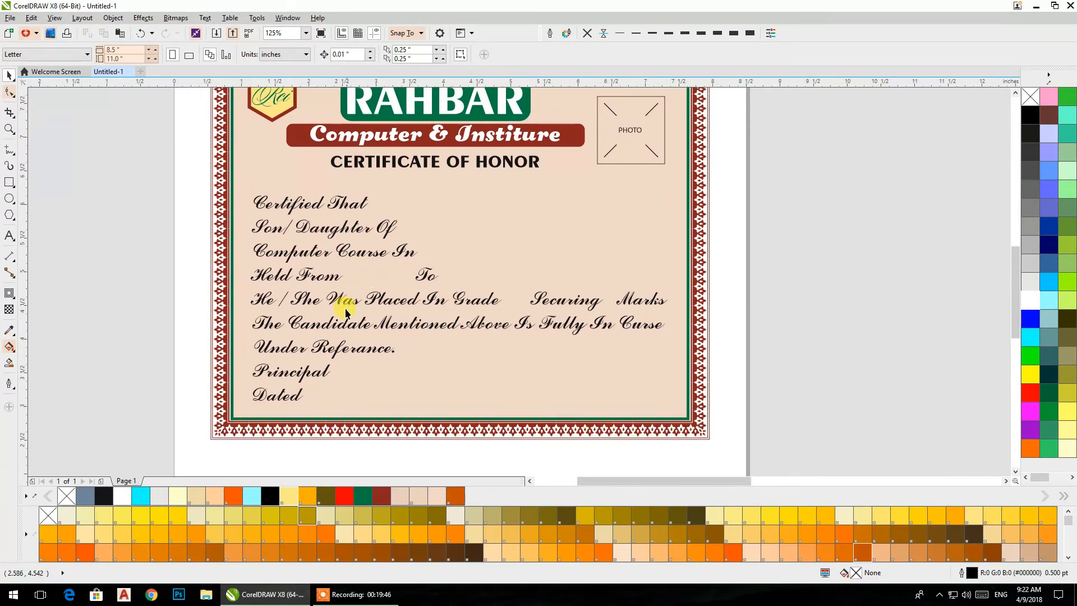
drag(340, 322, 331, 324)
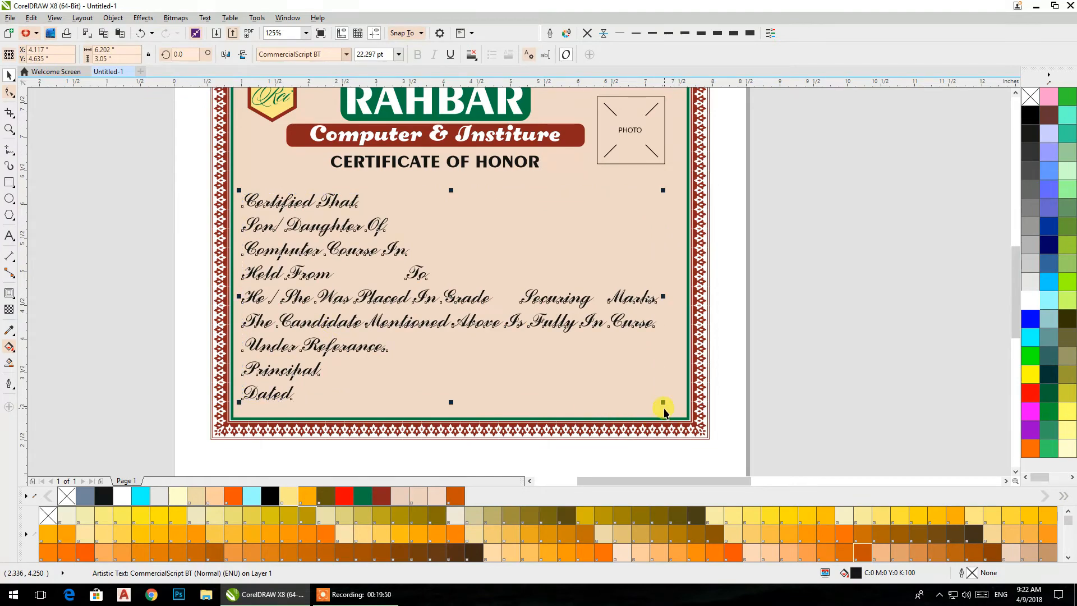
drag(663, 403, 646, 396)
drag(777, 248, 767, 310)
click(778, 312)
- Add a colon after Certified That, Son/ Daughter Of, Computer Course In and Held From in the script text
click(334, 264)
double_click(338, 264)
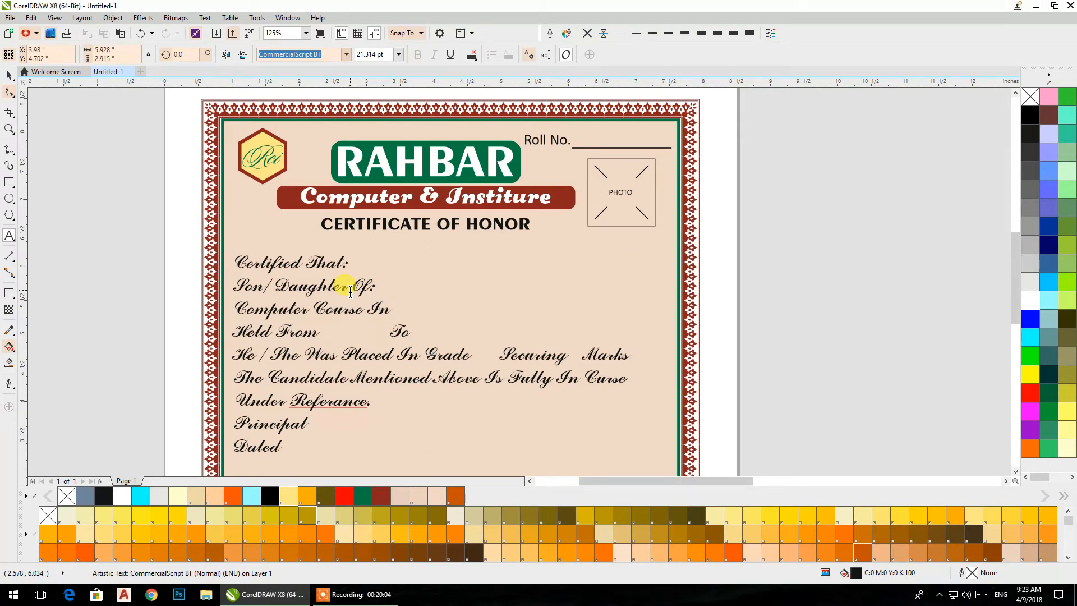
key(Left)
key(Left)
key(Left)
key(Left)
key(Left)
key(Left)
text(:)
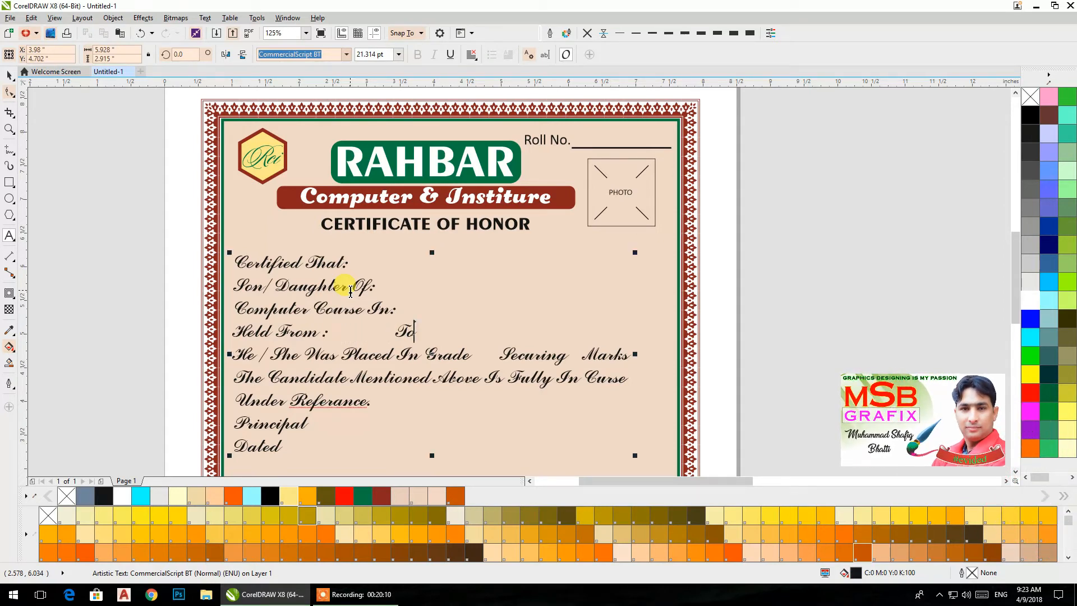
- Add a colon after To, Grade, Marks, Securing and Curse in the script text
key(End)
text(:)
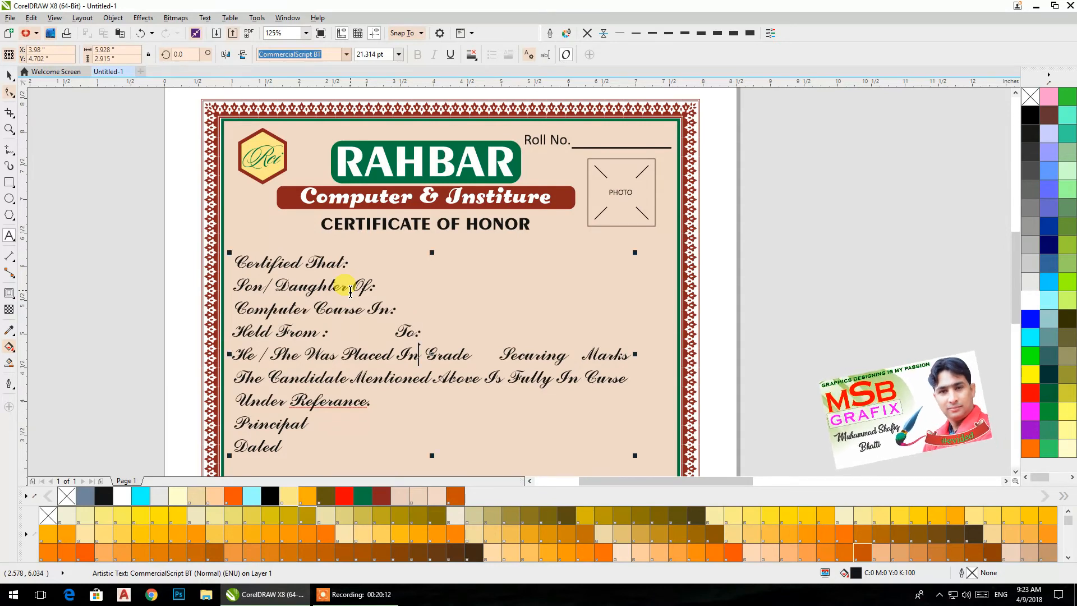
key(Down)
key(Right)
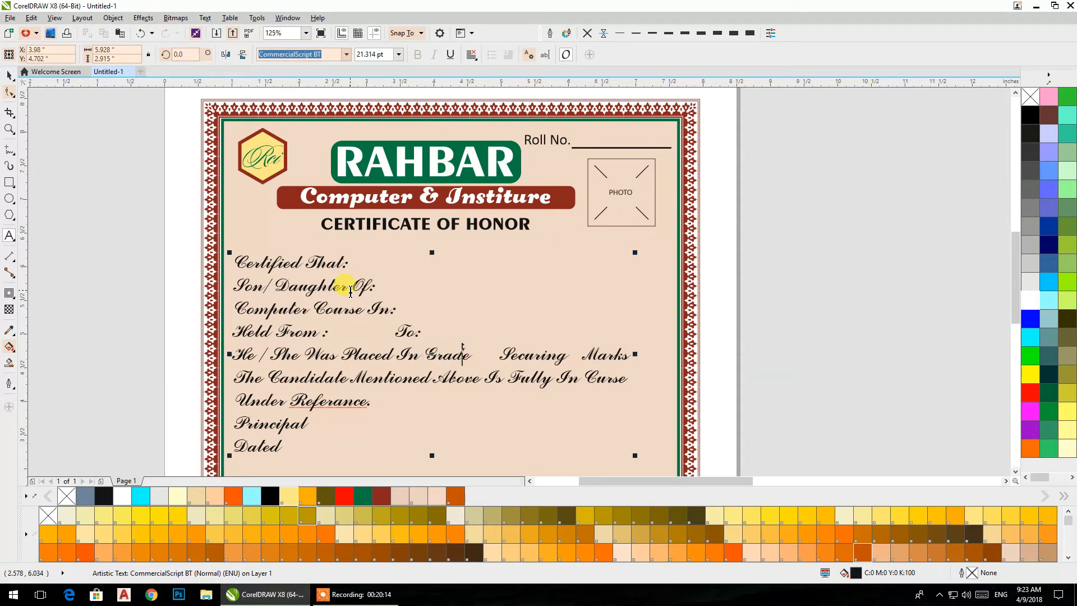
text(:)
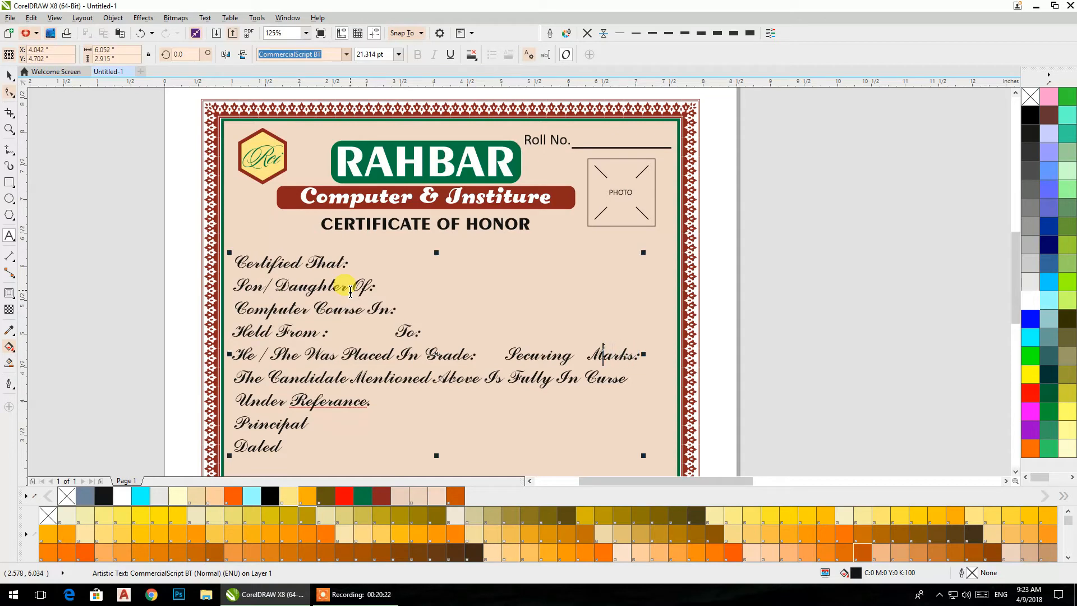
text(:)
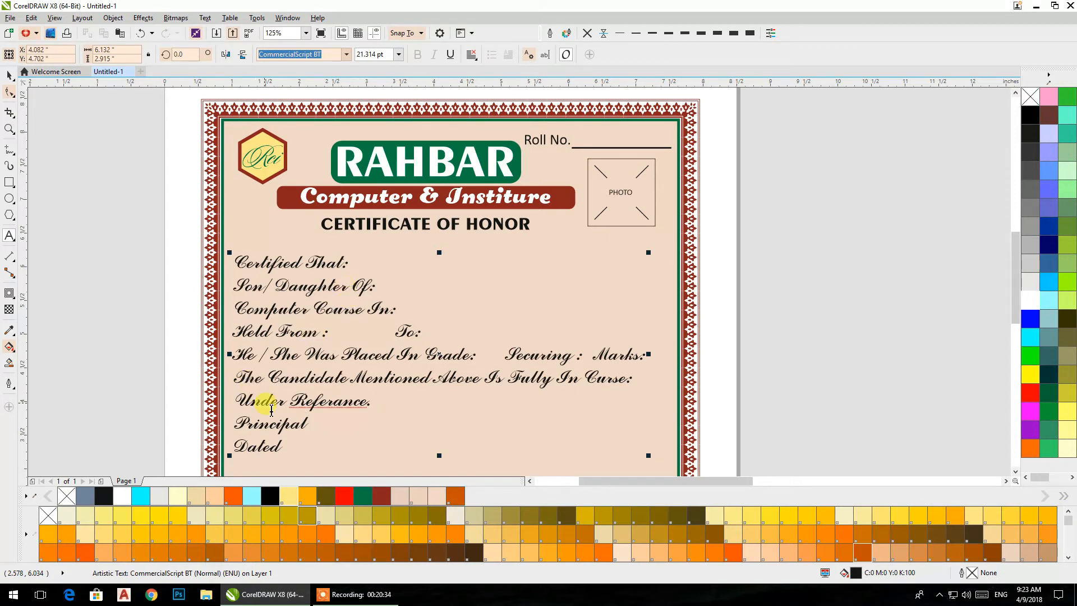
- Cut the Principal and Dated lines from the script text and paste them as separate text beside the page
drag(305, 451, 239, 430)
right_click(244, 424)
click(274, 259)
click(778, 257)
key(ctrl+v)
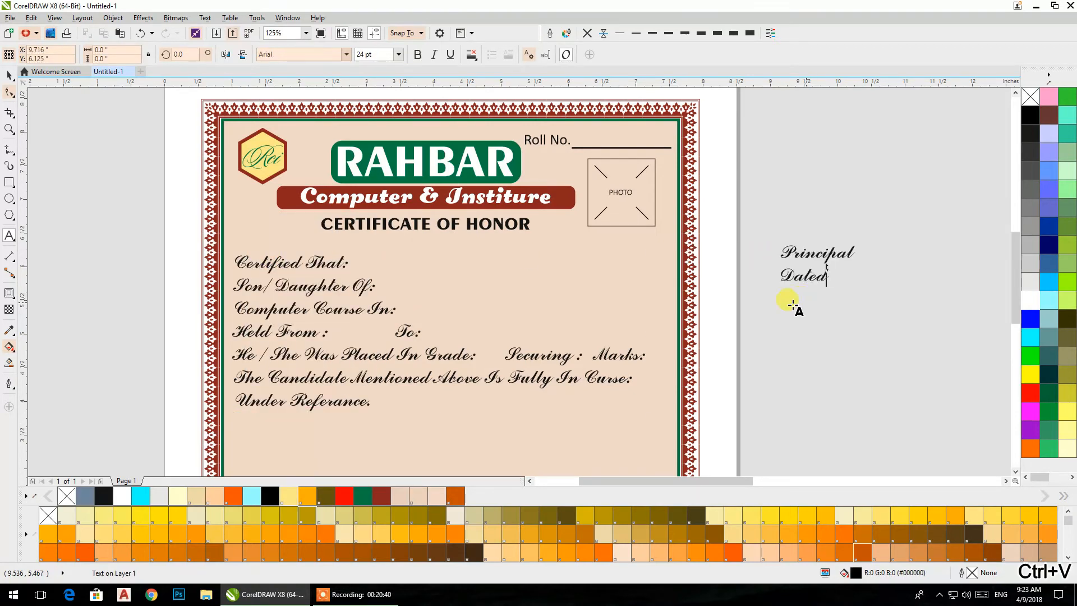
click(9, 76)
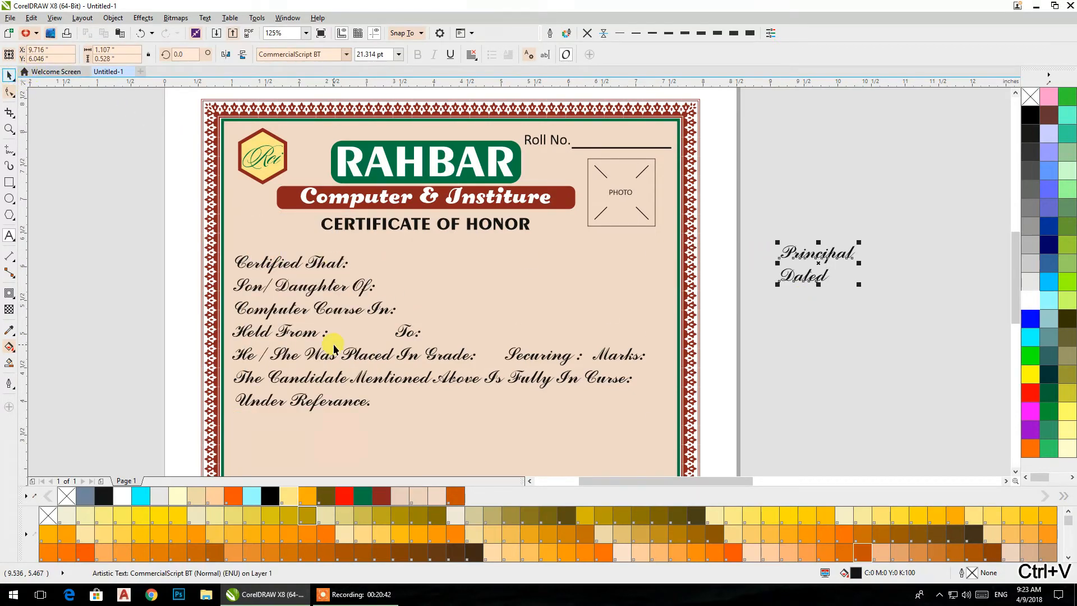
- Set the main script text to 18 pt and widen its line spacing until the block is about 2.57 inches tall
click(446, 379)
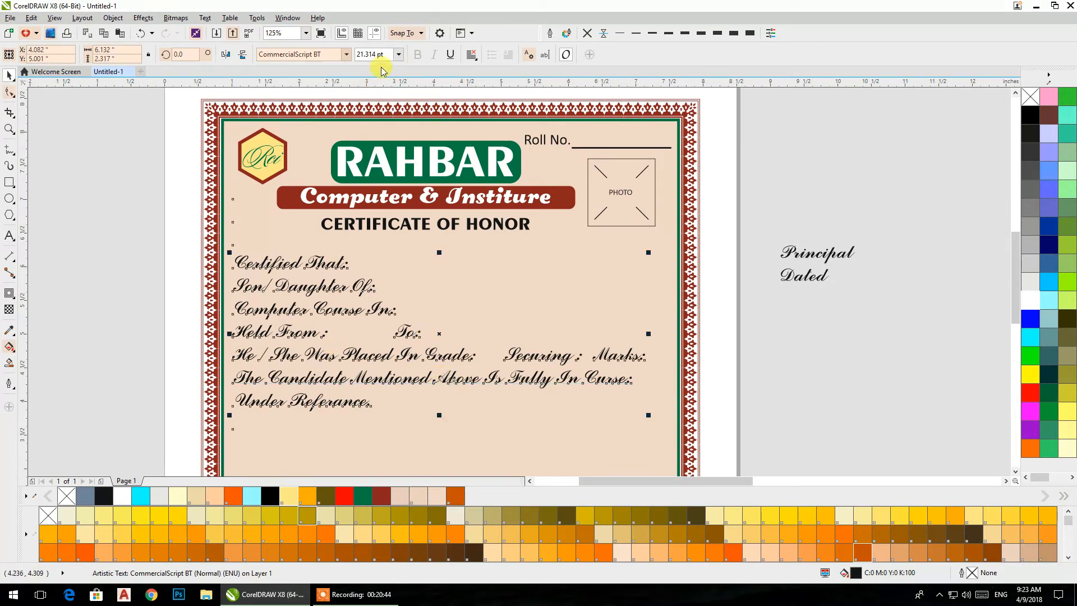
click(398, 54)
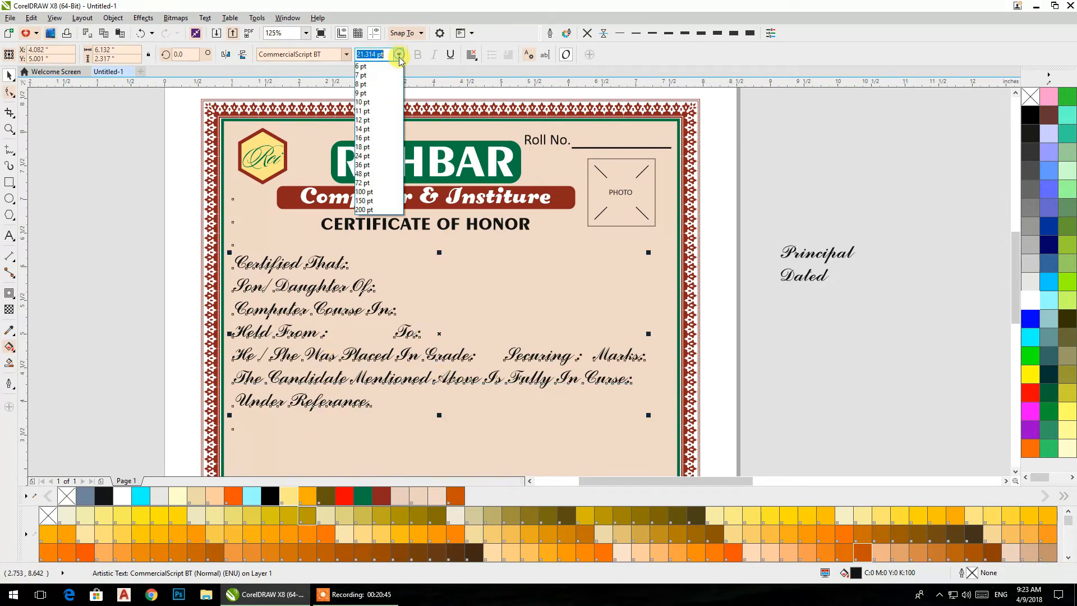
click(365, 147)
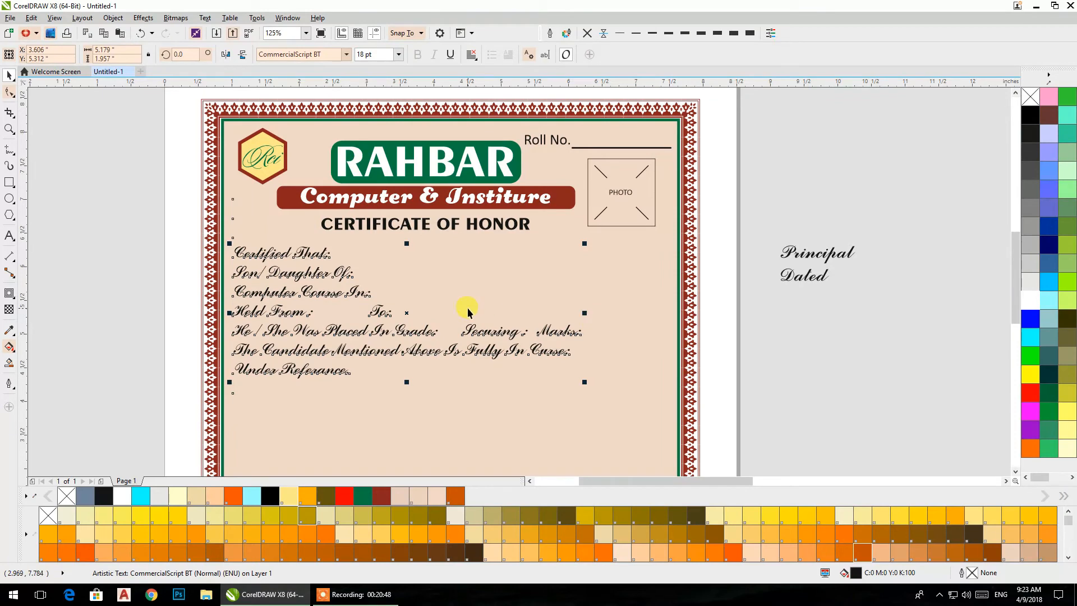
drag(406, 357, 381, 294)
click(9, 93)
drag(203, 324, 194, 363)
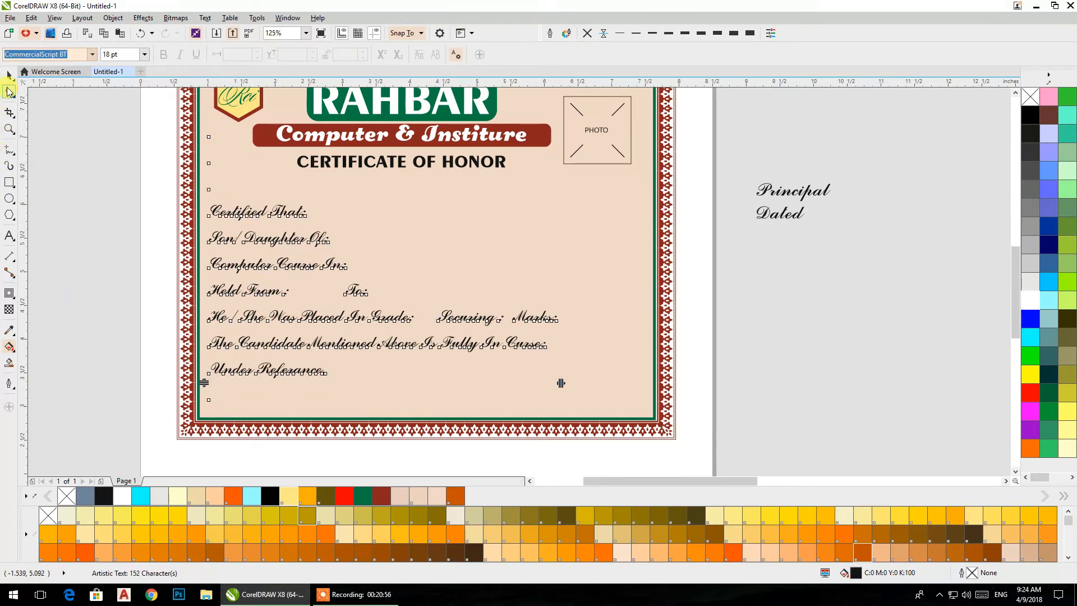
click(9, 74)
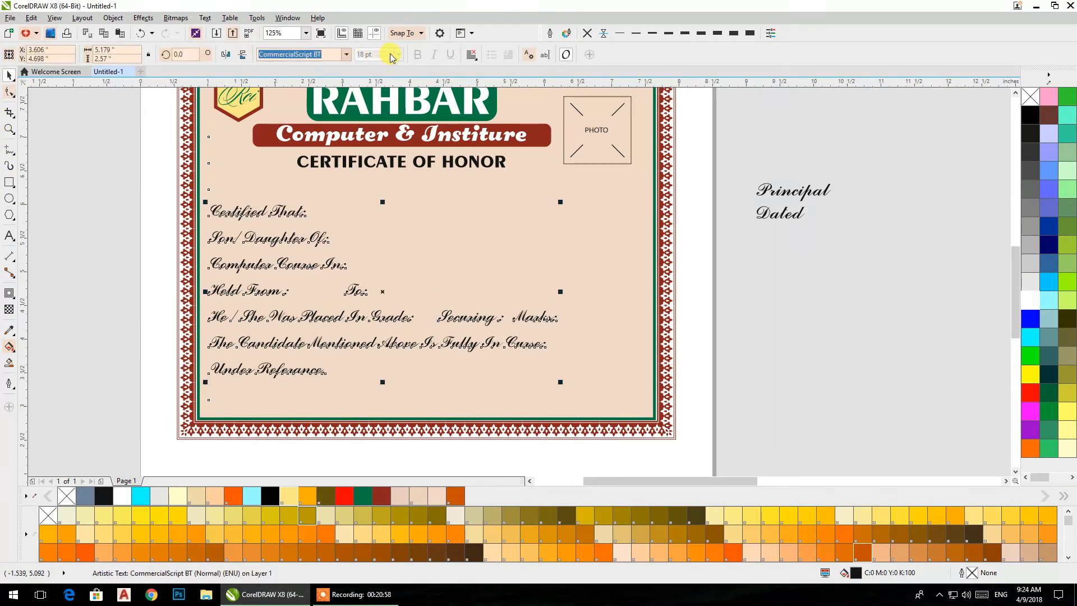
click(156, 248)
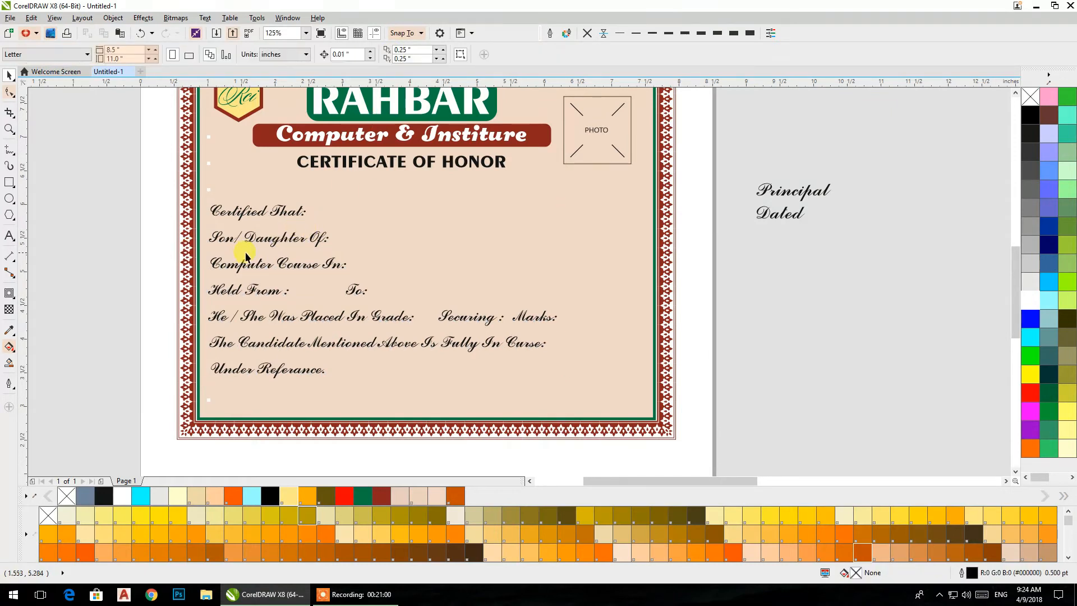
- Reduce the script text to 16 pt and widen its line spacing until the block is about 2.43 inches tall
click(257, 245)
click(398, 54)
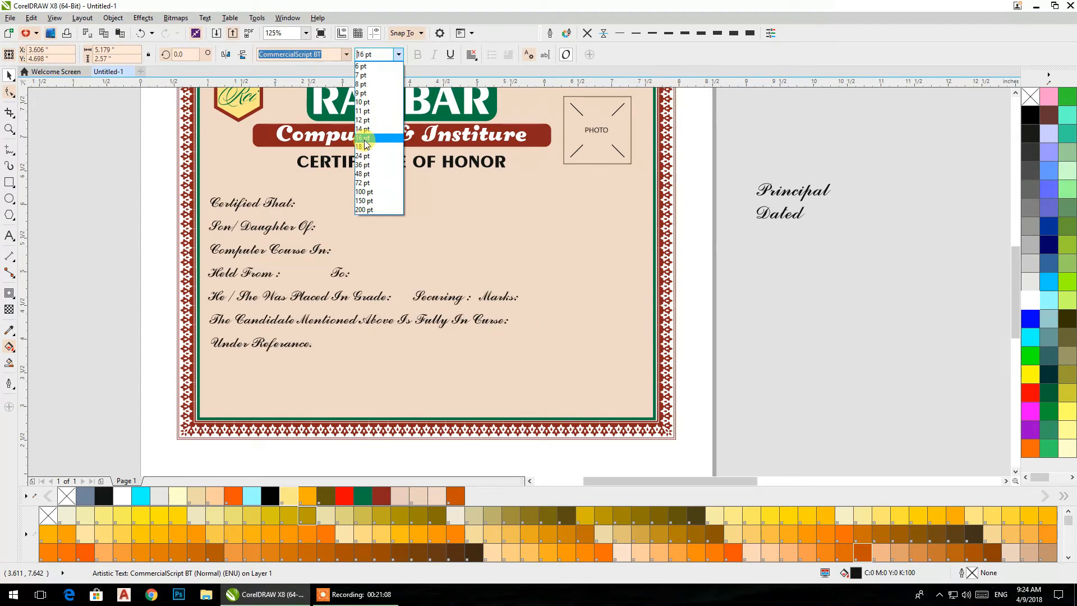
click(364, 140)
click(11, 97)
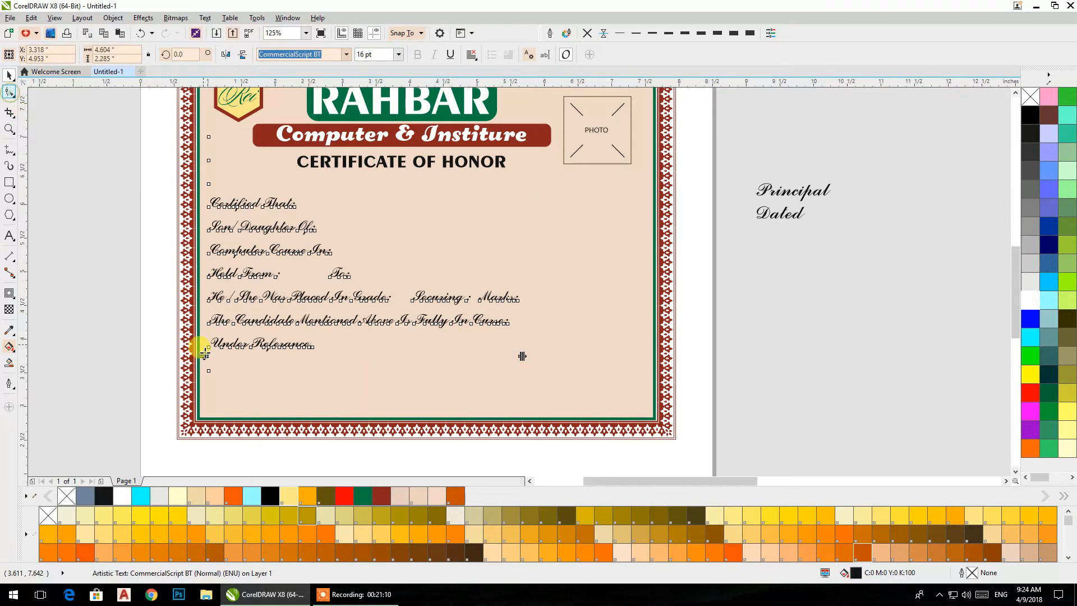
drag(203, 355, 203, 369)
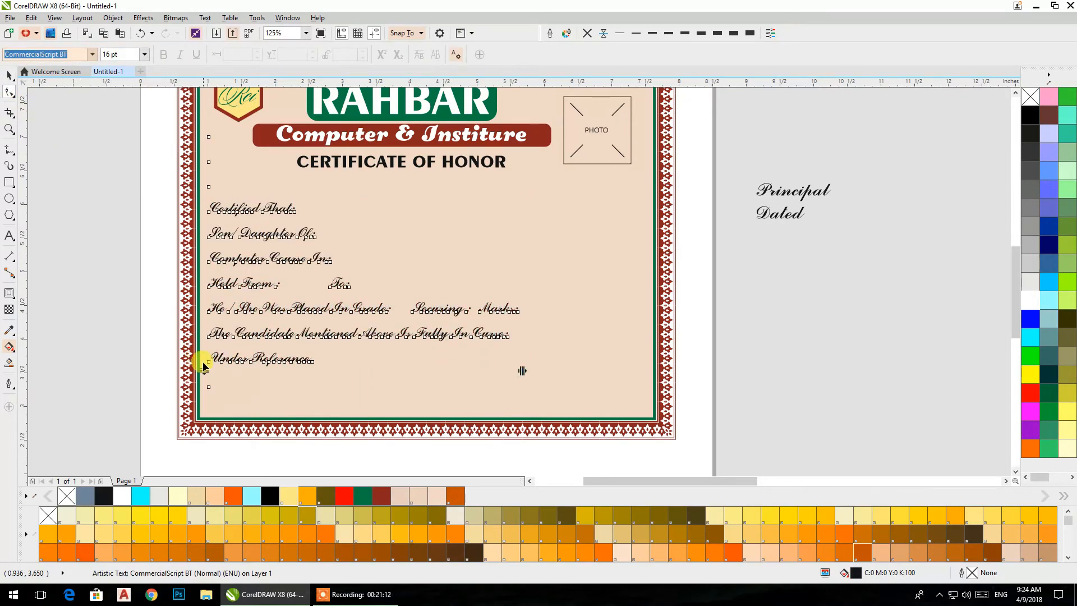
scroll(282, 253, down, 1)
scroll(281, 253, up, 1)
click(9, 75)
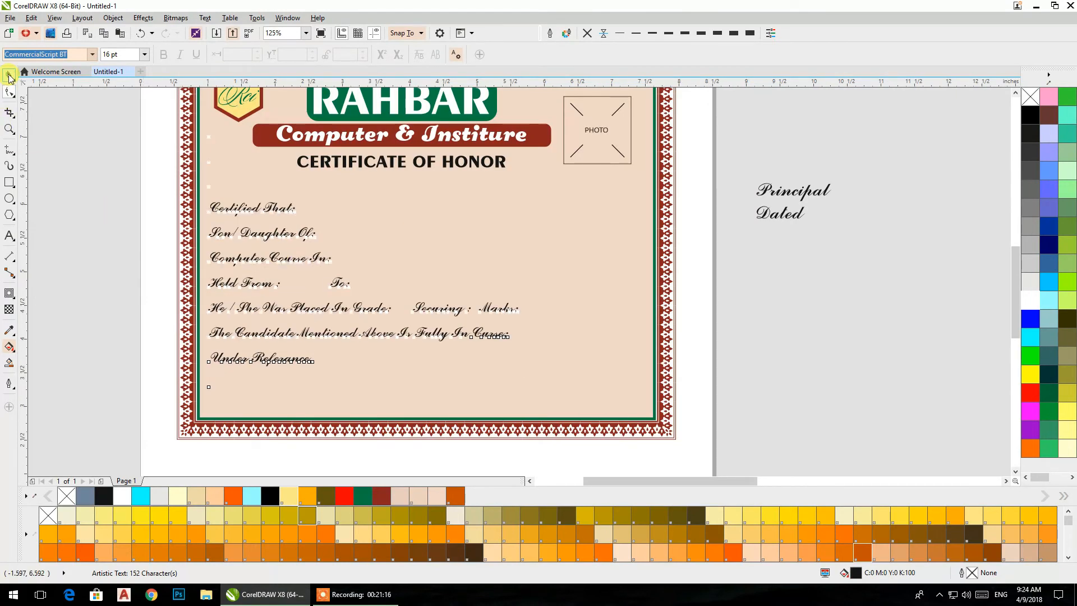
- Delete the blank lines above Certified That and move the text block back down below the CERTIFICATE OF HONOR heading
double_click(227, 207)
click(211, 209)
key(Delete)
text(C)
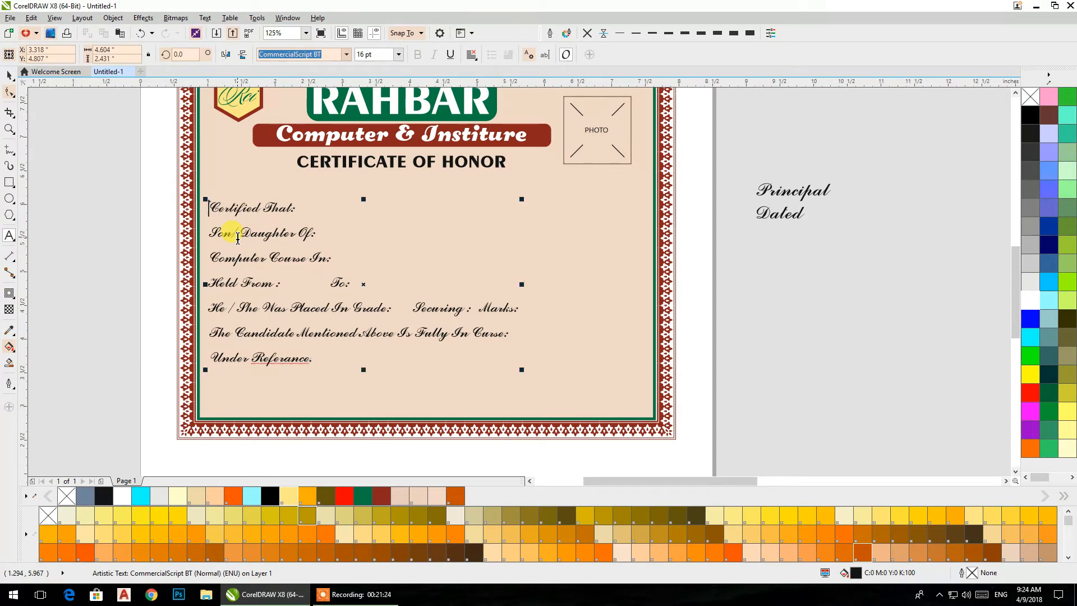
key(BackSpace)
key(BackSpace)
key(BackSpace)
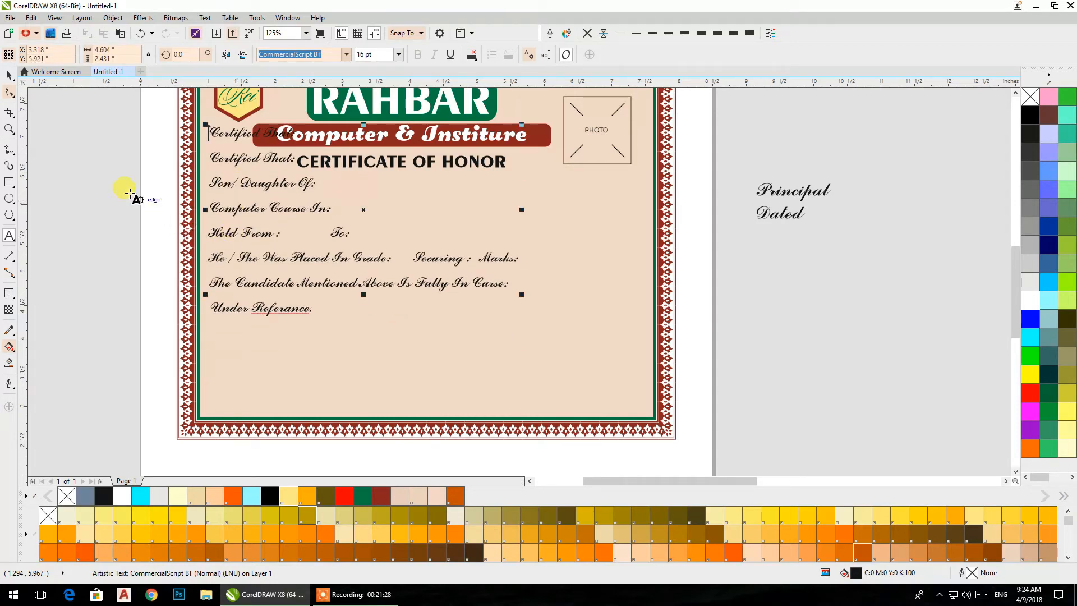
click(10, 75)
drag(330, 261, 330, 236)
drag(271, 215, 271, 273)
- Widen the script text's line spacing until the block is about 2.63 inches tall
click(9, 94)
drag(205, 354, 204, 368)
click(10, 77)
click(799, 334)
- Copy the Roll No. underline to the Certified That row and stretch the copy to about 4.9 inches long
scroll(717, 314, up, 1)
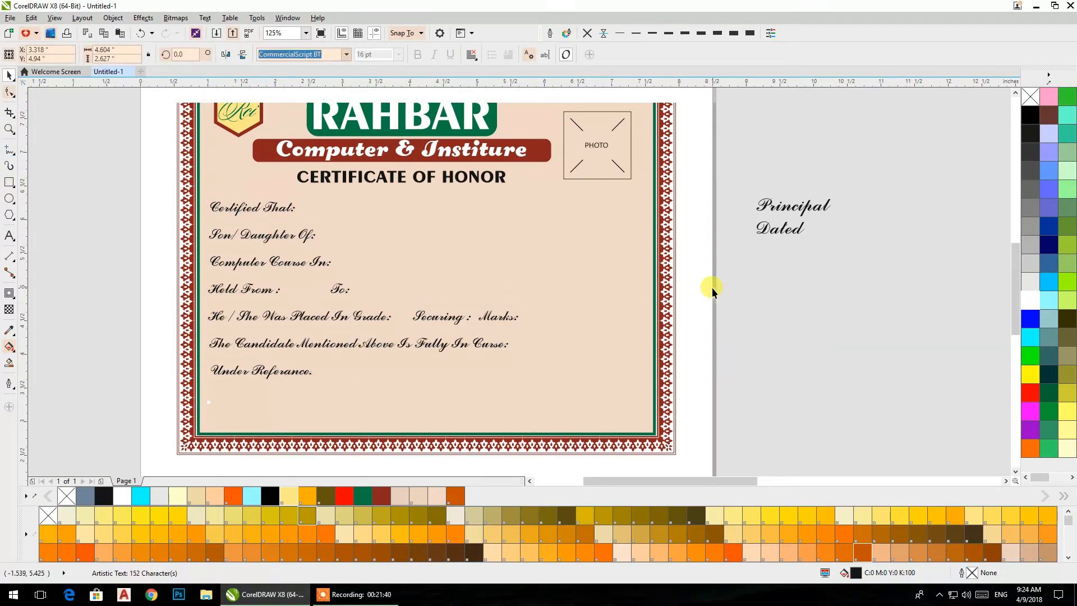
click(712, 287)
drag(552, 105, 314, 215)
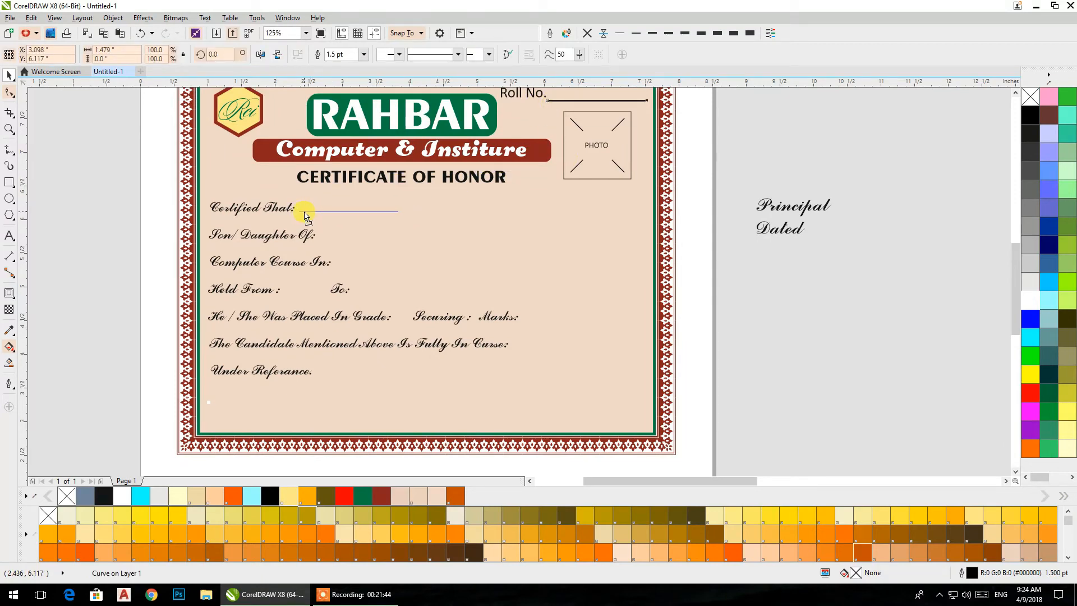
drag(403, 212, 613, 226)
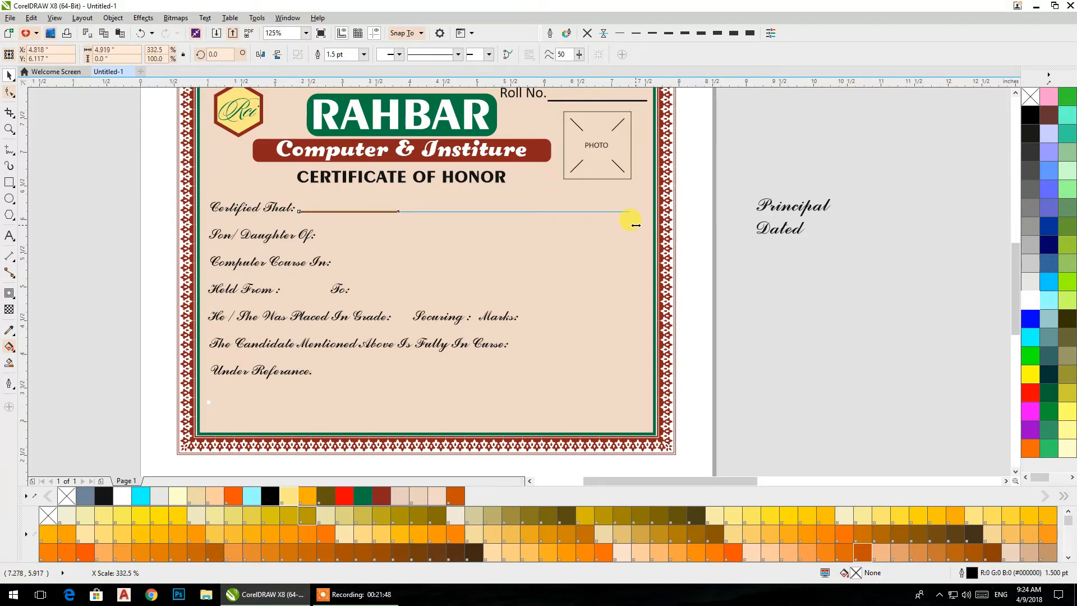
drag(640, 229, 640, 228)
click(792, 288)
- Place vertical guidelines at the script text's left edge, about 1.09 inches, and just inside the panel's right border
drag(162, 205, 213, 215)
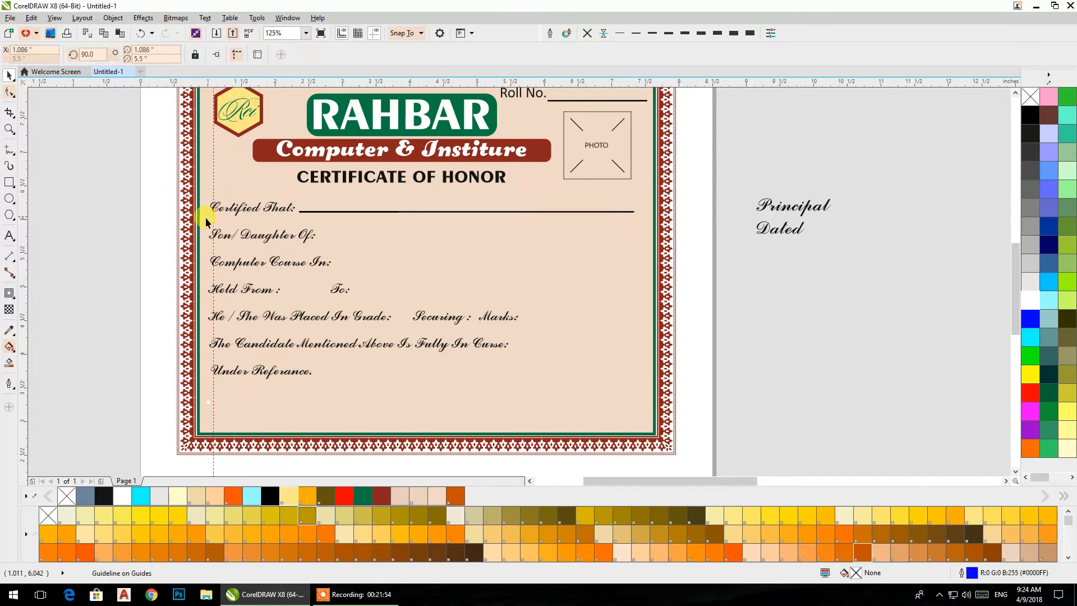
drag(25, 184, 641, 272)
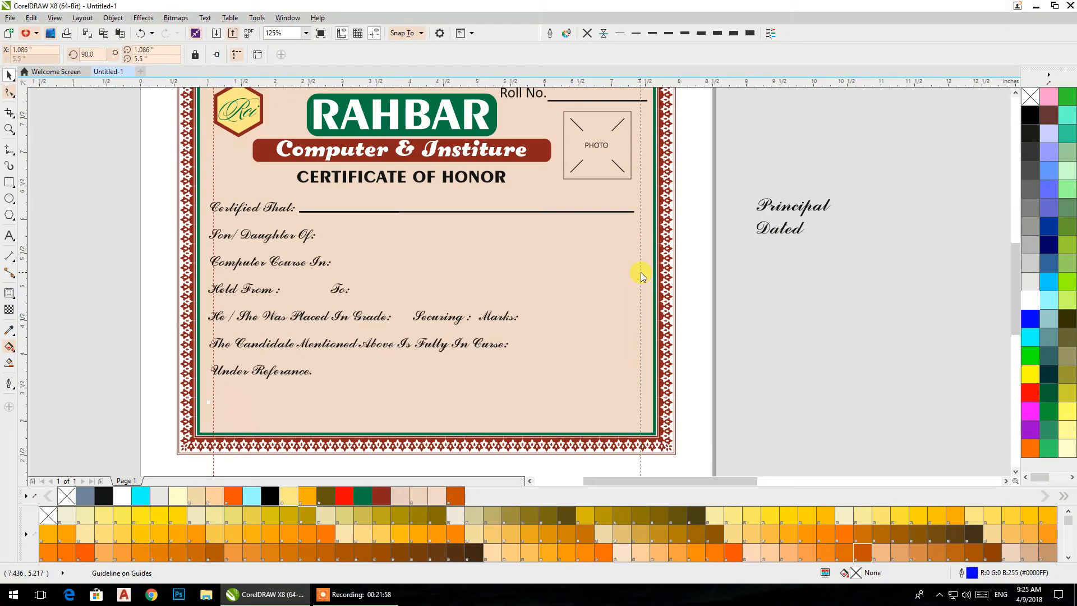
click(795, 369)
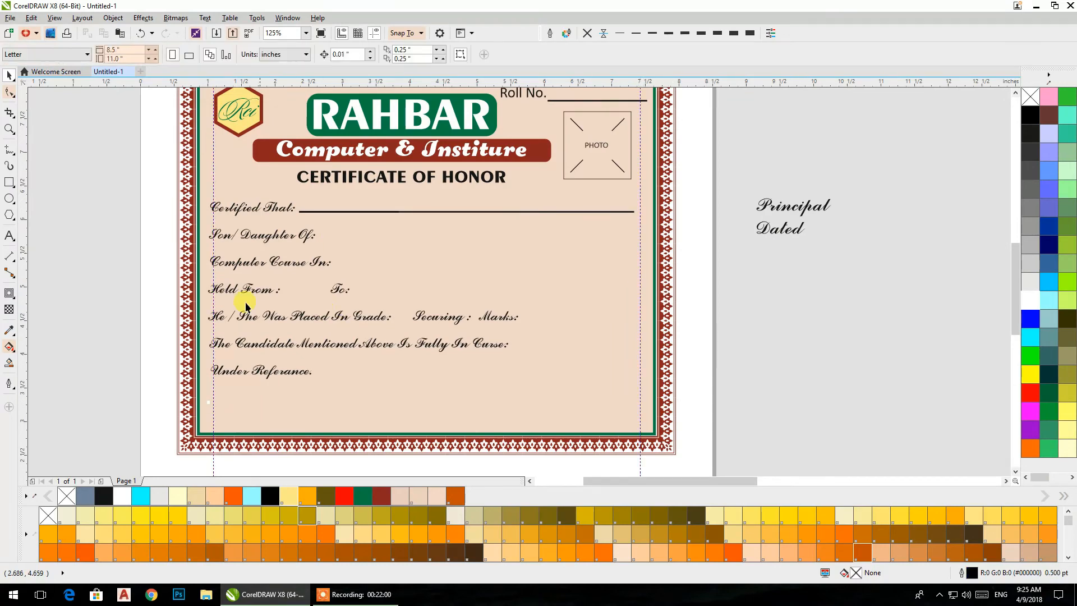
- Move the script text block slightly right so the C of Certified starts at the left guideline
scroll(204, 219, up, 2)
scroll(222, 195, up, 5)
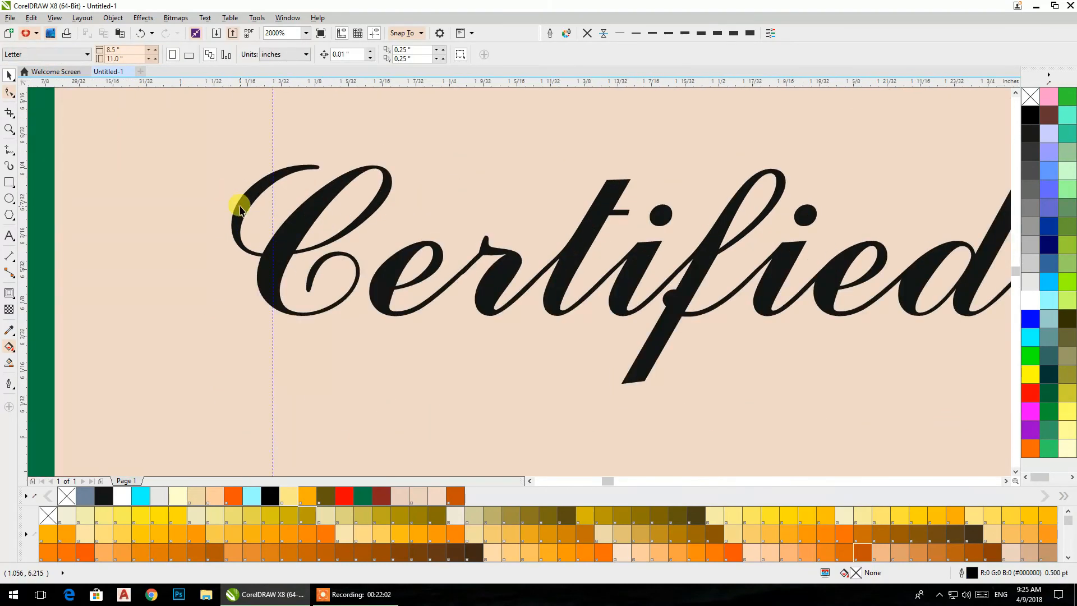
click(235, 211)
click(234, 223)
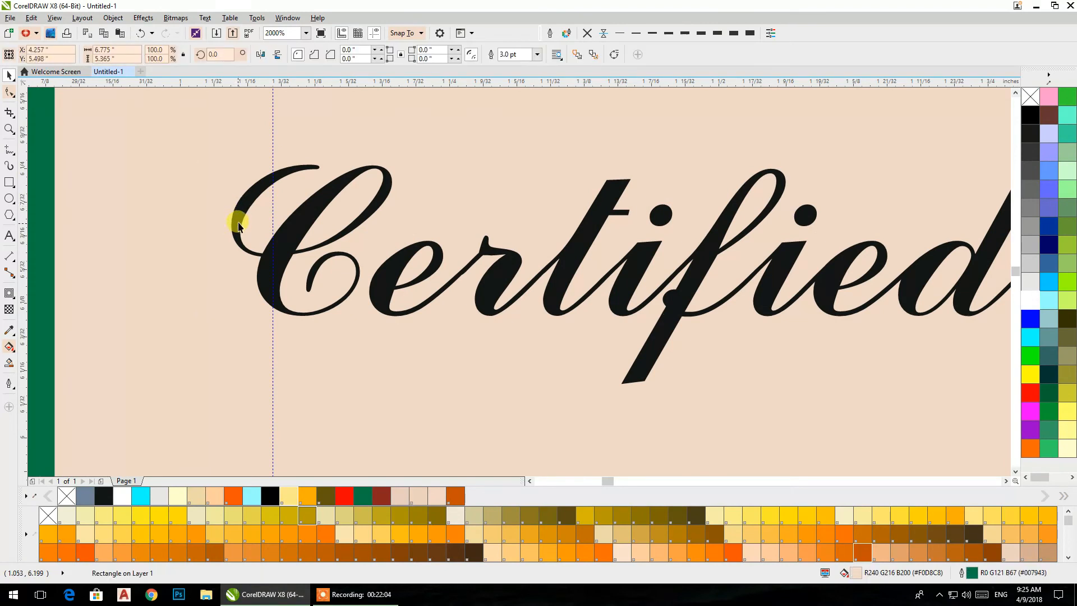
key(ctrl+z)
key(ctrl+z)
key(ctrl+z)
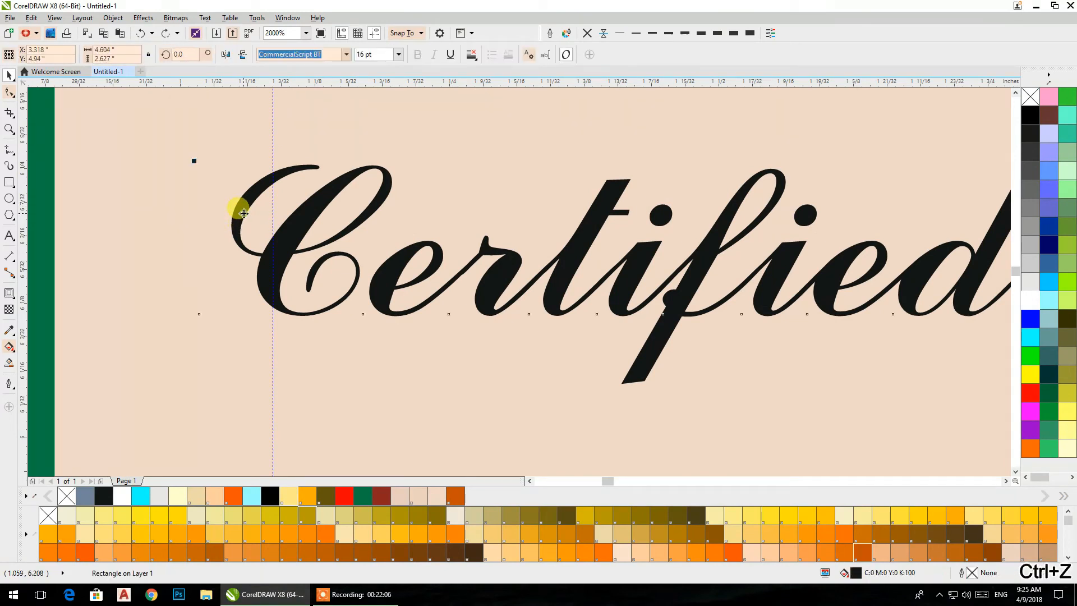
drag(278, 229, 312, 223)
scroll(313, 223, down, 6)
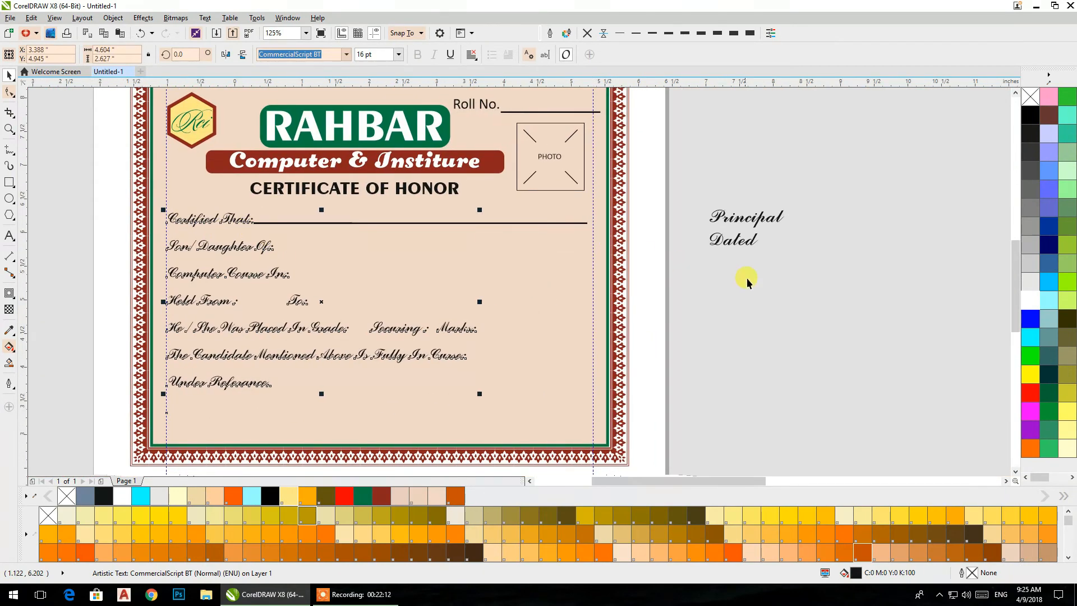
- Stretch the Certified That underline to the right guideline, making it about 4.98 inches long
scroll(603, 240, up, 5)
click(668, 195)
drag(708, 200, 731, 191)
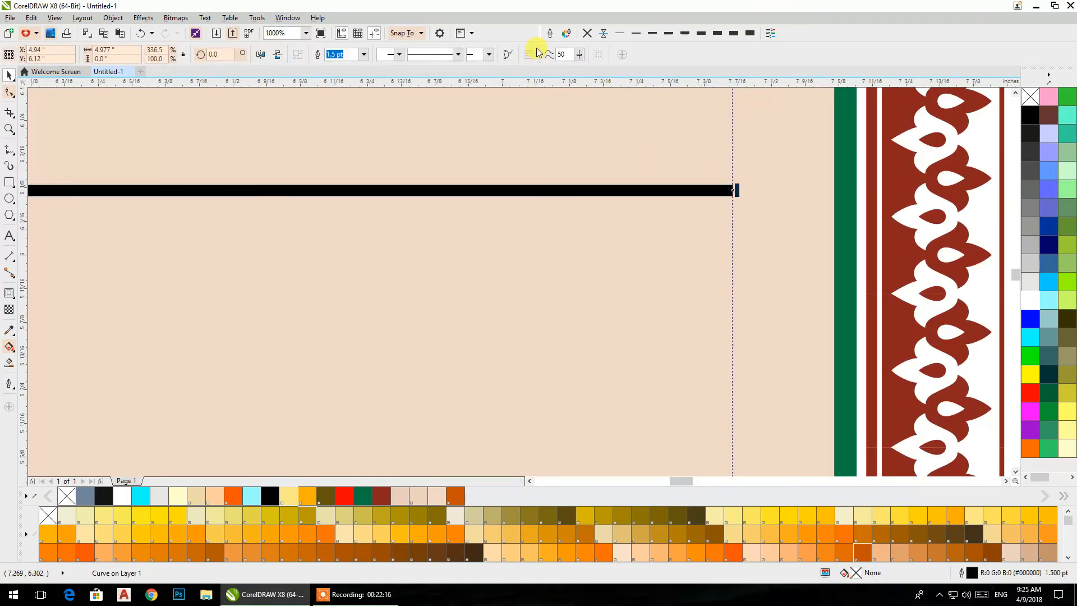
- Give the Certified That underline rounded corners and rounded line caps in its outline settings
click(550, 33)
click(500, 299)
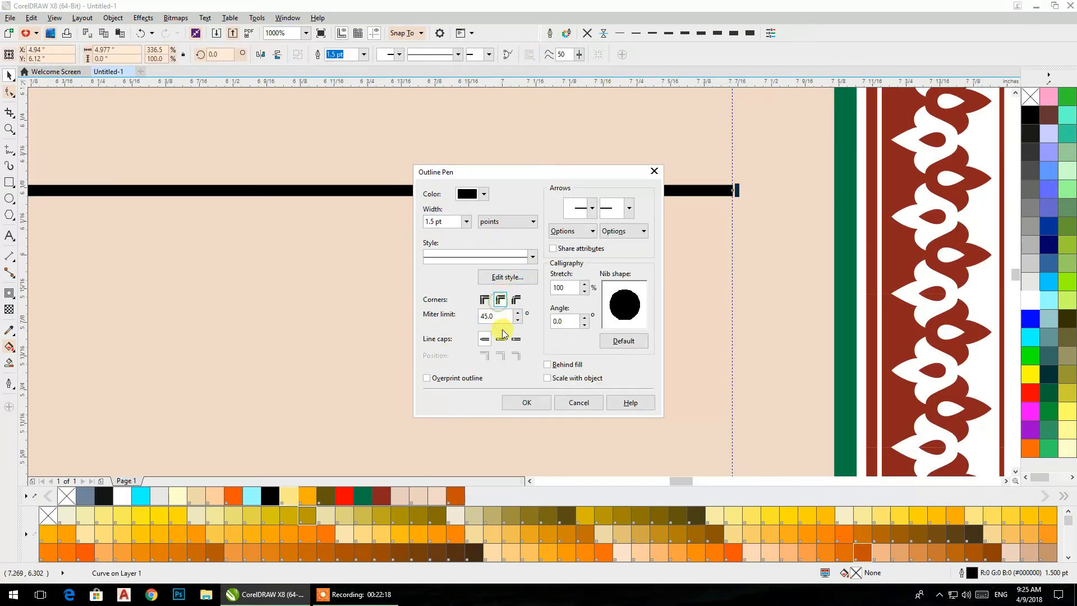
click(536, 403)
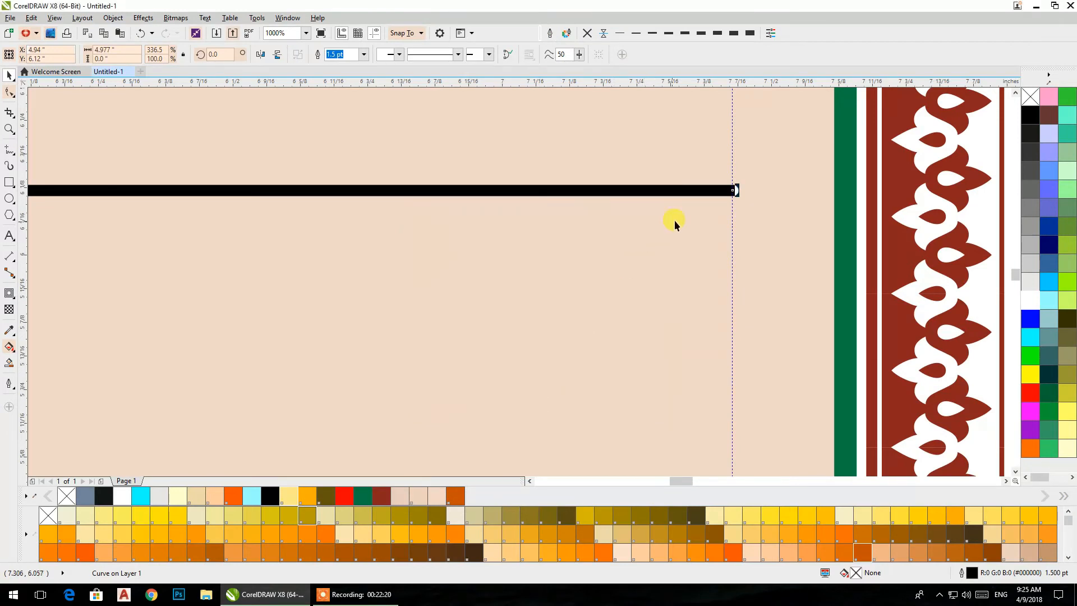
- Adjust both ends of the Certified That underline to start just after the colon and end at the right guideline, about 4.93 inches long
scroll(735, 190, up, 3)
drag(632, 216, 569, 220)
scroll(567, 247, down, 4)
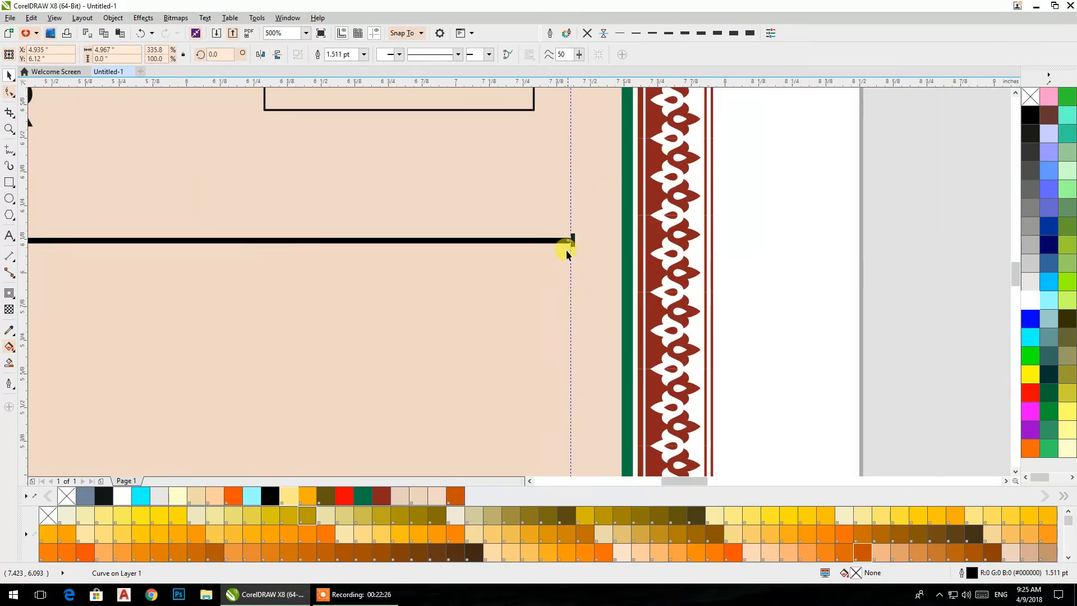
scroll(490, 291, down, 3)
scroll(224, 295, up, 4)
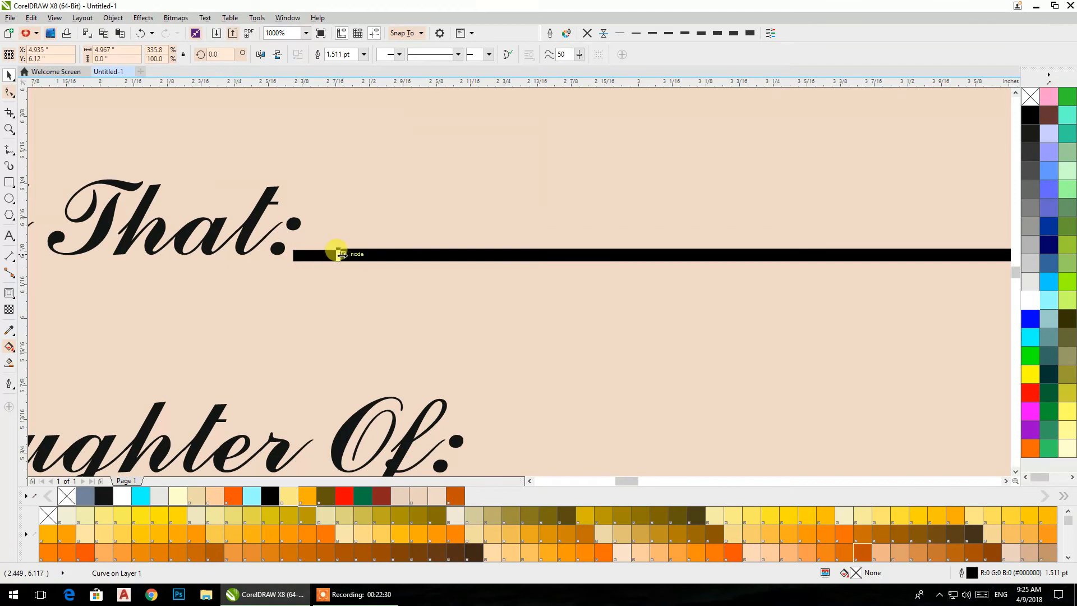
scroll(305, 260, up, 1)
drag(409, 249, 357, 242)
scroll(383, 231, down, 5)
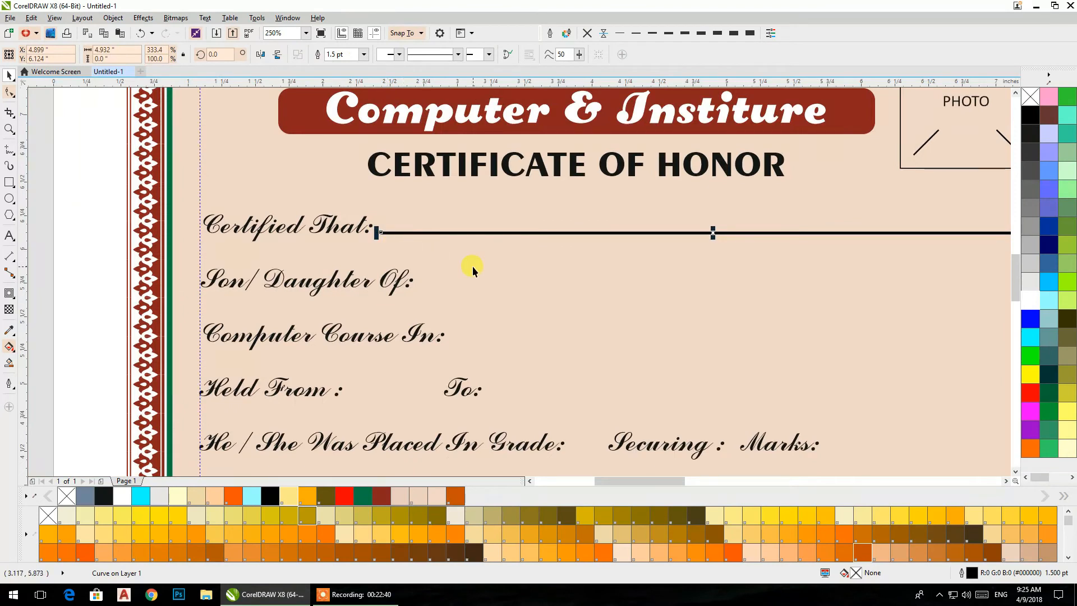
- Duplicate the Certified That underline onto the Son/Daughter Of row and repeat the copy downward through the row beginning The Candidate
drag(470, 235, 471, 287)
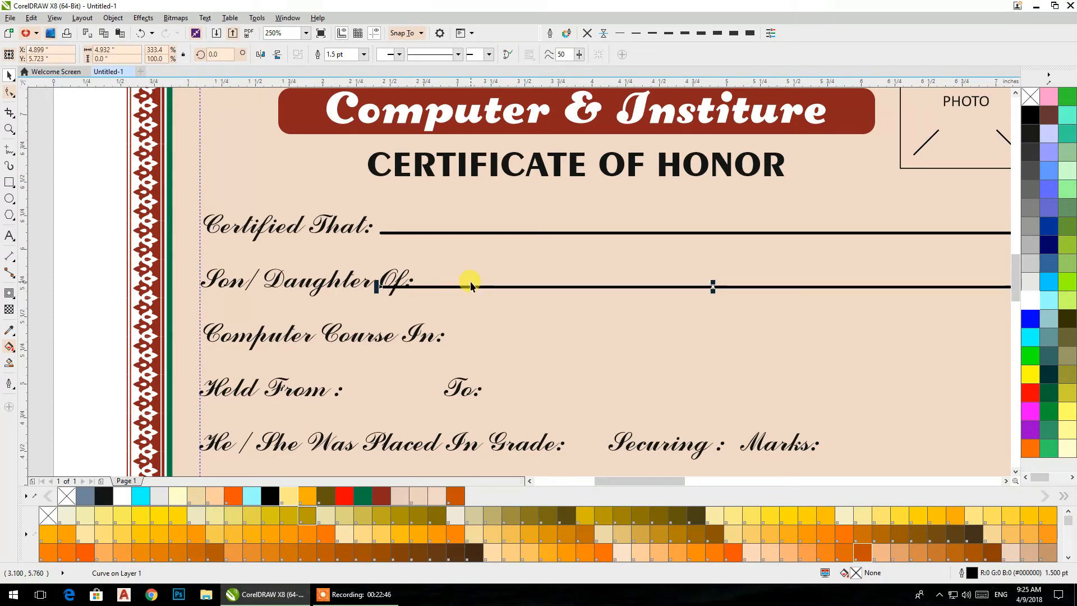
key(ctrl+r)
key(ctrl+r)
key(ctrl+r)
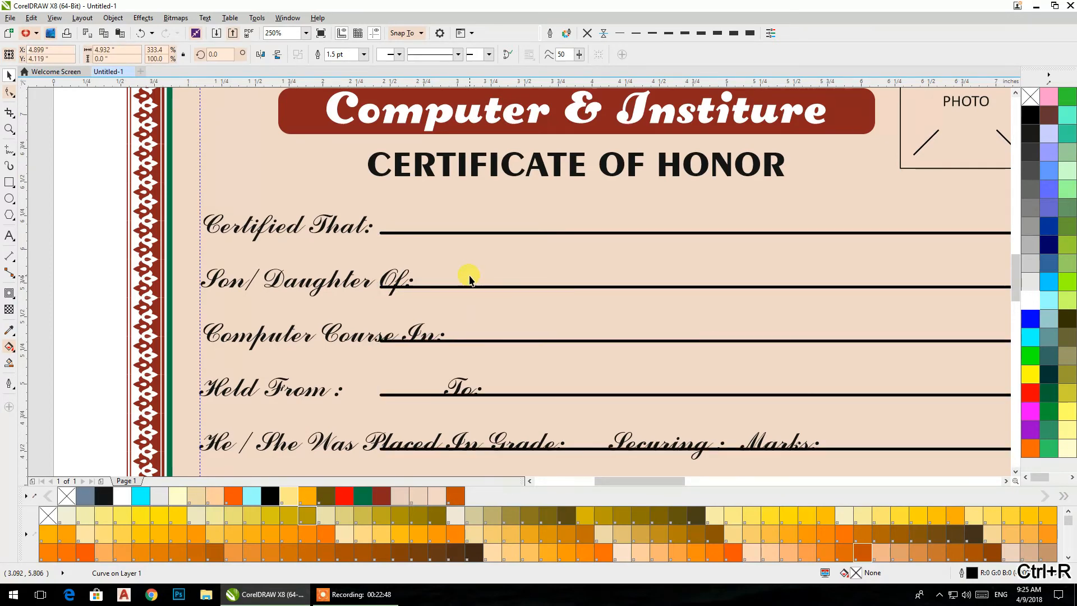
scroll(469, 276, down, 2)
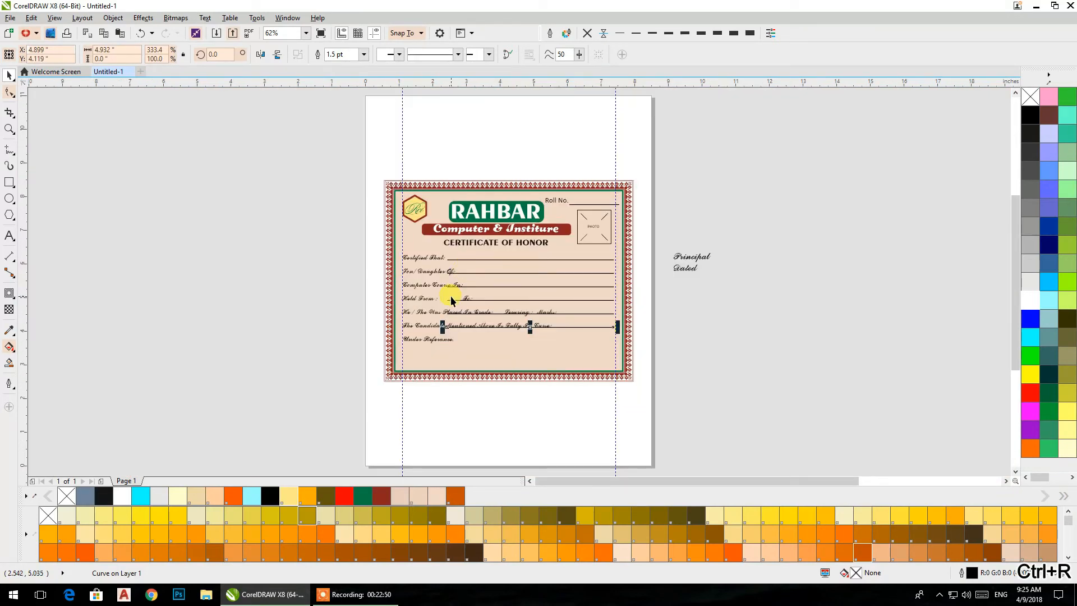
- Shorten the Son/Daughter Of and Computer Course In lines from the left so each starts just after its colon
click(469, 272)
scroll(468, 274, up, 5)
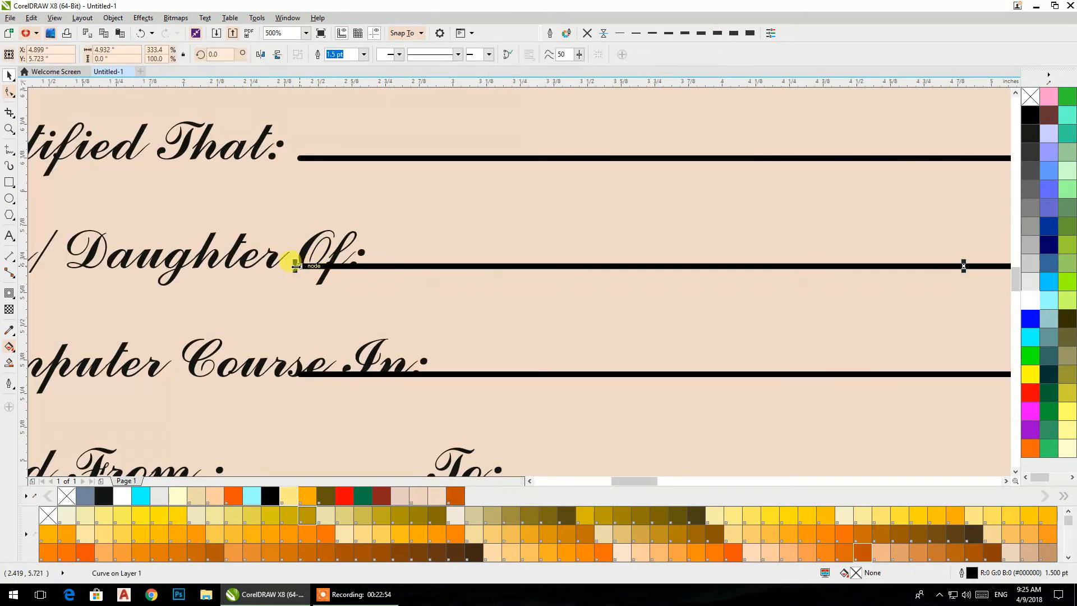
drag(293, 267, 356, 275)
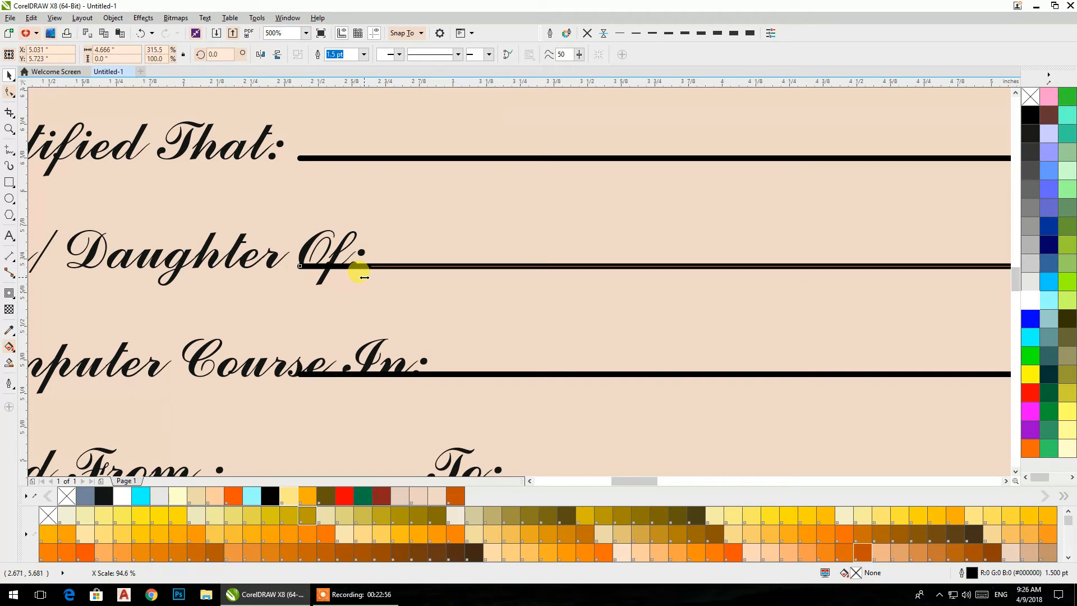
drag(369, 277, 371, 278)
click(415, 373)
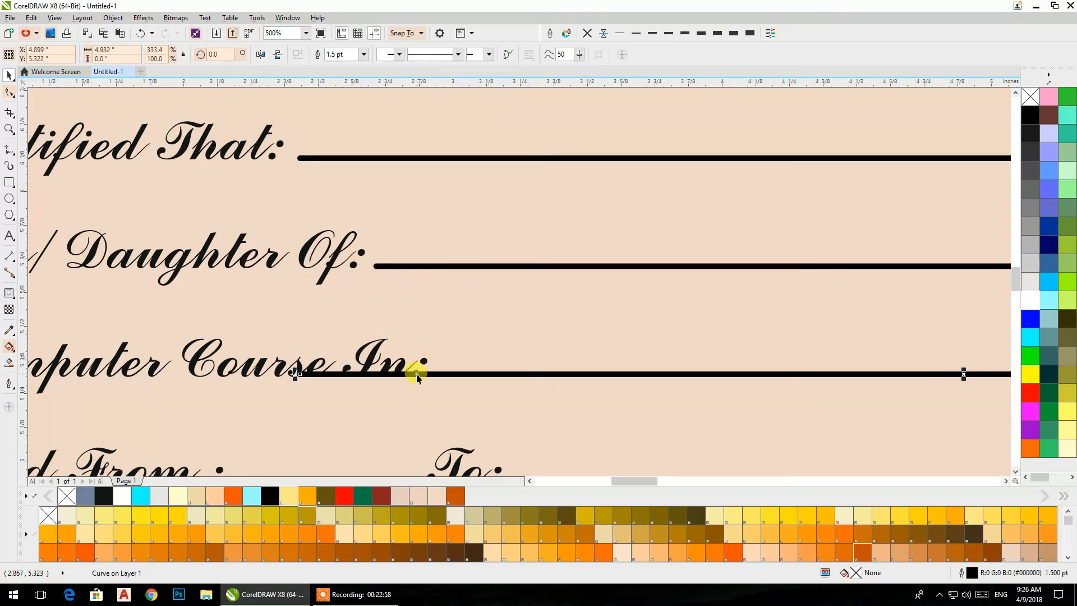
drag(296, 372, 437, 375)
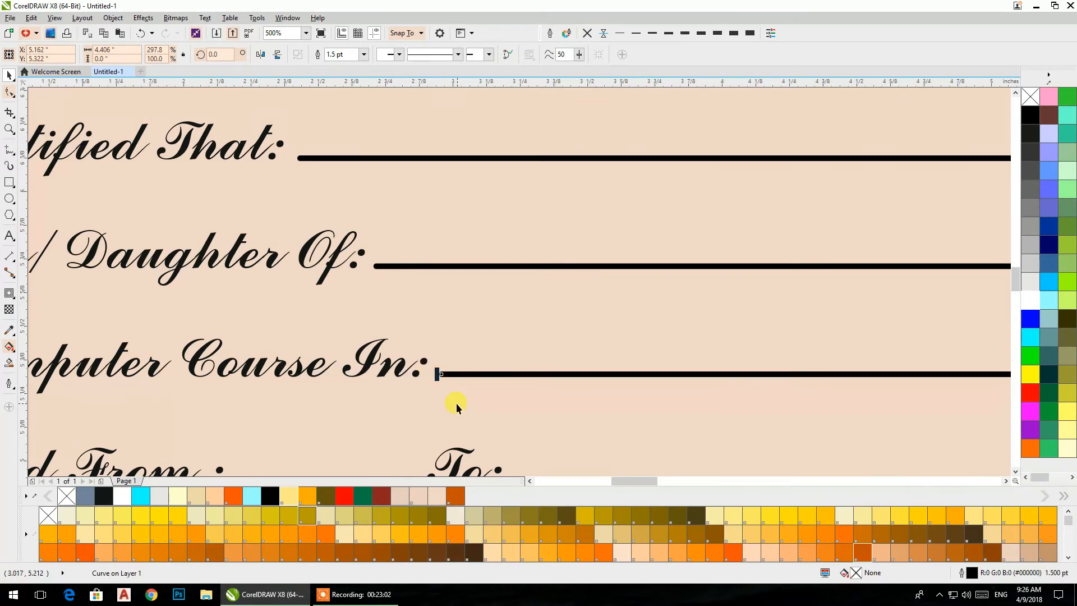
- Shorten the Held From row's line to start after To: and place a copy about 0.67 inches long after Held From
scroll(456, 403, down, 2)
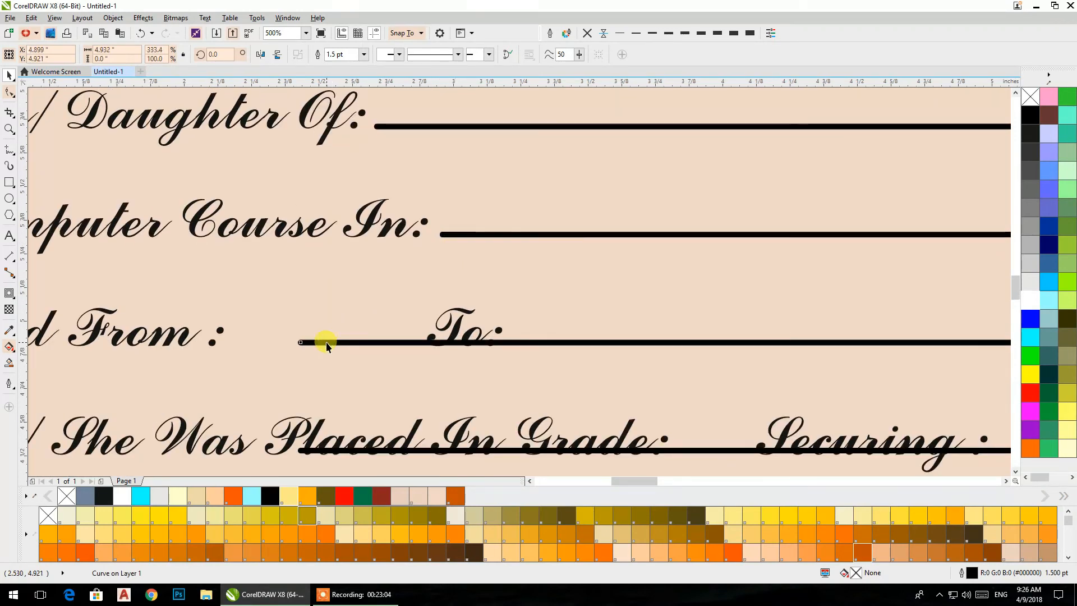
drag(301, 342, 505, 348)
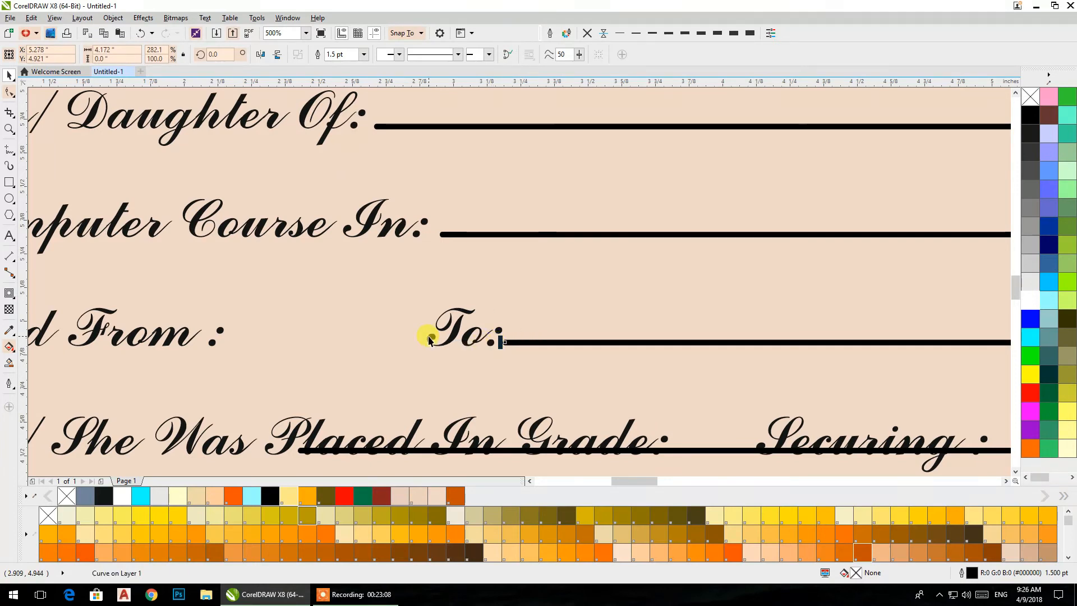
drag(435, 325, 287, 350)
right_click(319, 293)
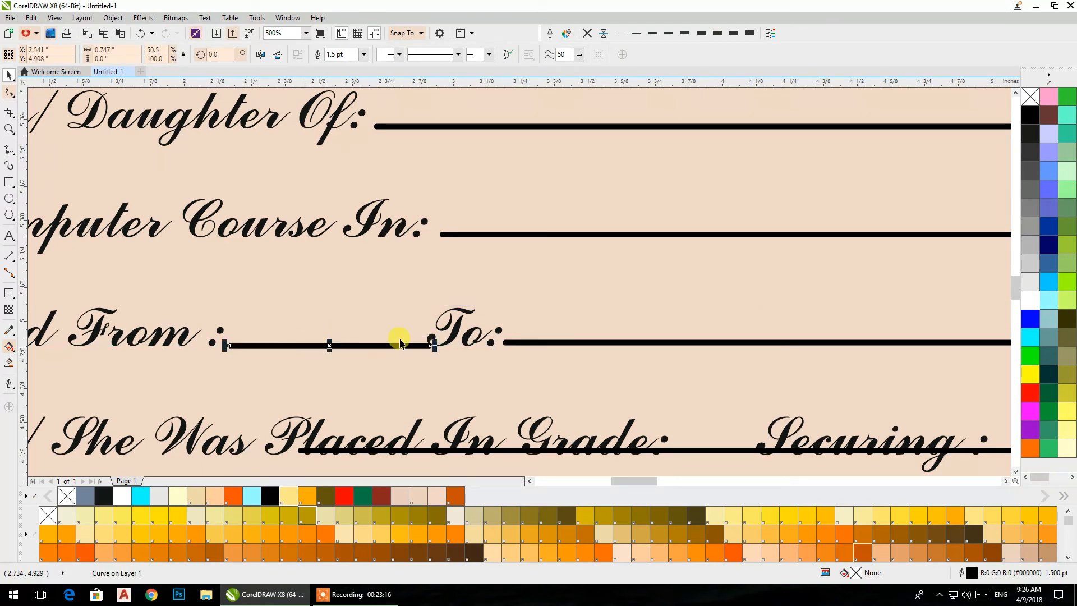
drag(435, 346, 423, 346)
drag(283, 347, 275, 346)
- Add spaces before To: in the script text to shift it right, and shorten its line to start after the colon
double_click(449, 345)
click(429, 344)
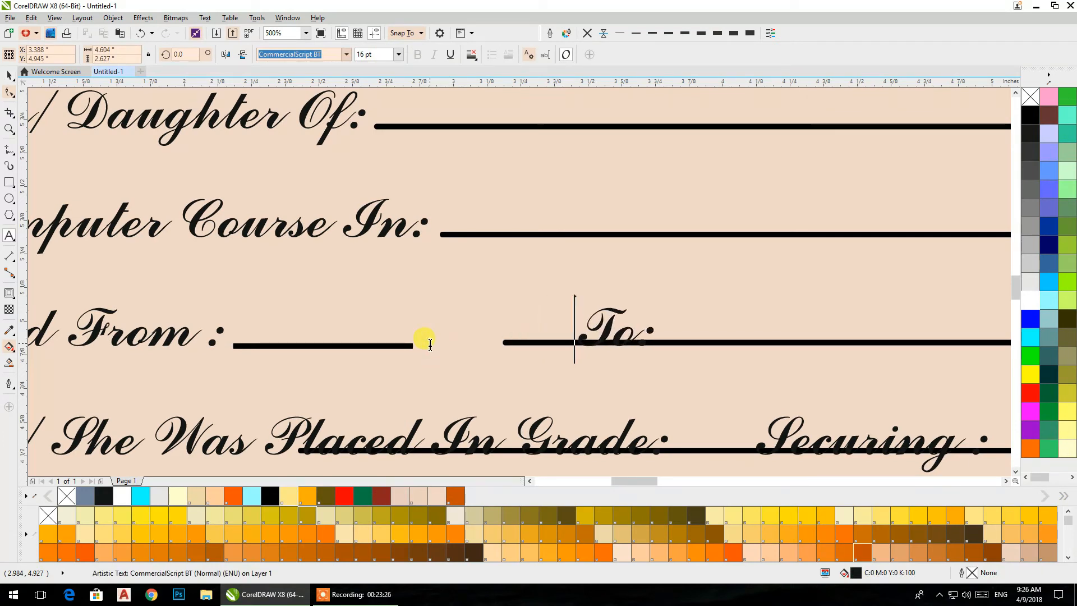
click(8, 76)
click(515, 342)
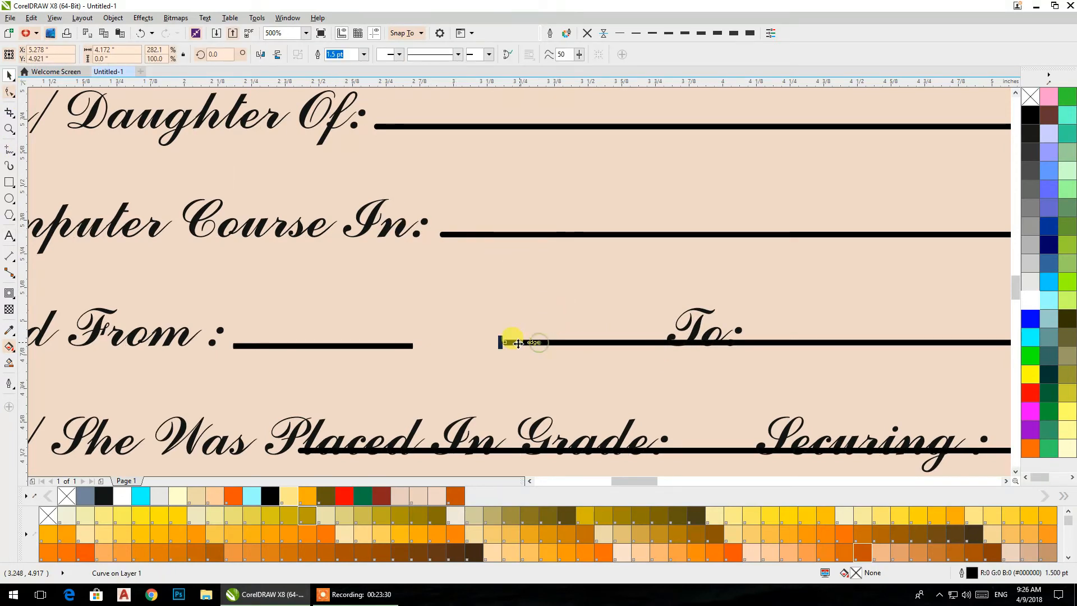
drag(496, 341, 759, 346)
- Stretch the Held From line to just before To:, making it about 1.57 inches long
click(412, 345)
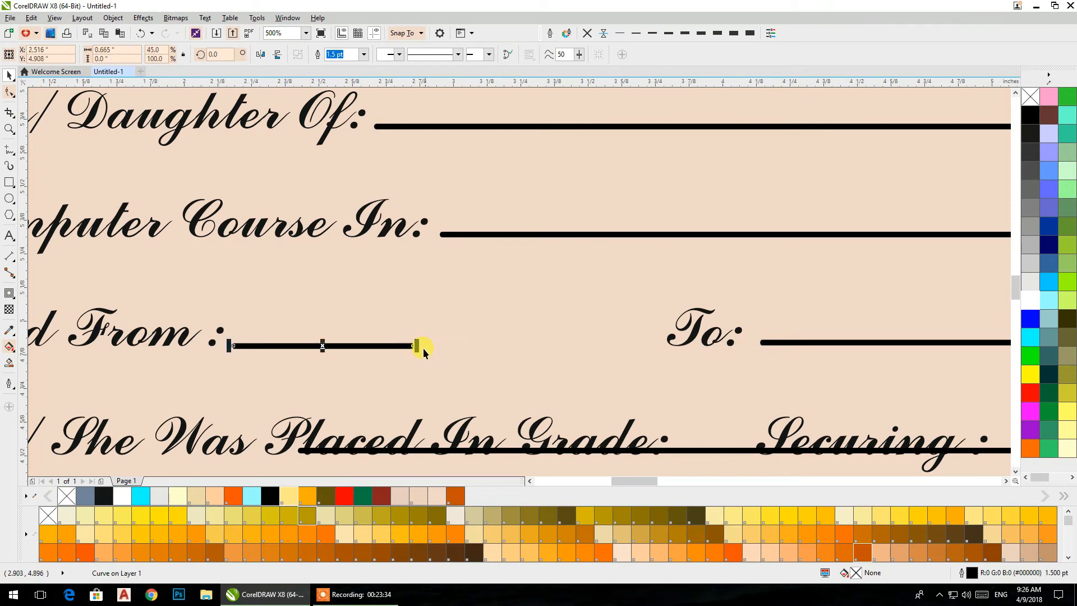
drag(418, 347, 661, 345)
scroll(484, 288, down, 2)
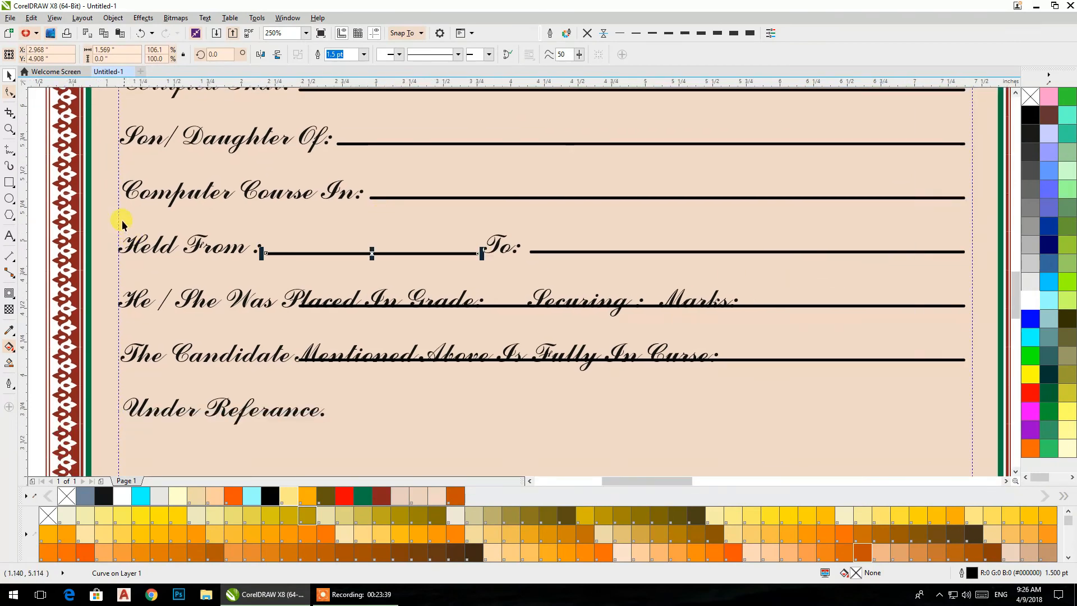
click(35, 211)
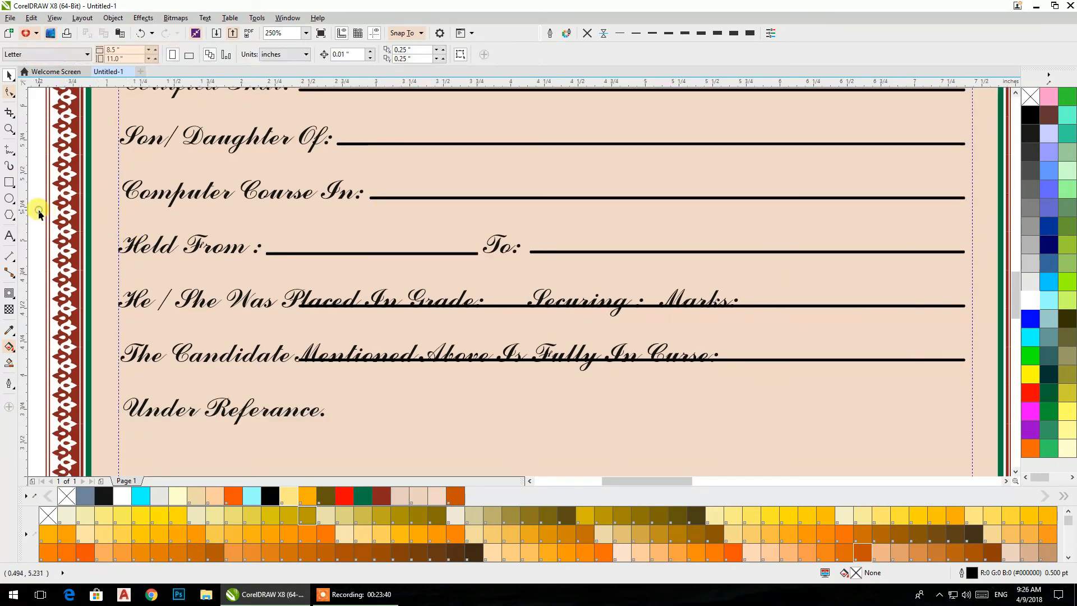
- Shorten the Grade row's line to start beyond Marks:, and add spaces before Securing and Marks to make room for fill-in lines
click(315, 307)
drag(293, 307, 786, 322)
double_click(662, 305)
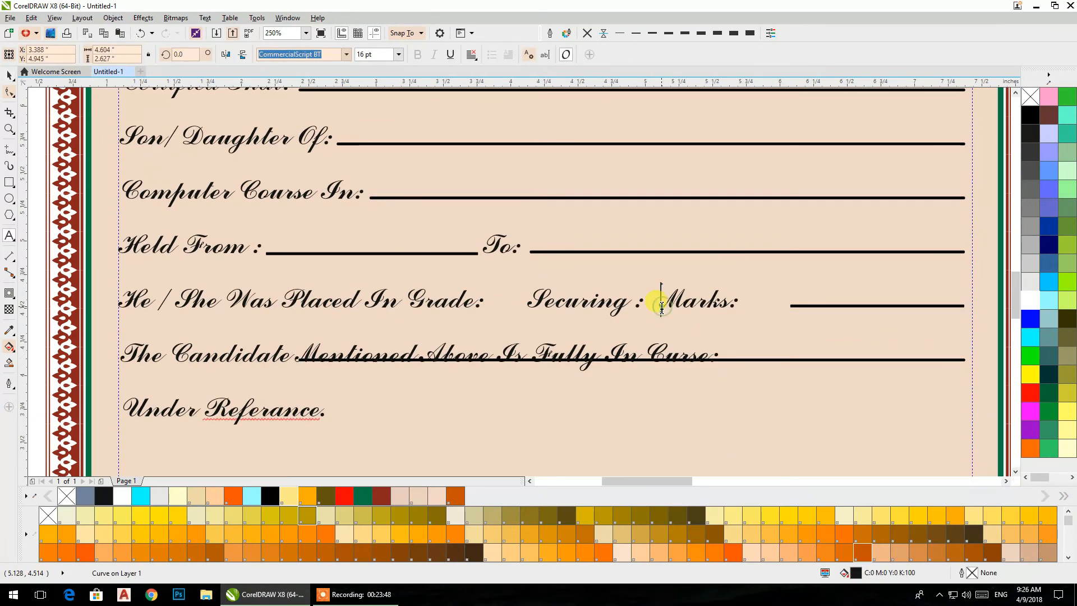
click(523, 308)
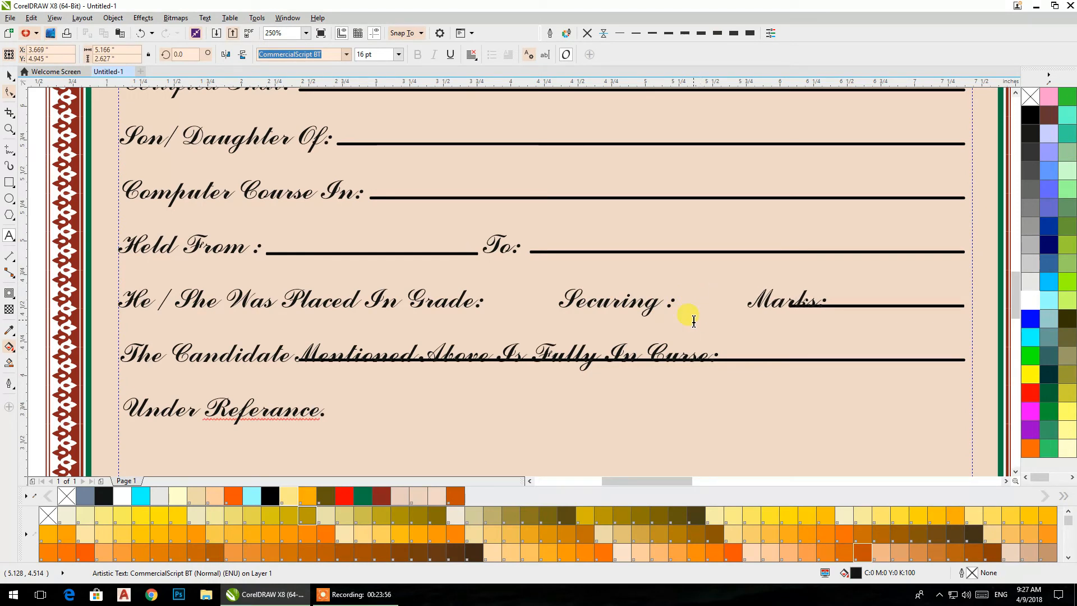
click(554, 302)
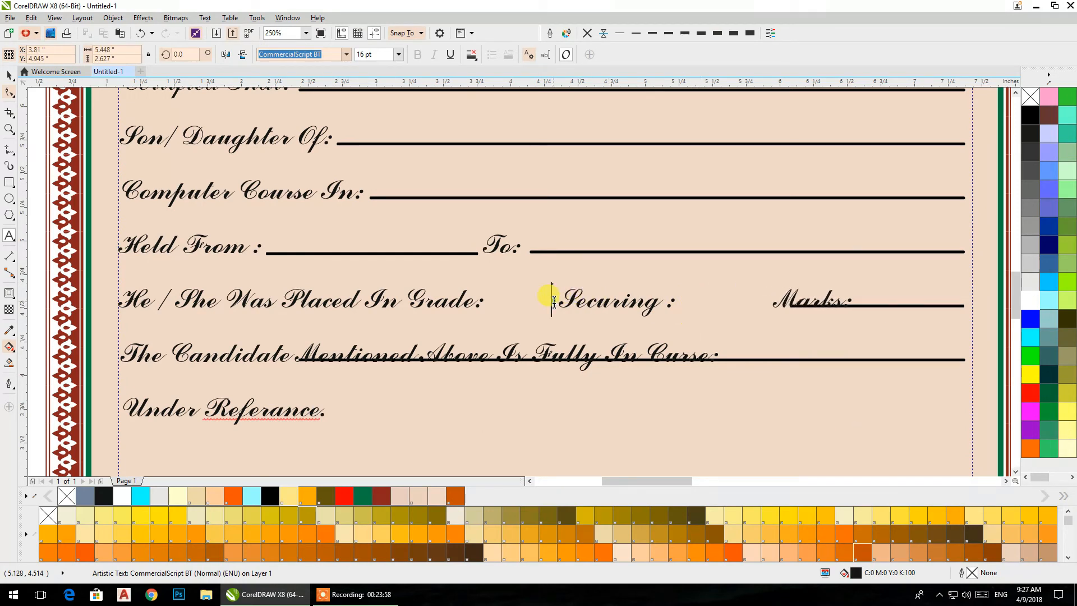
click(9, 75)
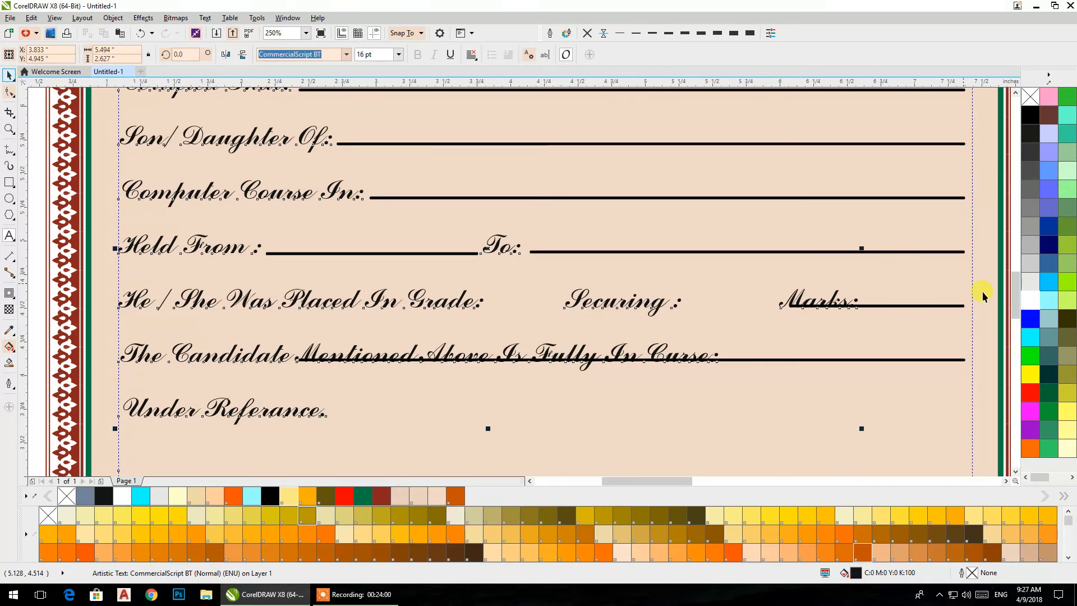
- Shorten the Marks line to start after its colon and place a copy about 0.72 inches long between Securing and Marks
drag(990, 300, 833, 283)
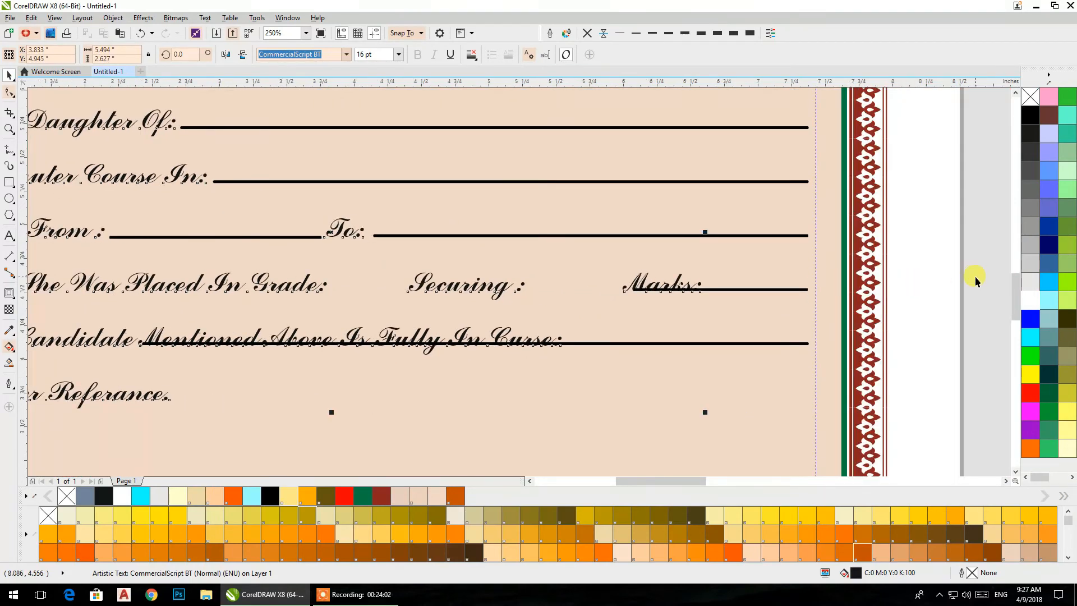
click(712, 289)
drag(630, 289, 571, 301)
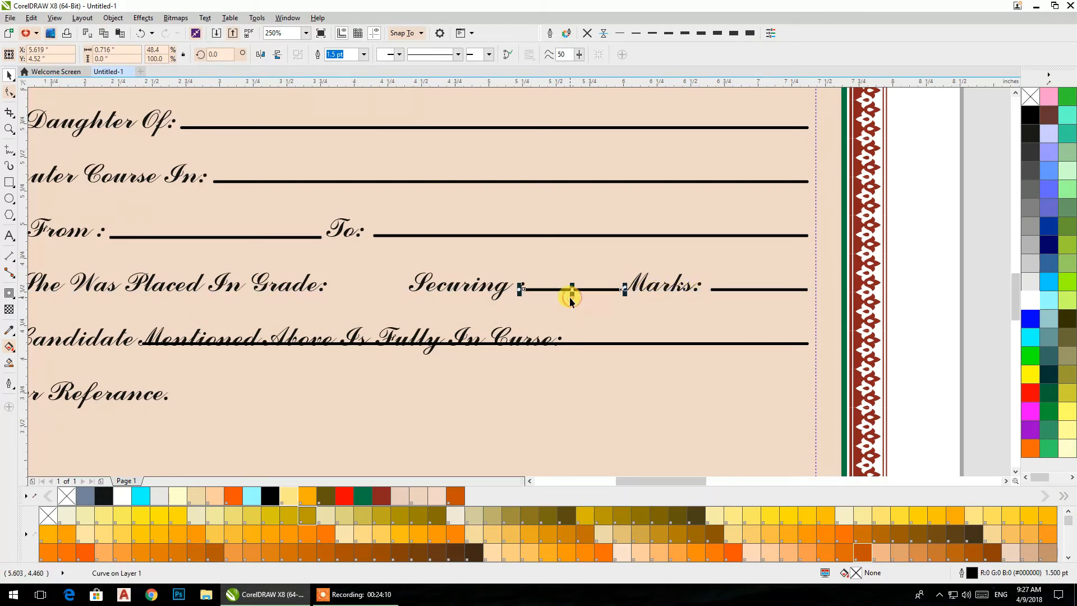
- Place a copy of the Securing line between Grade: and Securing, shortened from both ends to about 0.57 inches
drag(386, 302, 362, 297)
scroll(318, 285, up, 2)
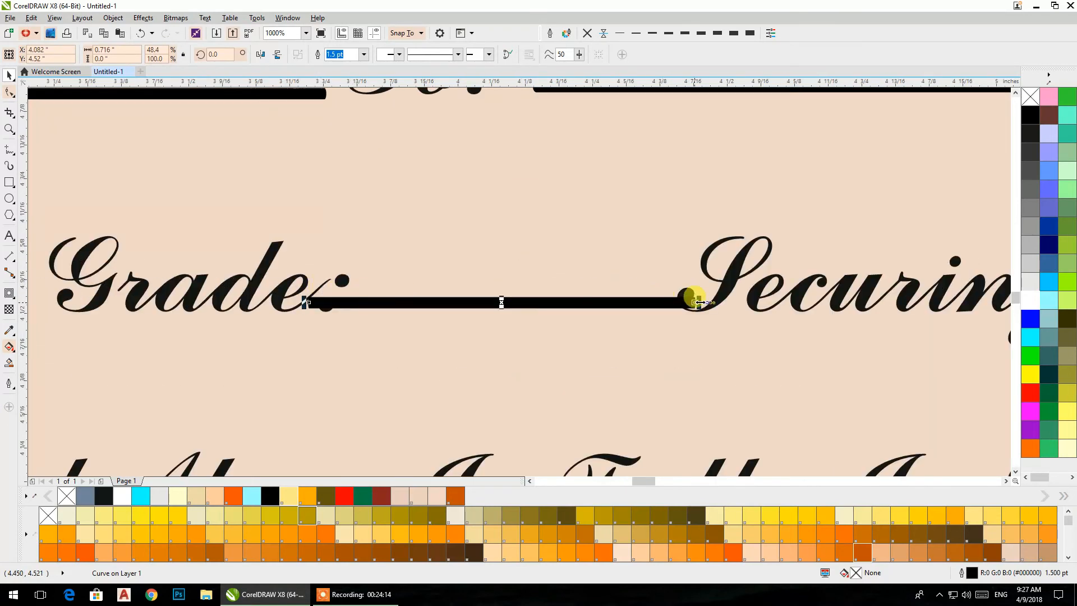
drag(698, 302, 659, 303)
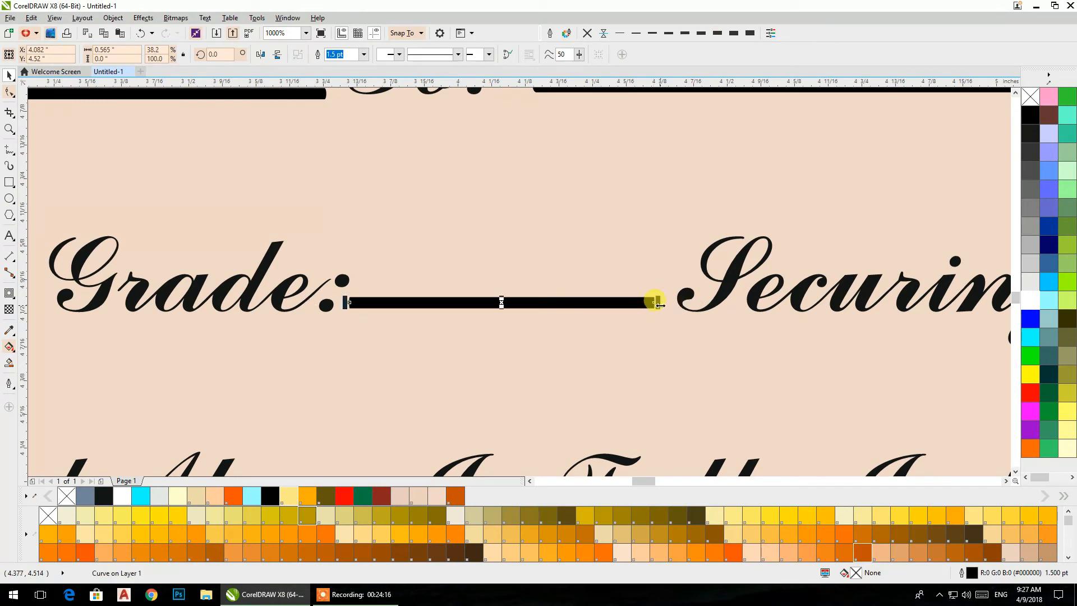
- Shorten the line on the candidate row from the left to start after Curse:, making it about 1.79 inches long
scroll(615, 251, down, 2)
scroll(589, 257, right, 3)
scroll(567, 264, up, 1)
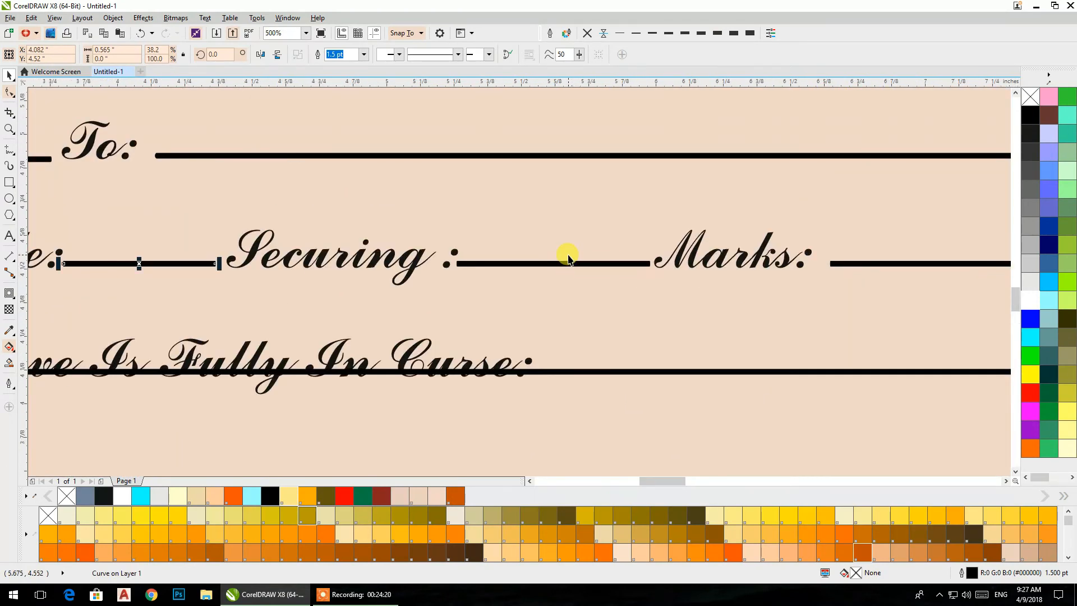
scroll(567, 261, down, 1)
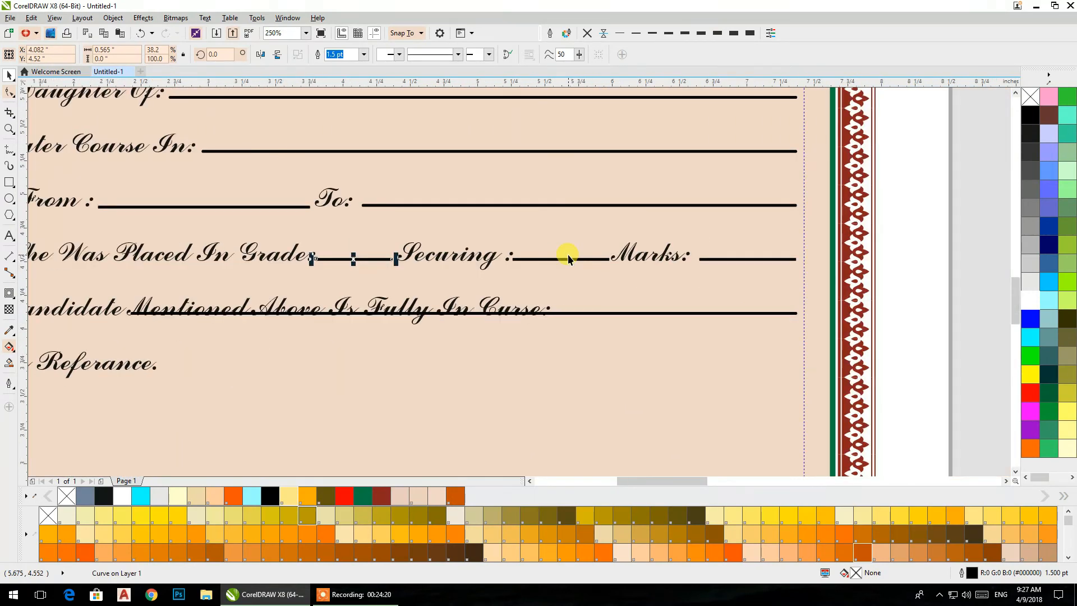
click(564, 314)
drag(128, 314, 550, 313)
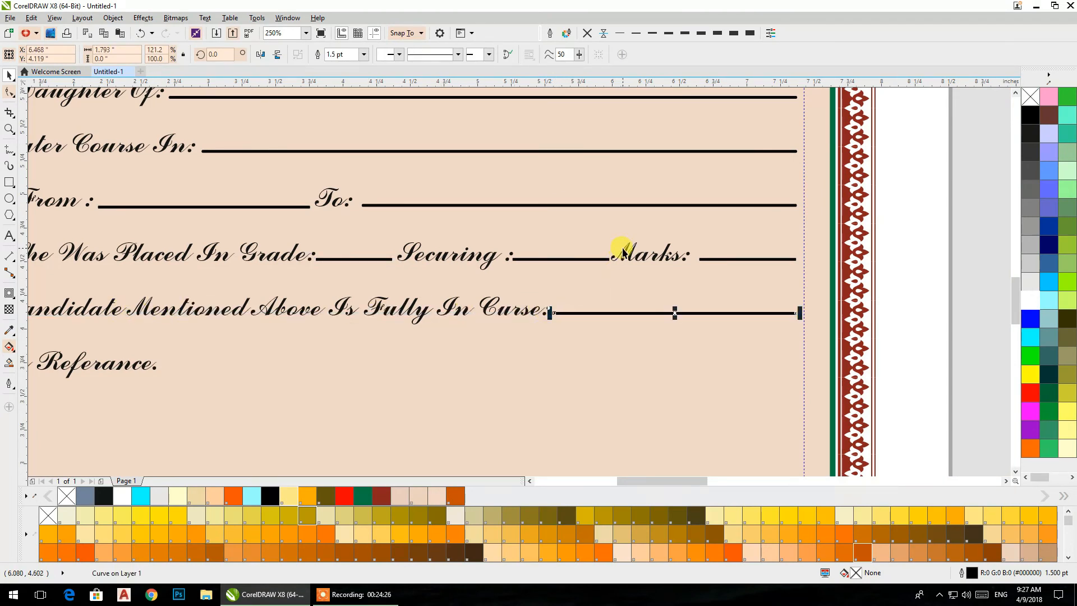
- Give all the fill-in lines, including Roll No., rounded corners and round line caps, with Behind fill and Scale with object enabled
shift+click(584, 260)
shift+click(717, 260)
shift+click(331, 259)
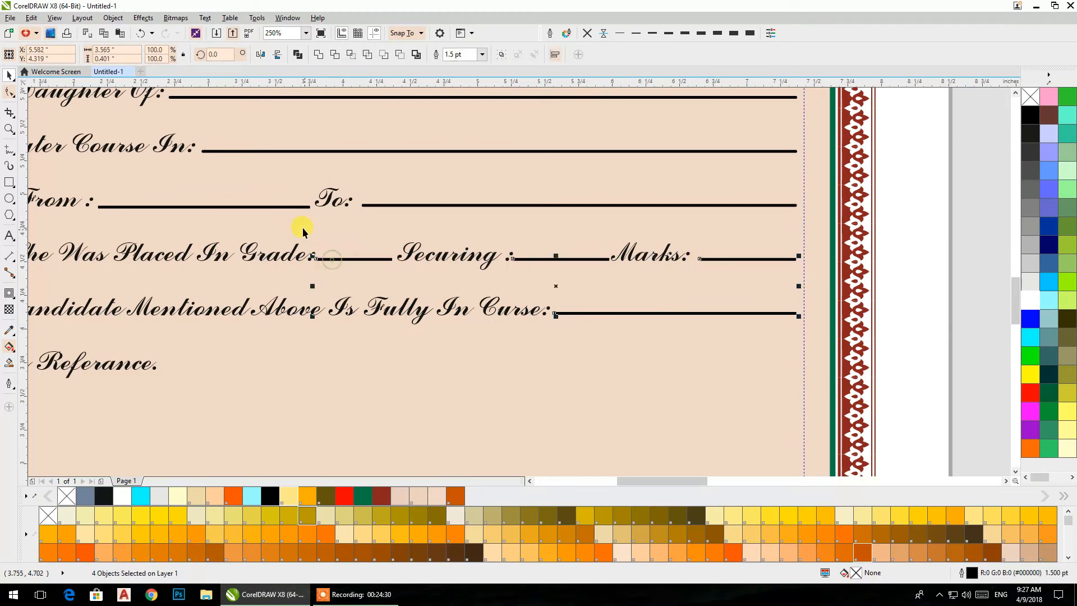
shift+click(292, 207)
shift+click(366, 207)
shift+click(372, 150)
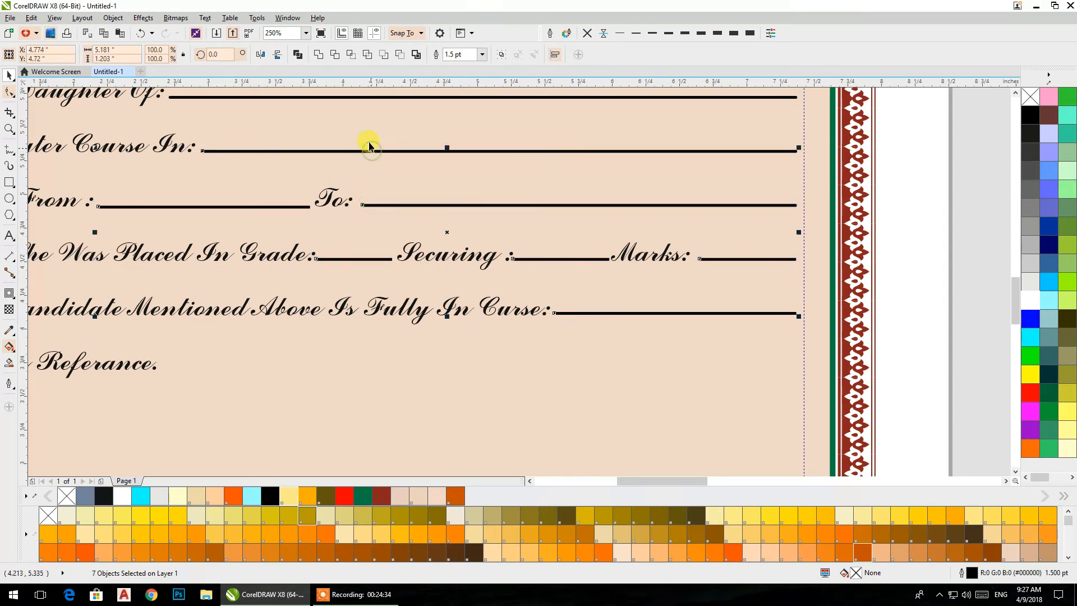
shift+click(355, 97)
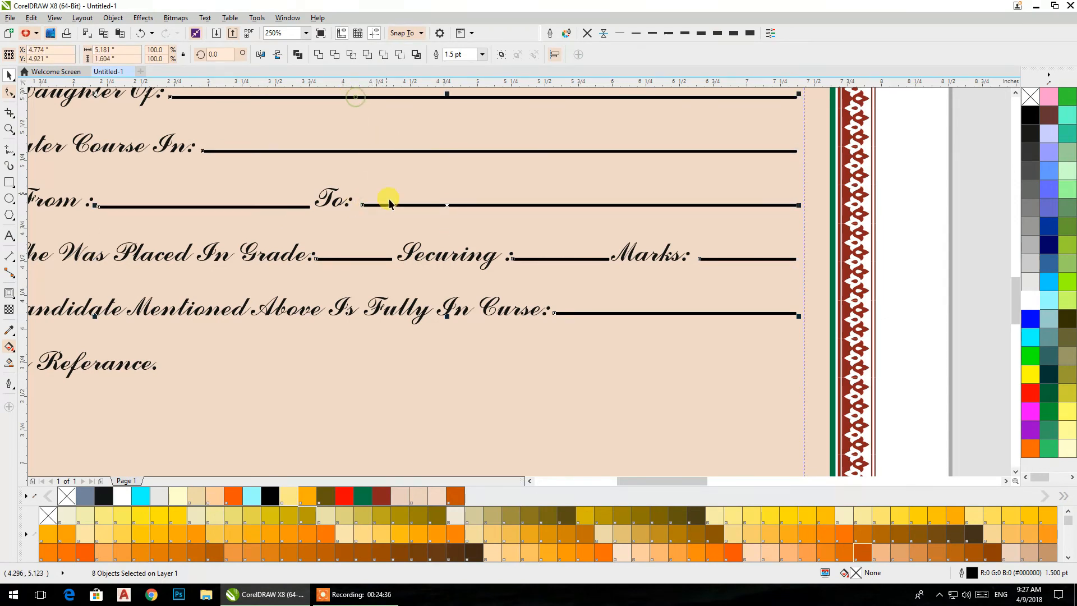
scroll(398, 221, down, 2)
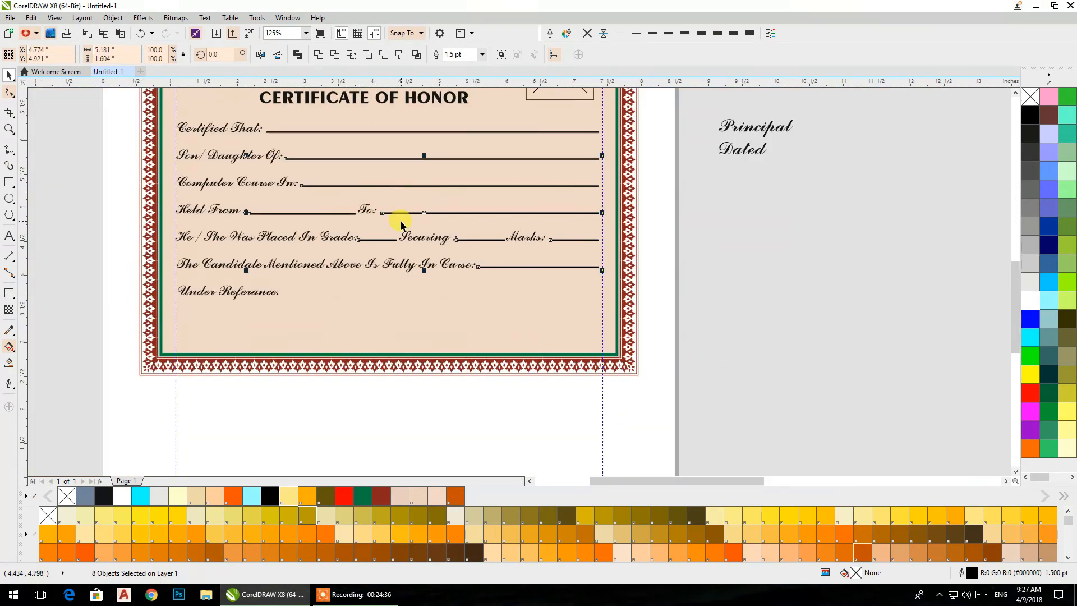
shift+click(402, 131)
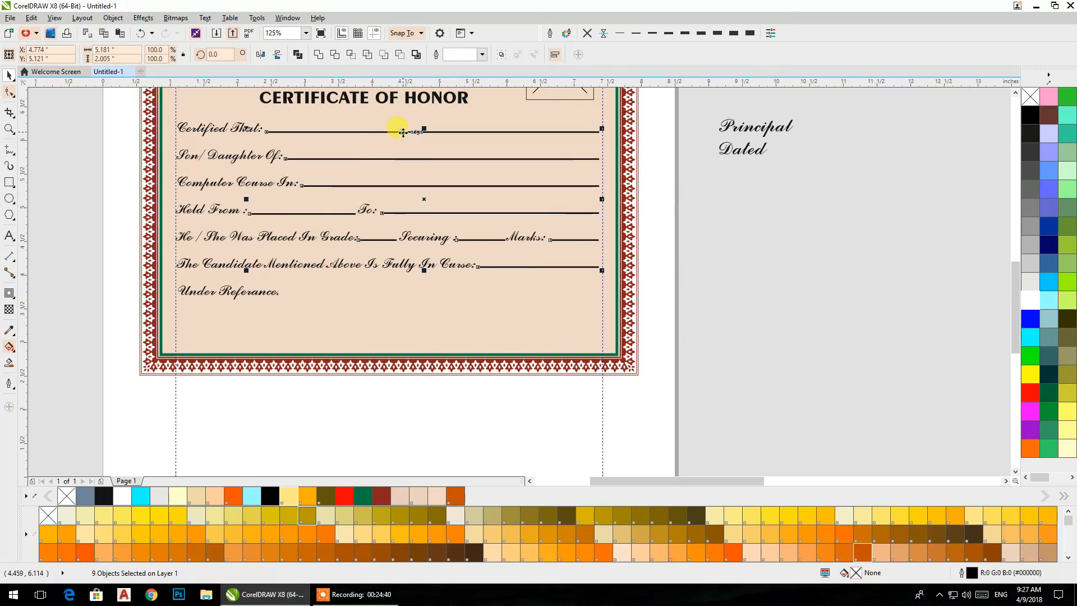
scroll(517, 266, up, 3)
scroll(516, 266, up, 4)
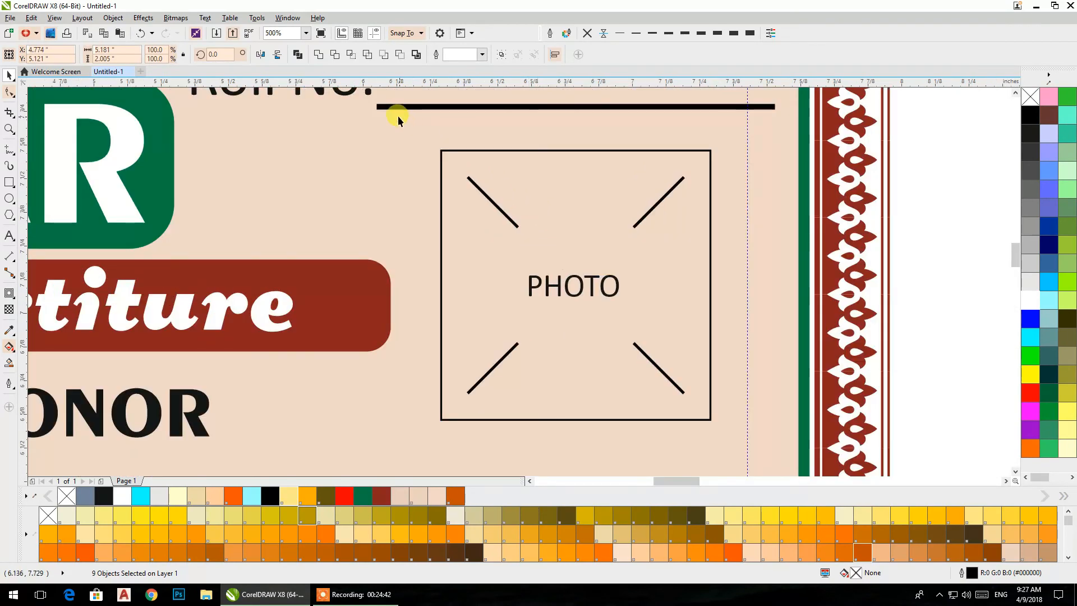
shift+click(386, 107)
click(550, 33)
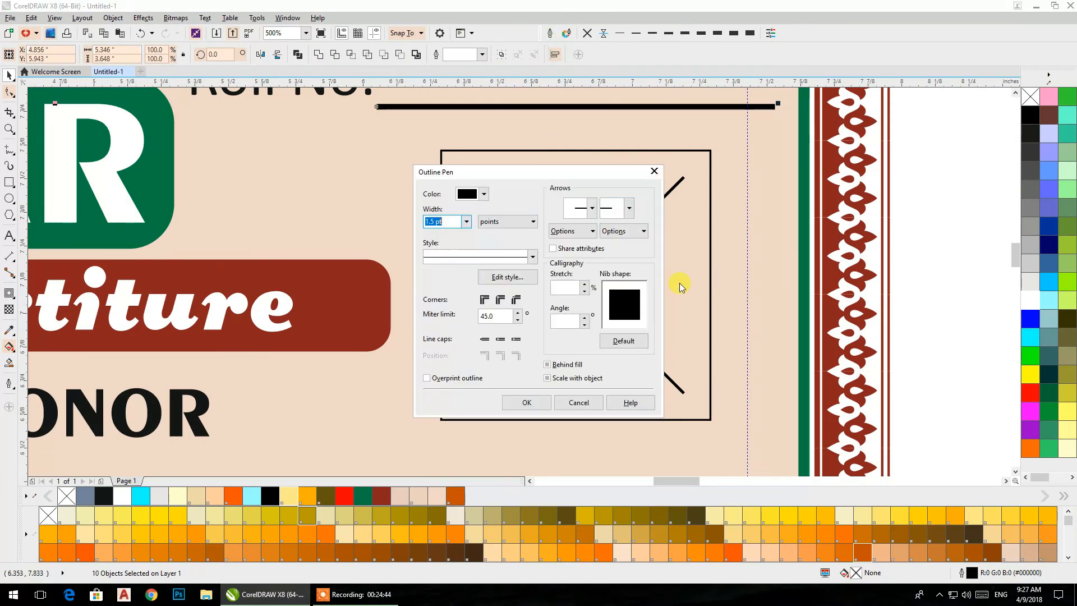
click(564, 366)
click(560, 378)
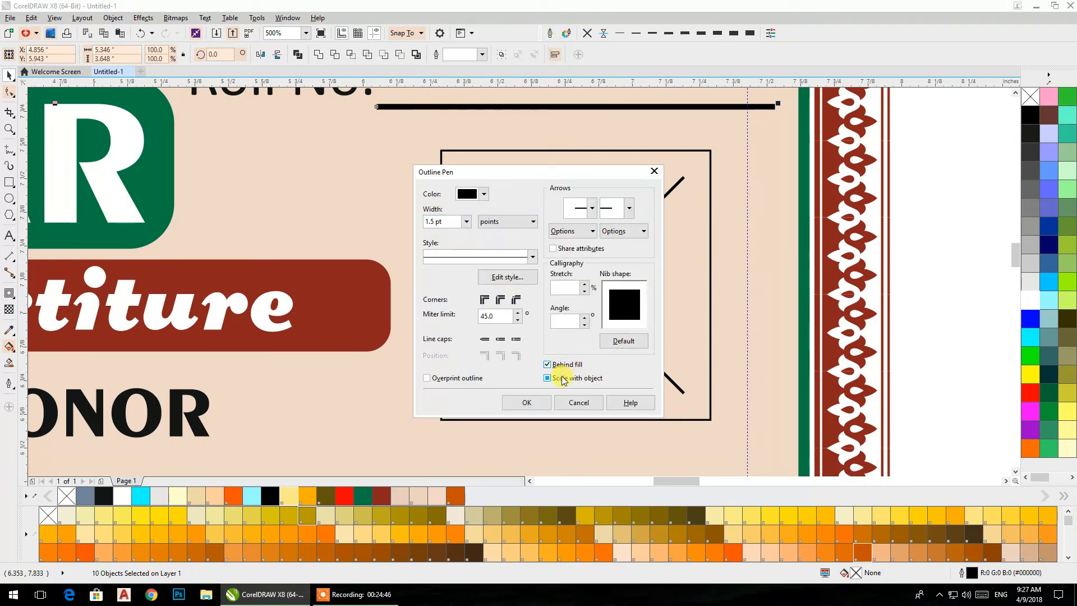
click(502, 300)
click(516, 339)
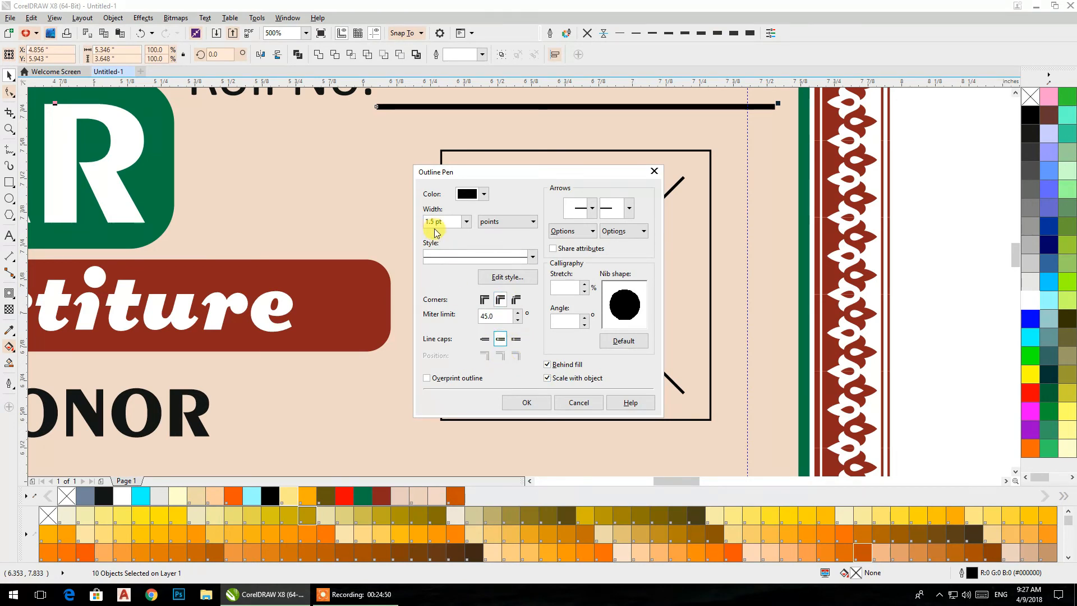
click(518, 402)
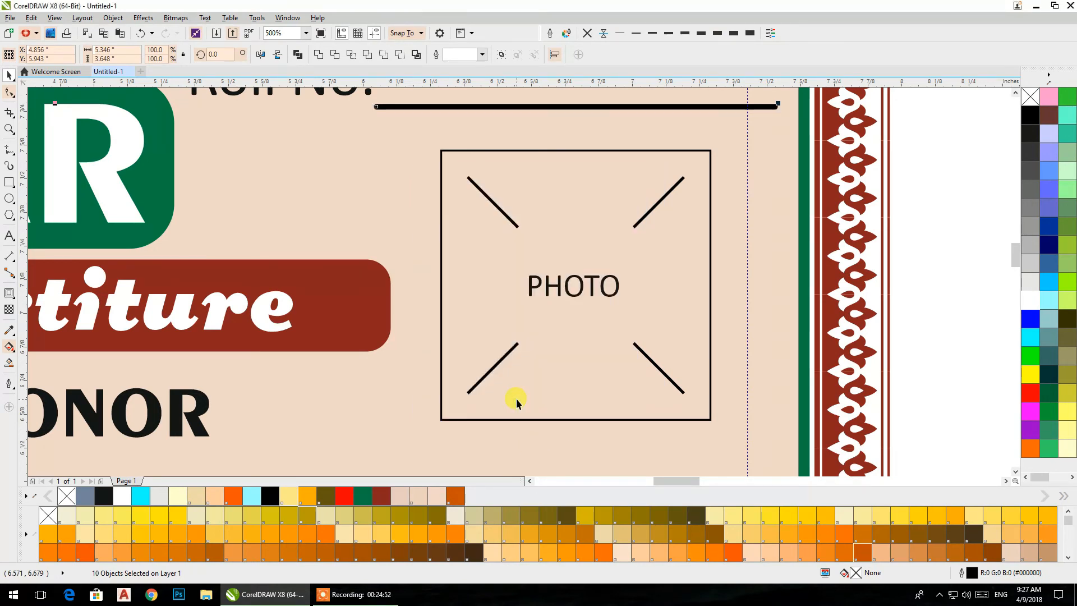
- Move the Roll No. line up slightly and shorten its right end to the guideline, making it about 1.35 inches long
scroll(841, 275, up, 3)
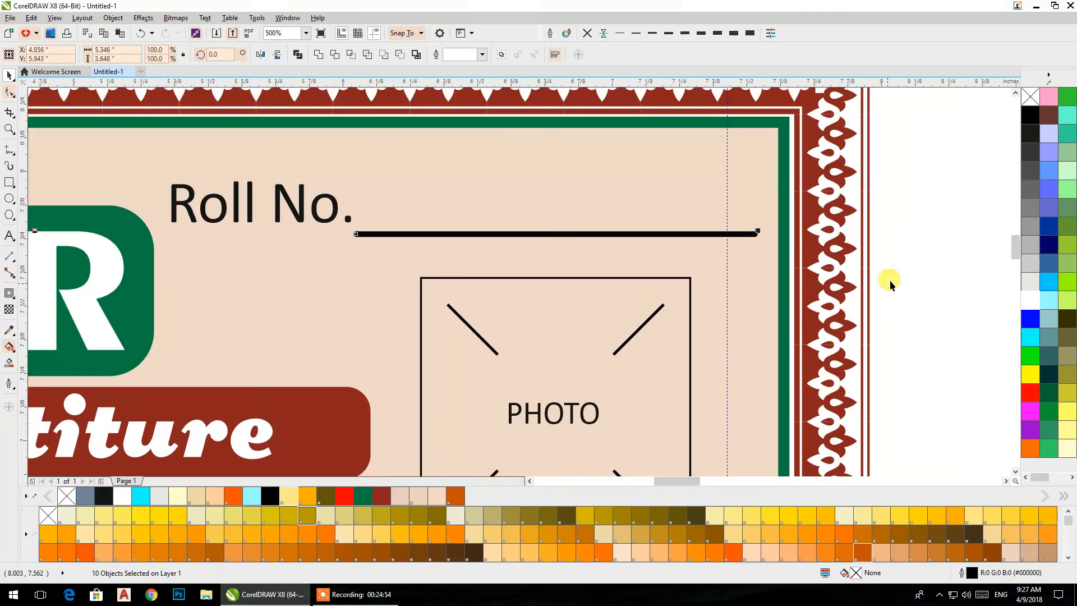
click(893, 276)
drag(370, 233, 370, 223)
drag(761, 223, 723, 235)
click(920, 233)
- Fill the certificate's script body text with the same green as the RAHBAR banner
scroll(916, 234, down, 5)
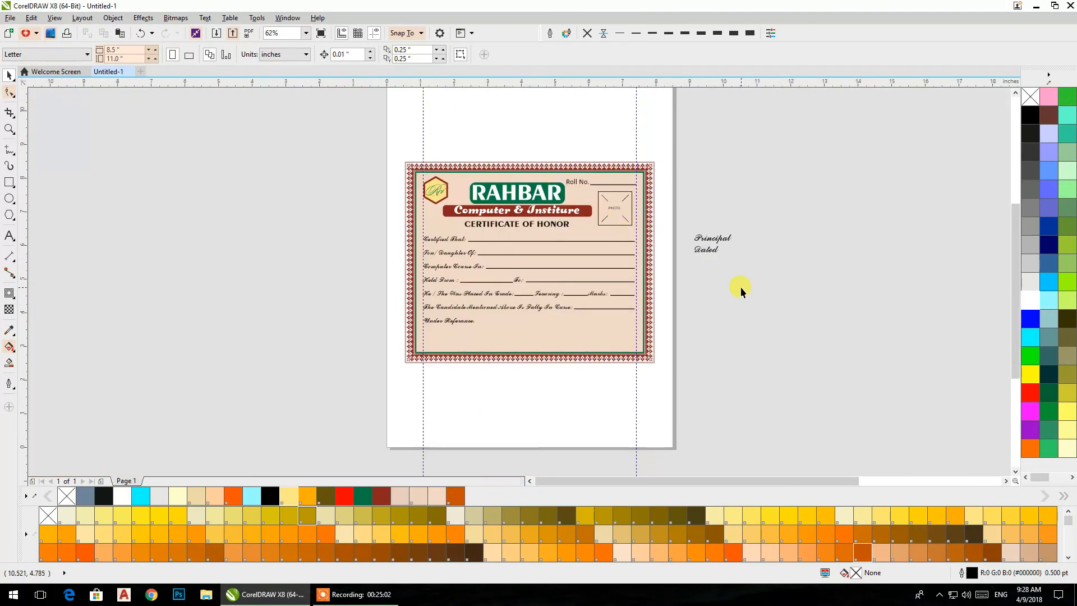
scroll(483, 279, up, 2)
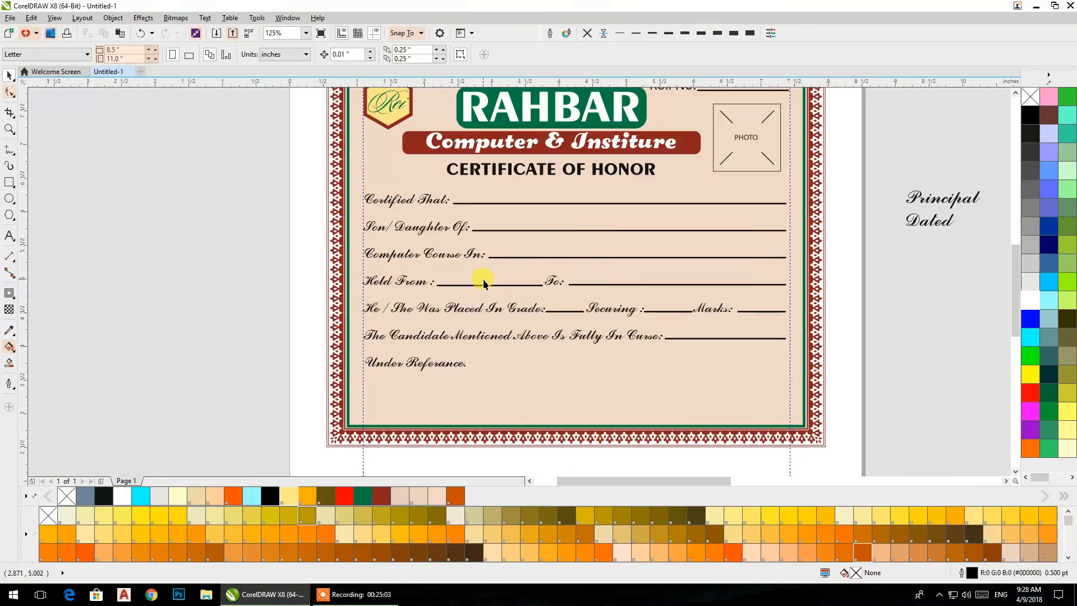
click(448, 252)
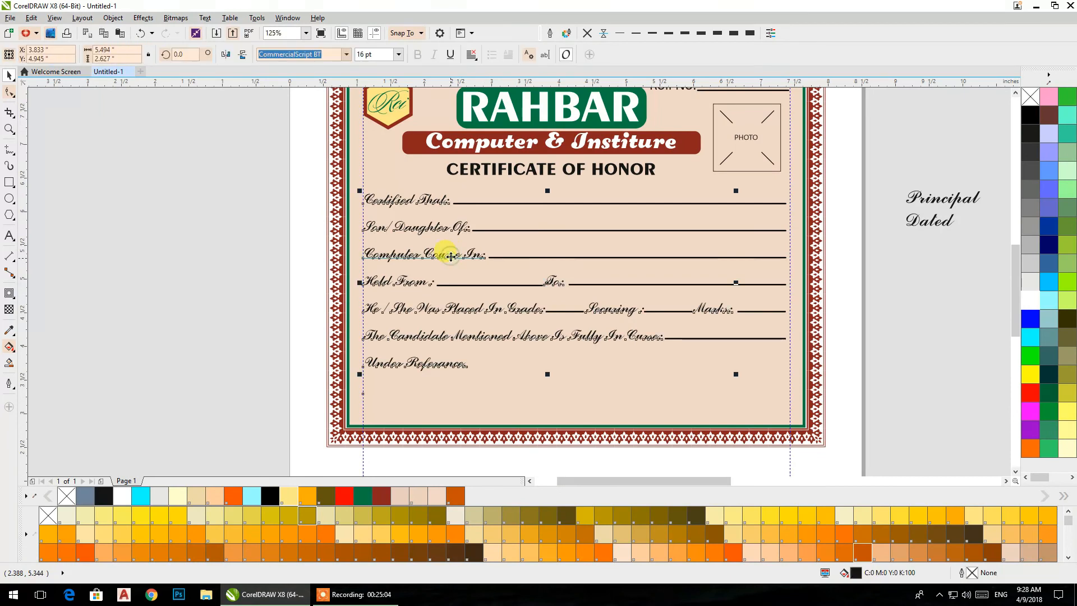
click(363, 497)
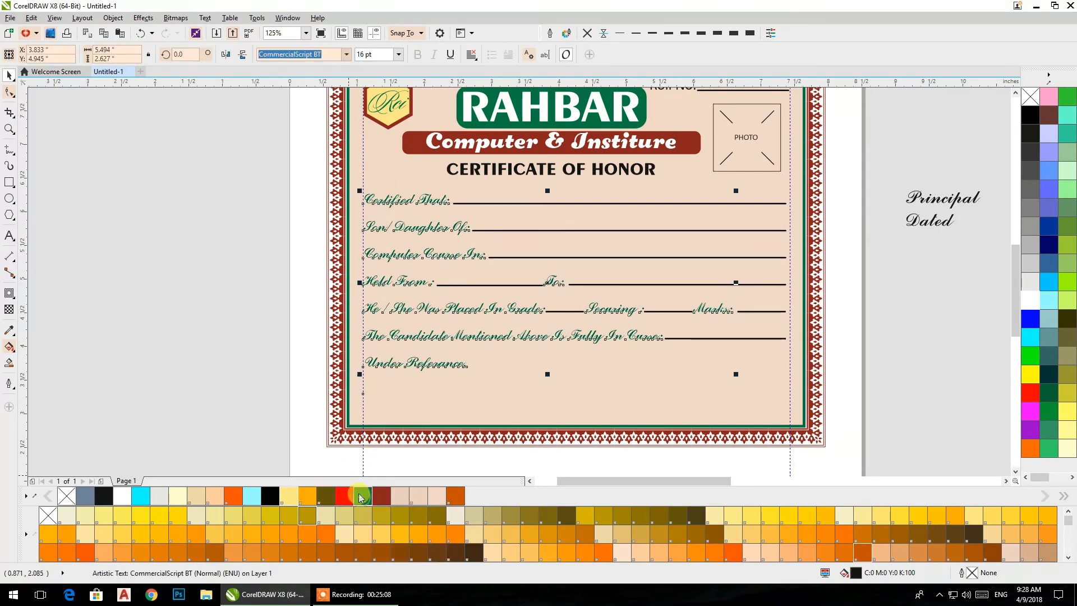
- Group the body's fill-in lines, from the candidate row up to Certified That, leaving out the Held From line
click(578, 311)
shift+click(678, 339)
shift+click(752, 311)
shift+click(753, 284)
shift+click(752, 257)
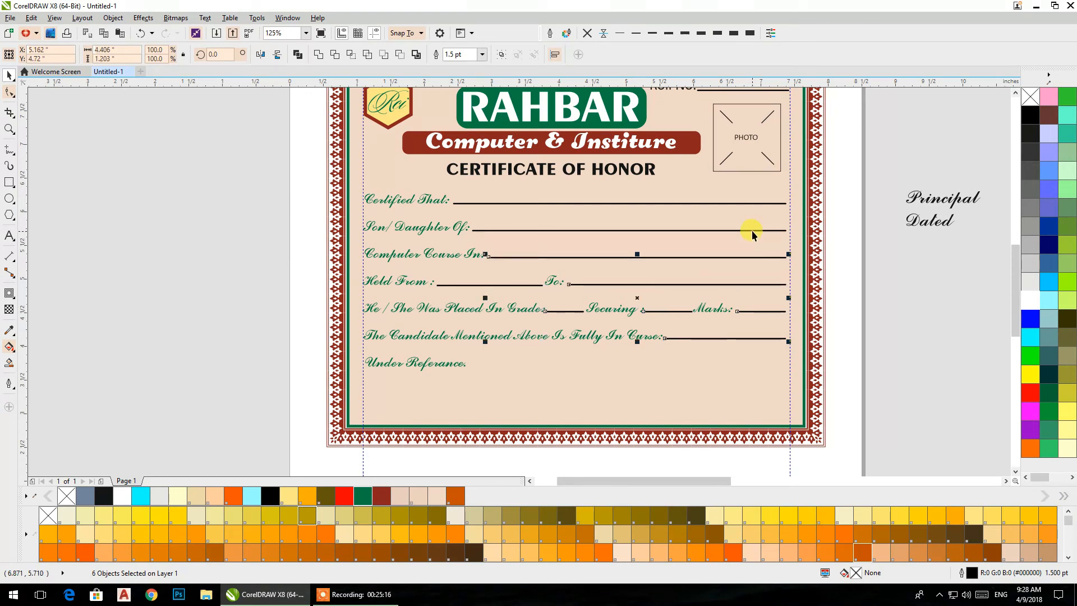
shift+click(751, 230)
shift+click(751, 203)
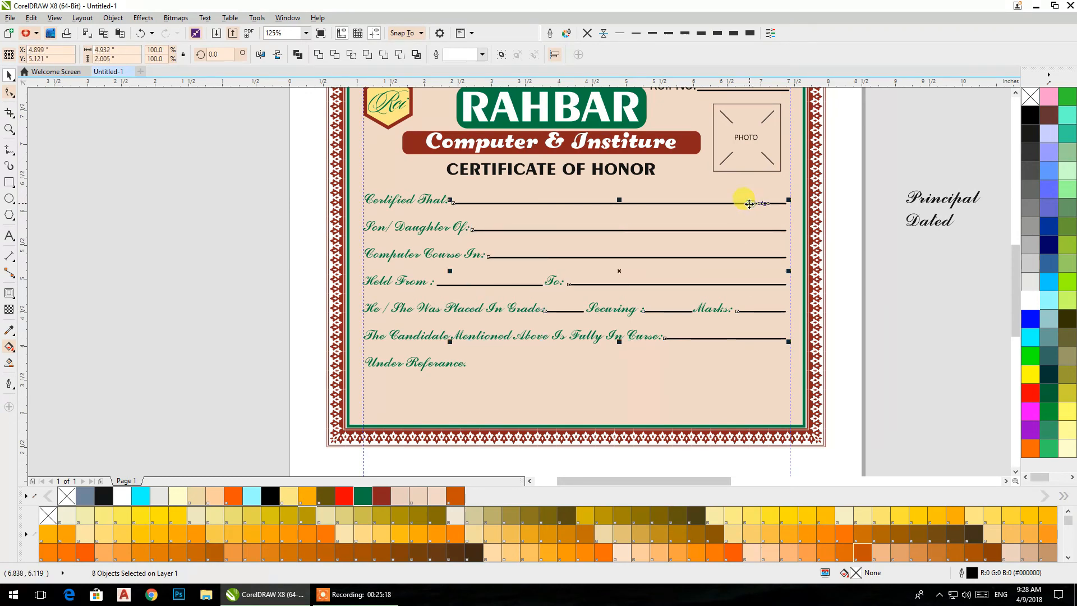
key(ctrl+g)
scroll(730, 360, up, 3)
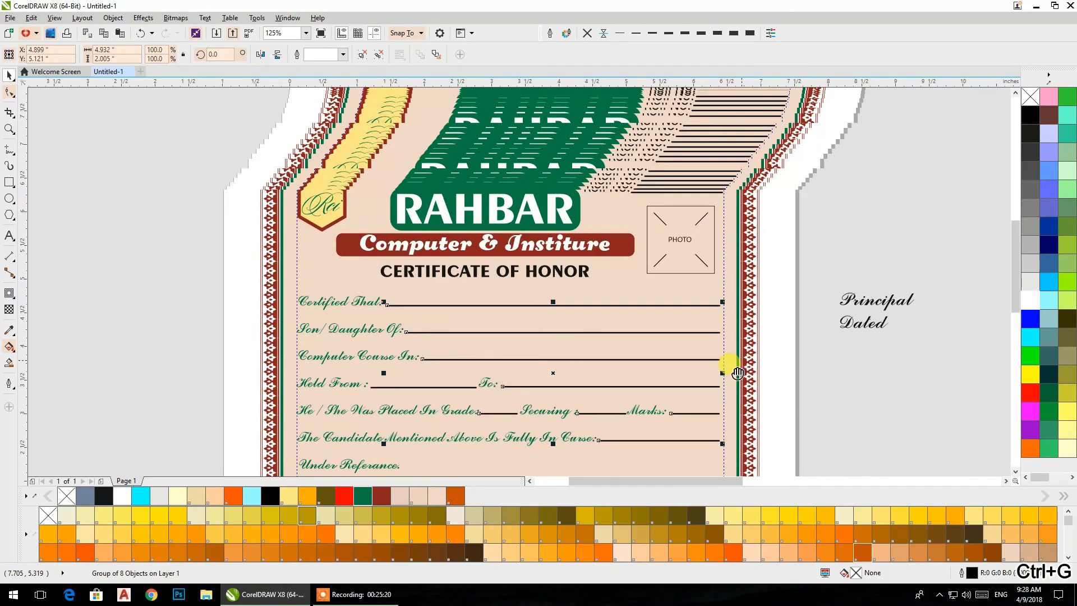
- Group the fill-in line group with the photo box's diagonal marks and the Roll No. line
click(662, 216)
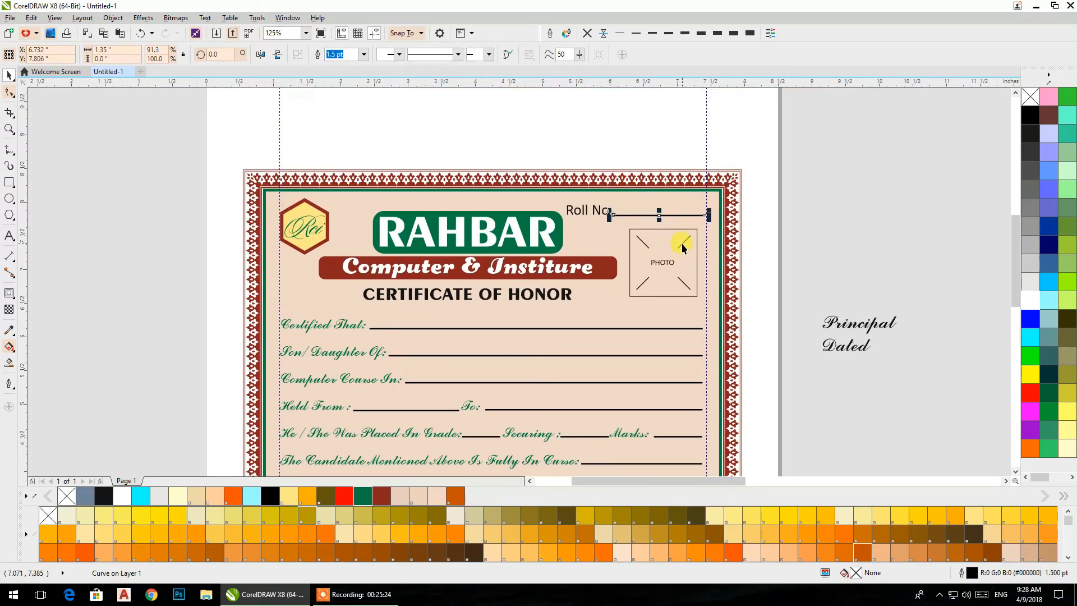
click(681, 244)
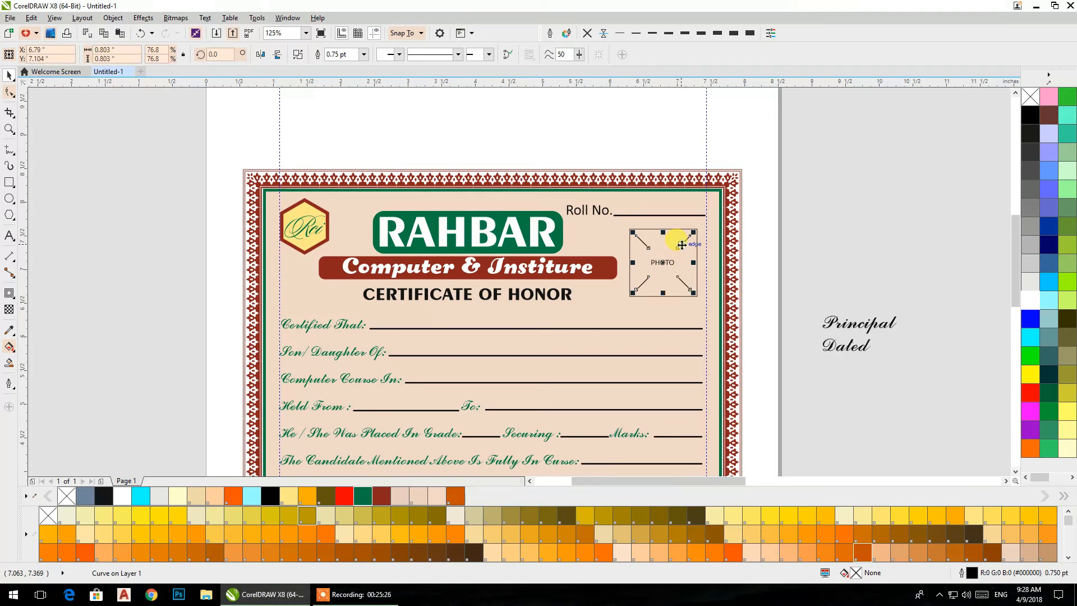
click(679, 355)
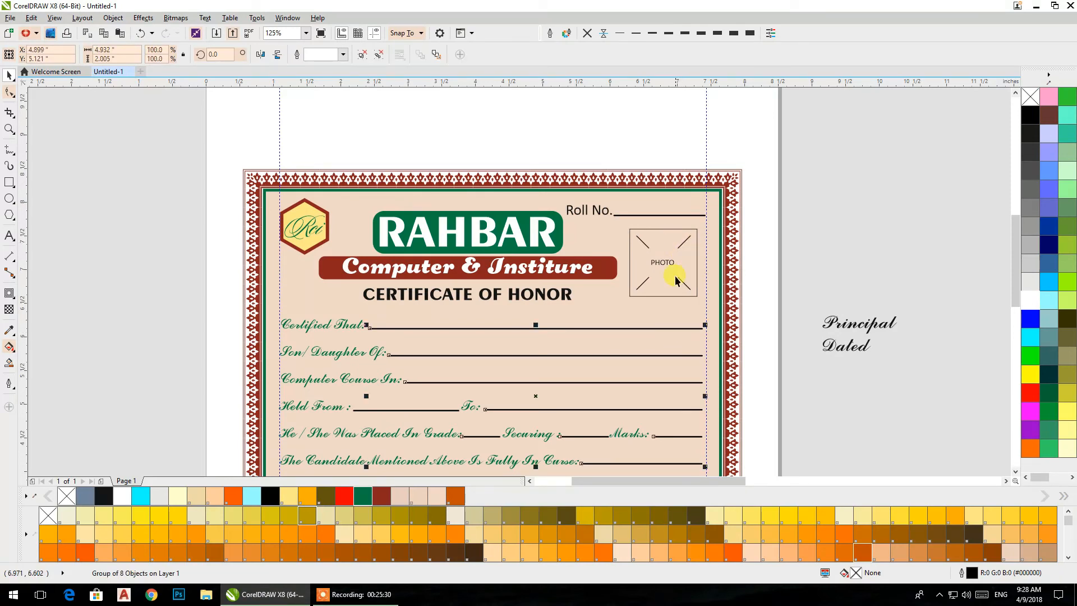
shift+click(682, 242)
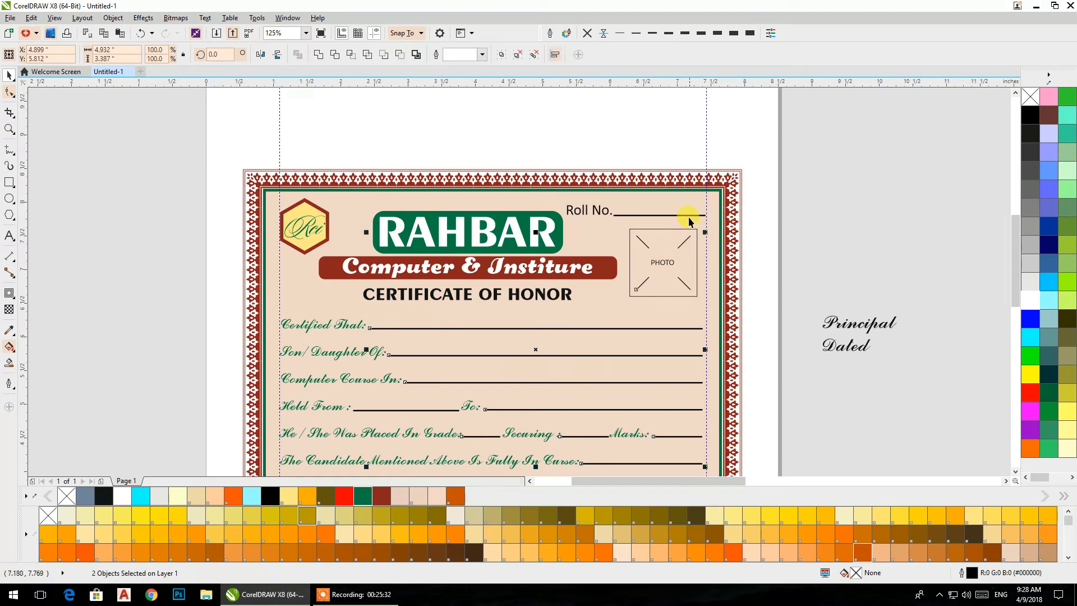
shift+click(687, 214)
key(ctrl+g)
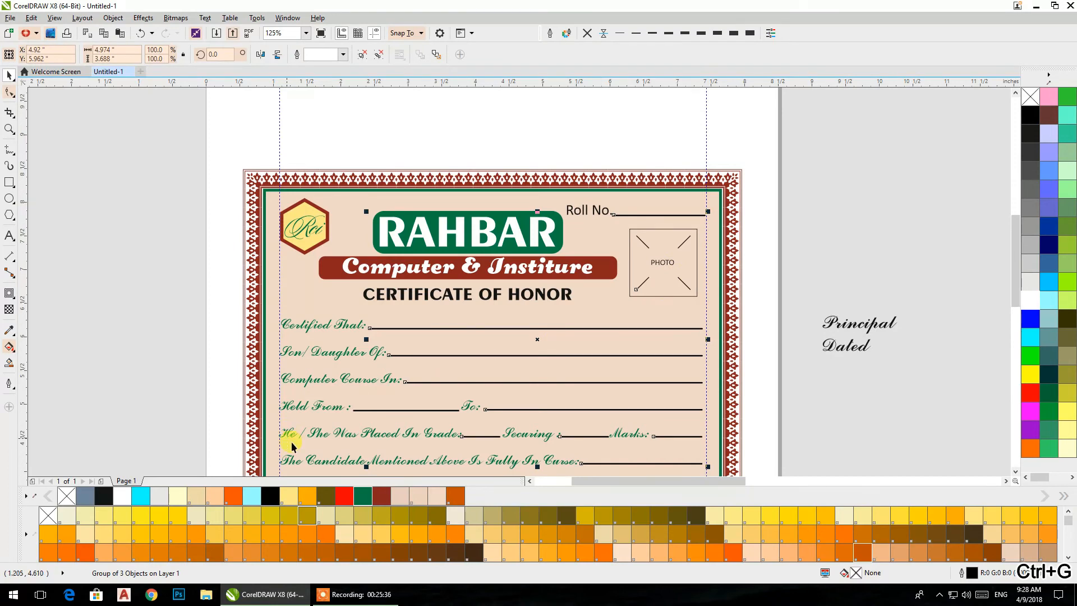
- Color the outlines of the grouped lines and photo marks dark red
right_click(344, 497)
right_click(381, 496)
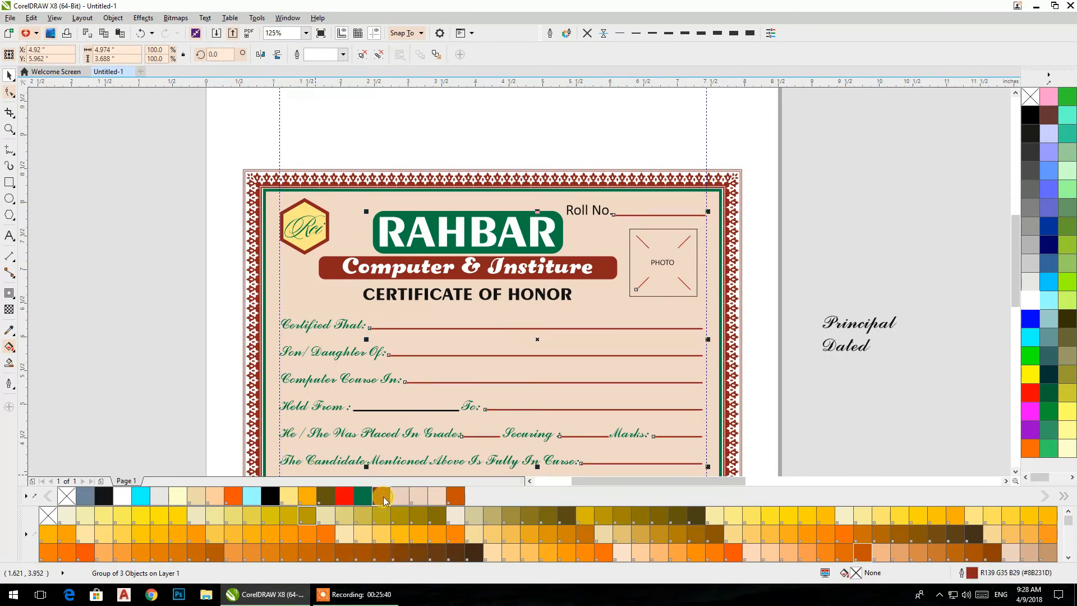
drag(429, 358, 418, 285)
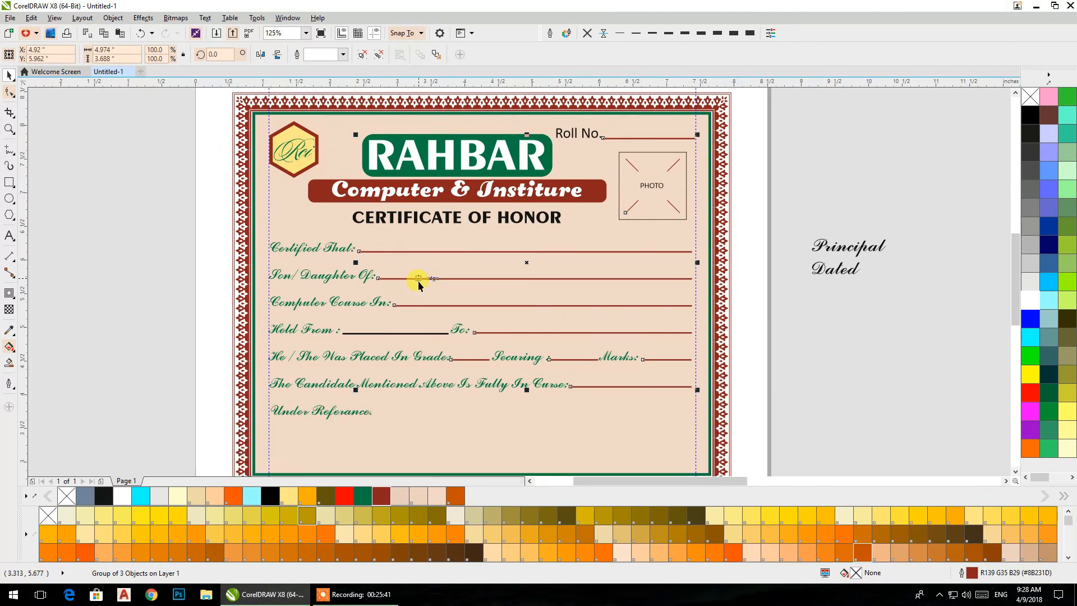
click(830, 345)
- Give the photo box a 1.5 pt outline with rounded corners and round caps, enabling Behind fill and Scale with object
click(651, 218)
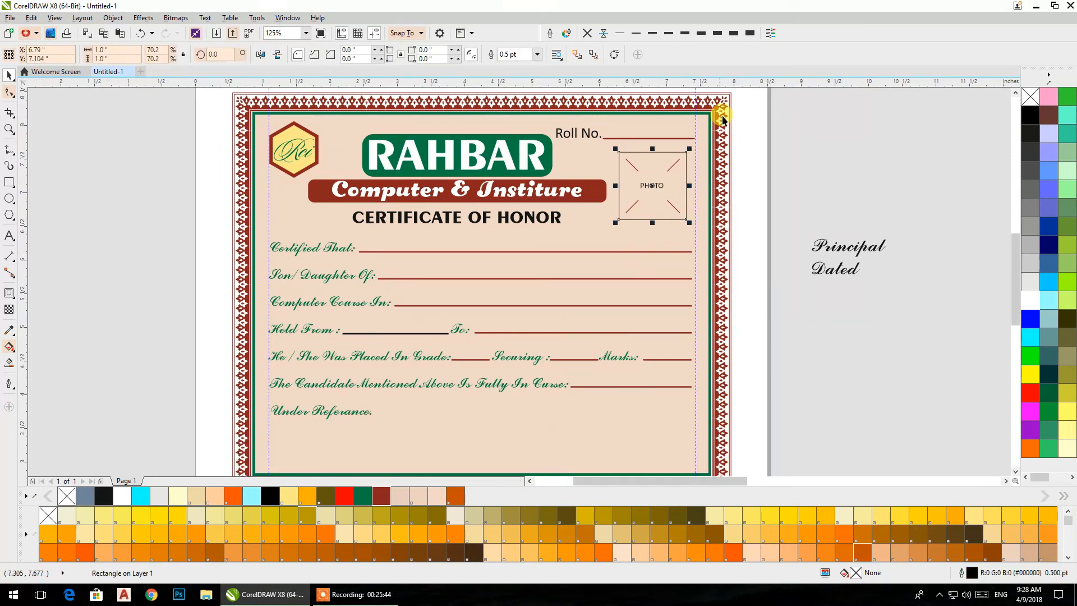
click(652, 32)
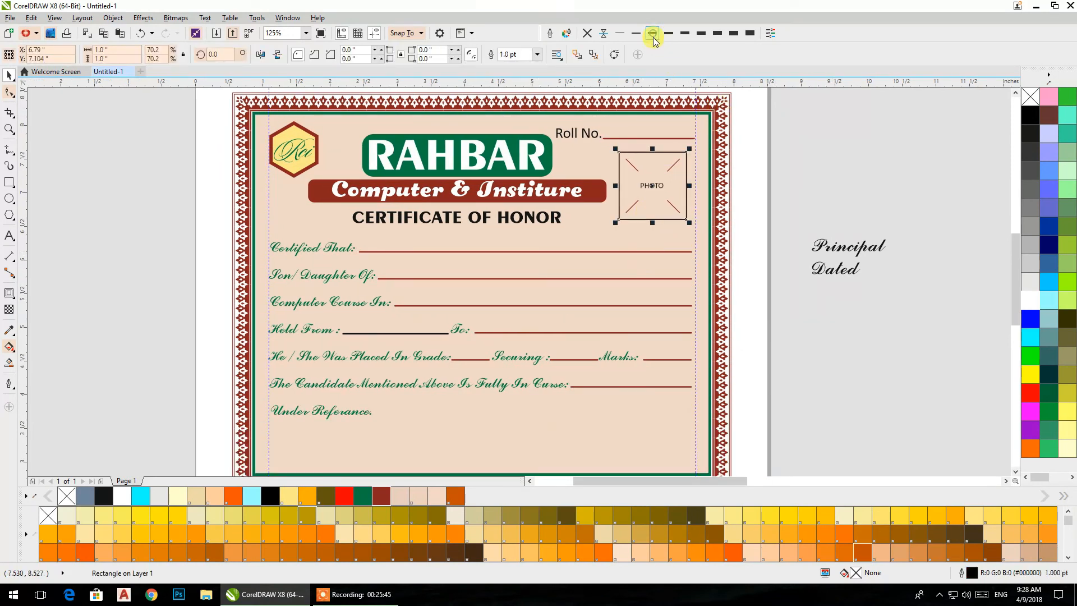
click(551, 32)
click(444, 222)
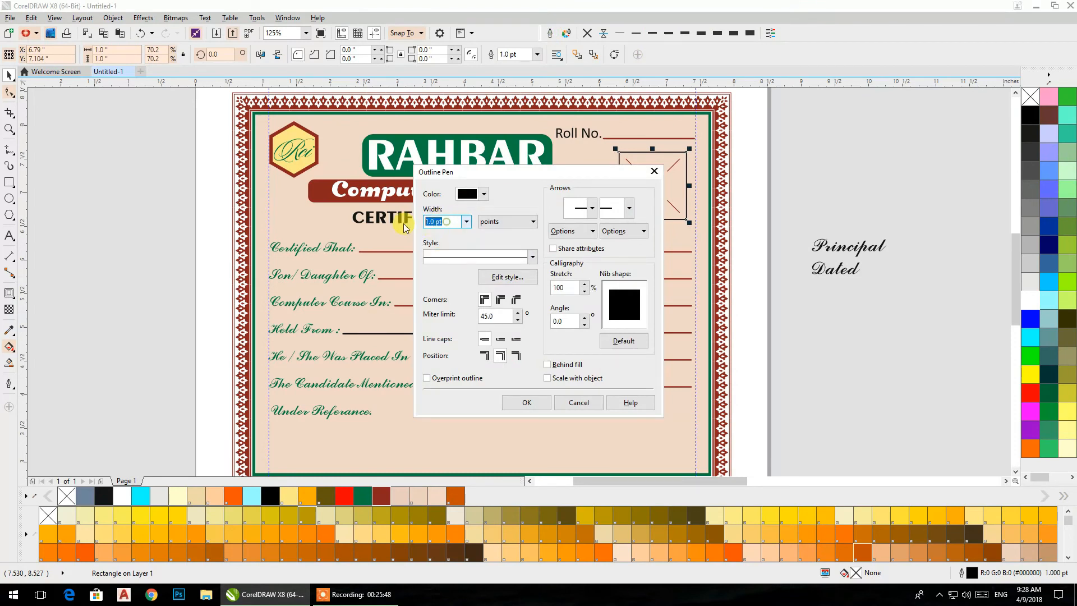
text(1.5)
key(Tab)
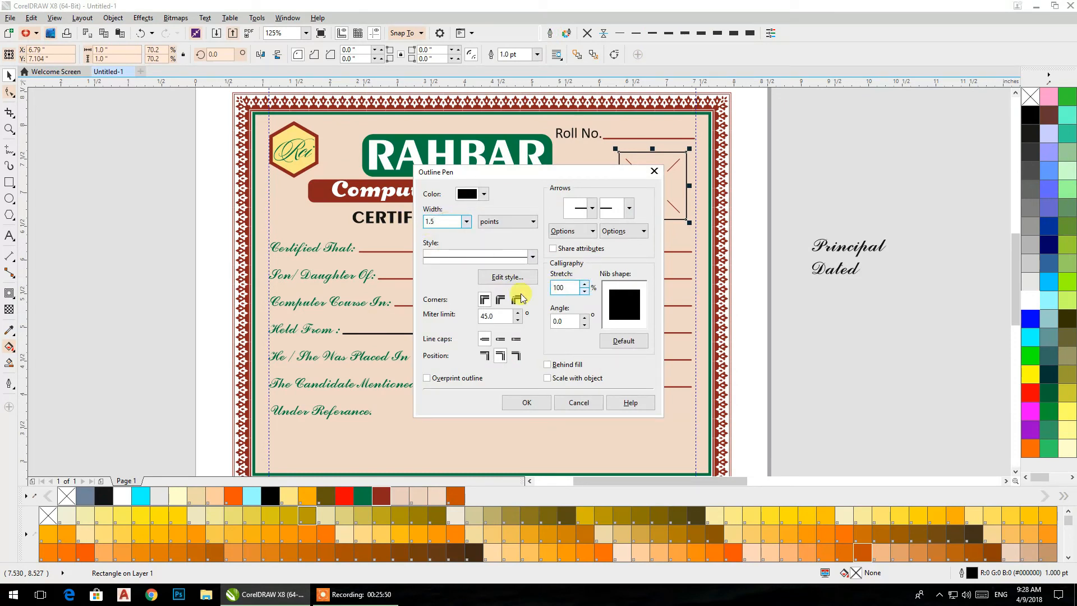
click(500, 299)
click(501, 338)
click(565, 377)
click(562, 366)
click(544, 401)
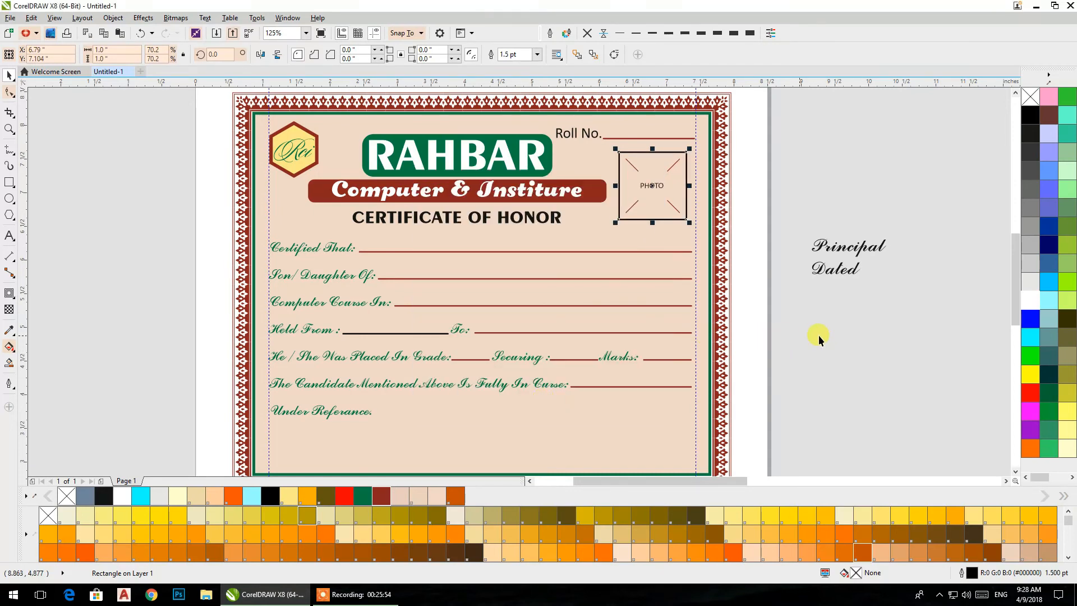
- Set the photo box's outline to 1 pt and color it green
click(652, 36)
click(817, 136)
click(681, 155)
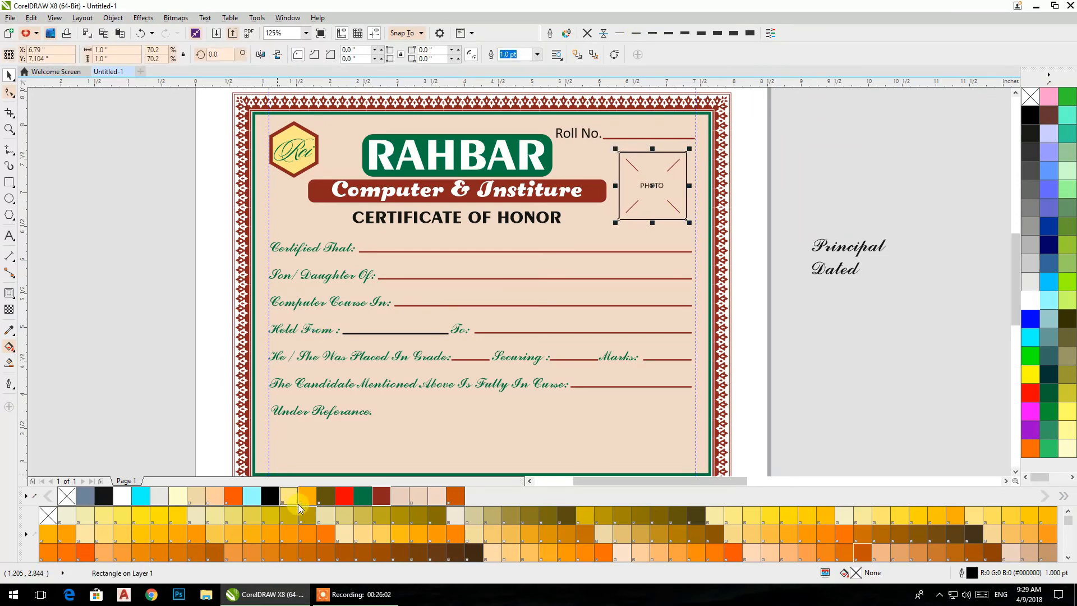
right_click(363, 496)
click(801, 357)
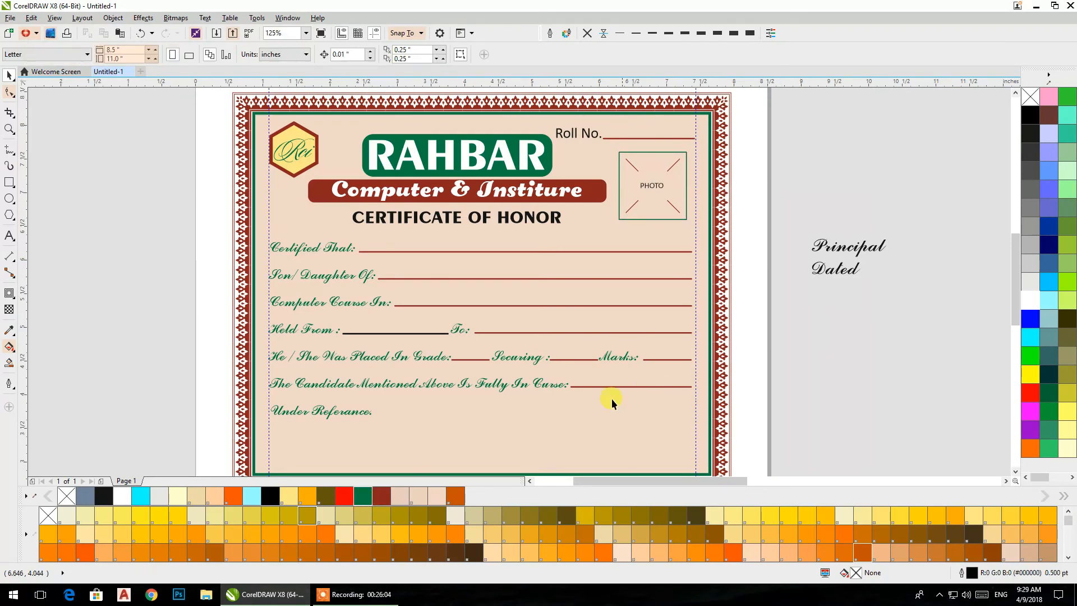
- Group the Held From line with the other fill-in lines and photo marks, and color their outlines green
drag(488, 414, 423, 337)
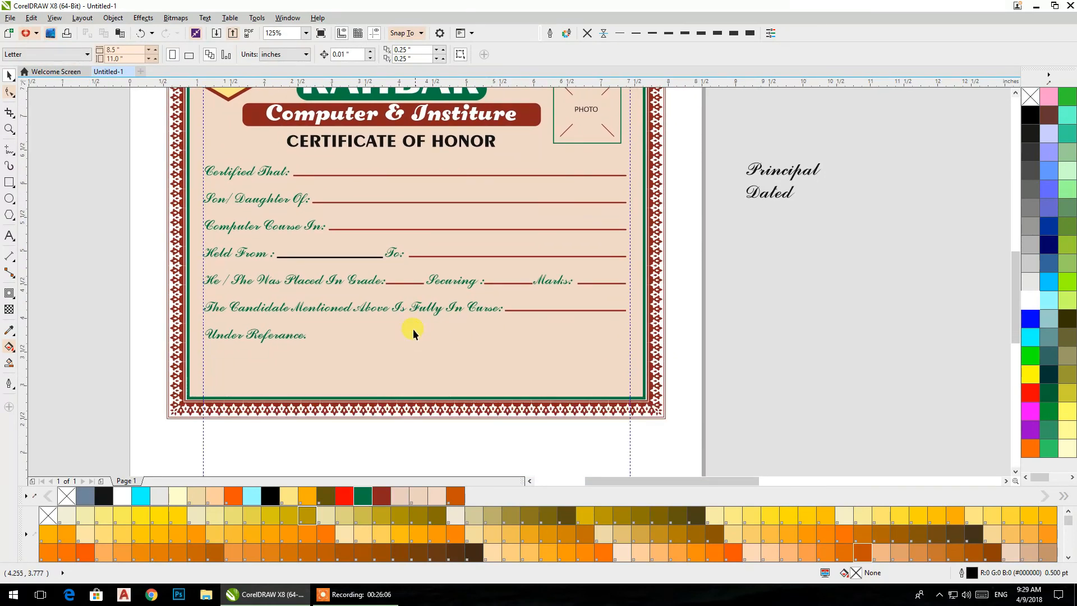
click(368, 257)
shift+click(444, 257)
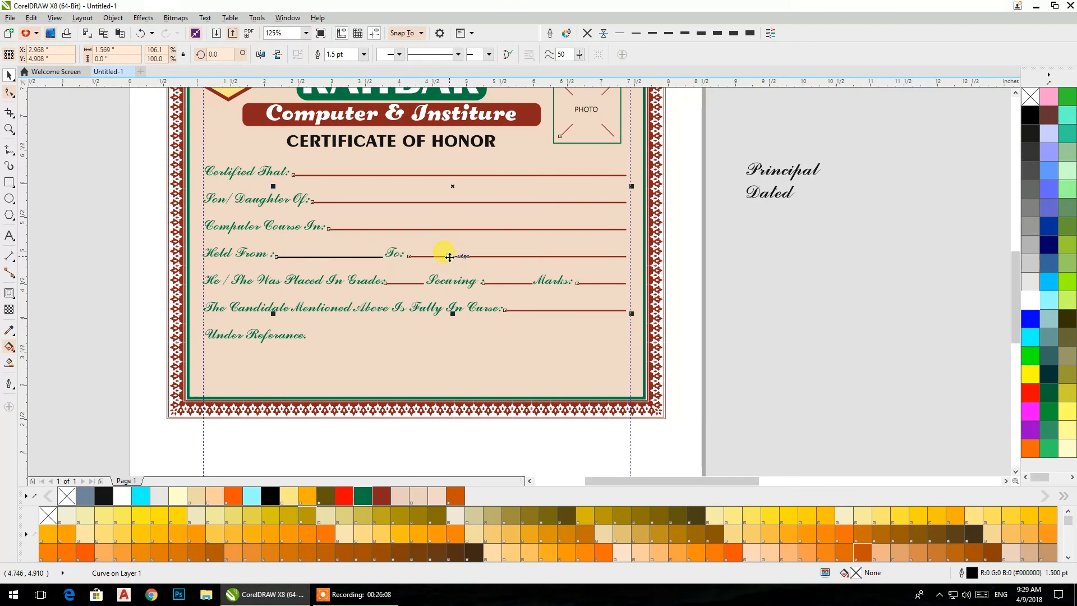
key(ctrl+g)
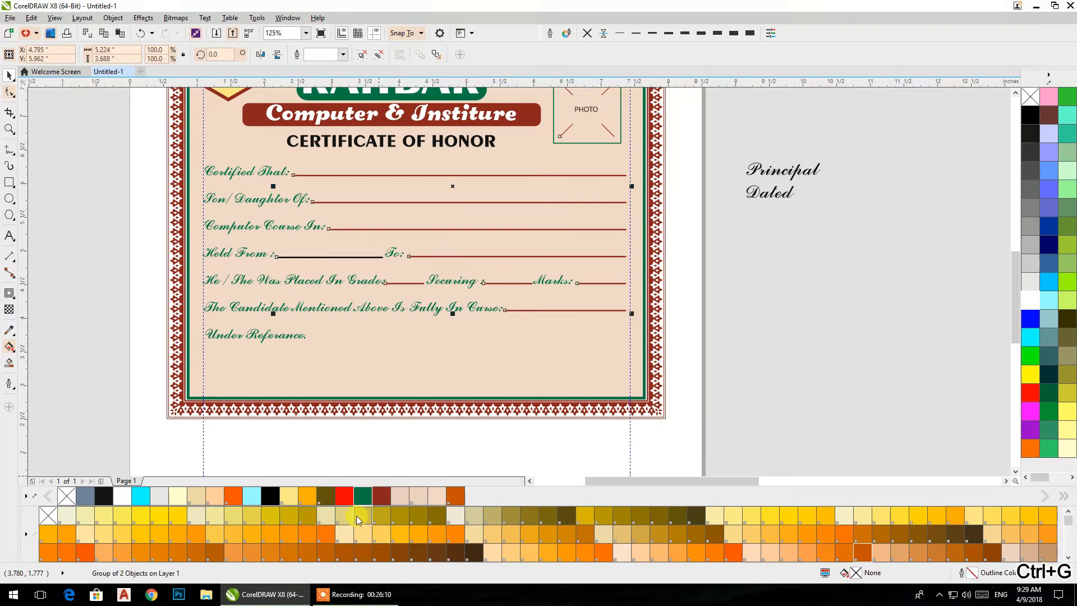
right_click(363, 496)
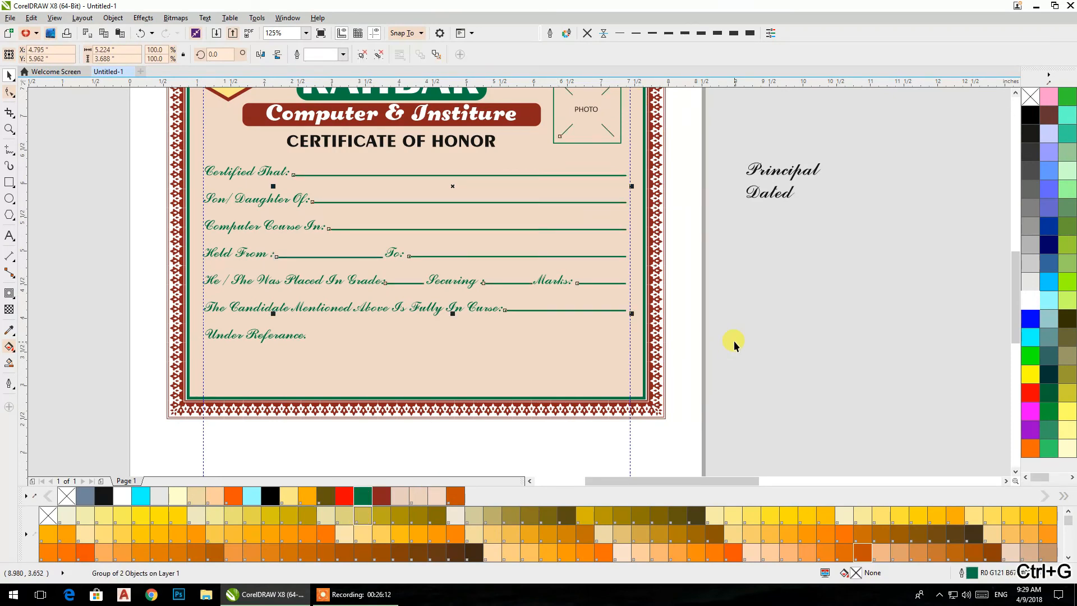
- Undo the last green outline change and recolor the outlines of the grouped fill-in lines and photo marks green
key(ctrl+z)
click(775, 333)
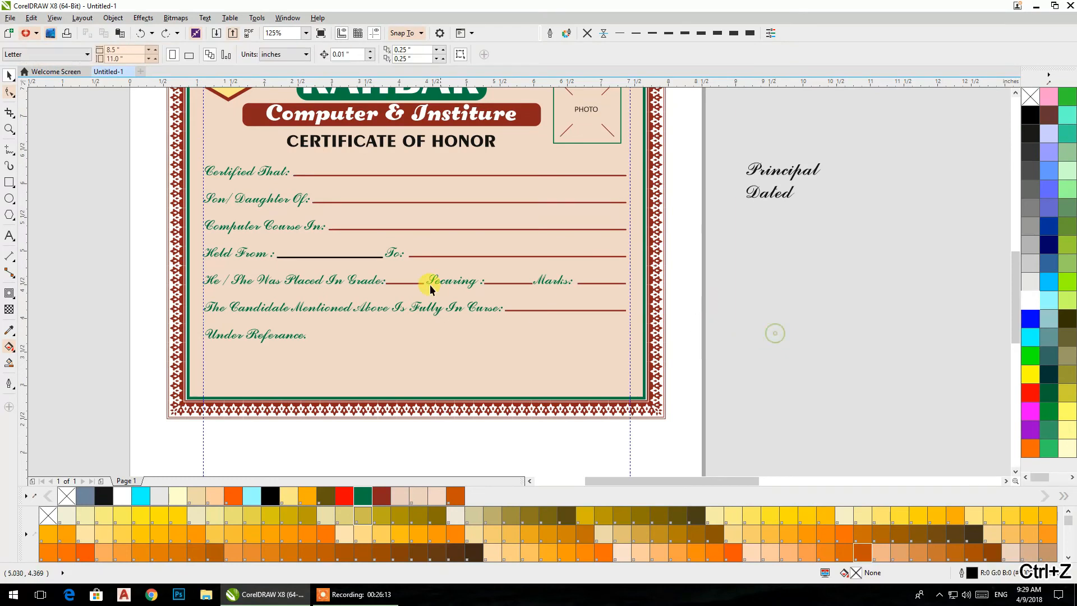
click(336, 259)
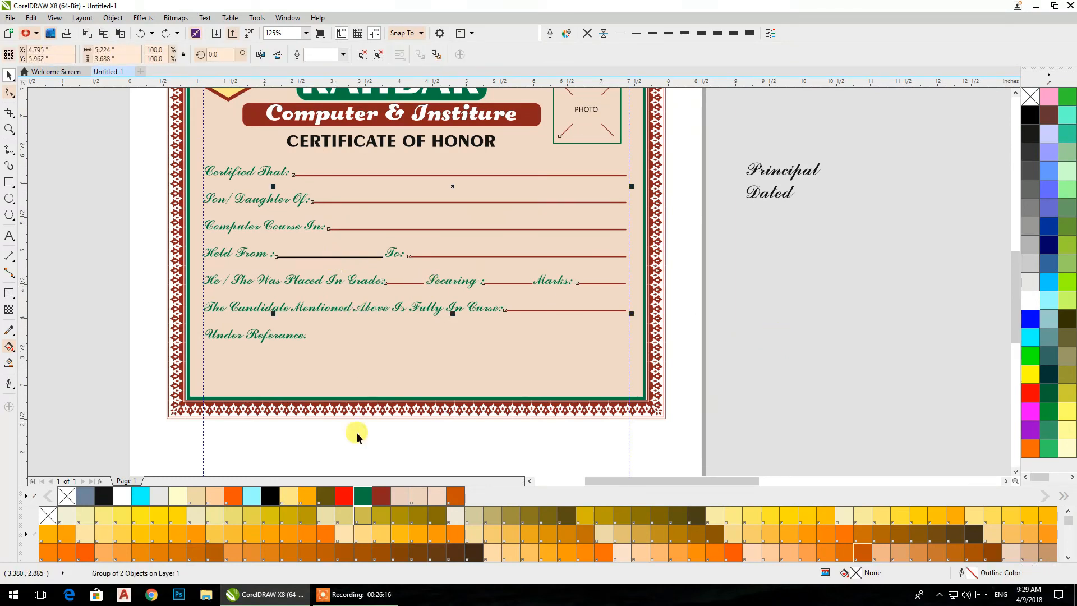
right_click(362, 496)
click(727, 298)
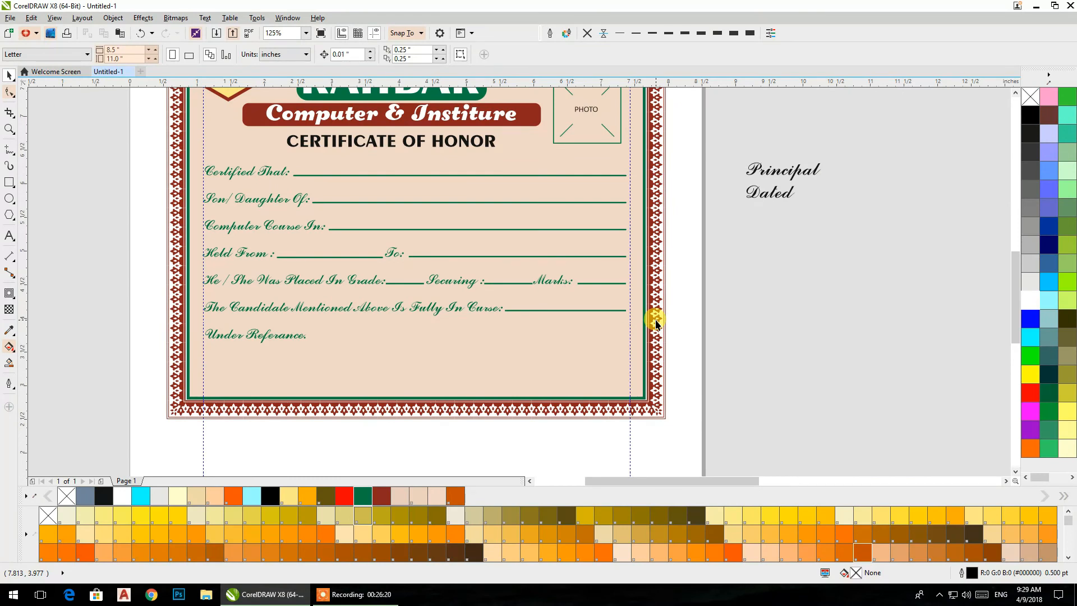
drag(410, 335, 409, 343)
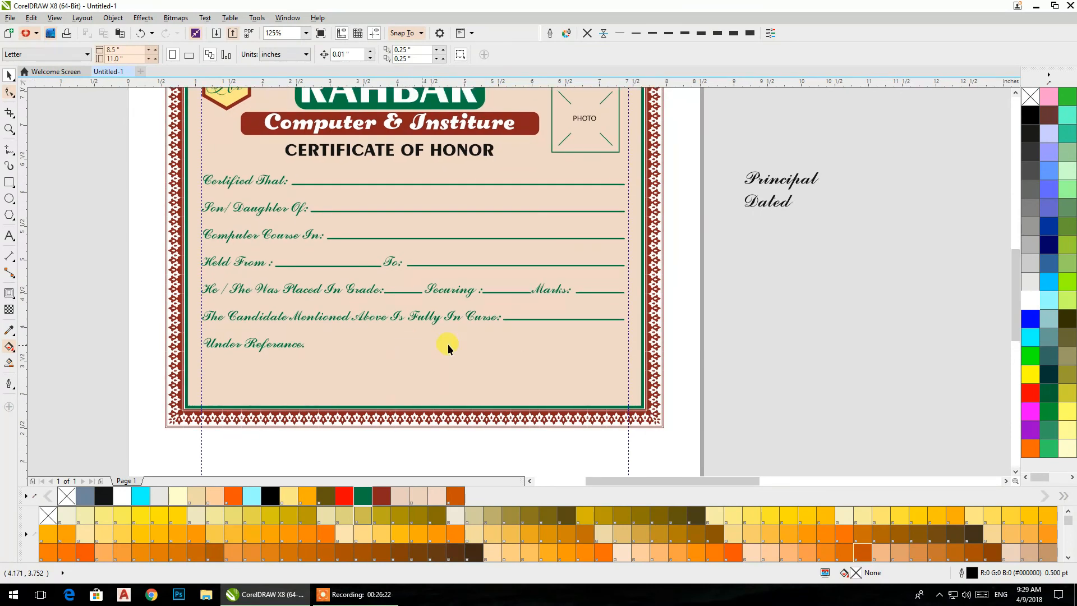
- Set the Principal and Dated text beside the page to Calibri at 14 pt
click(753, 204)
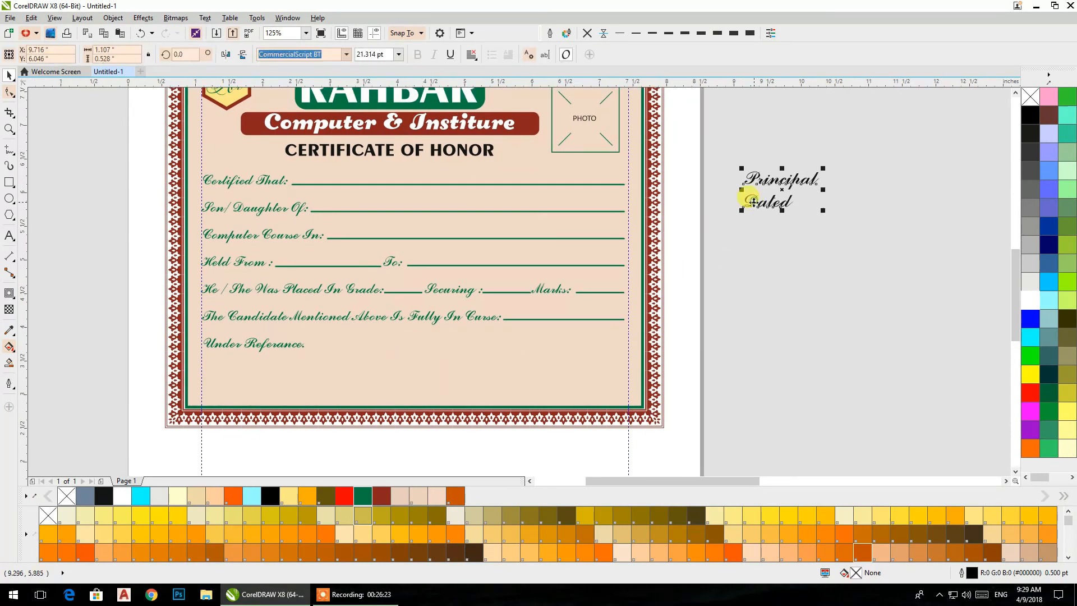
click(346, 54)
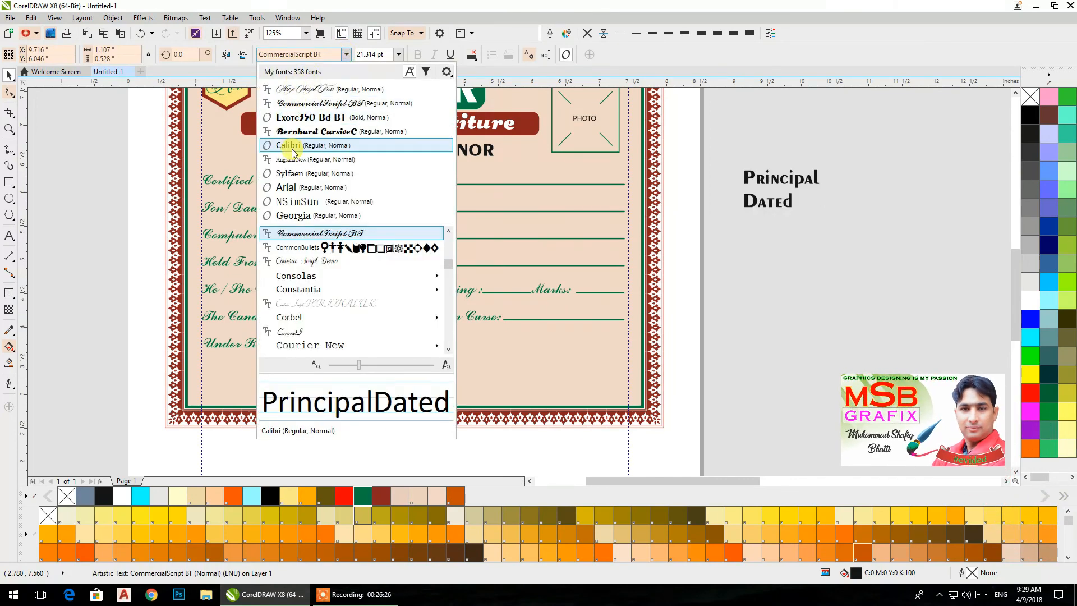
click(291, 152)
click(754, 206)
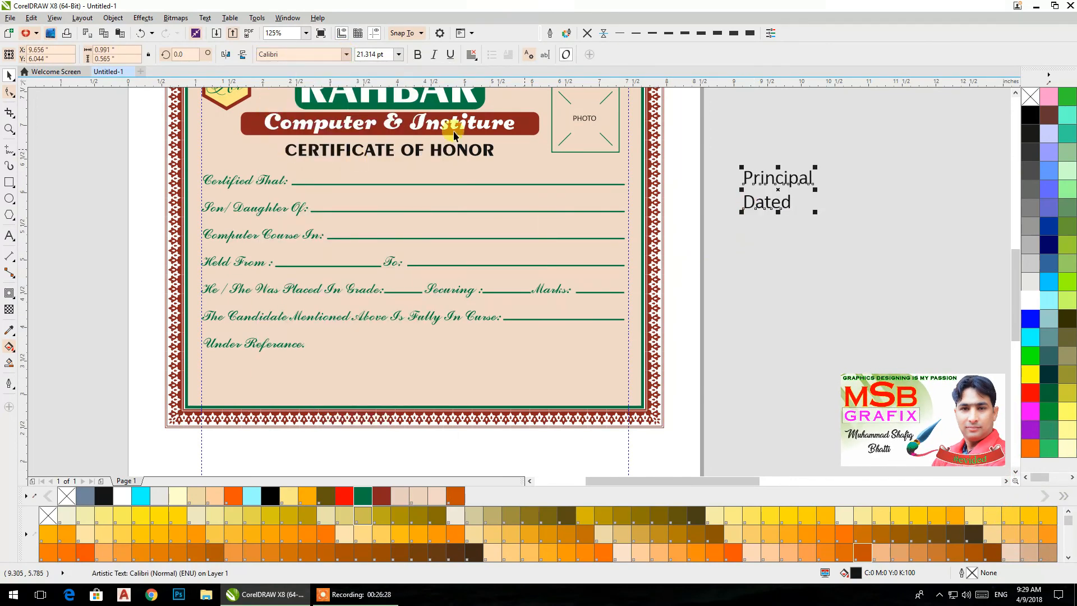
click(399, 54)
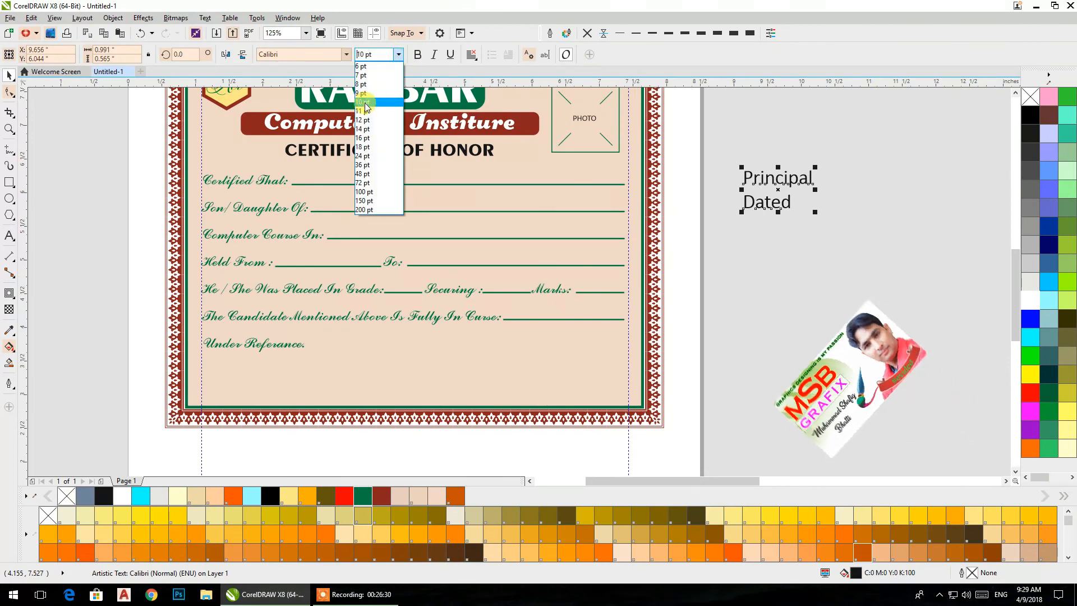
click(364, 129)
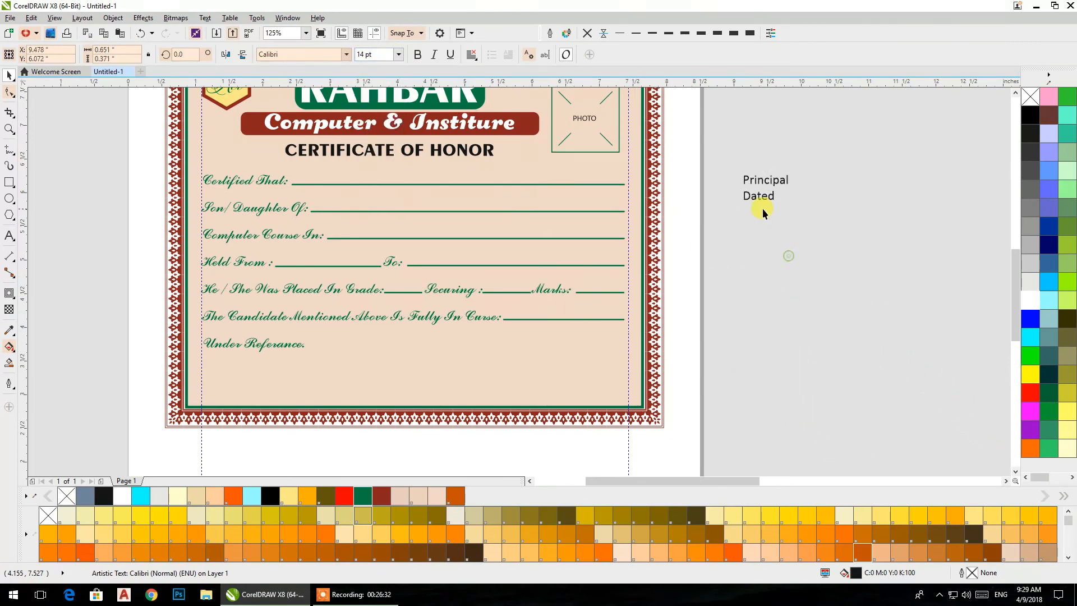
- Move the Principal and Dated text into the certificate's lower right area and widen the spacing between its two lines
drag(759, 199, 557, 381)
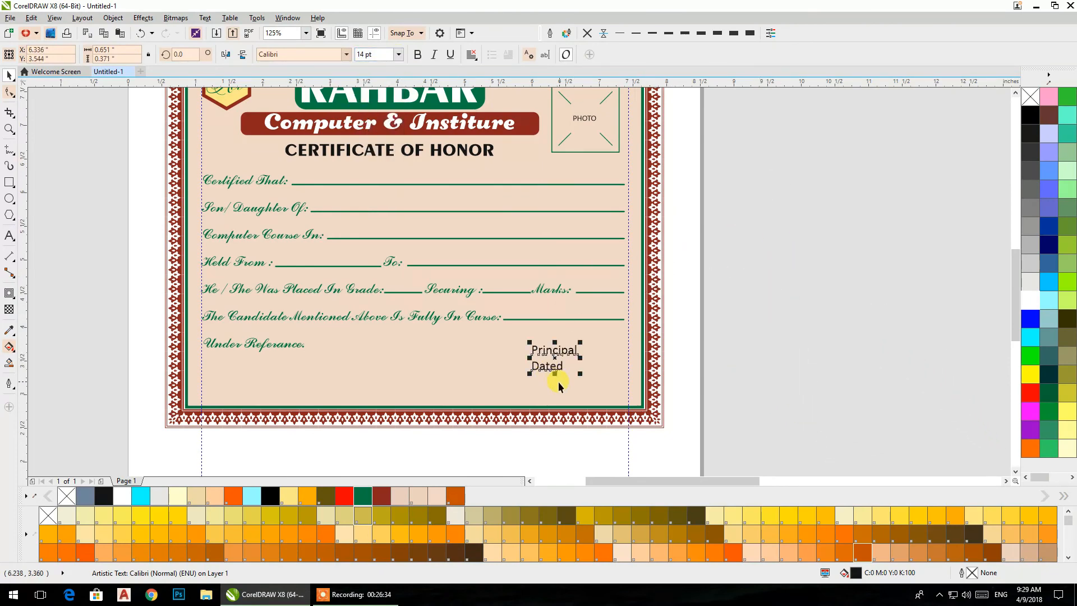
scroll(557, 382, up, 2)
drag(452, 313, 291, 307)
click(9, 93)
drag(254, 308, 250, 354)
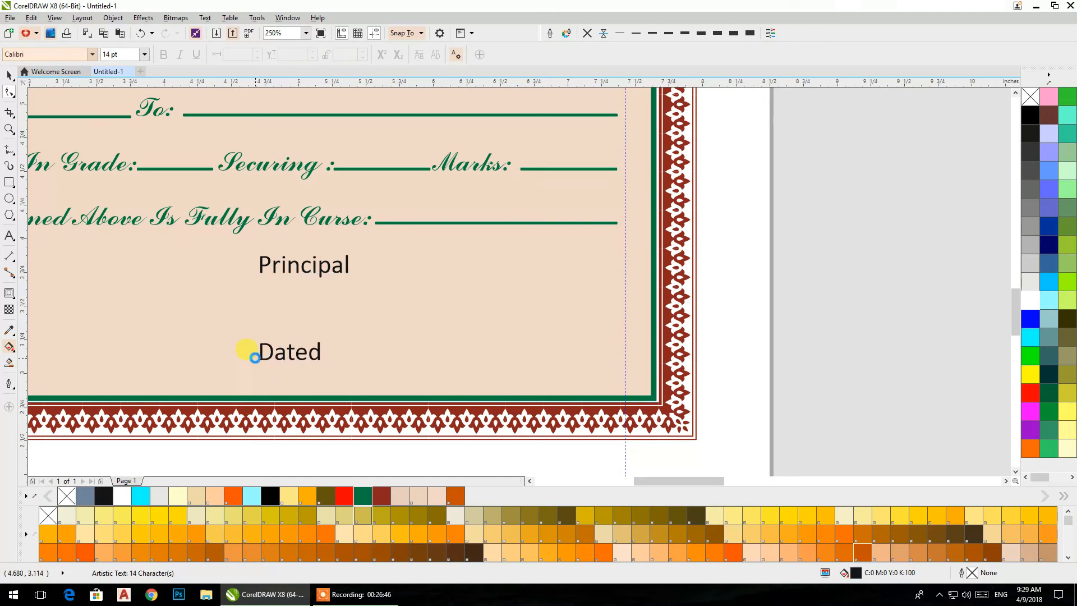
click(8, 78)
drag(278, 257, 236, 279)
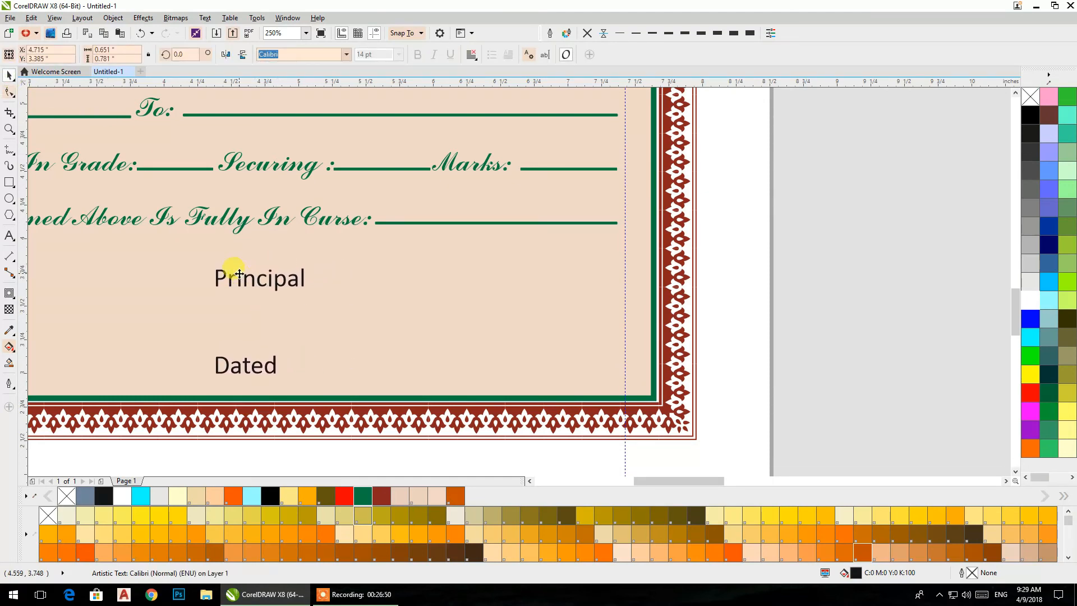
- Place a copy of the grouped fill-in lines and photo marks on the empty area right of the page
click(567, 229)
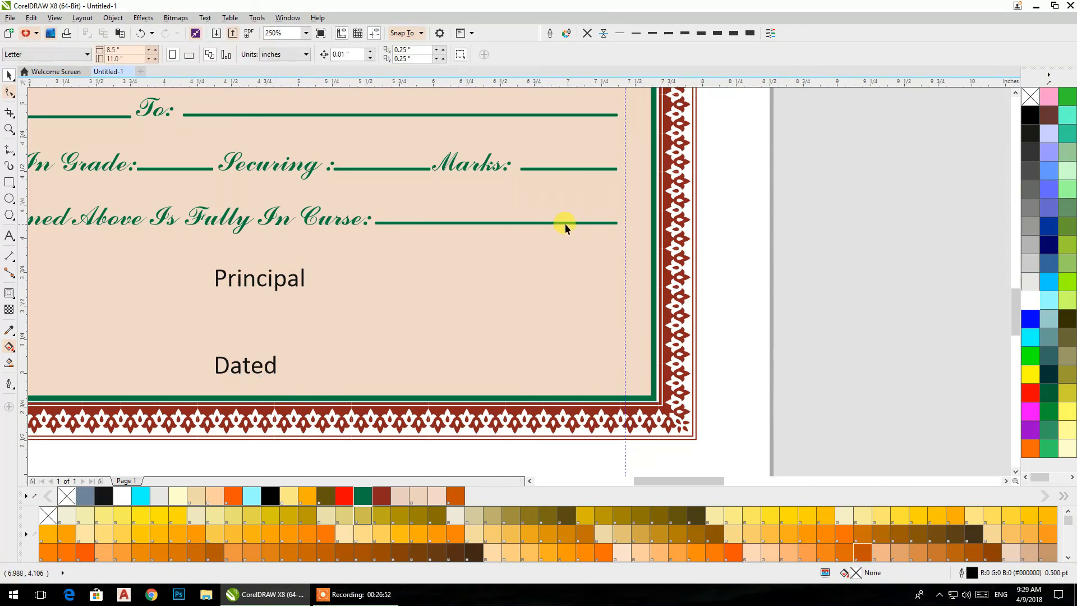
click(564, 223)
drag(413, 225, 960, 230)
scroll(811, 212, down, 4)
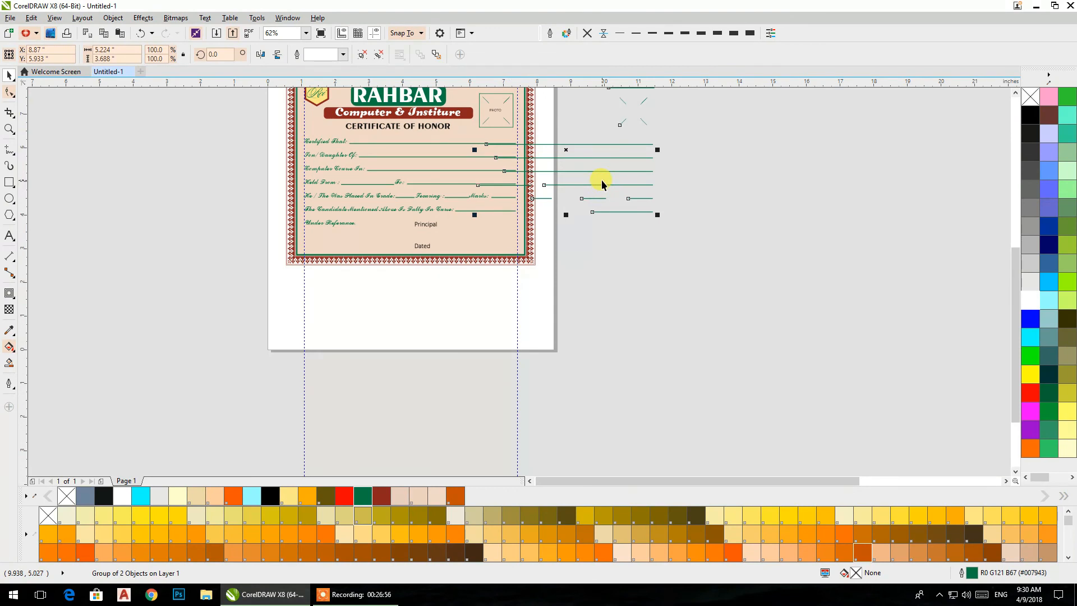
drag(601, 186, 759, 294)
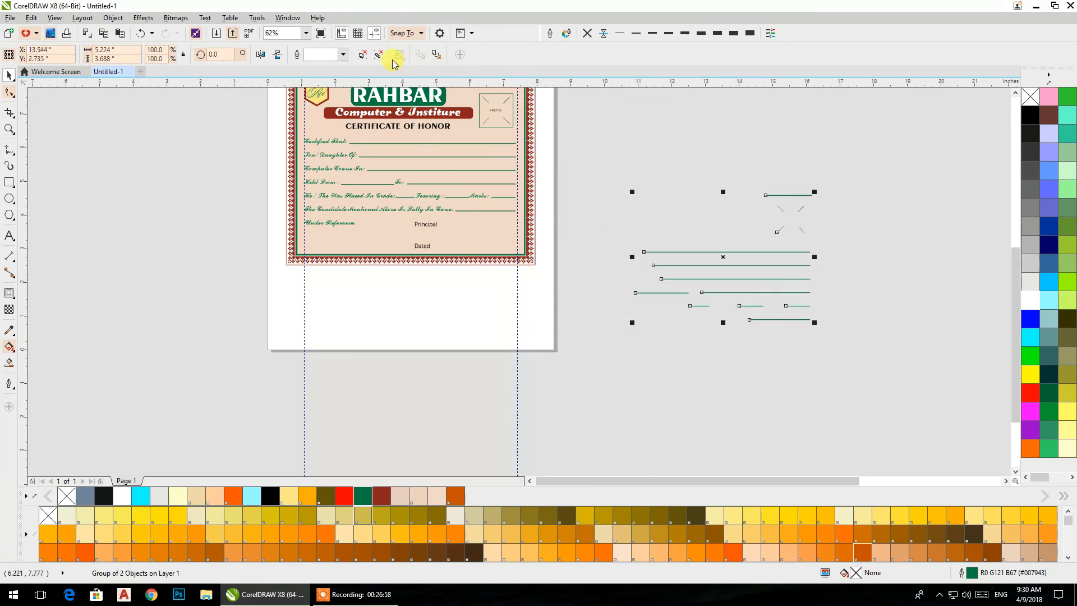
- Ungroup the copied lines, move one line below the certificate's lower right corner and delete the other copied pieces
drag(636, 160, 863, 313)
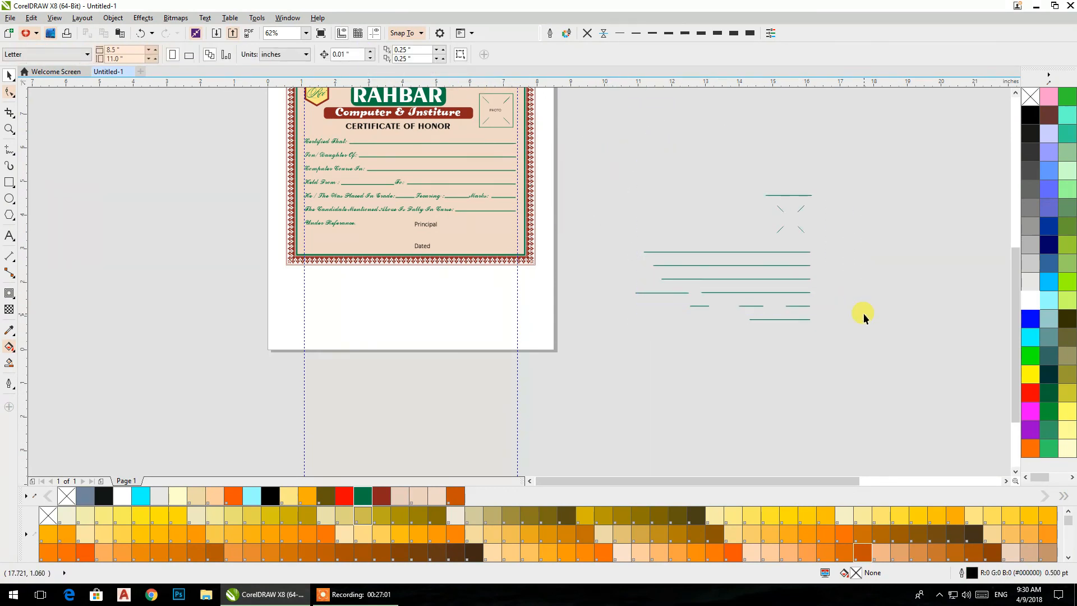
click(804, 265)
click(376, 56)
drag(592, 125, 508, 280)
key(Delete)
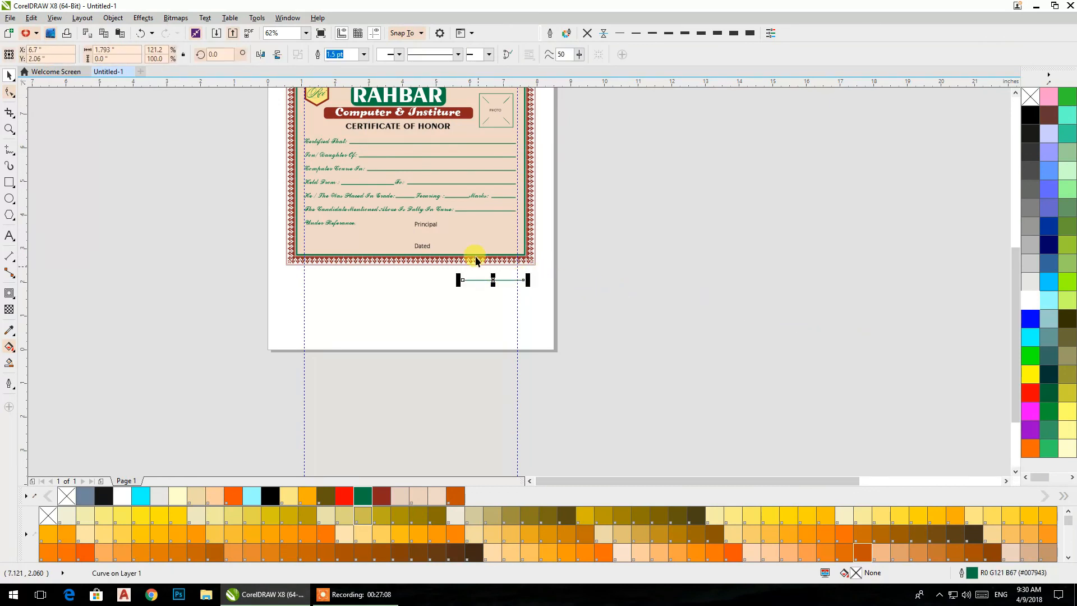
- Fit the line between Principal and the right guideline, about 2.28 inches long, and copy it down beside Dated
scroll(455, 263, up, 6)
scroll(515, 214, down, 2)
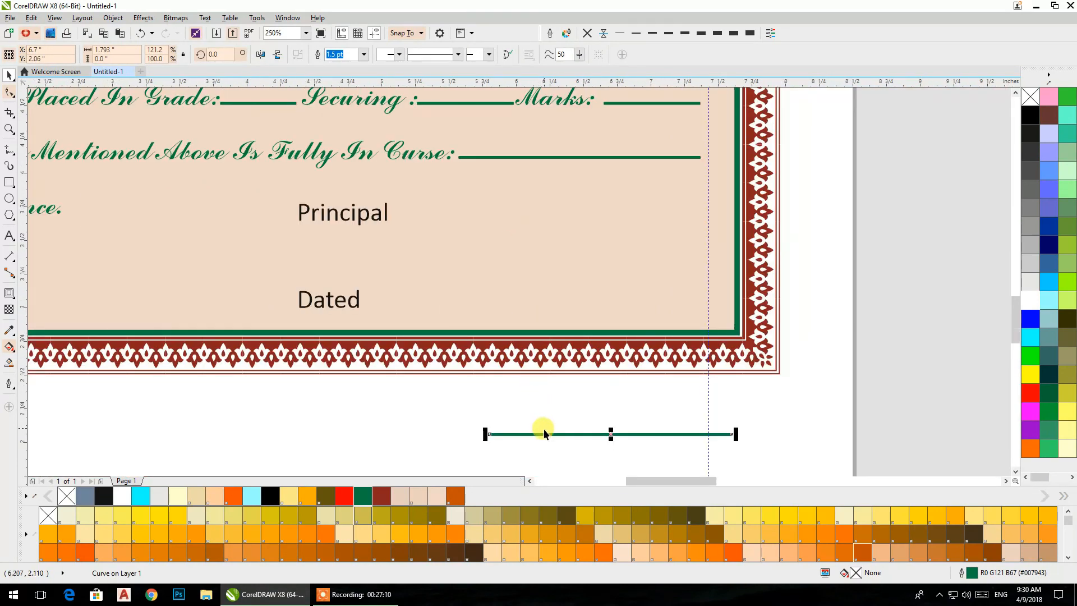
drag(540, 429, 457, 219)
drag(649, 219, 710, 218)
drag(557, 219, 554, 306)
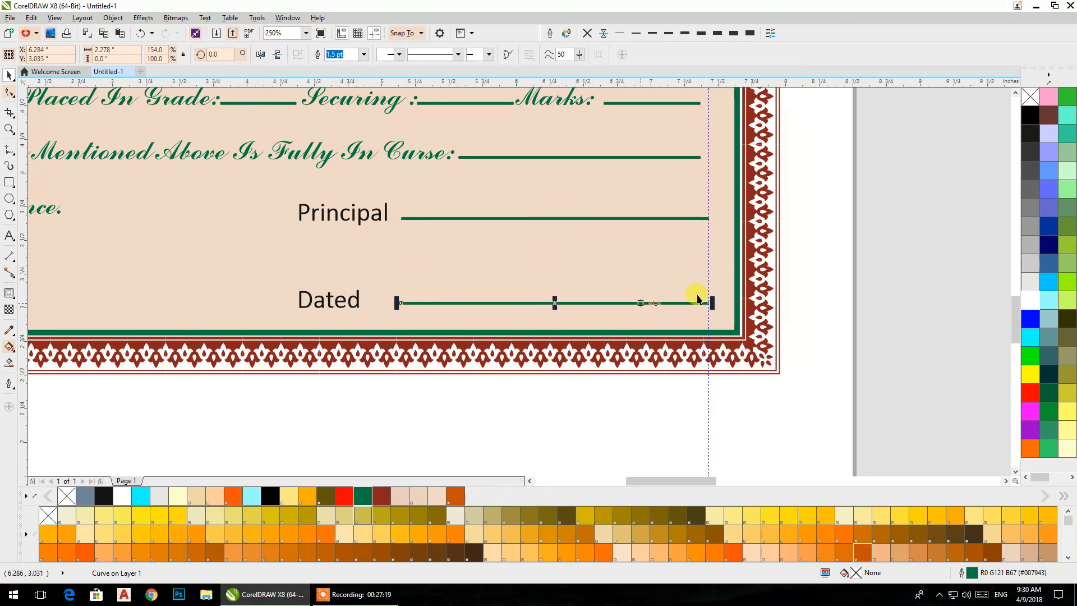
click(849, 269)
- Right-align the Principal and Dated text and add a colon after each word
click(359, 298)
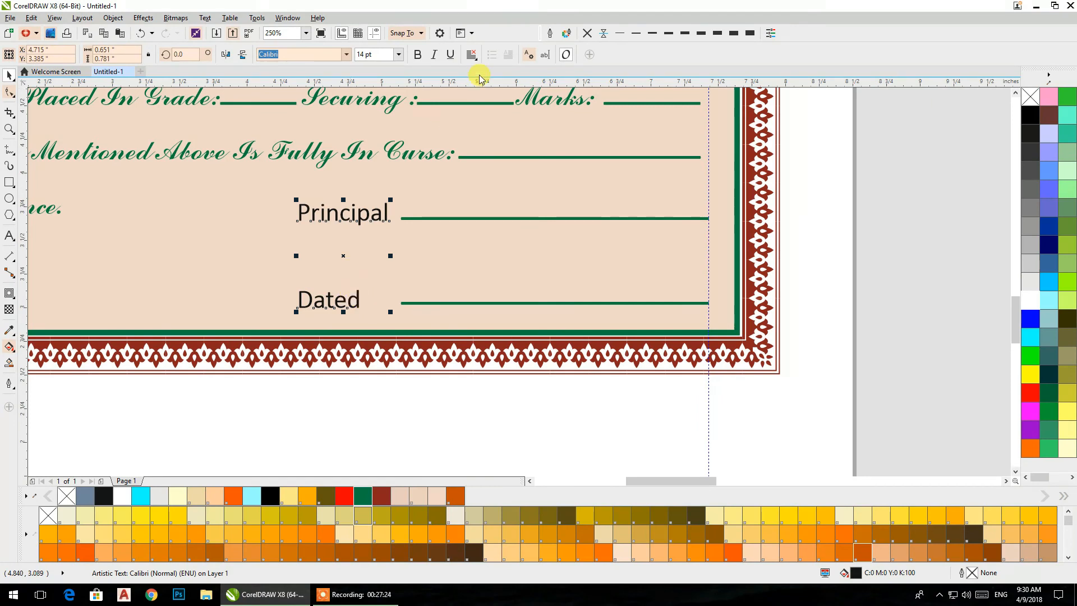
click(472, 54)
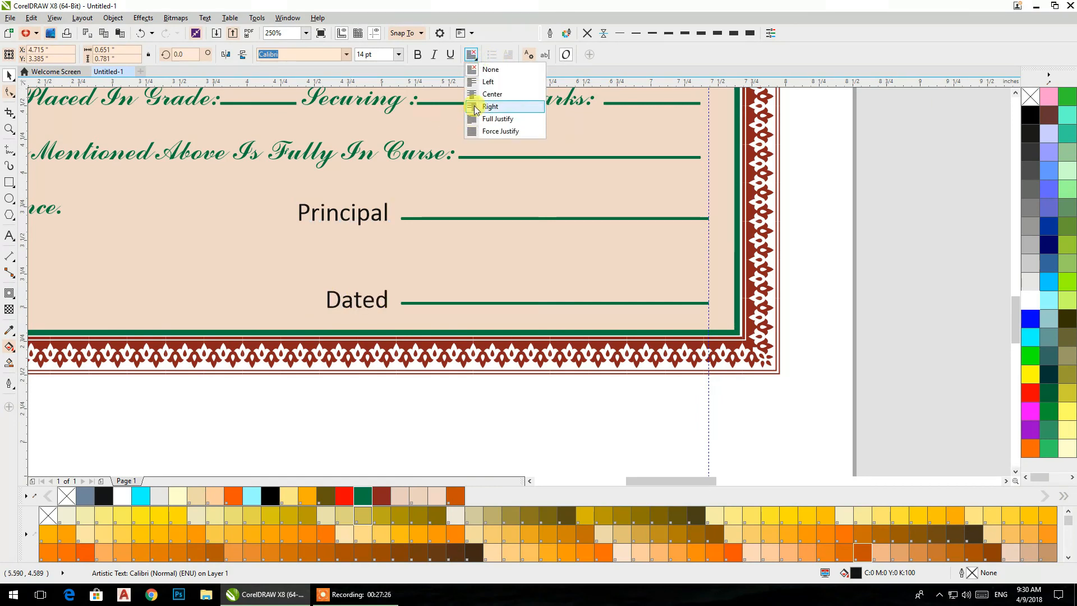
click(477, 107)
double_click(384, 213)
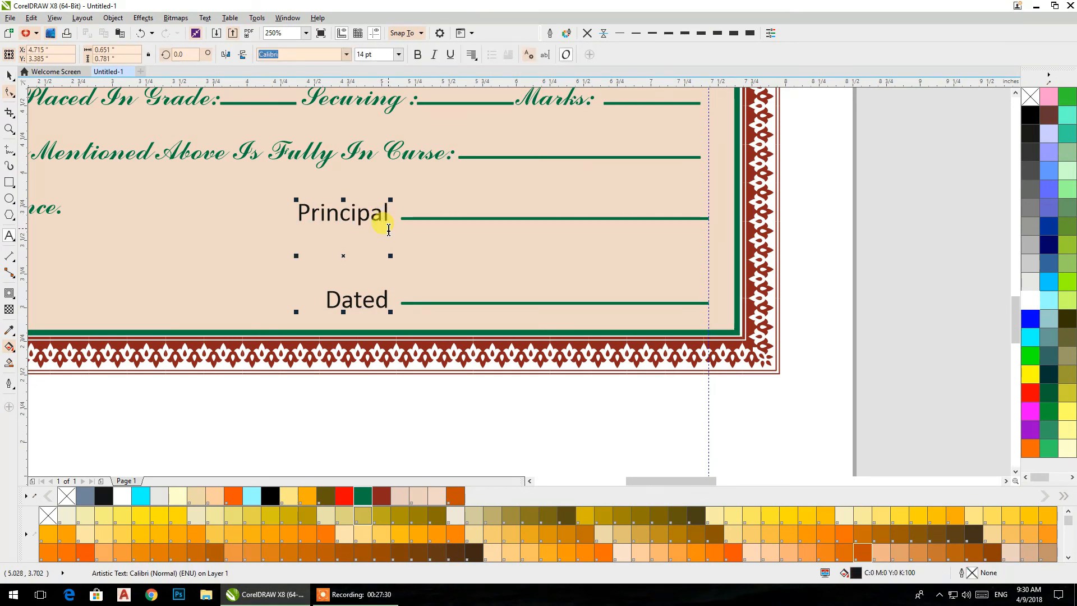
text(:)
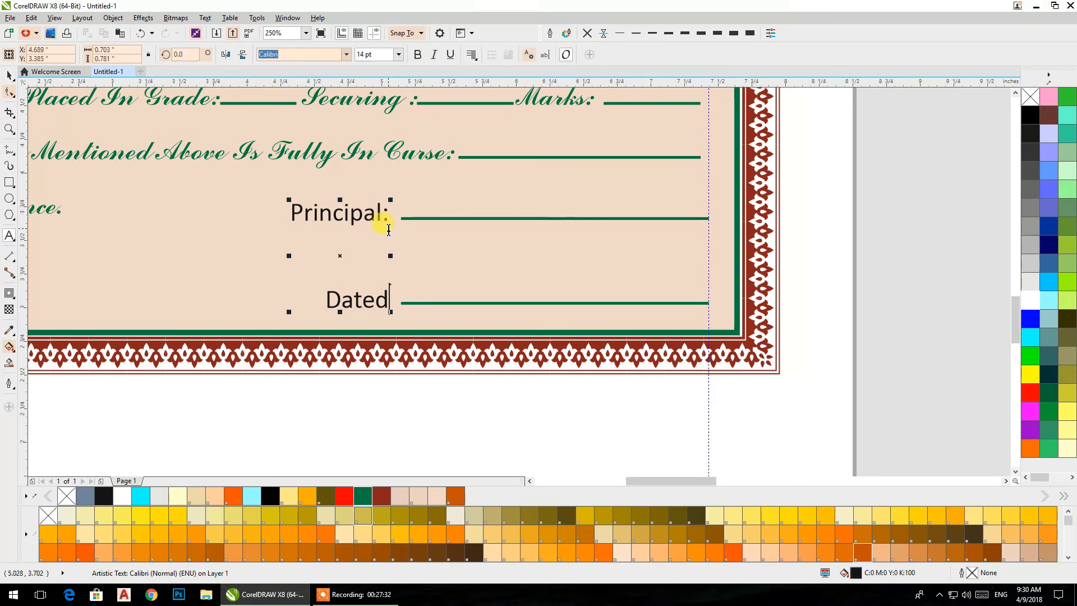
text(:)
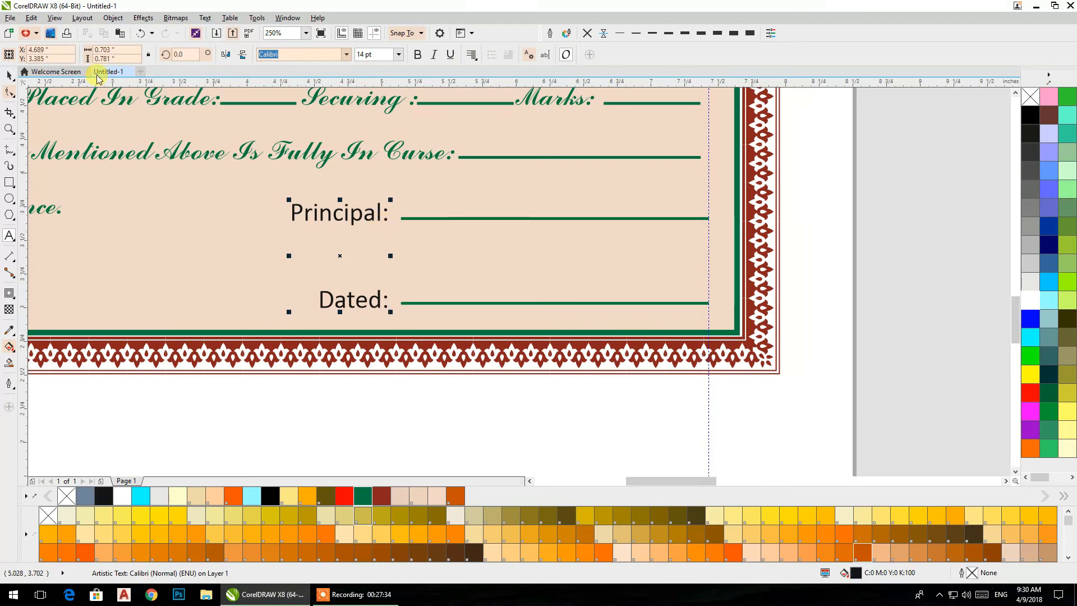
click(9, 74)
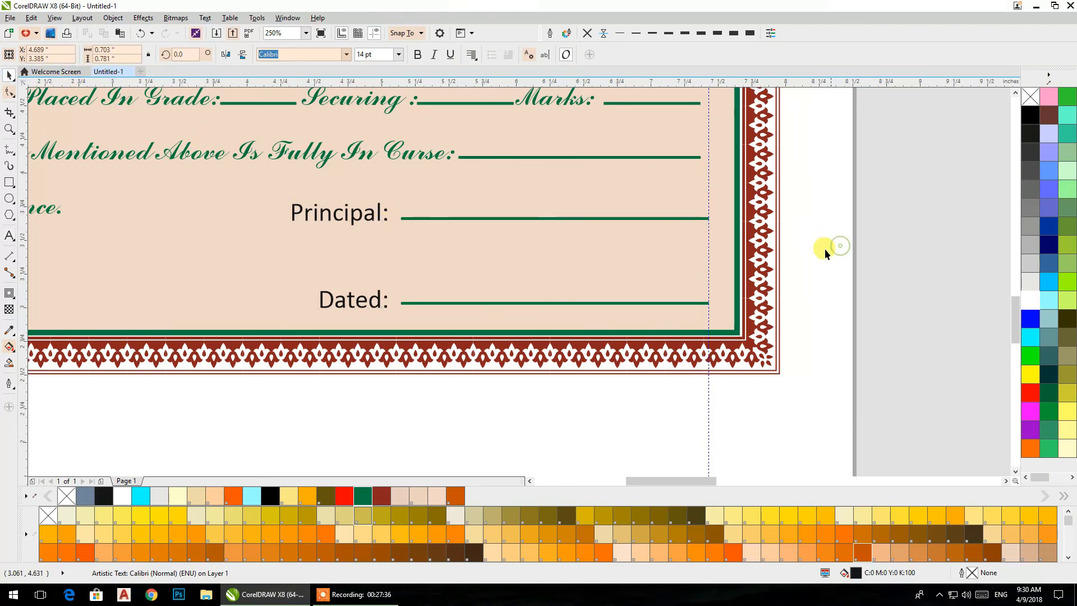
- Try a green outline on the Principal, Dated and Roll No. text
scroll(769, 263, down, 3)
drag(739, 271, 589, 333)
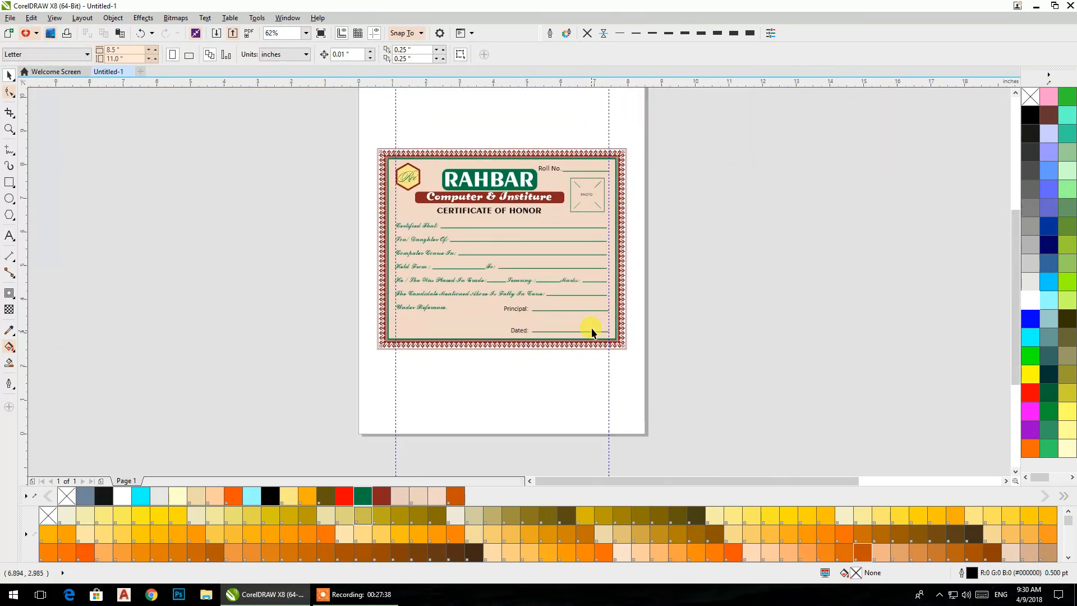
click(522, 309)
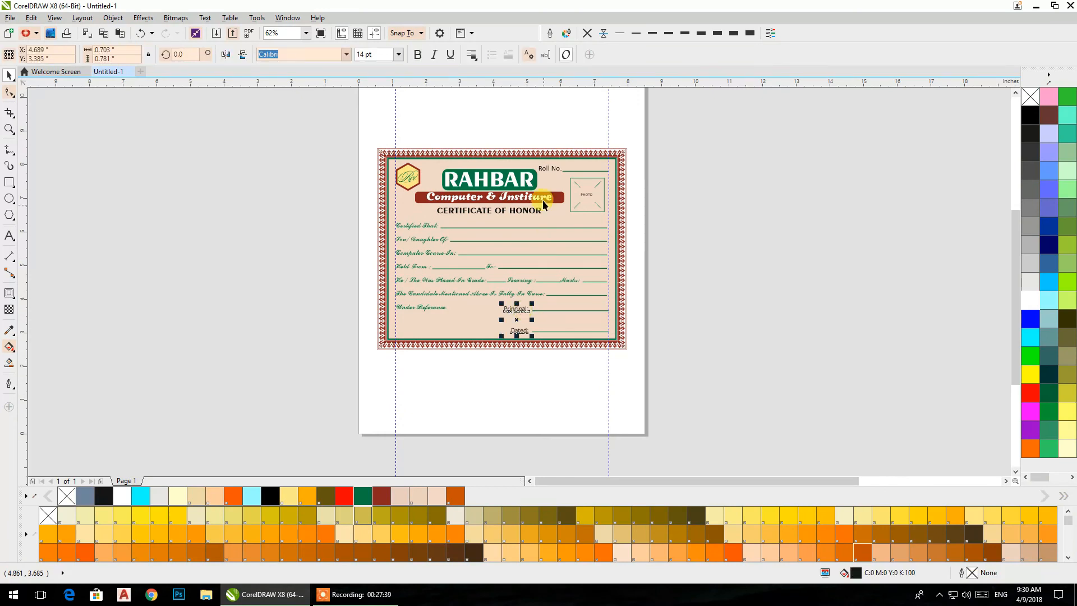
shift+click(546, 171)
click(361, 503)
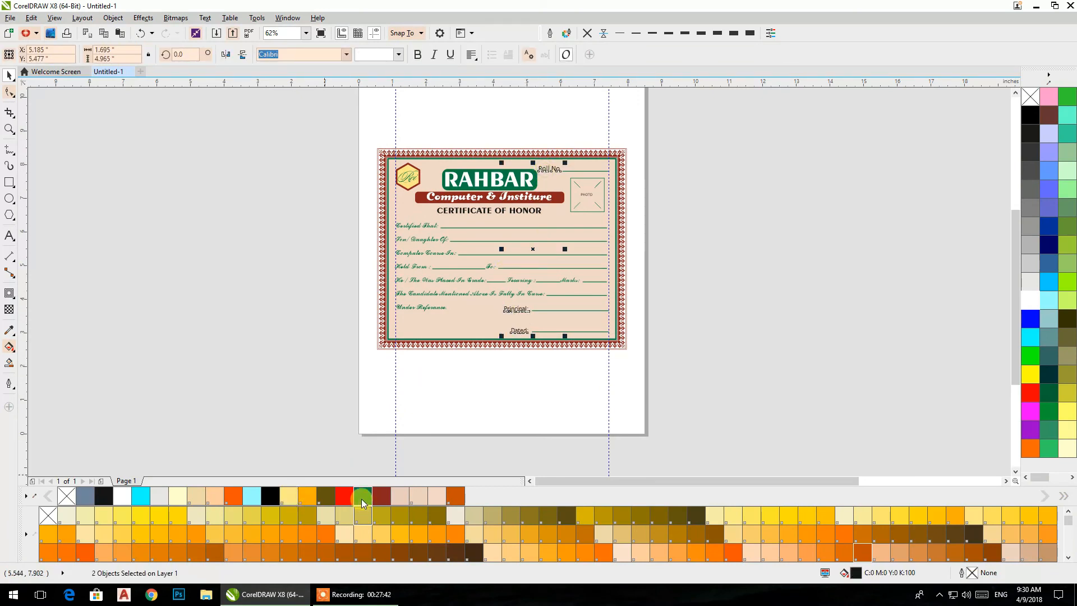
click(721, 362)
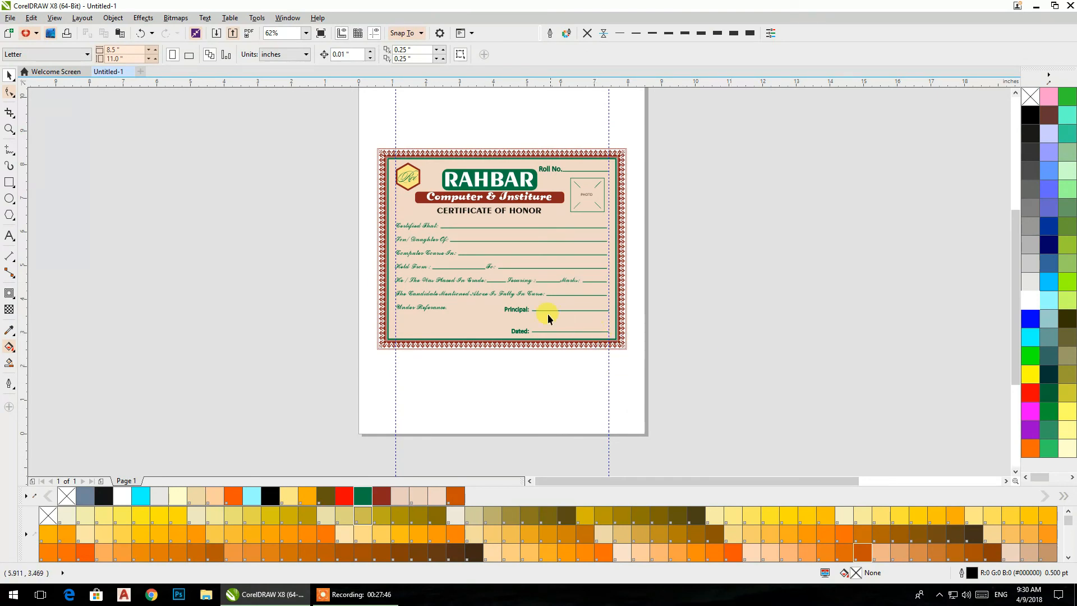
- Color the Principal, Dated and Roll No. text dark red without an outline
click(516, 313)
shift+click(545, 170)
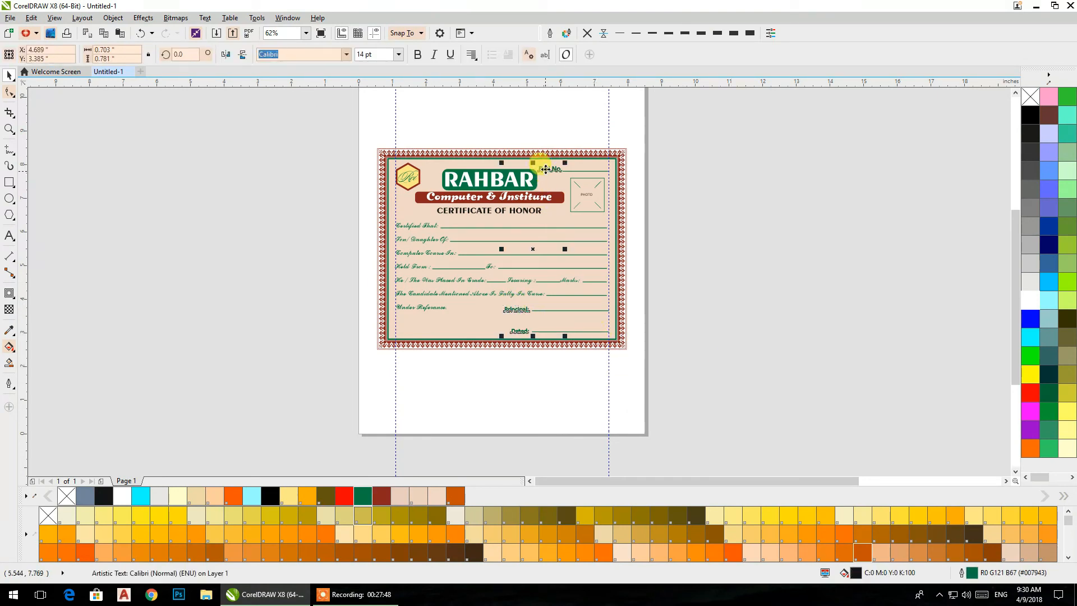
click(381, 498)
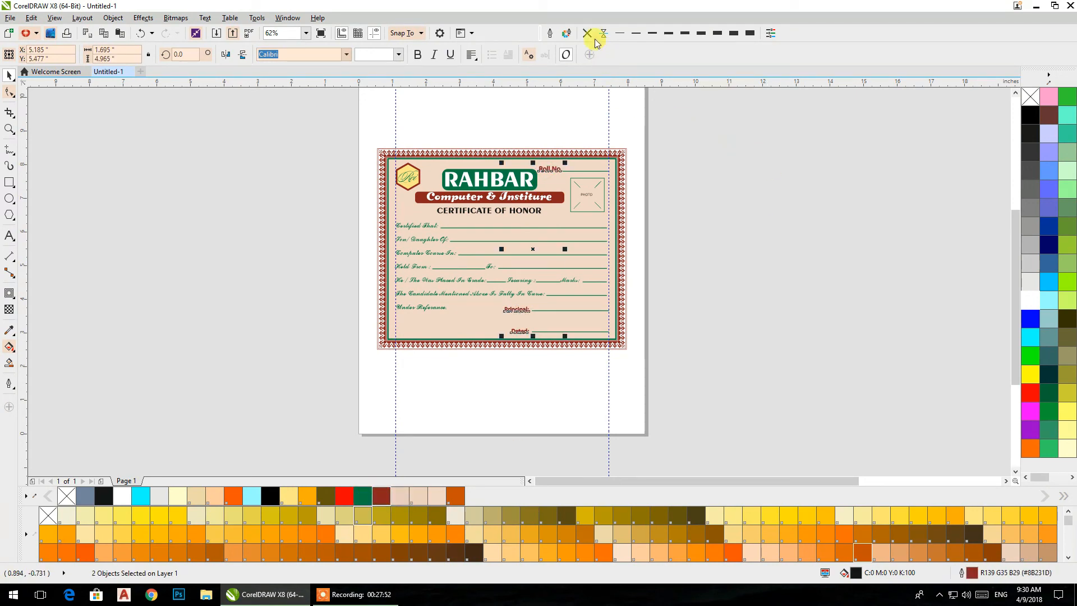
click(718, 200)
- Delete the left vertical guideline running through the certificate
scroll(531, 310, up, 2)
drag(484, 271, 463, 288)
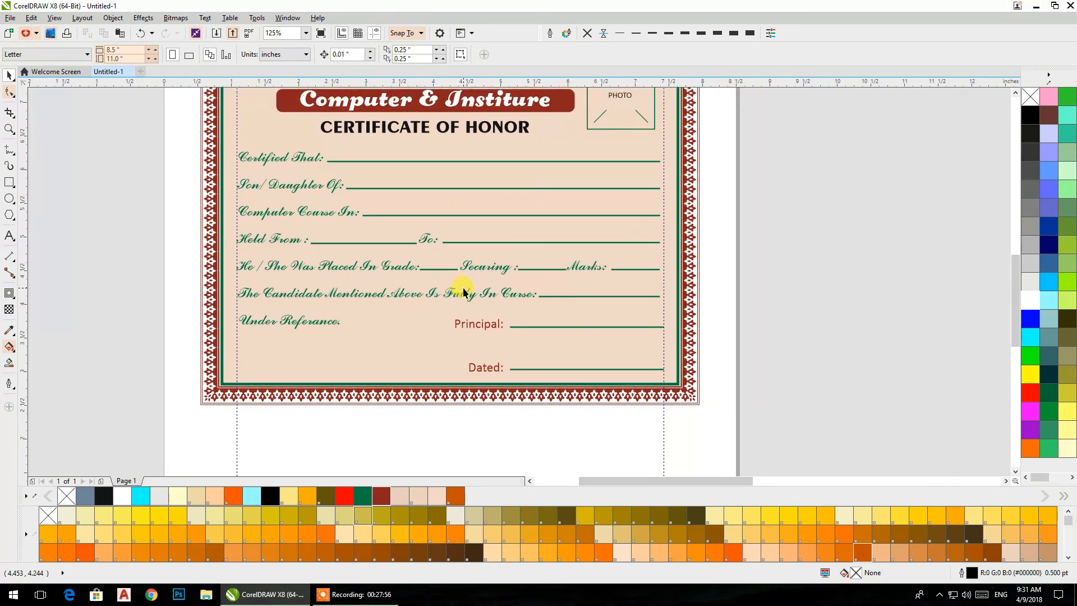
scroll(669, 306, down, 2)
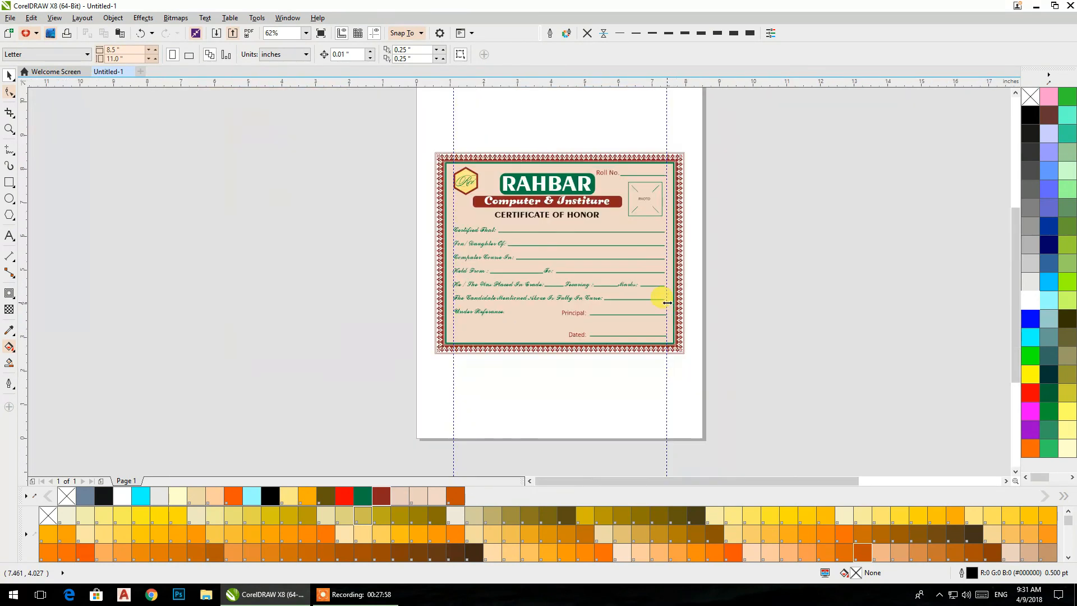
drag(661, 296, 596, 333)
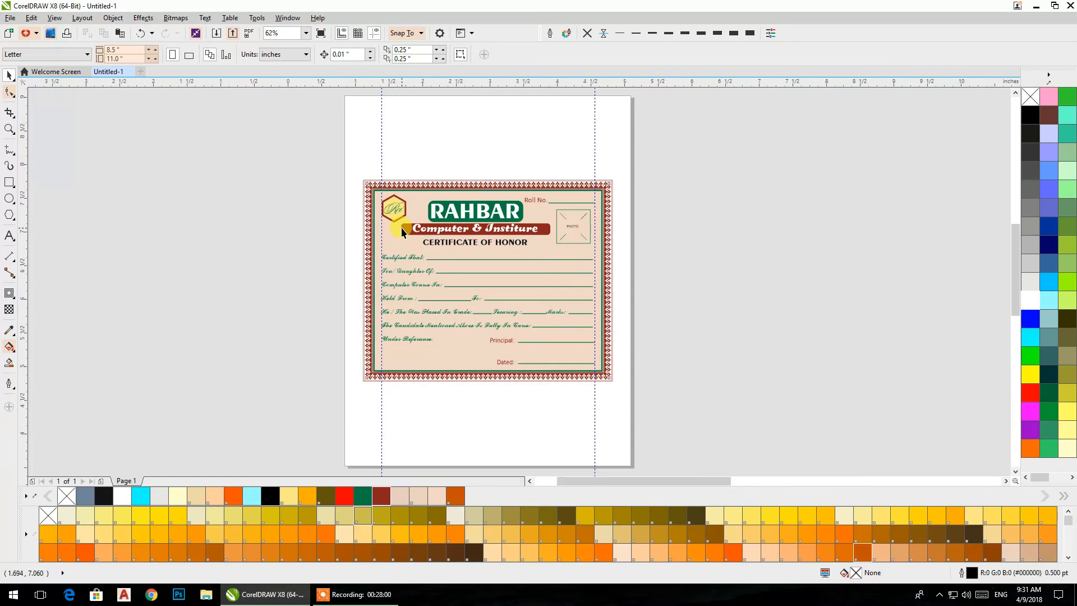
scroll(402, 227, up, 2)
click(361, 104)
key(Delete)
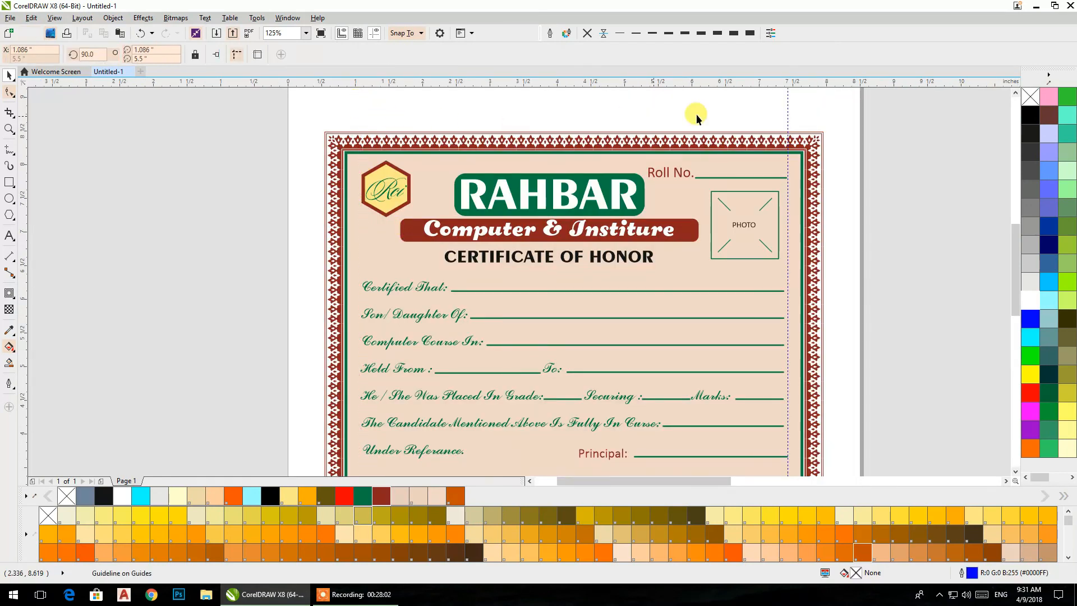
- Delete the right vertical guideline running through the certificate
click(787, 106)
key(Delete)
drag(668, 135, 558, 92)
drag(603, 164, 598, 155)
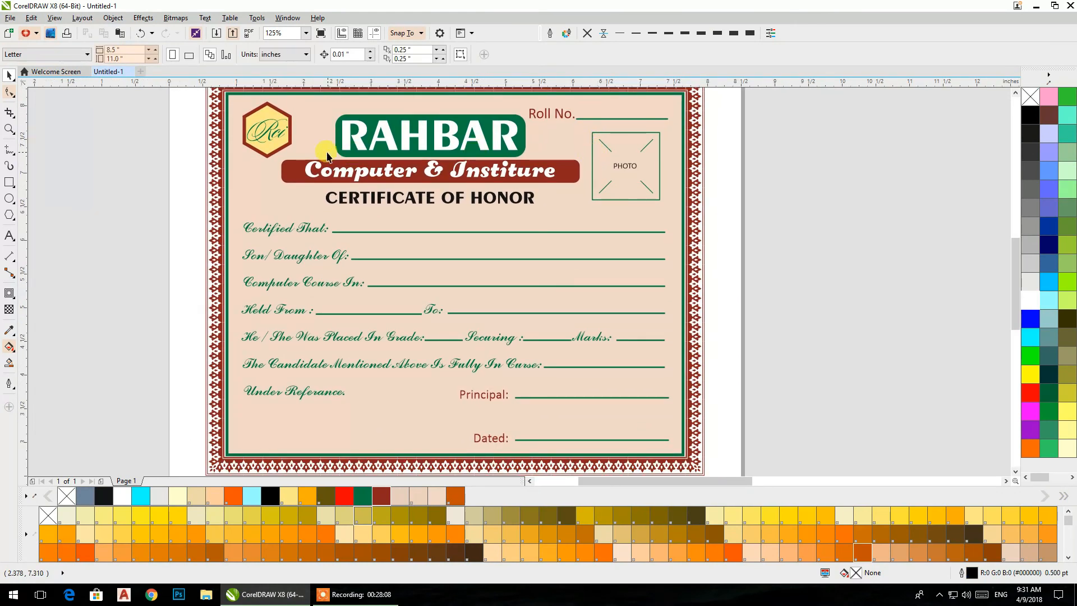
- Try an orange fill and a dark red fill on the whole hexagonal logo group, undoing both
click(283, 143)
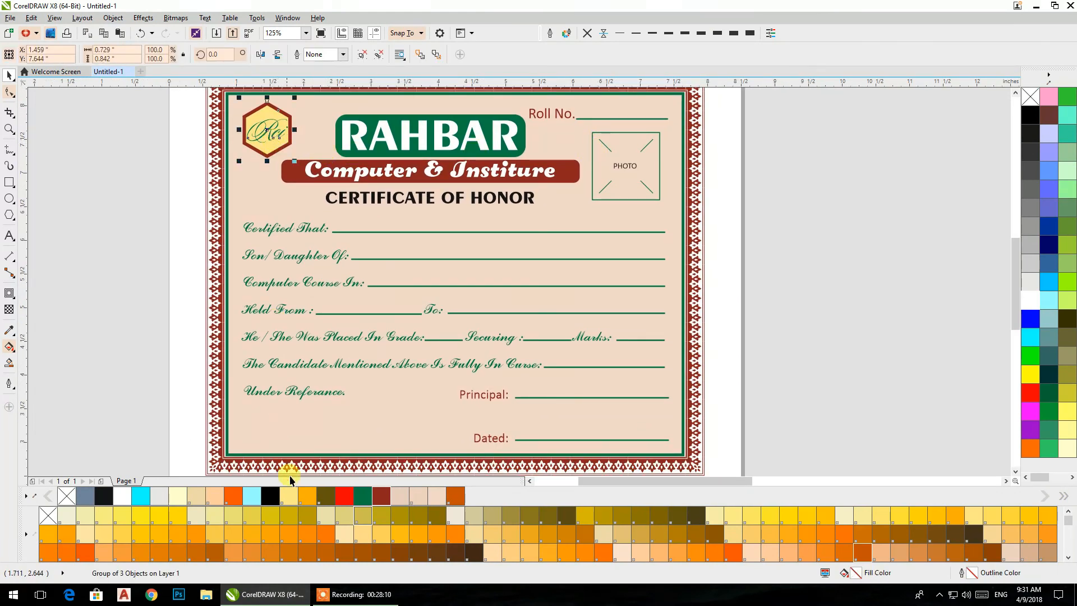
click(329, 538)
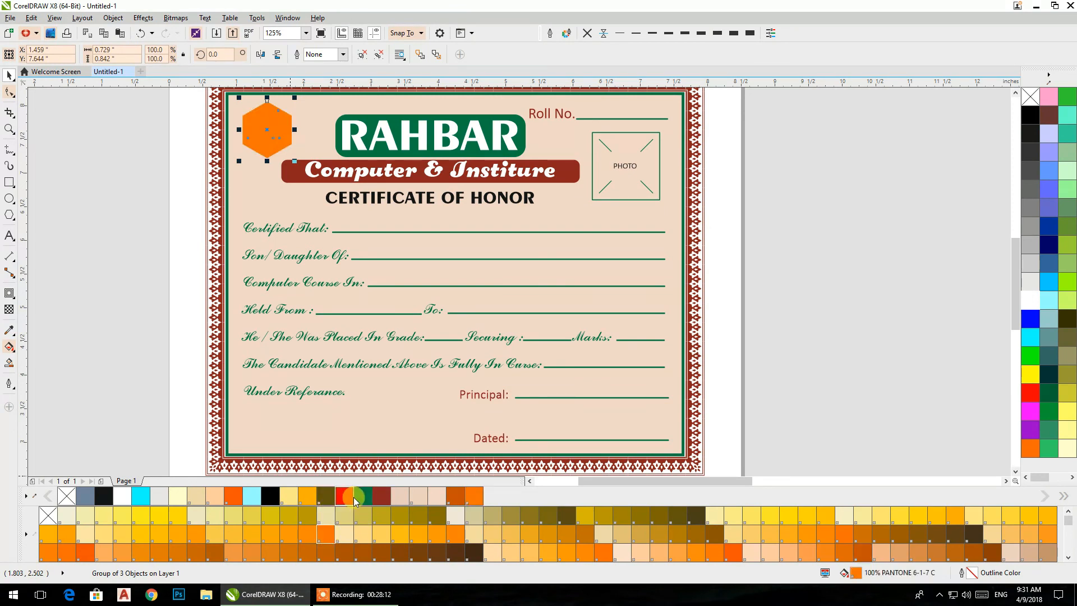
click(378, 498)
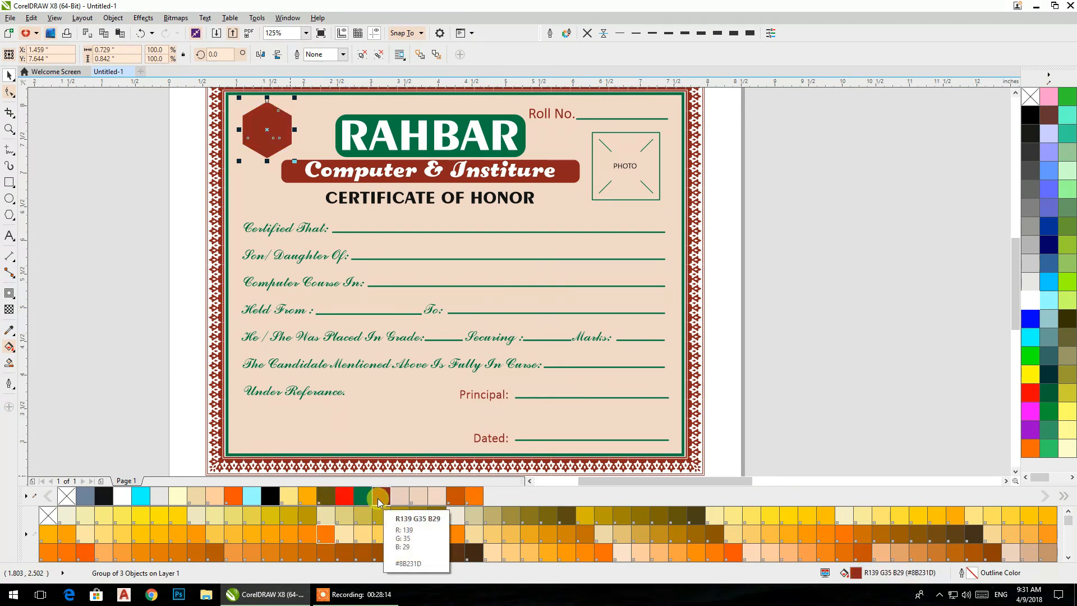
key(ctrl+z)
key(ctrl+z)
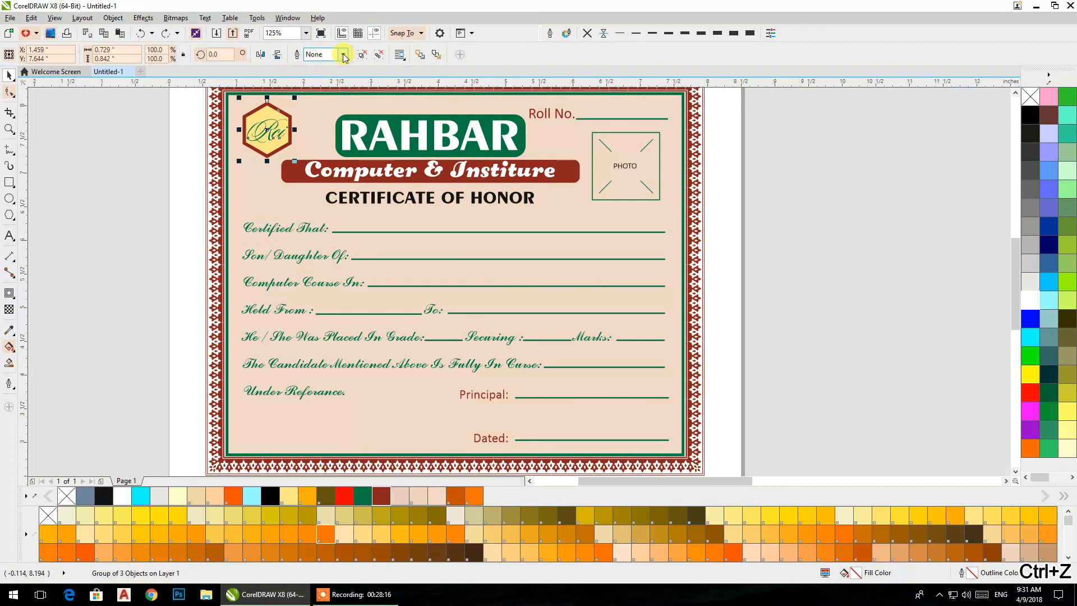
click(69, 140)
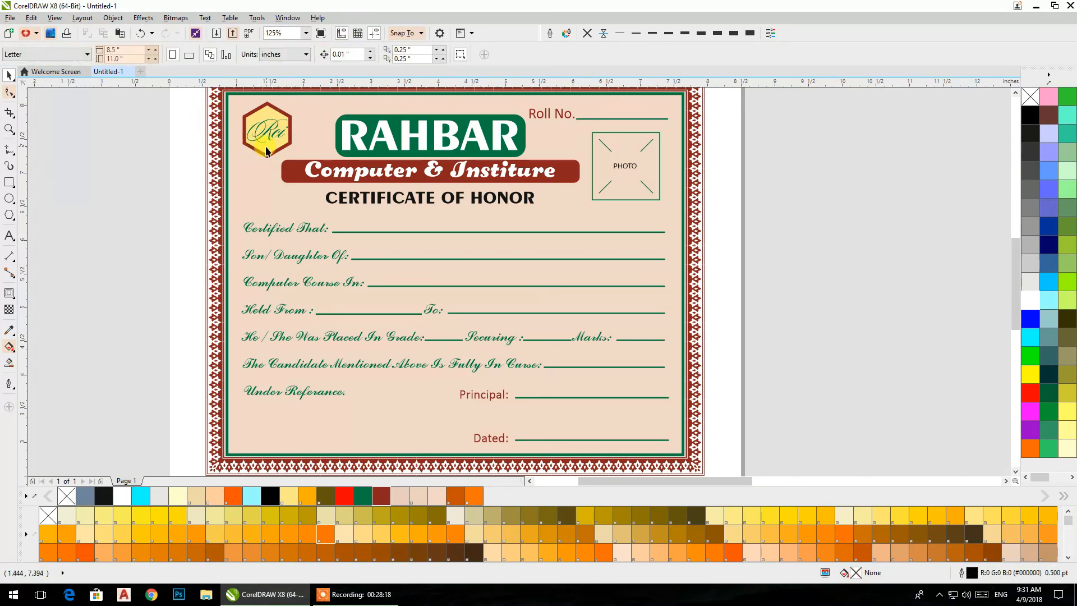
- Fill the logo's inner hexagon dark green and color the Rci lettering white
click(266, 150)
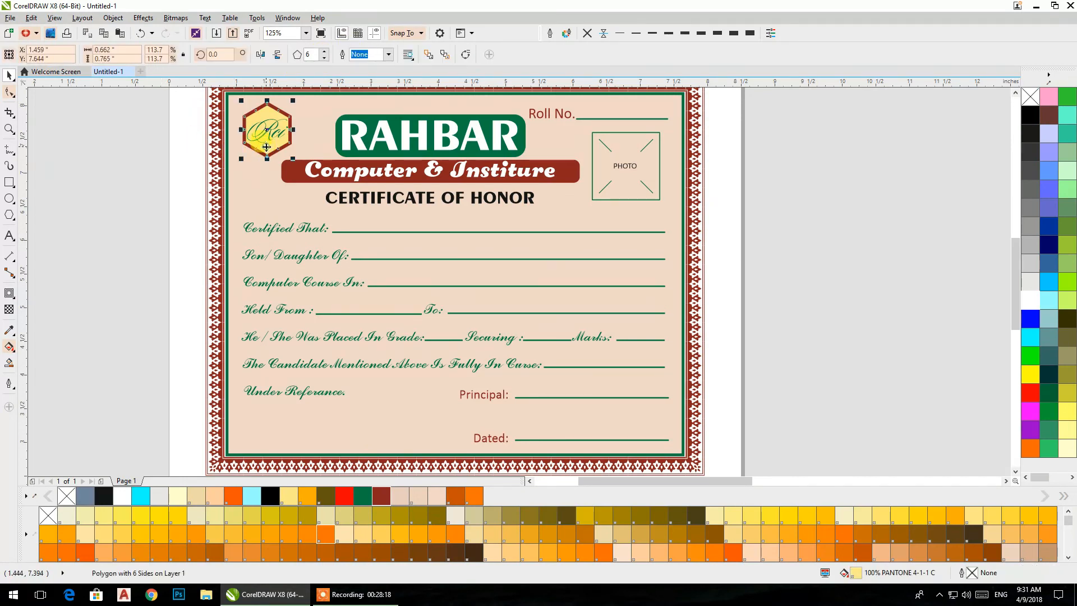
click(359, 497)
click(68, 169)
drag(116, 102, 299, 151)
click(1031, 300)
click(815, 237)
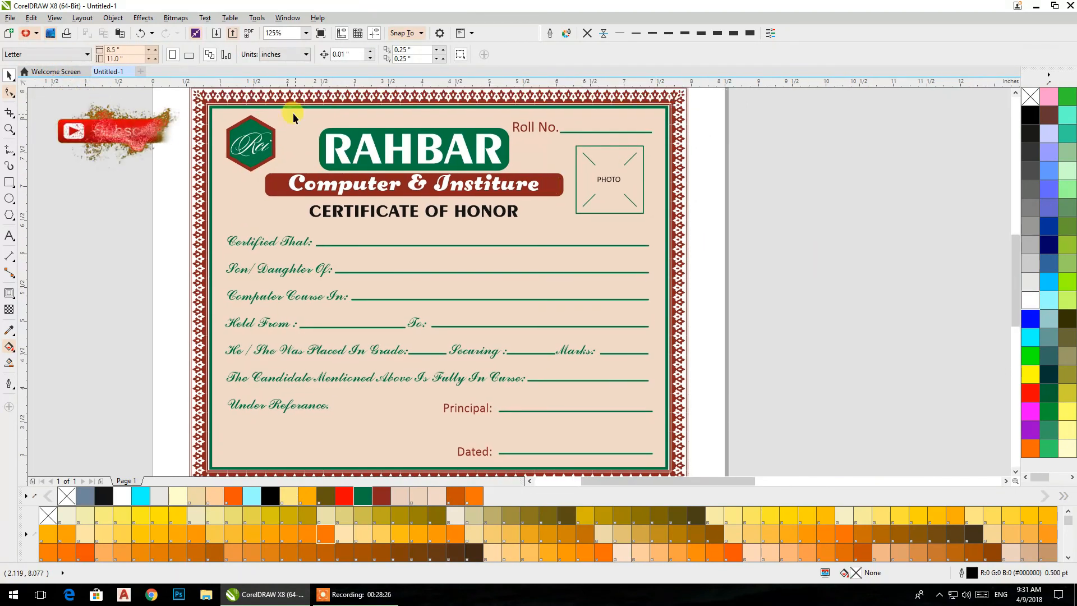
- Fill the logo's outer hexagon frame white and give it a light cyan outline
click(261, 119)
right_click(1042, 304)
click(1033, 301)
click(799, 209)
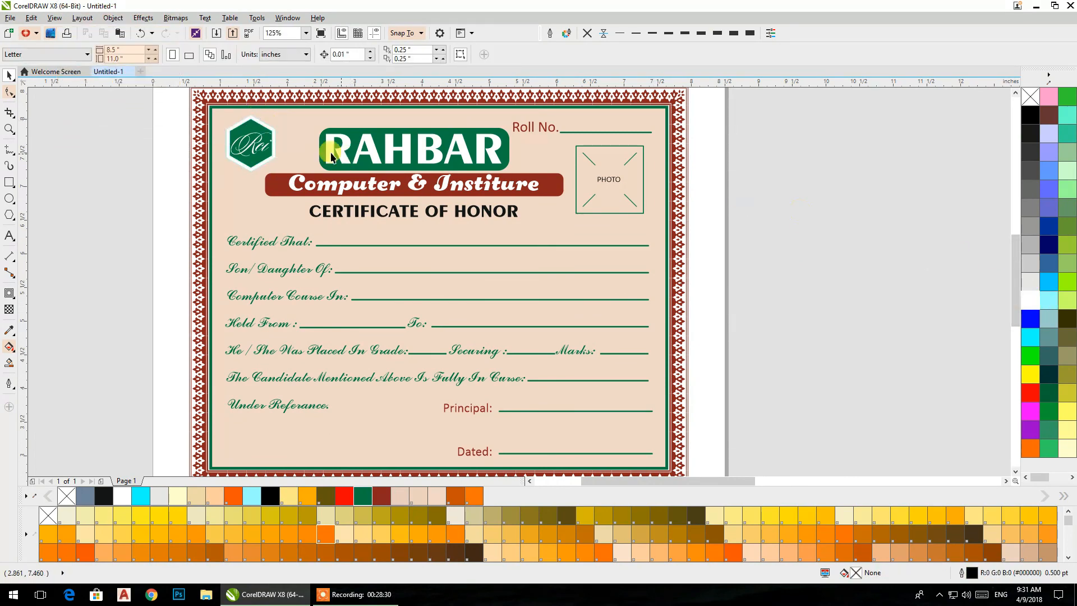
- Give the logo's hexagon frame a dark red (R139 G35 B29) outline 0.5 pt wide
scroll(244, 144, up, 4)
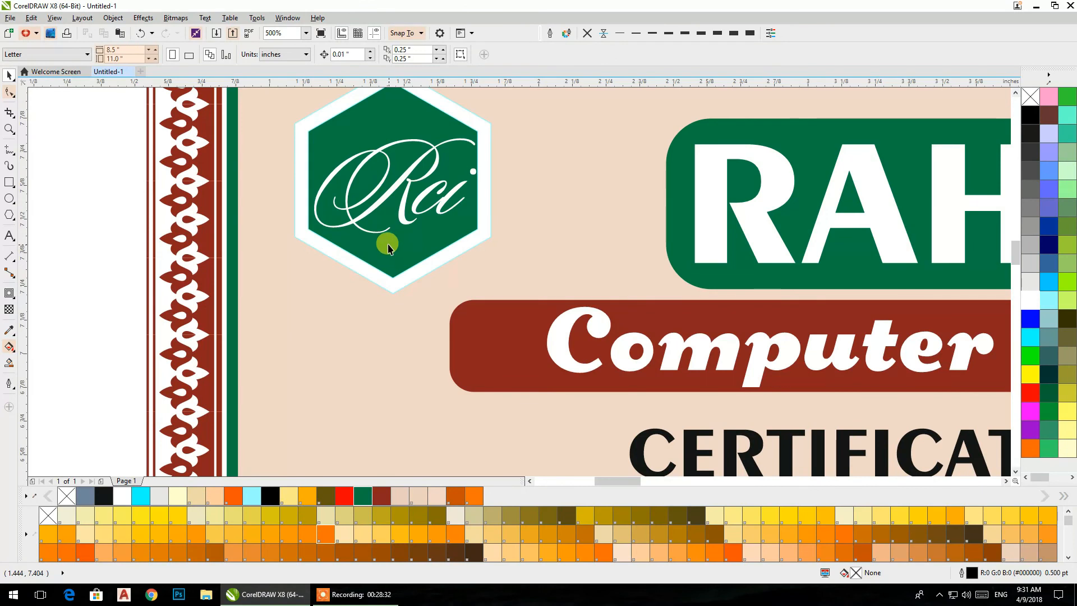
click(352, 230)
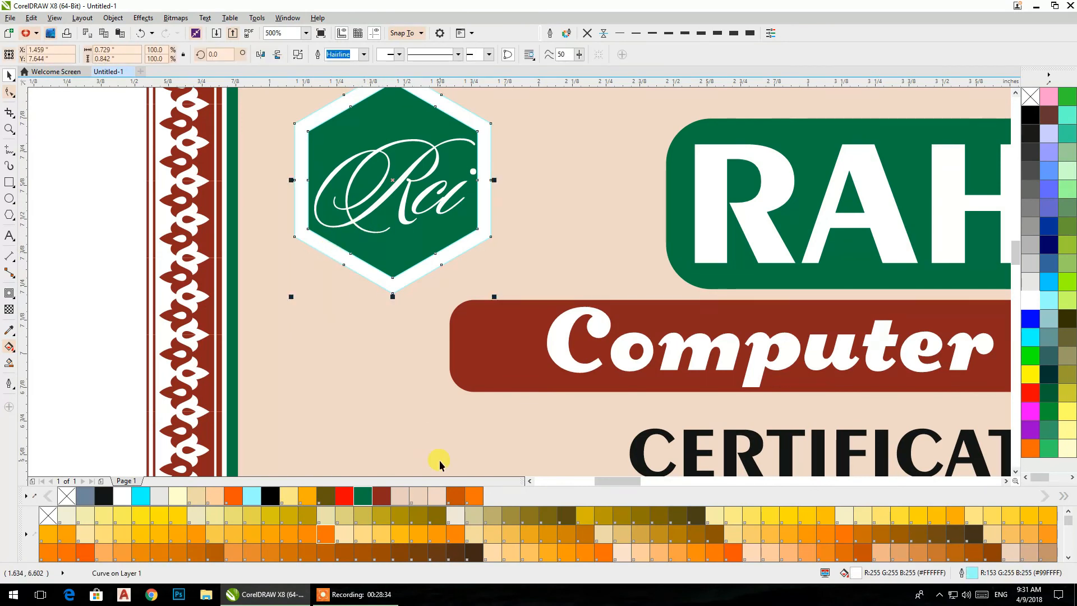
right_click(385, 496)
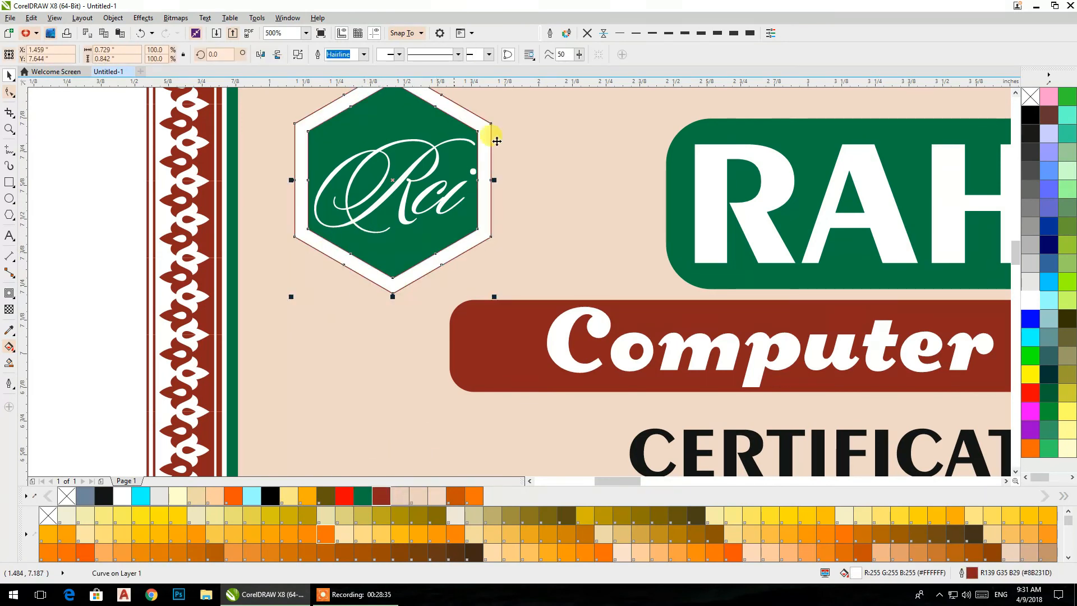
click(620, 33)
- Set the hexagon frame's outline to rounded corners, behind fill and scale with object, and widen it to 1.5 pt
click(550, 32)
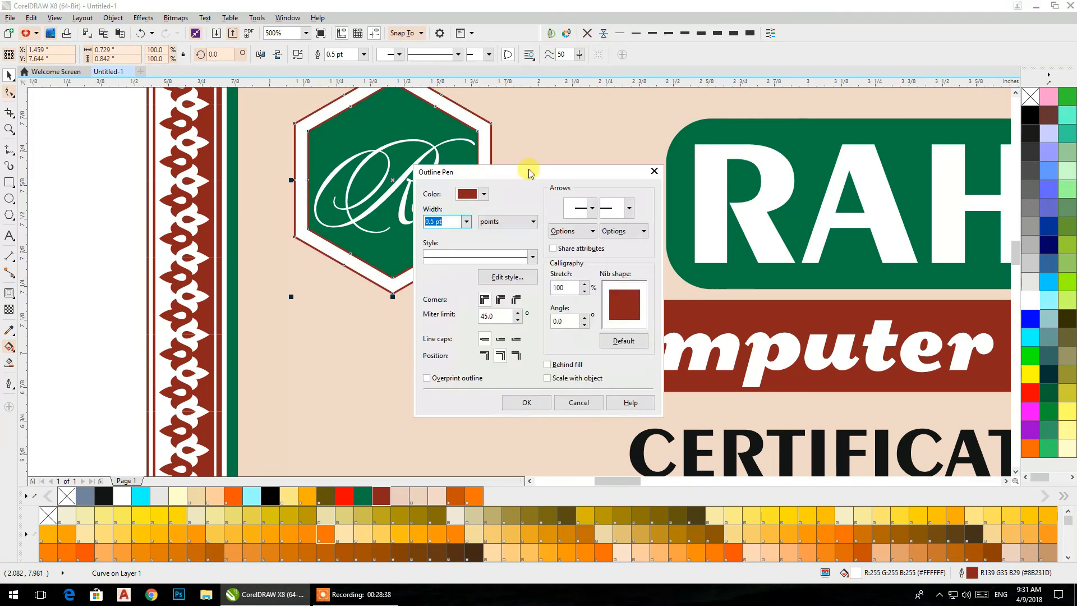
click(500, 299)
click(547, 364)
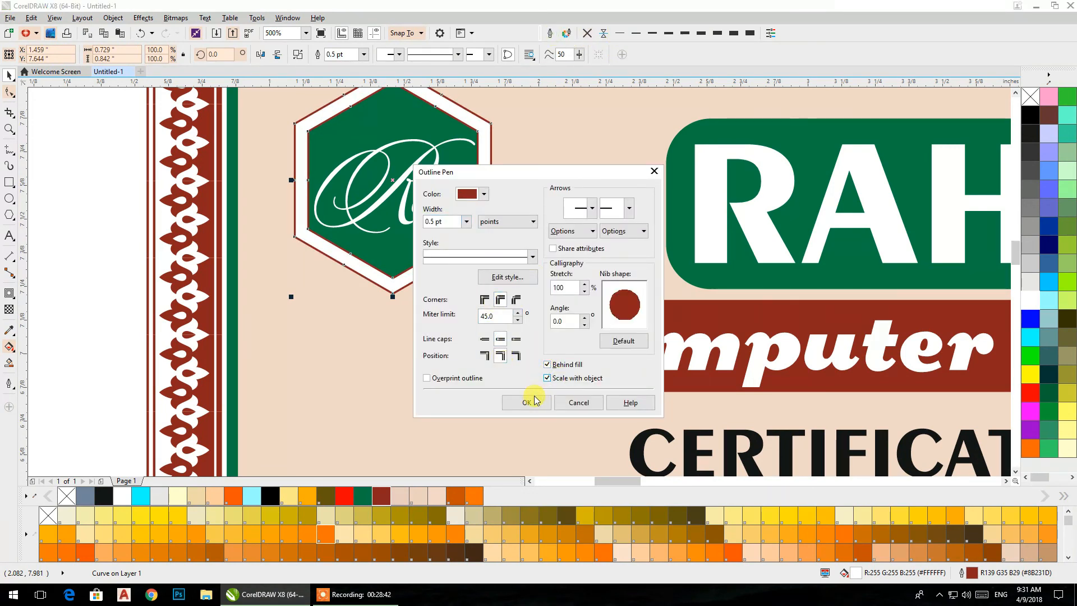
click(536, 399)
click(673, 35)
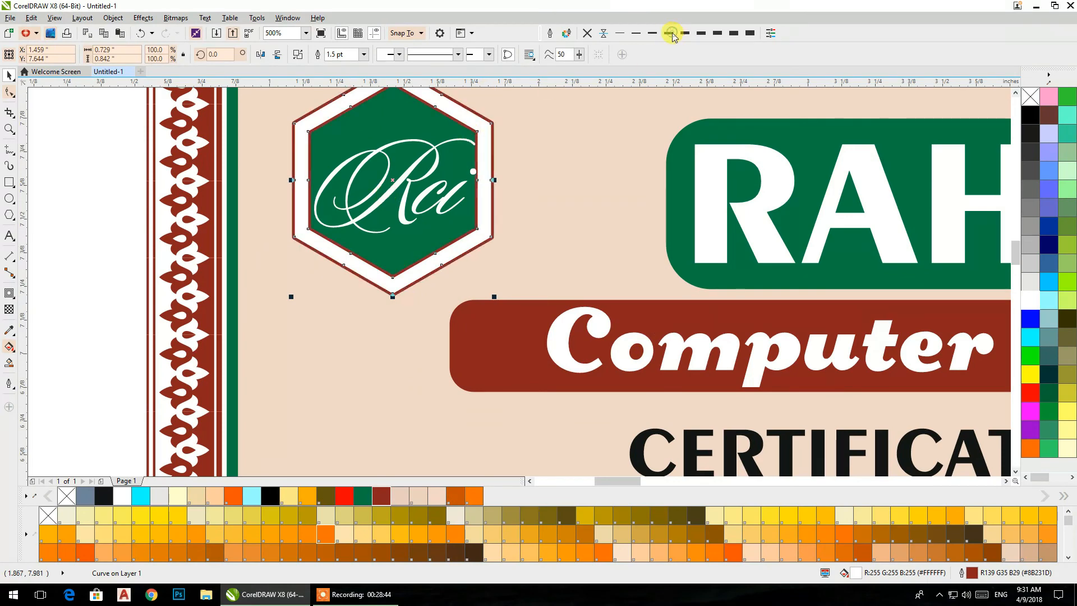
click(79, 176)
scroll(415, 246, down, 5)
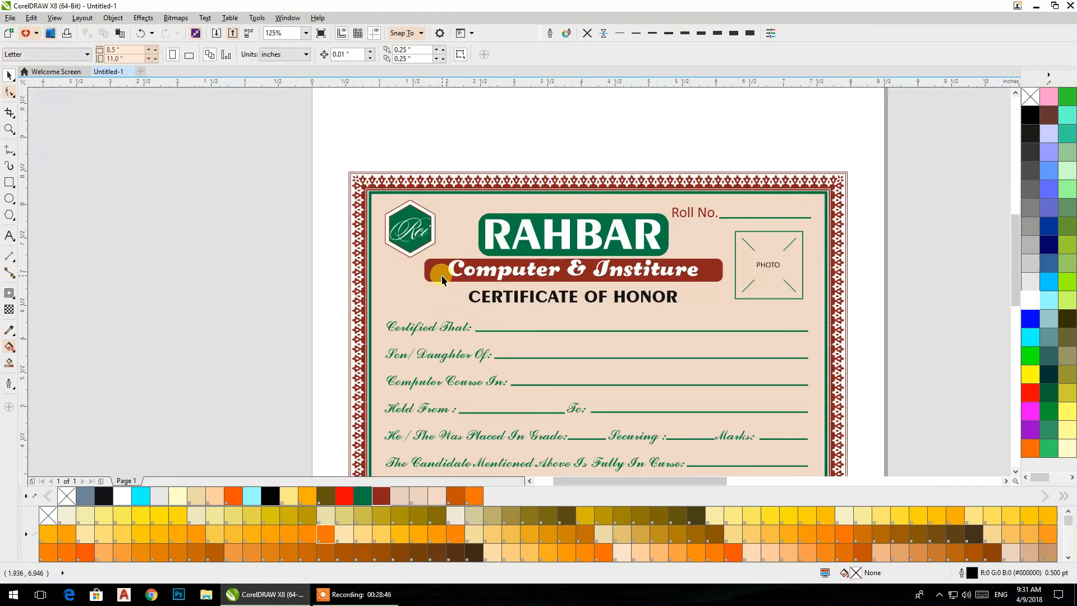
- Shrink the Rci lettering slightly and center it horizontally and vertically on the green hexagon
scroll(427, 264, up, 5)
click(412, 260)
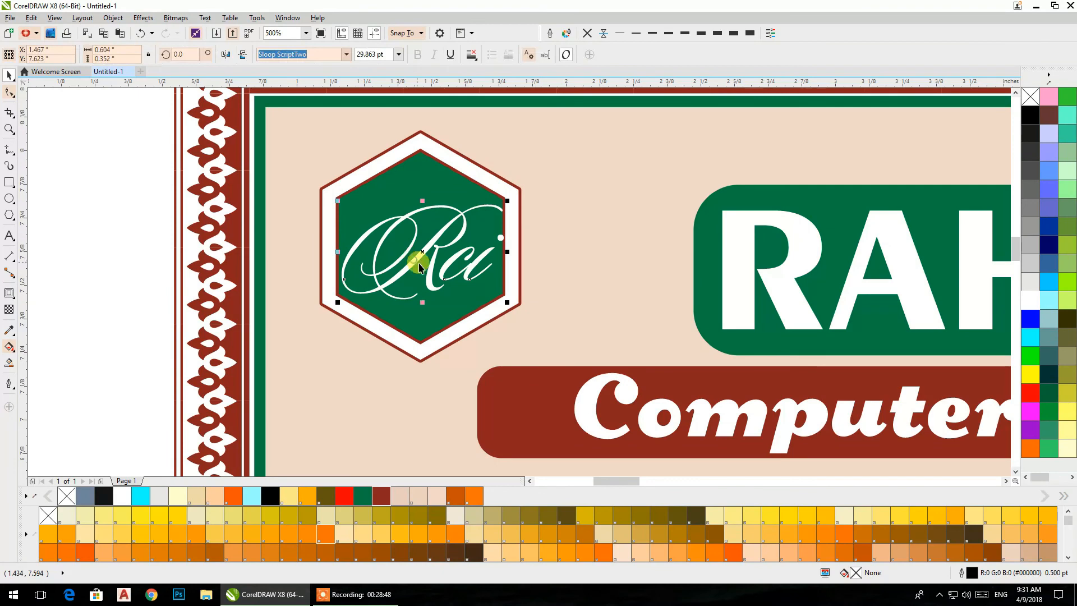
drag(507, 302, 502, 299)
shift+click(393, 186)
key(c)
key(e)
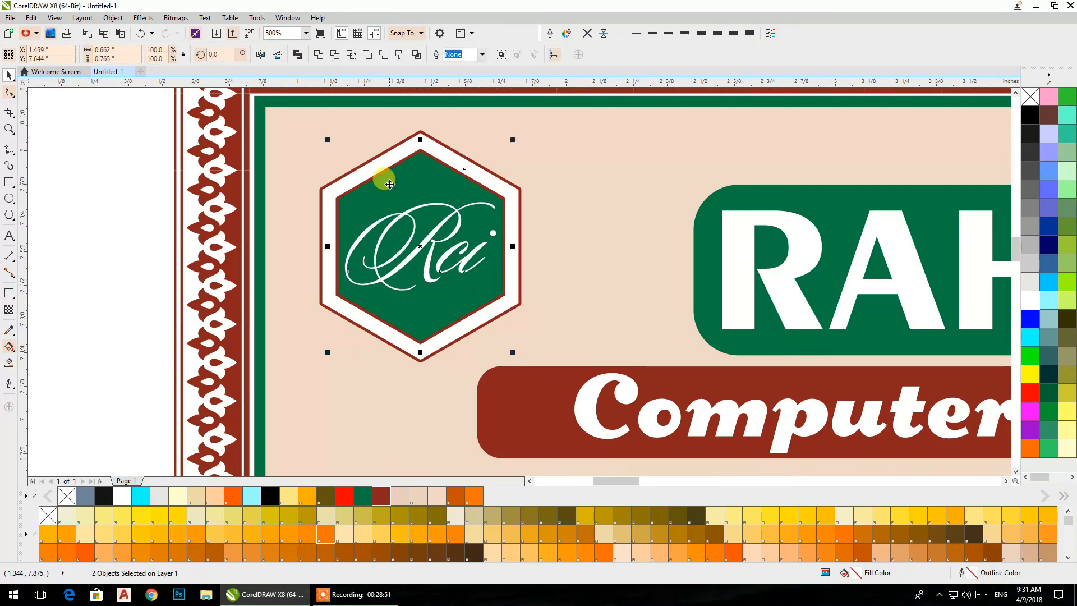
click(107, 186)
- Switch the Letter page to landscape orientation
scroll(355, 245, down, 4)
drag(386, 279, 317, 212)
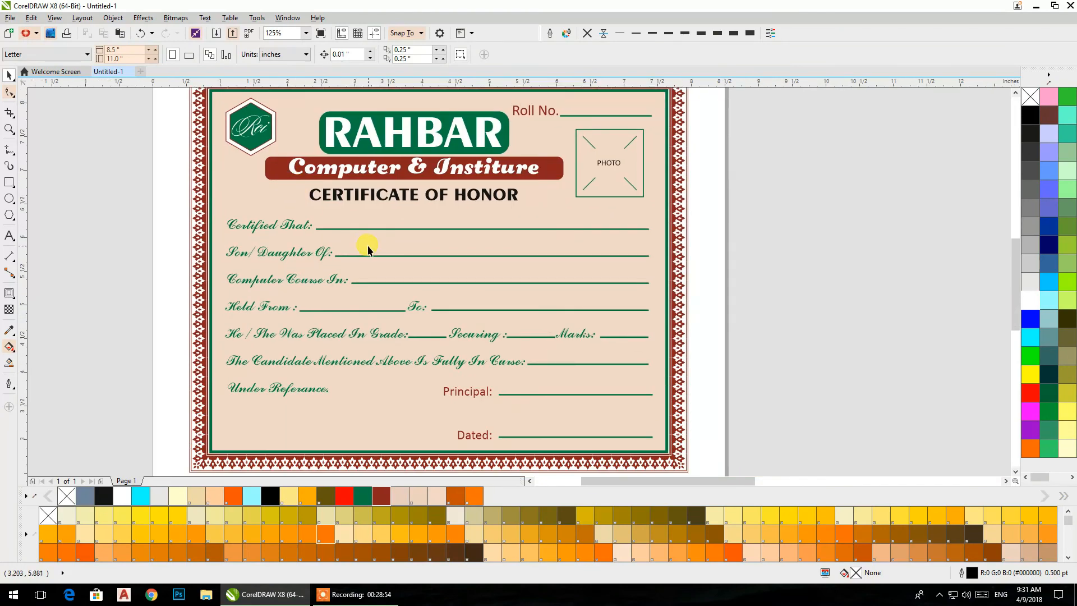
scroll(365, 241, down, 2)
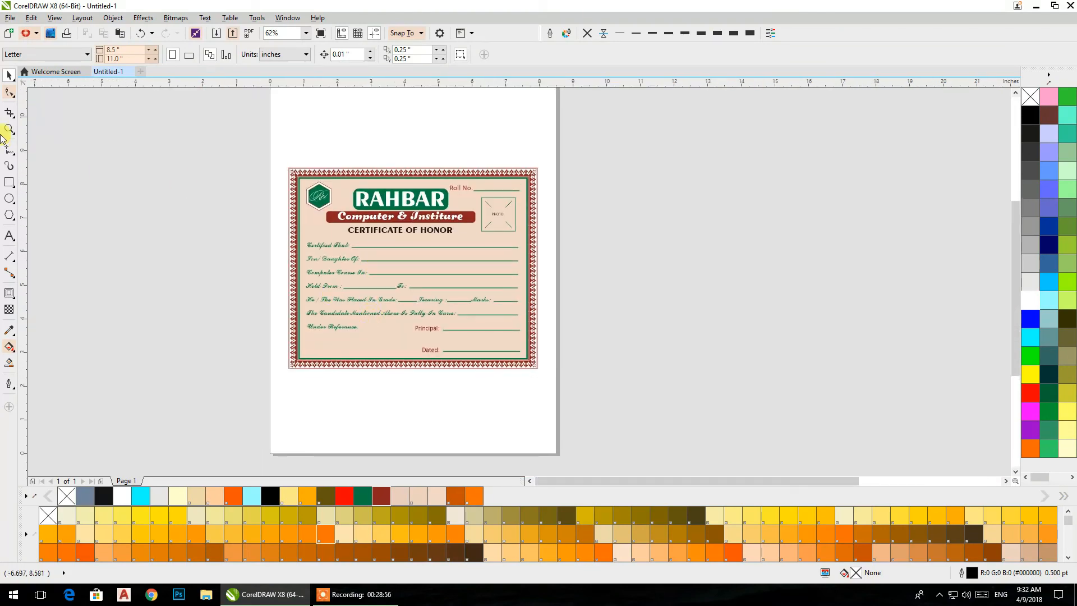
click(188, 56)
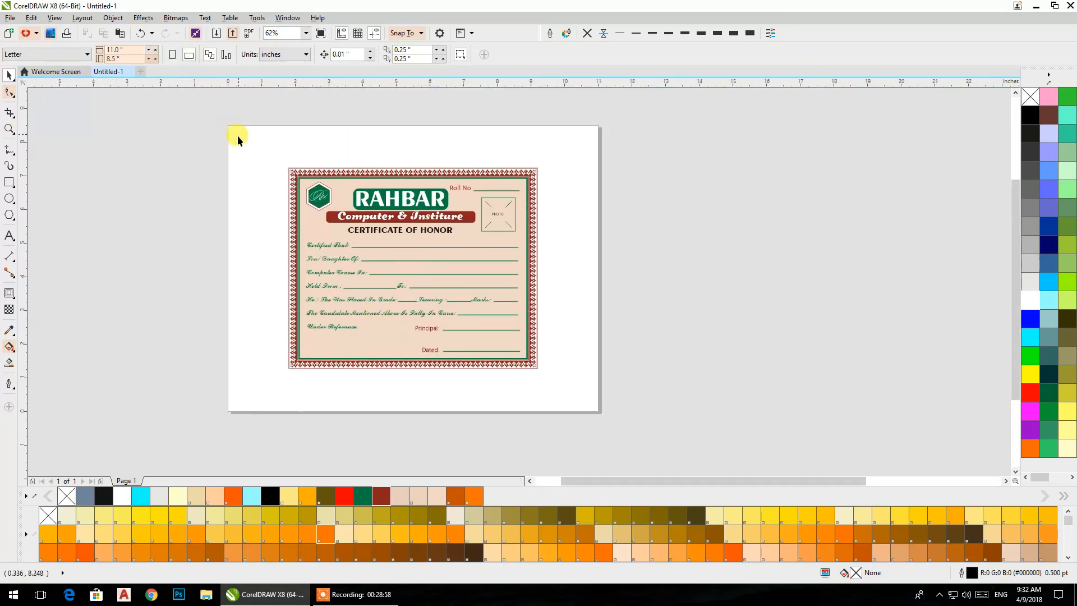
- Group all the certificate's objects and convert the group to curves
click(10, 129)
drag(274, 159, 546, 375)
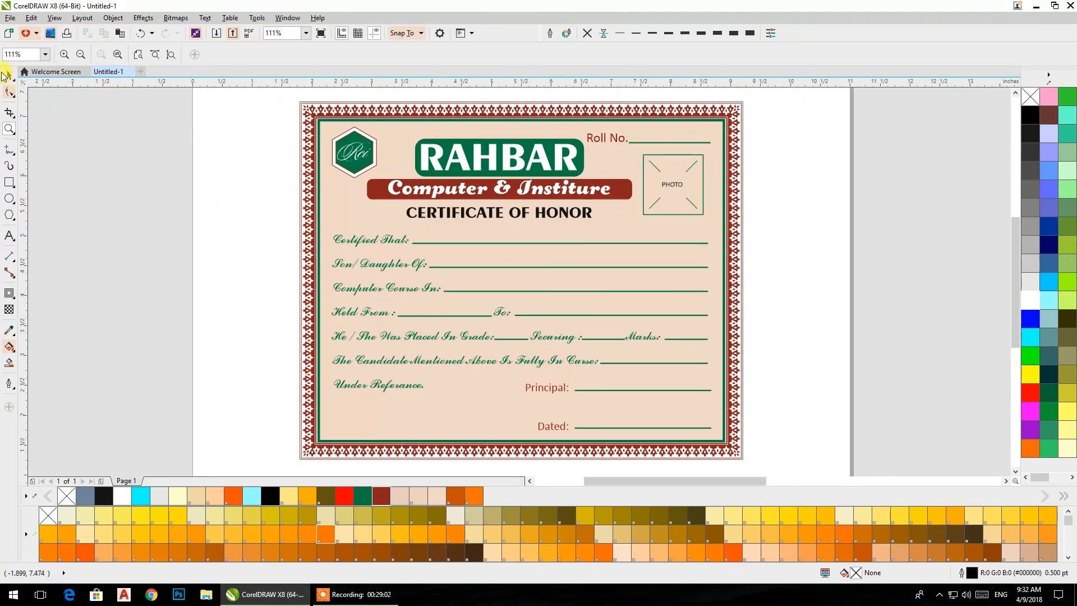
click(9, 74)
drag(292, 95, 755, 466)
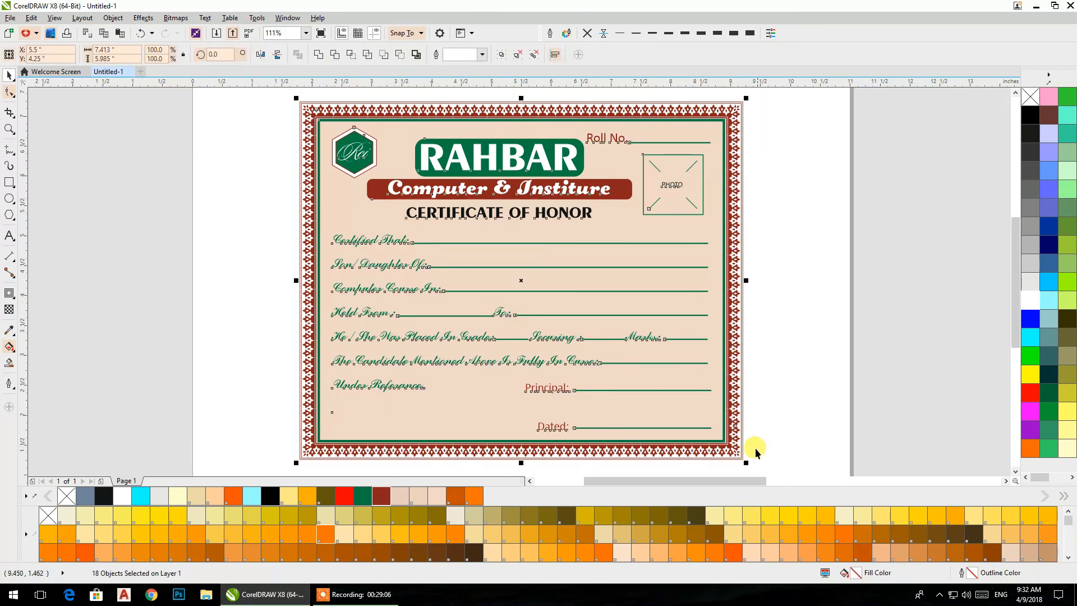
right_click(521, 281)
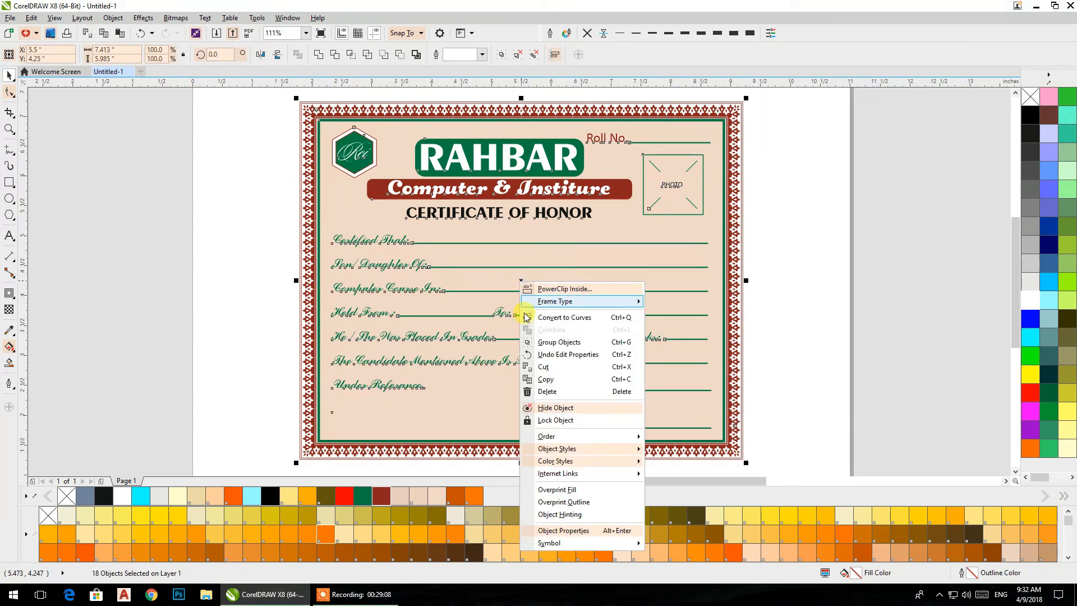
click(559, 342)
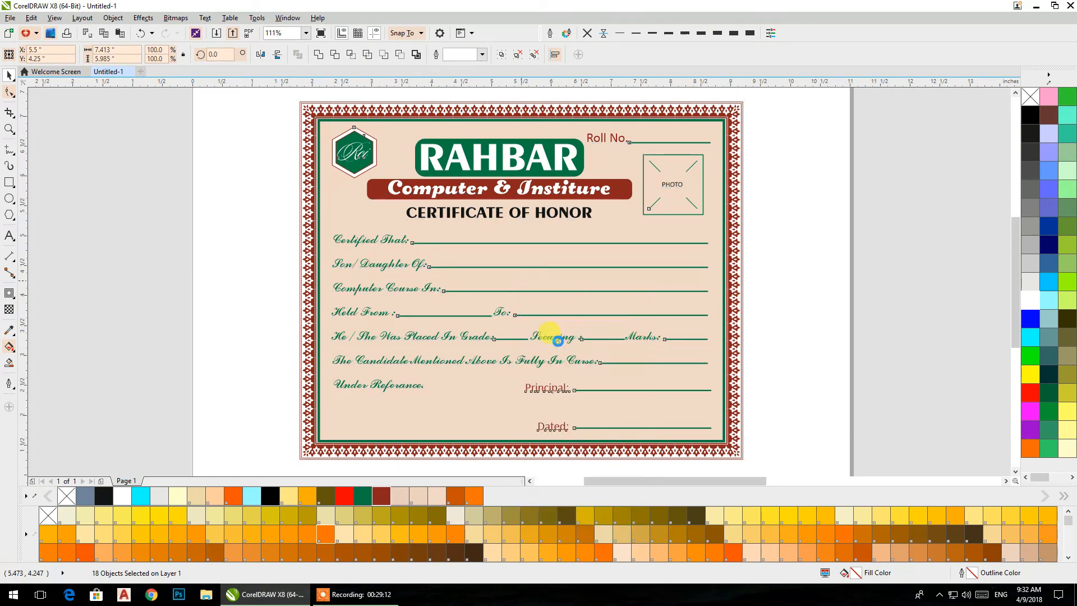
key(ctrl+q)
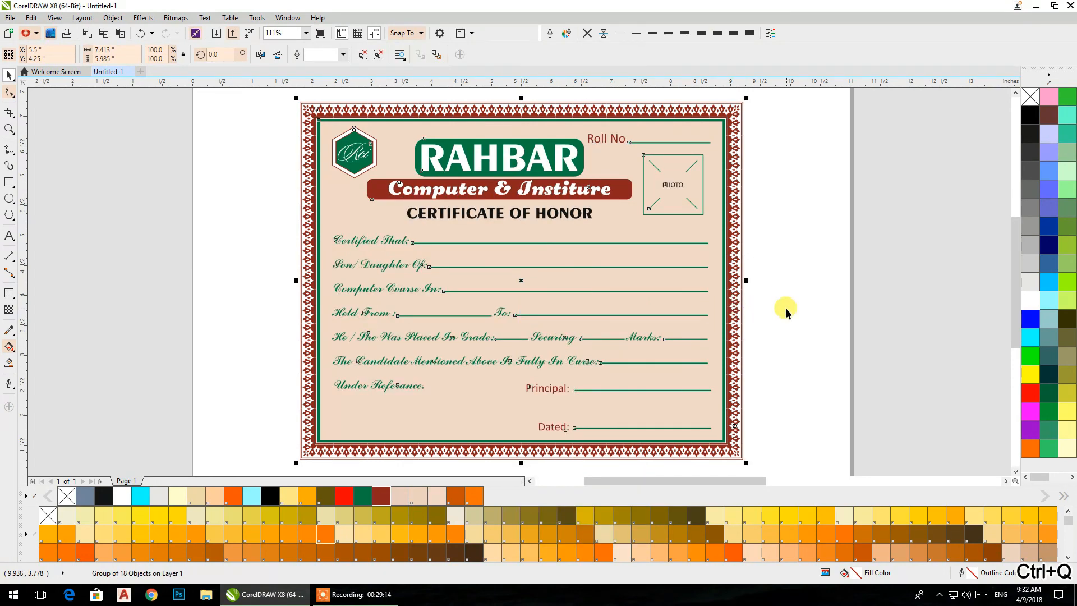
click(786, 308)
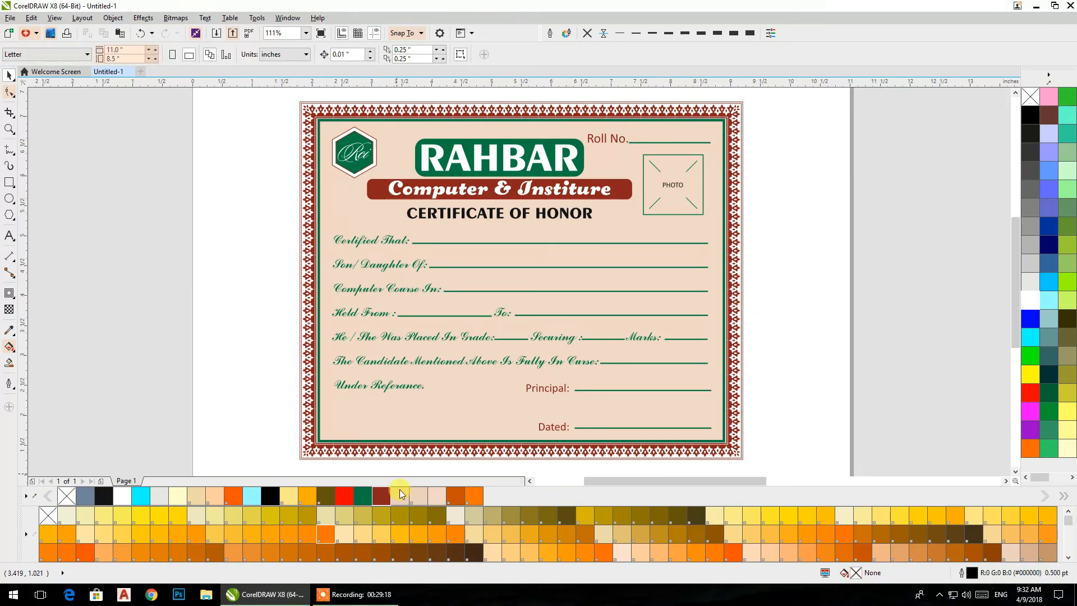
click(365, 594)
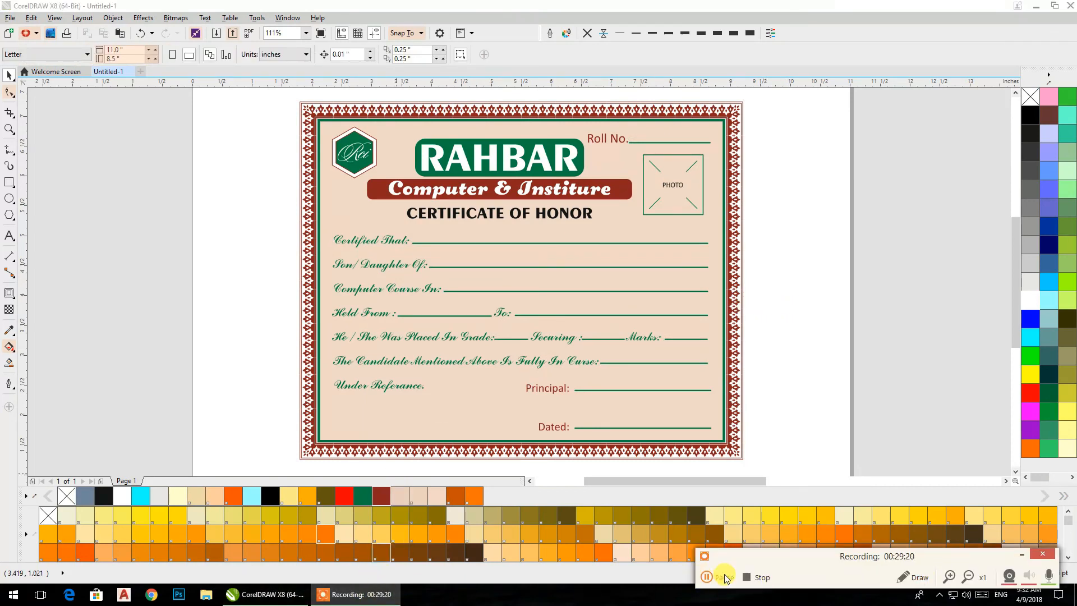